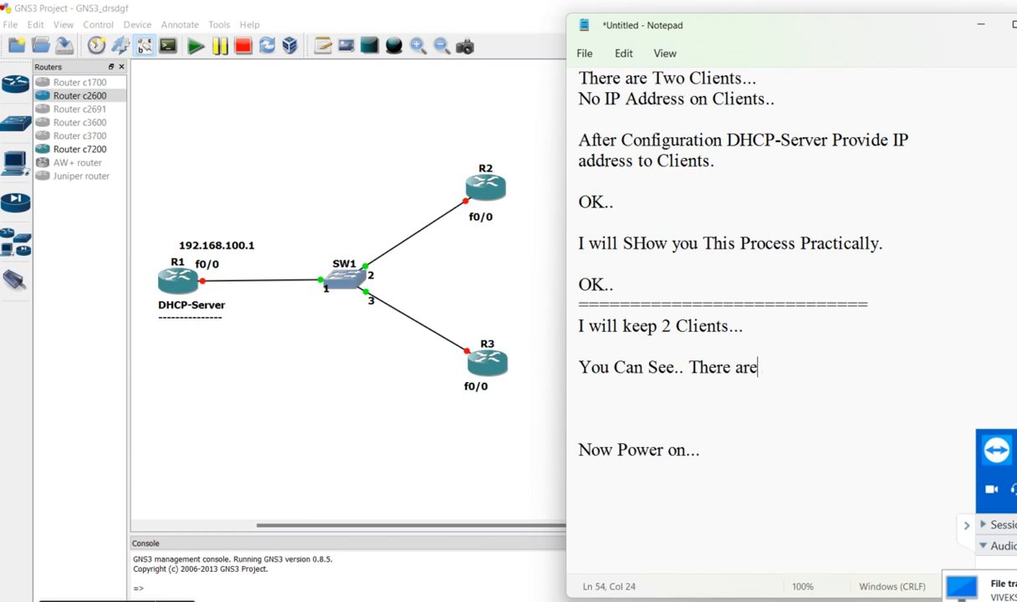
Complete the note "You Can See.. There are No IP address on Clients.." and highlight the line "Now Power on..."
type("ddr")
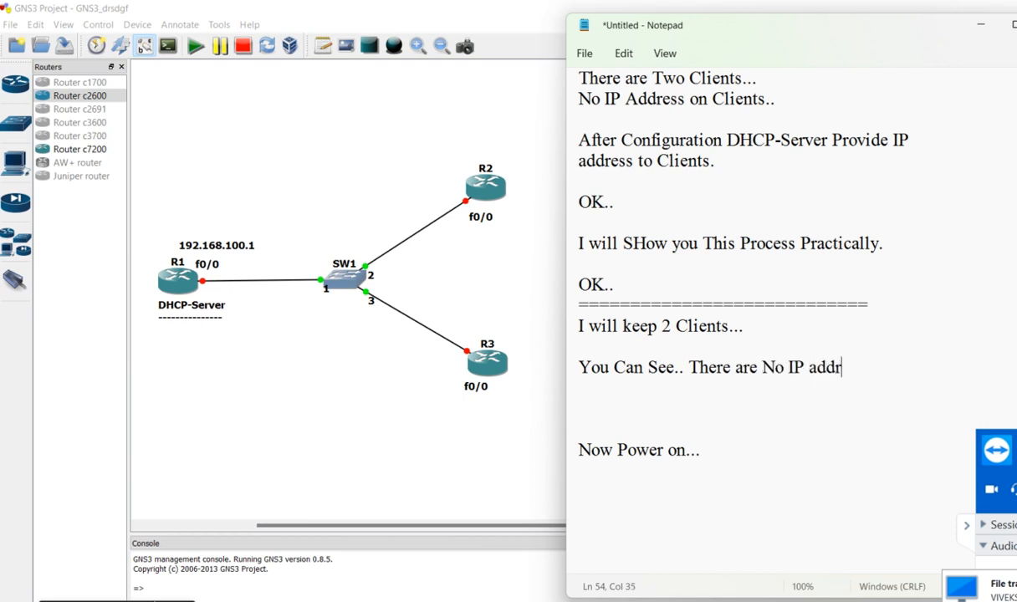
type("ess on Clients..")
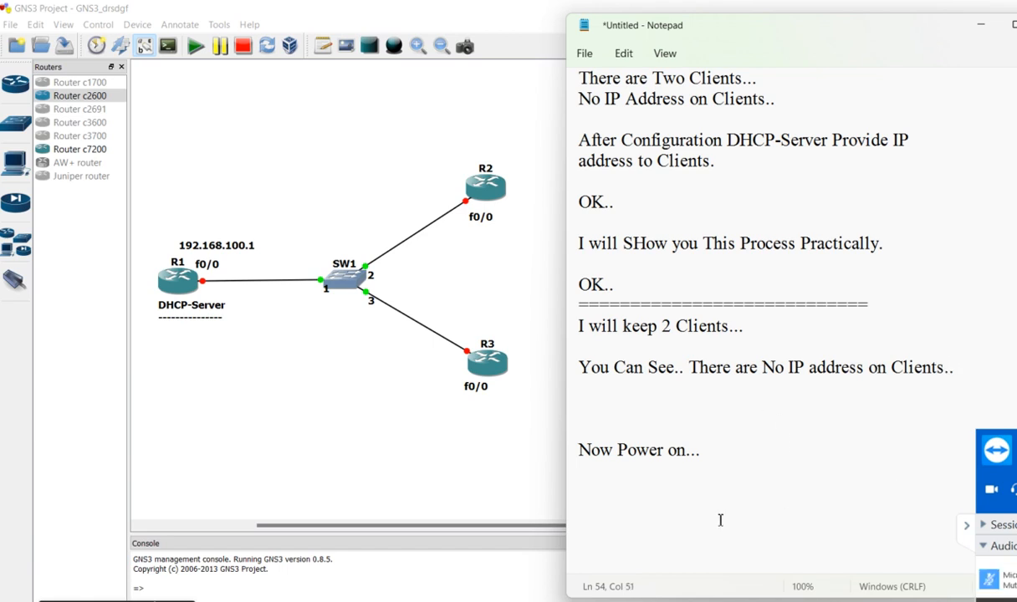
left_click(777, 405)
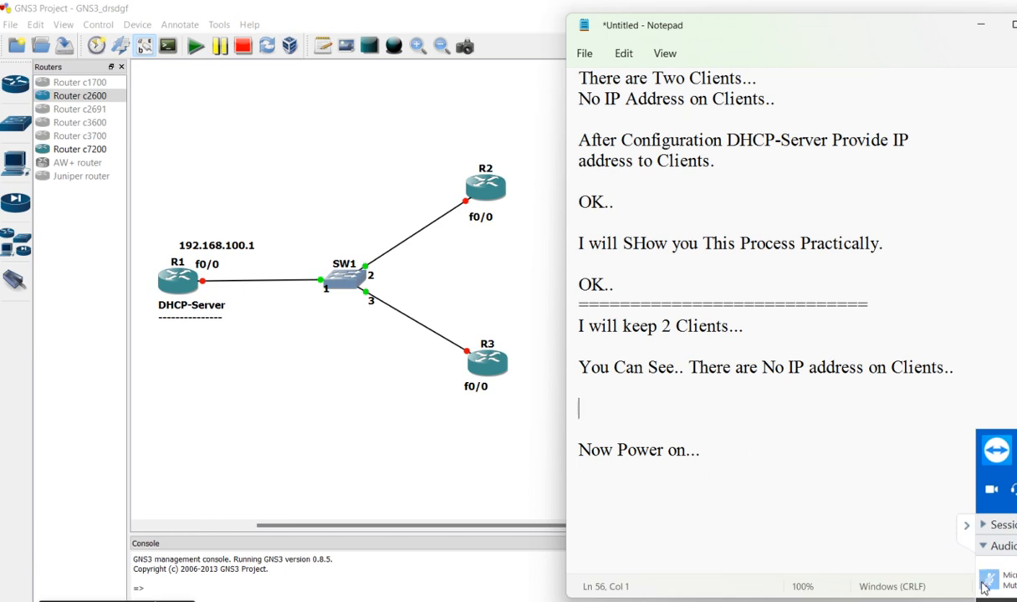
left_click_drag(713, 450, 559, 458)
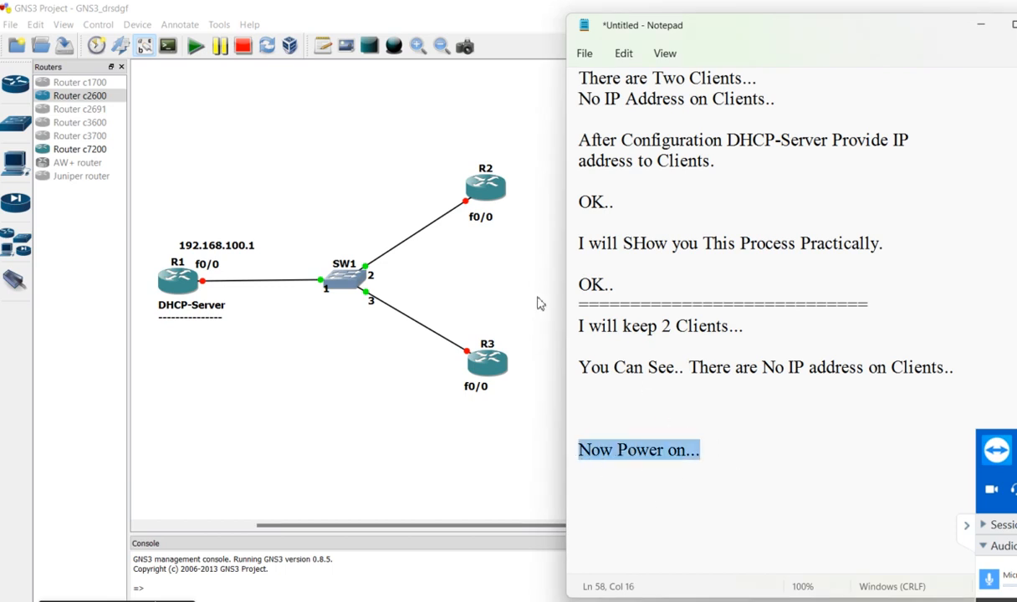
Add the text label "Client-1" below router R2 in the GNS3 topology
left_click(539, 303)
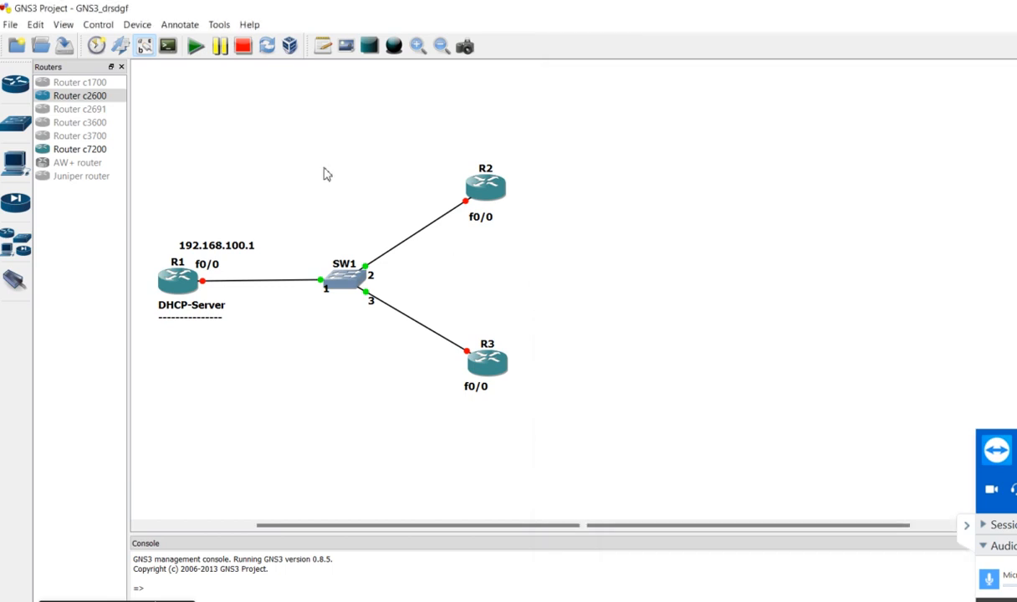
left_click(322, 48)
left_click(459, 237)
type("Client-1")
Add the text label "Client-2" below router R3
left_click(323, 46)
left_click(463, 410)
type("Client-2")
left_click(586, 335)
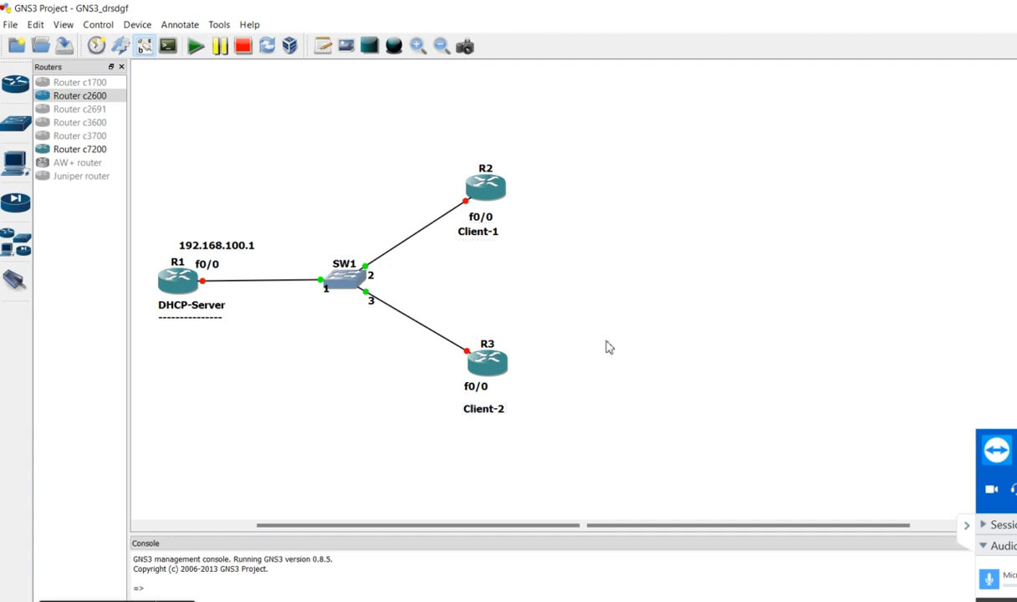
Start router R2 and open its console
right_click(483, 195)
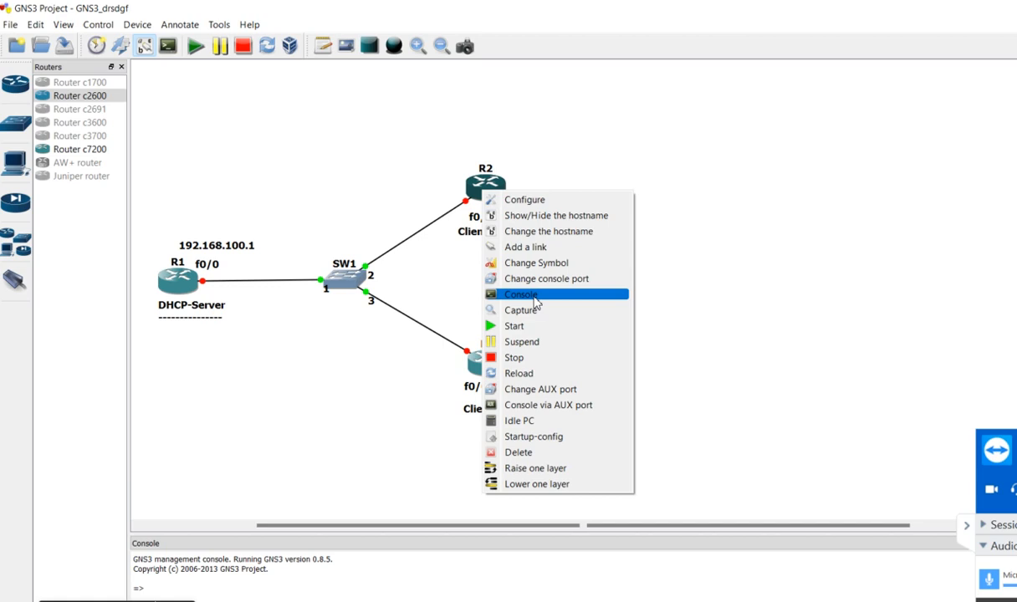
left_click(514, 328)
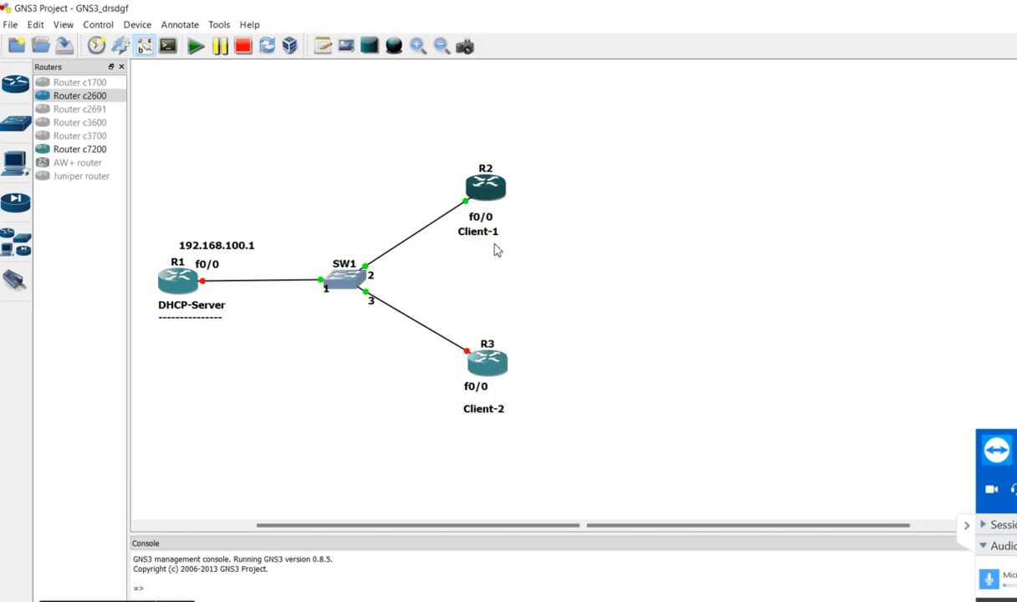
right_click(486, 191)
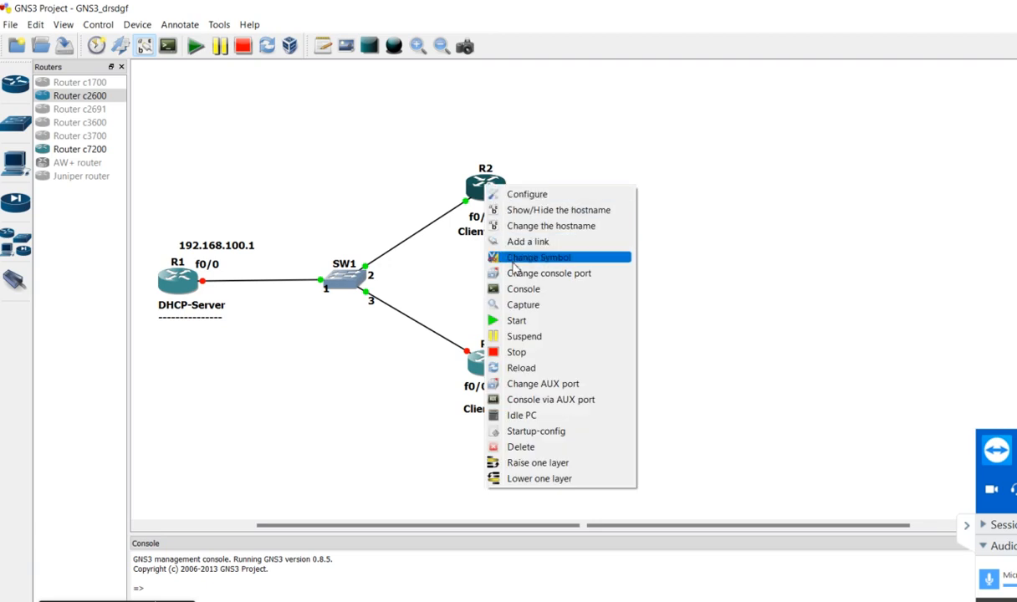
left_click(521, 289)
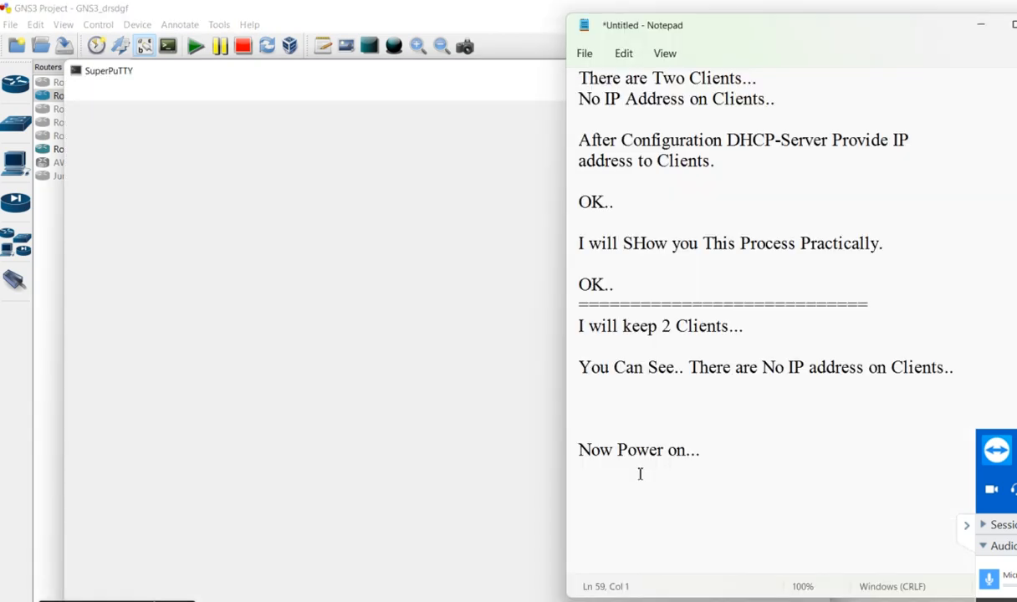
Add the line "Then Open Console.." to the Notepad notes, followed by several blank lines
type("Then Open Co")
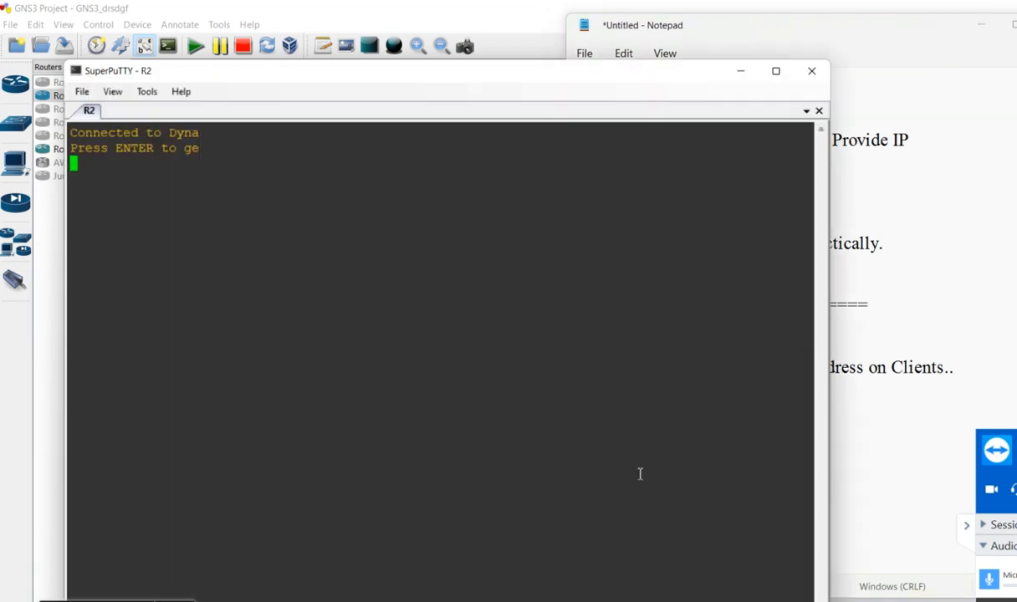
left_click(870, 464)
type("nsole..")
key("Return")
key("Return")
key("Return")
key("Return")
key("Return")
key("Return")
key("Return")
key("Return")
key("Return")
key("Return")
key("Return")
key("Return")
key("Return")
key("Return")
key("Return")
key("Return")
key("Return")
key("Return")
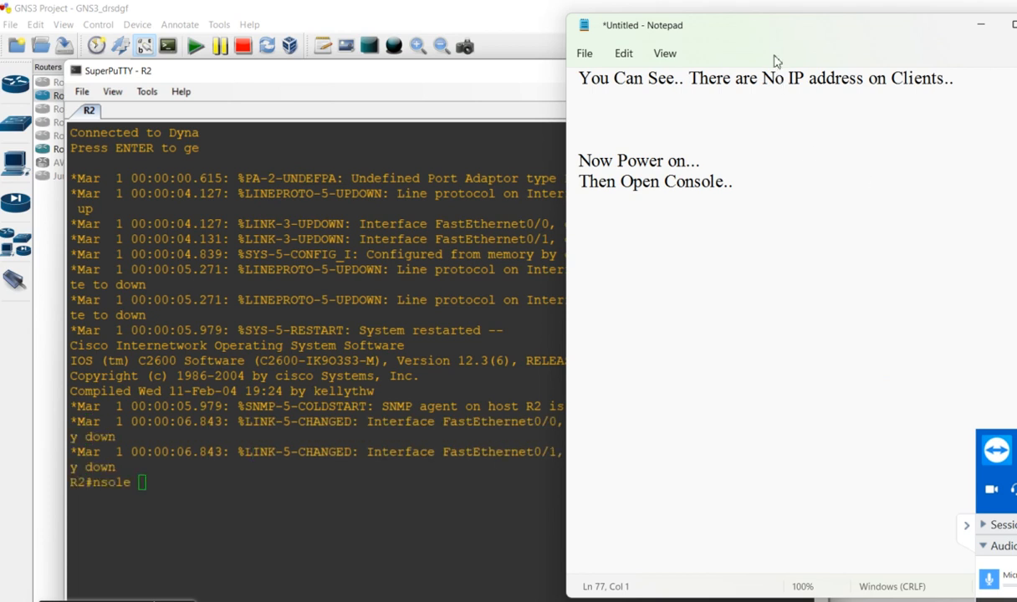
Shift the notes window slightly aside and clear the stray text from the R2 console prompt
left_click_drag(774, 41, 801, 42)
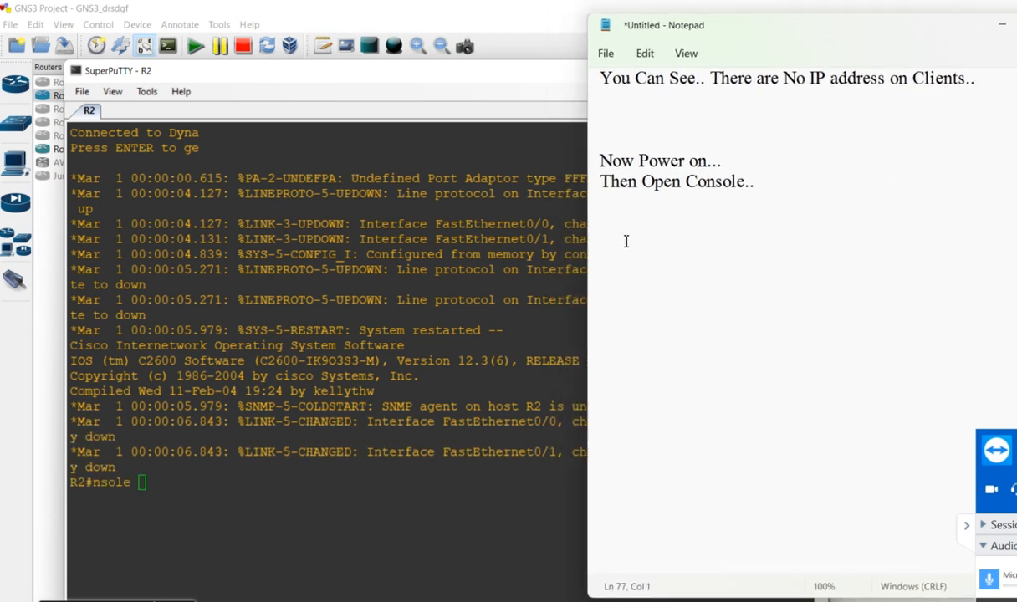
left_click(436, 332)
key("BackSpace")
key("BackSpace")
key("BackSpace")
key("BackSpace")
key("BackSpace")
key("BackSpace")
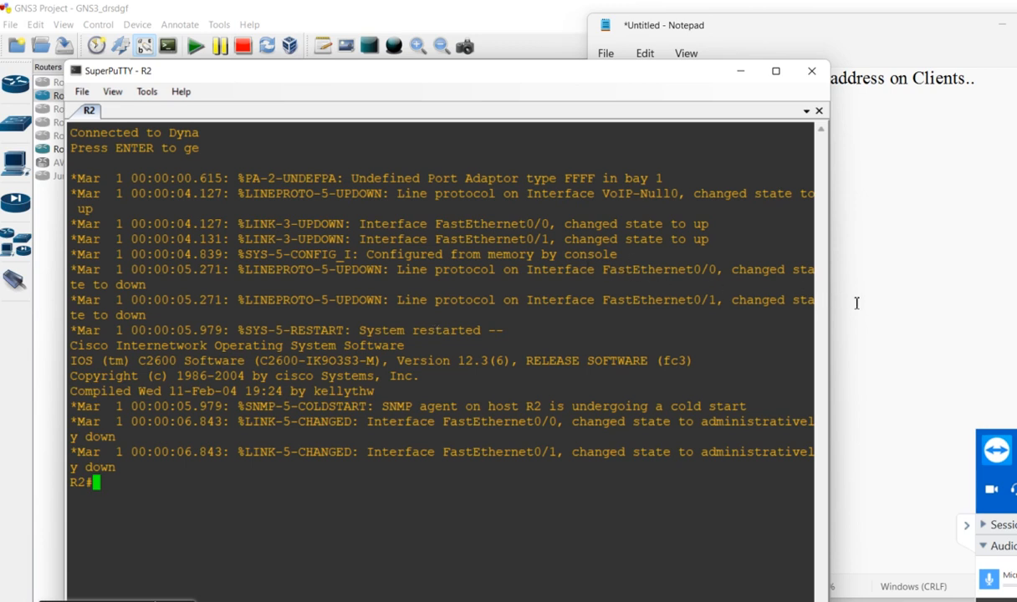
Narrow the R2 console window and move it clear of the topology, then bring the Notepad notes forward
left_click_drag(834, 308, 497, 284)
left_click_drag(353, 81, 810, 52)
left_click(826, 29)
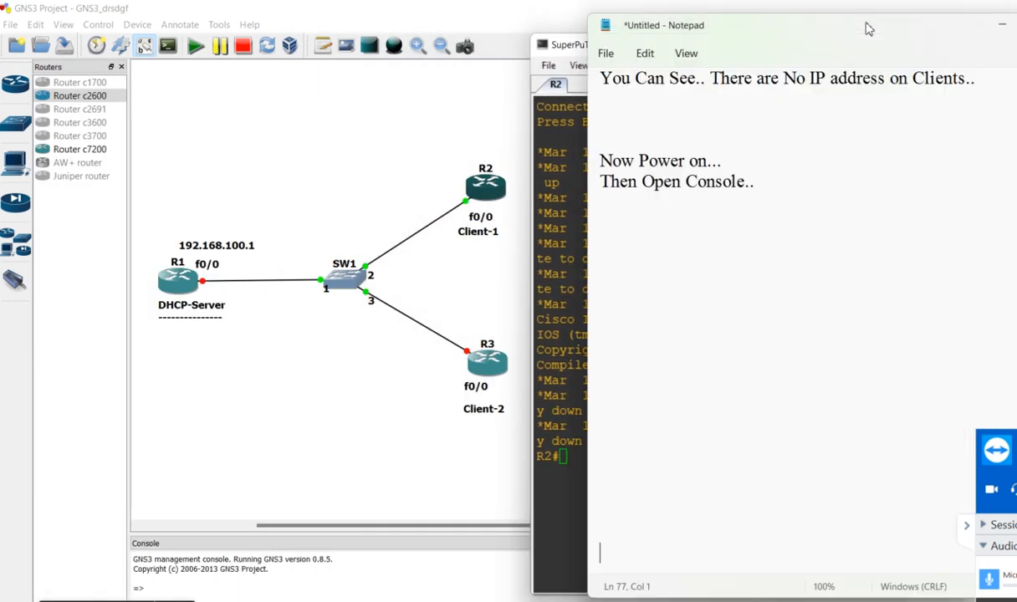
Add the line "NOw Use Command..." below the console note and underline it with a row of dashes
left_click(737, 221)
type("NOw ")
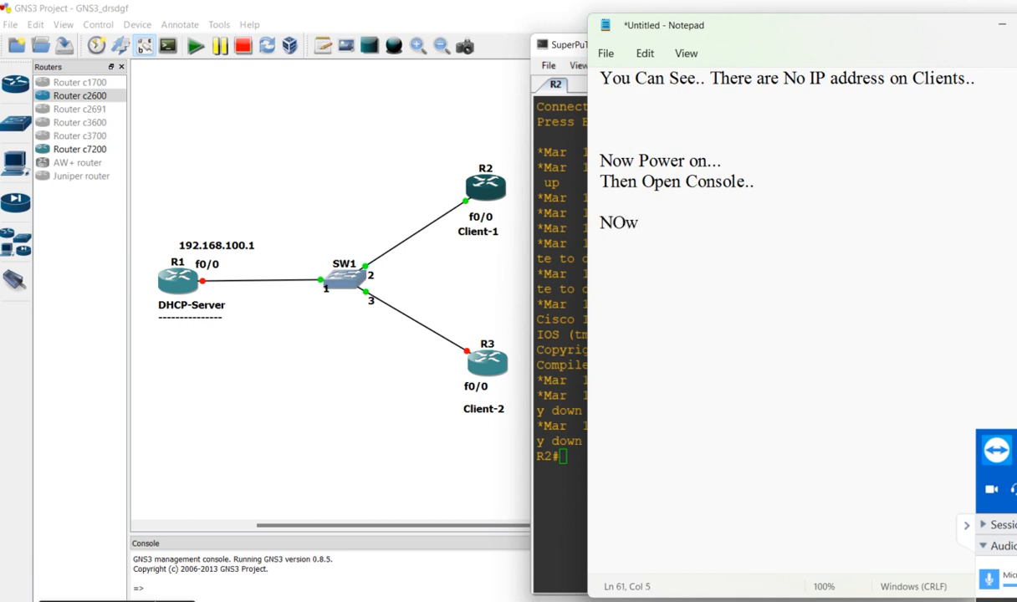
type("Use Command...")
key("Return")
type("----------------------------------------")
key("Return")
Add the heading "On Client-1" to the notes with a row of dashes beneath it
type("On Cli")
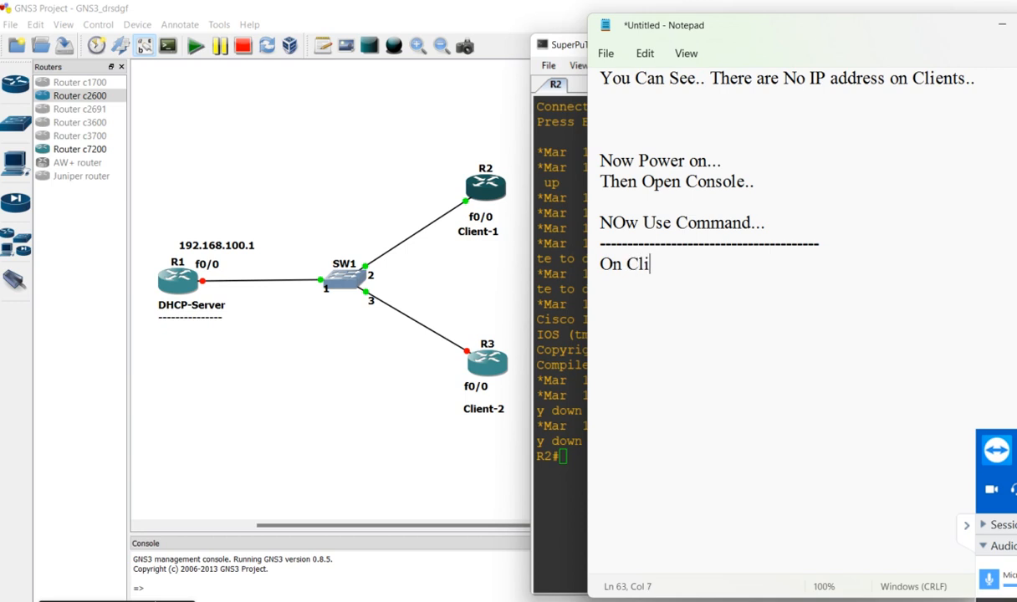
type("ent-1//")
key("BackSpace")
key("BackSpace")
key("Return")
type("----------------------------")
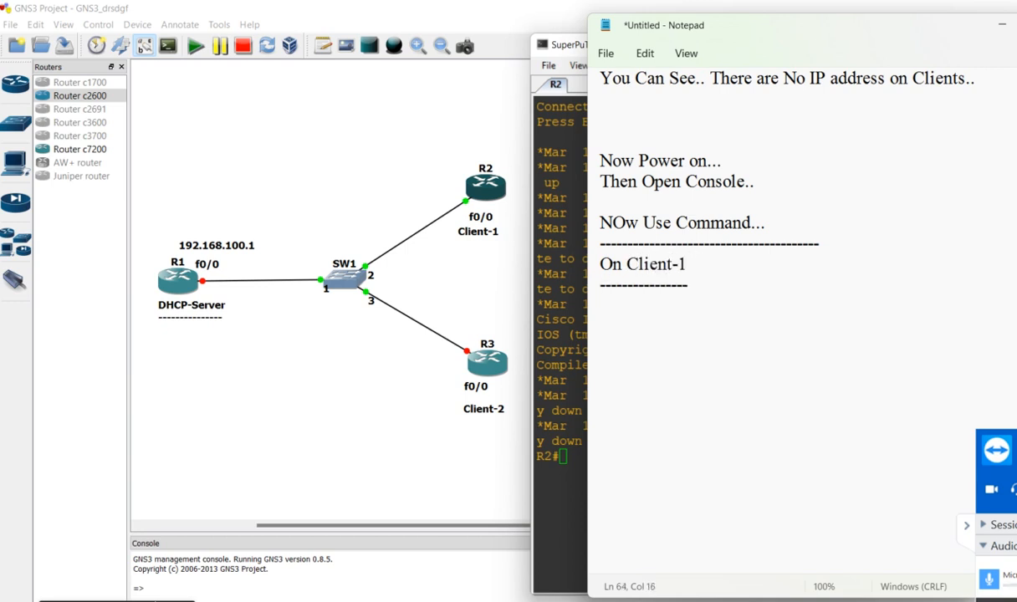
Enter global configuration mode in the R2 console with "config t"
left_click(555, 162)
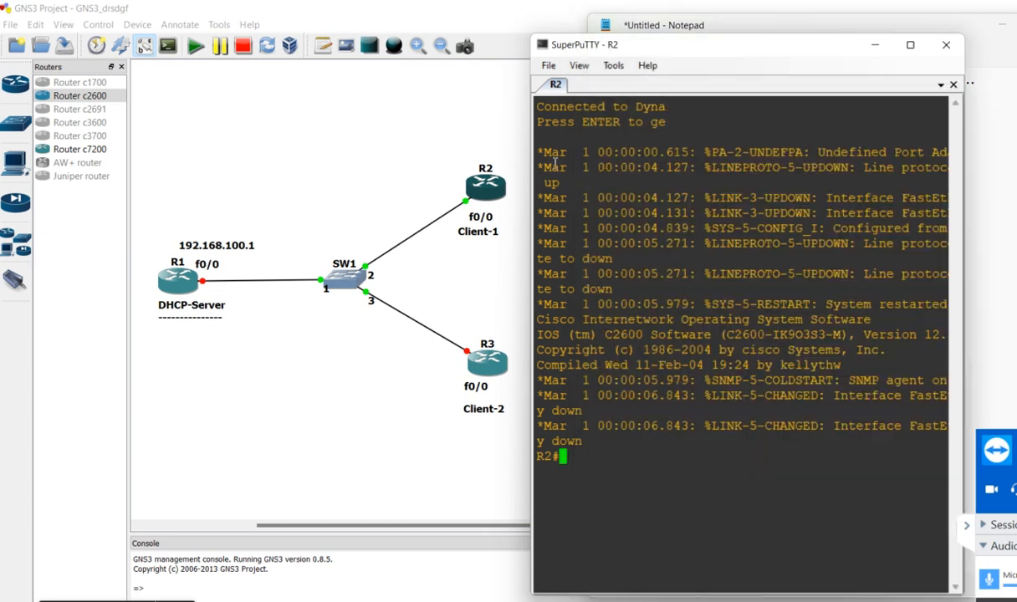
key("Return")
key("Return")
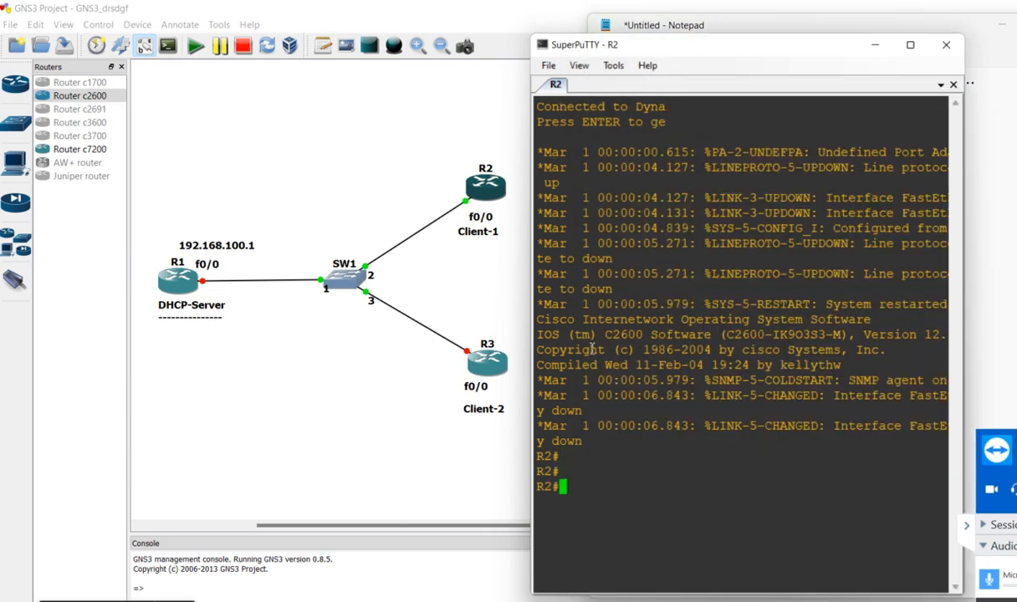
type("config t")
key("Return")
key("Return")
key("Return")
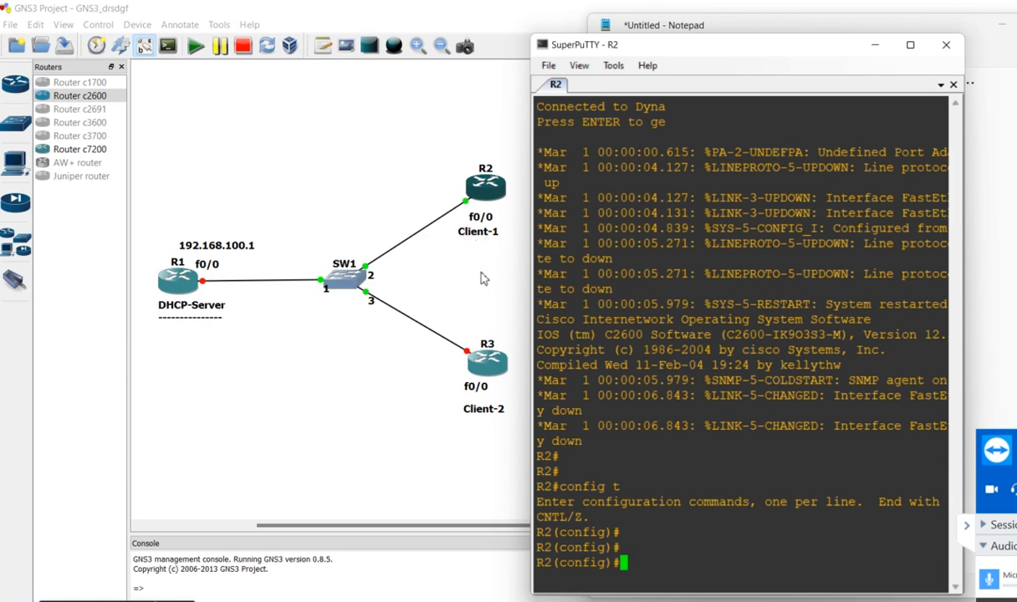
Disable IP routing on R2 with "no ip routing"
type("no ip routing")
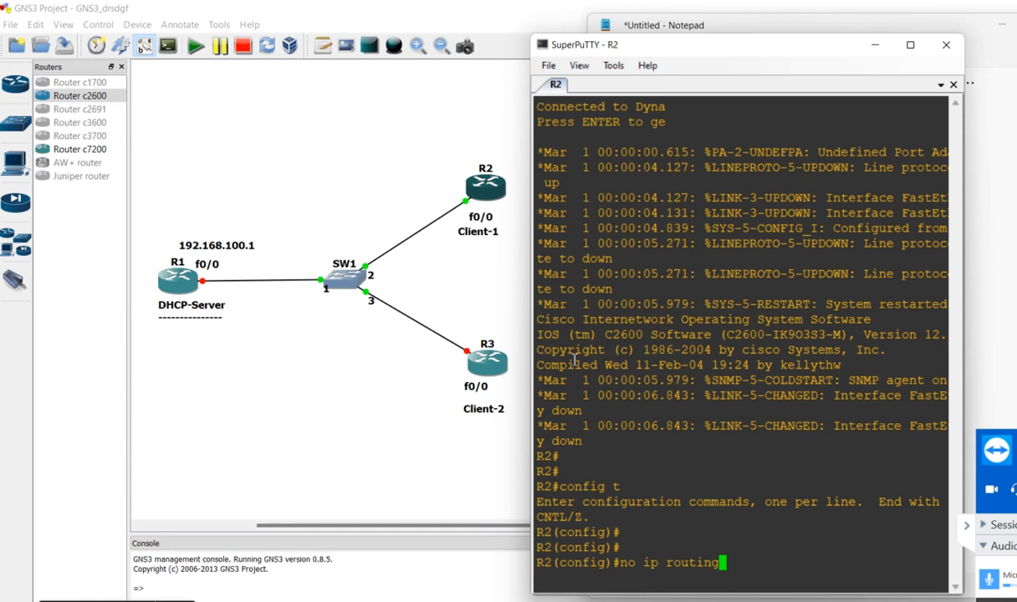
key("Return")
key("Return")
key("Return")
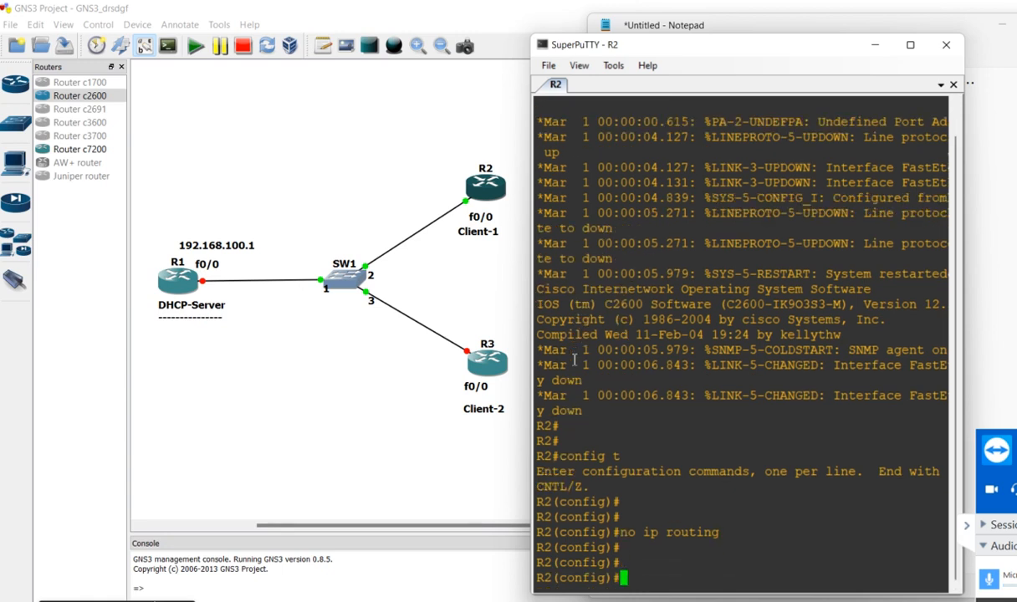
Enter interface configuration for R2's FastEthernet port with "int f0/0"
left_click(974, 291)
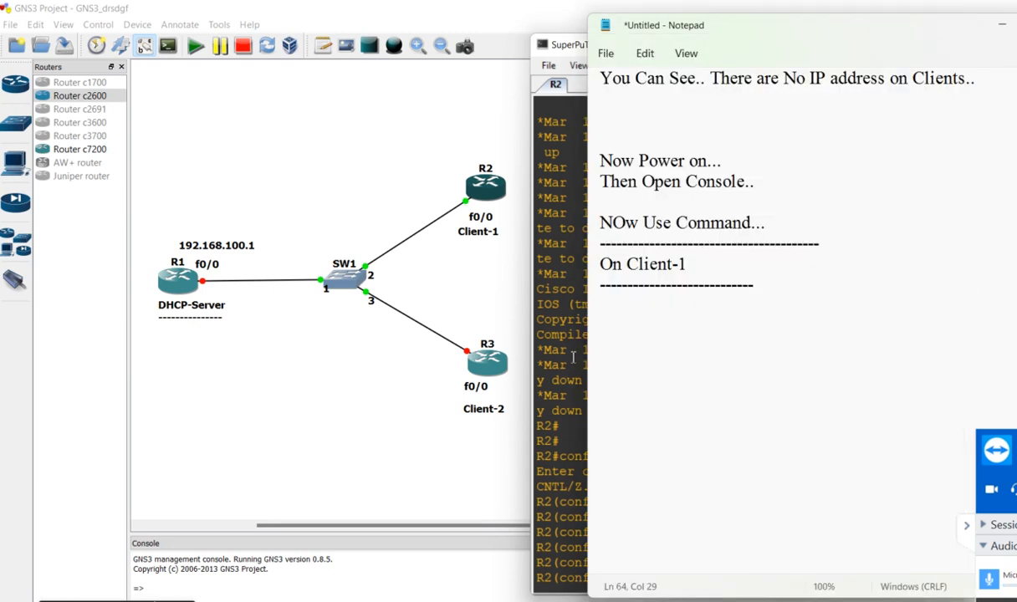
left_click(574, 357)
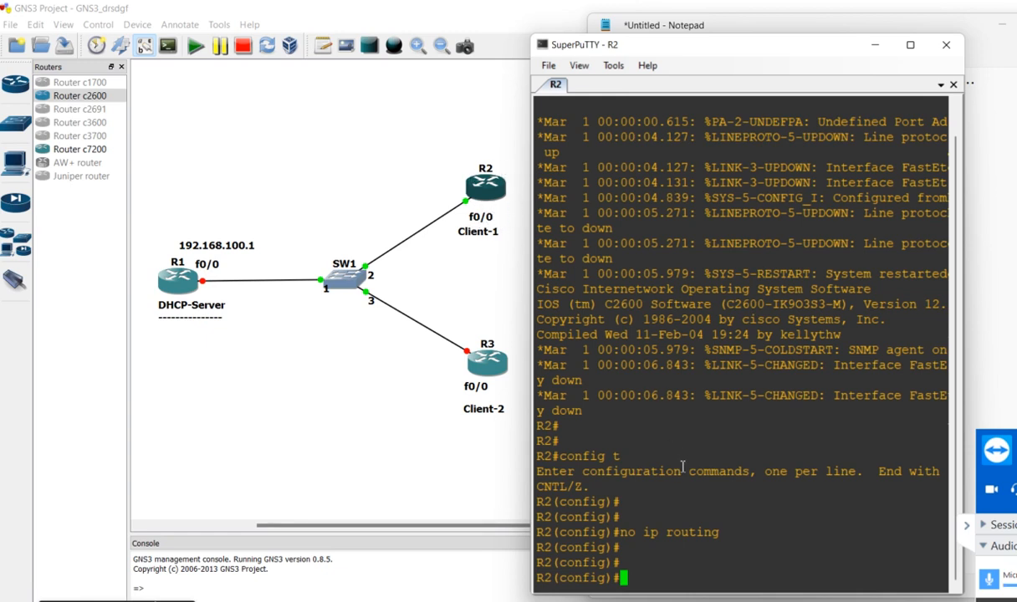
type("int f0/0")
key("Return")
key("Return")
key("Return")
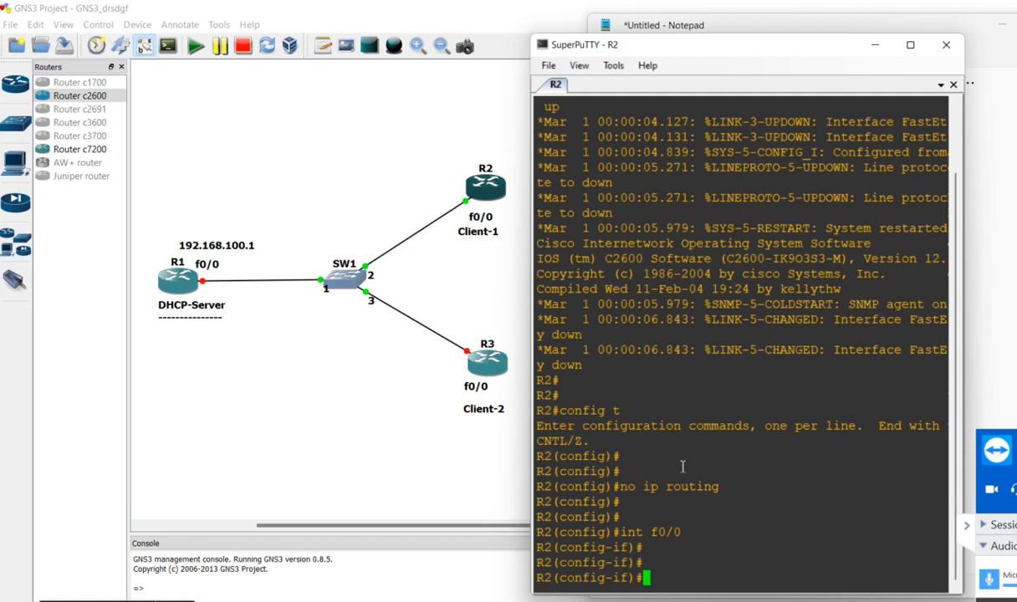
Set R2's f0/0 interface to obtain its address automatically with "ip add dhcp"
type("ip add dhcp")
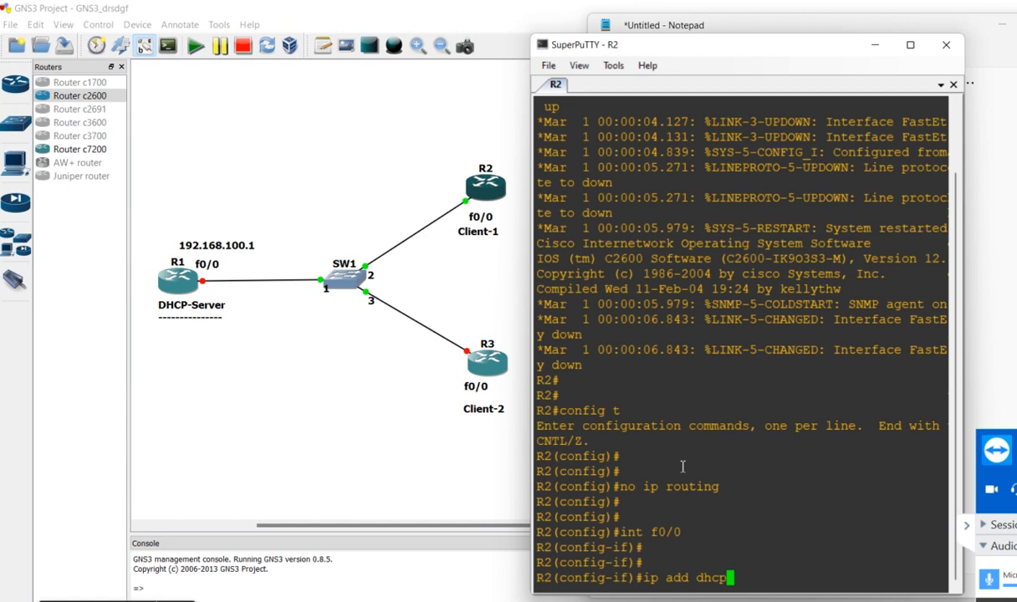
key("Return")
key("Return")
key("Return")
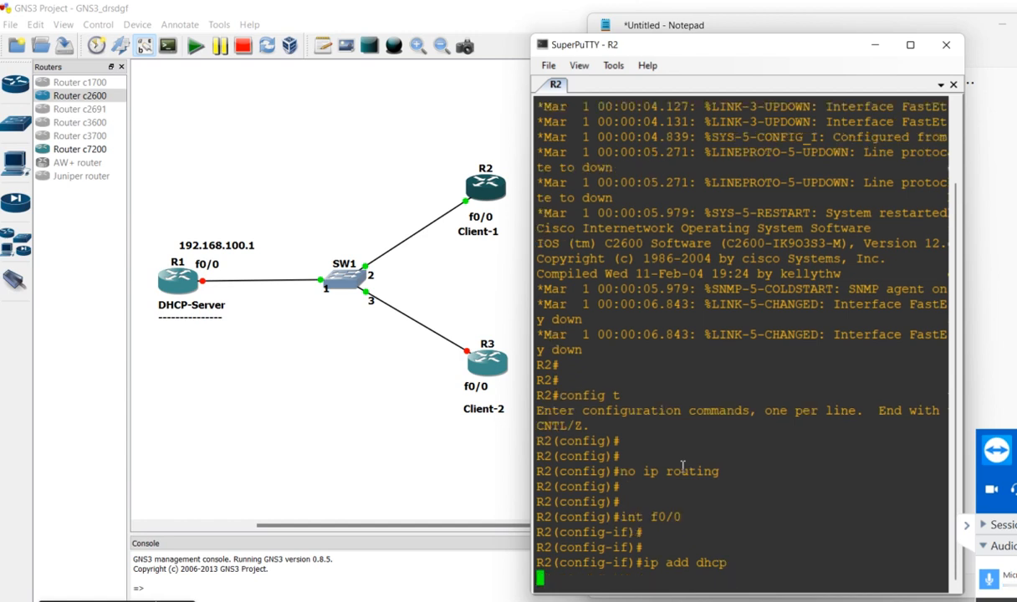
Enable R2's f0/0 interface with "no shut"
type("no shut")
key("Return")
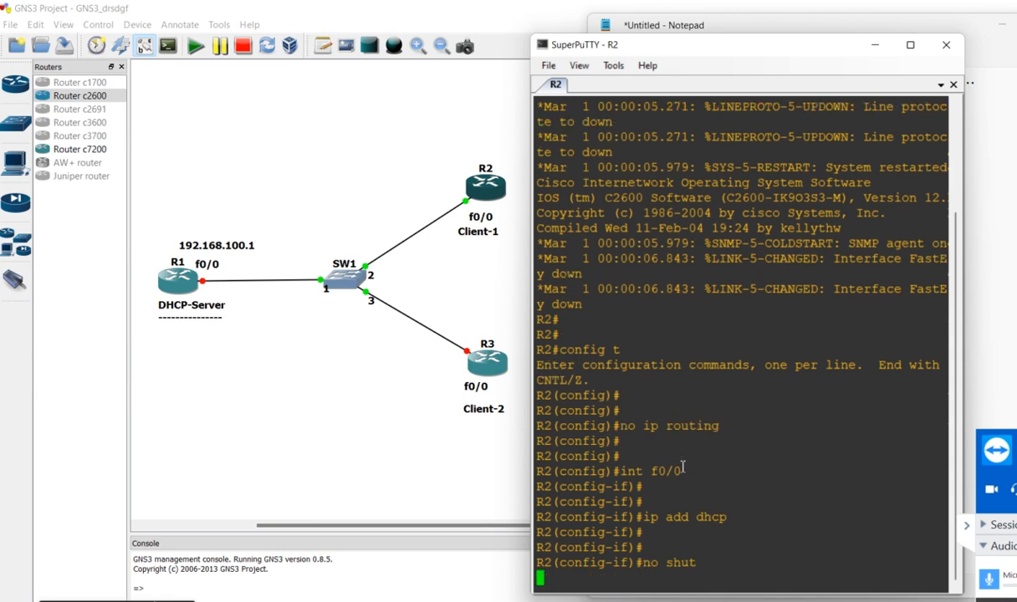
key("Return")
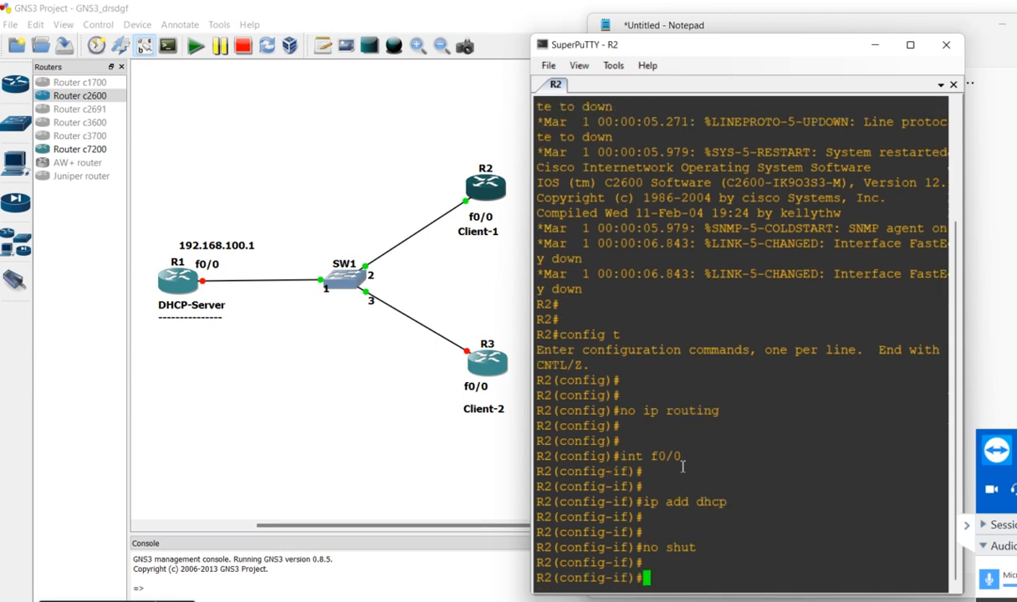
Leave R2's interface configuration and return to global configuration mode with "exit"
type("e")
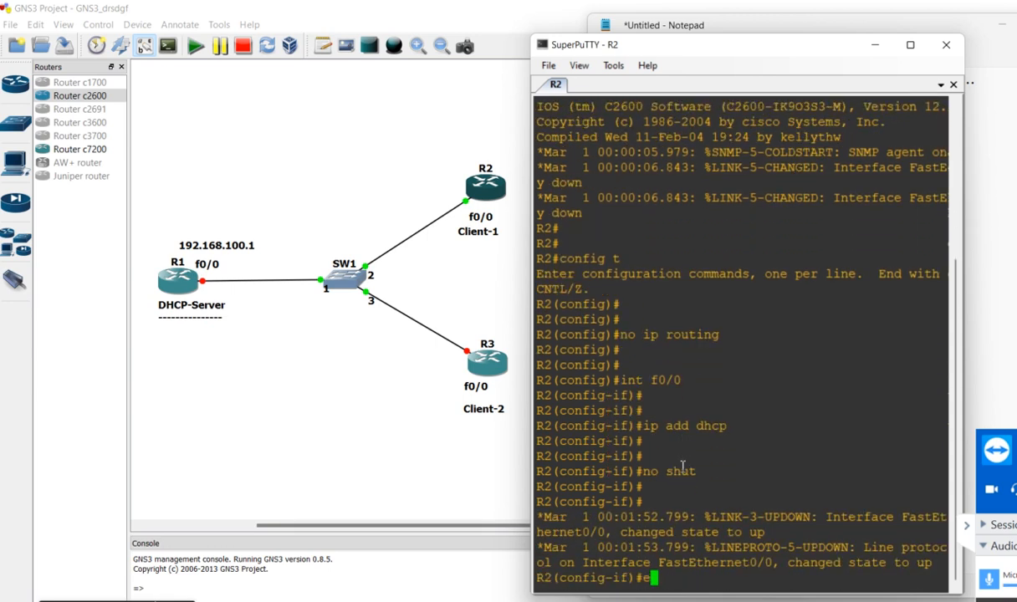
key("Return")
type("exit")
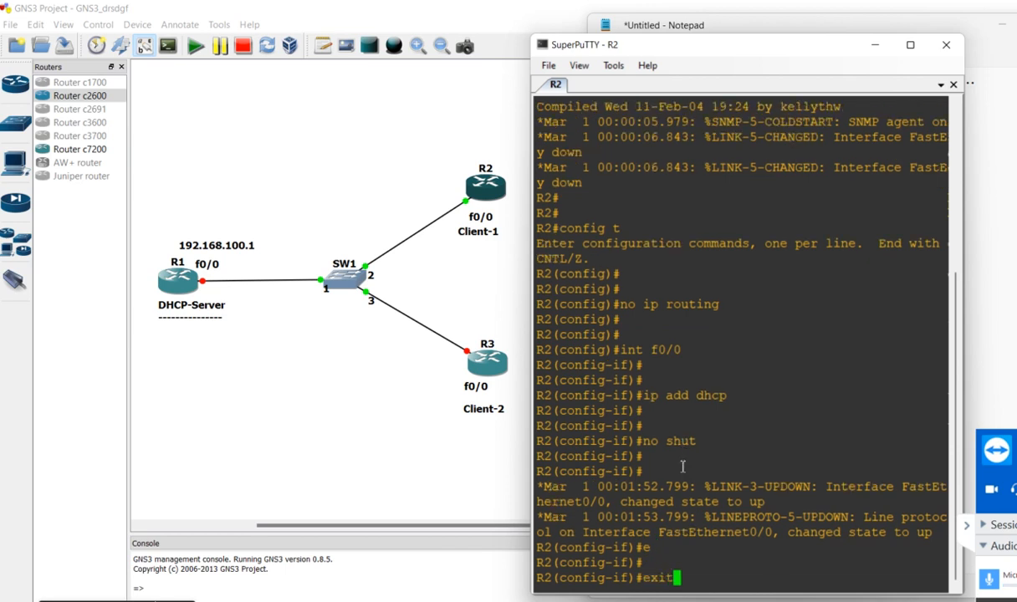
key("Return")
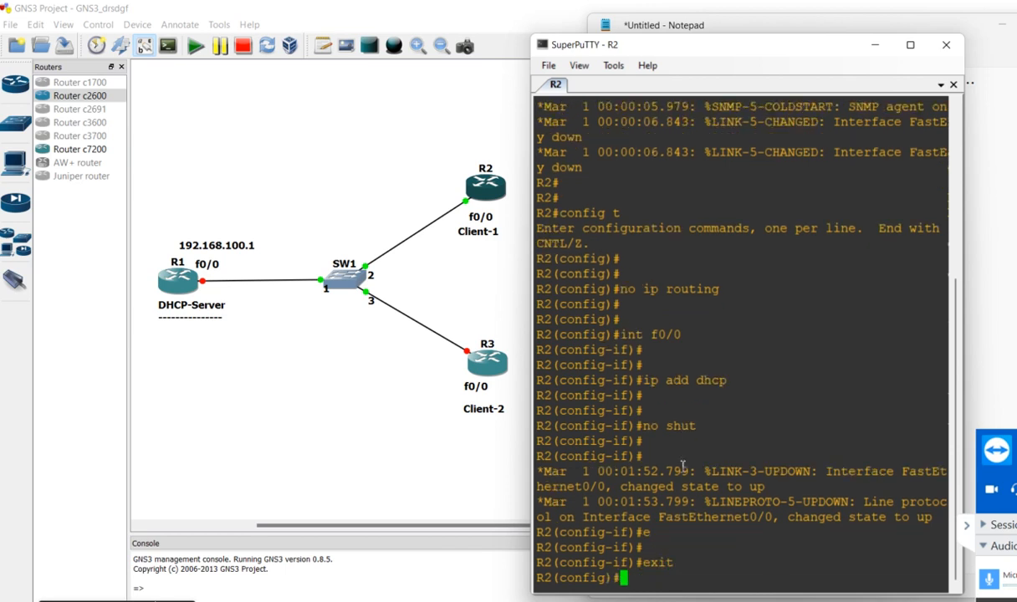
key("Return")
key("Return")
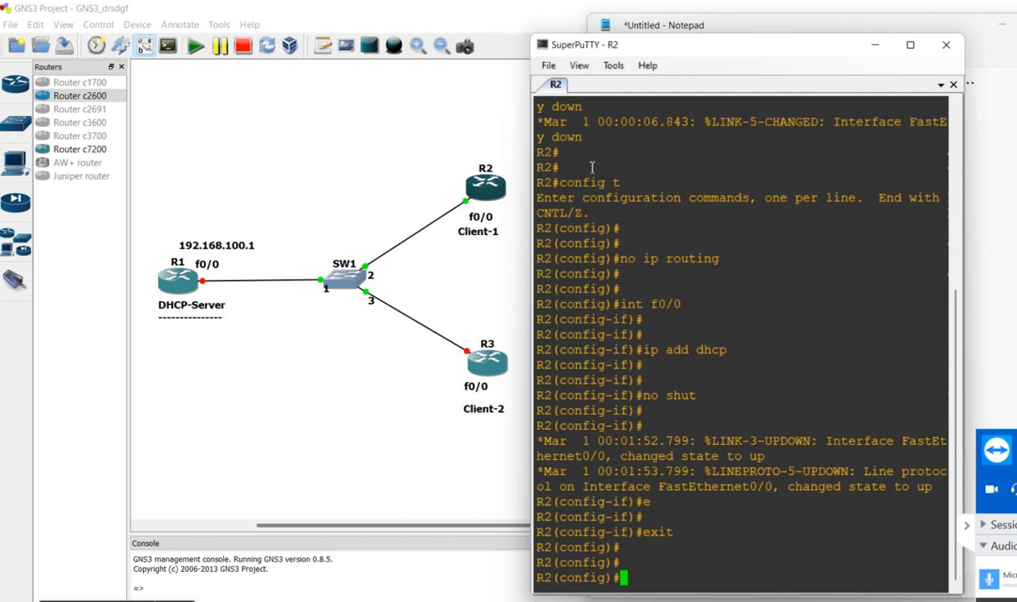
Copy R2's configuration commands, from "config t" through "exit", from its console into the Notepad notes
left_click_drag(590, 164, 721, 551)
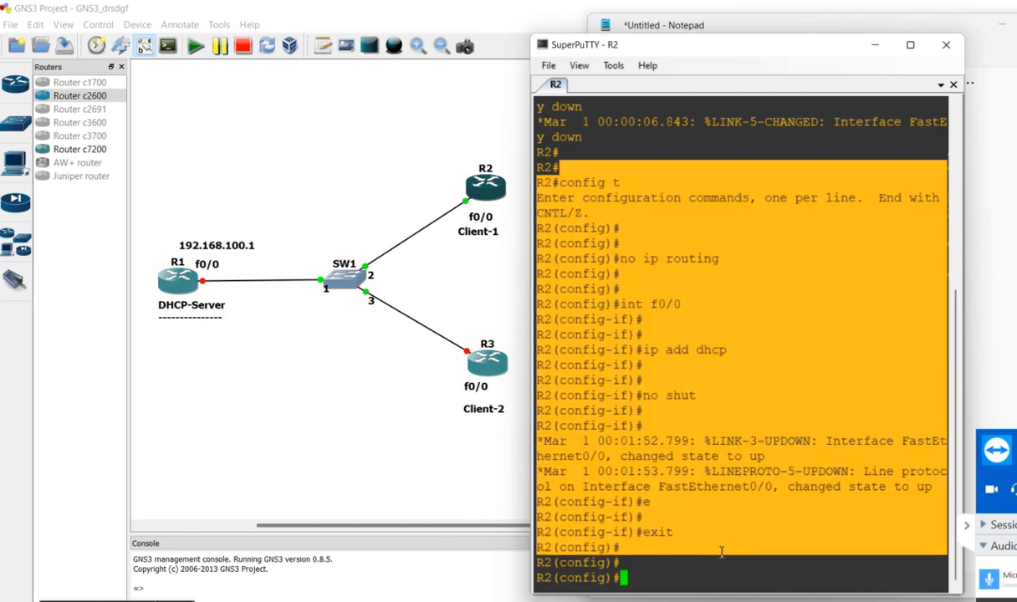
left_click(988, 291)
type("R2# R2#config t Enter configuration commands, one per line.  End with CNTL/Z. R2(config)# R2(config)# R2(config)#no ip routing R2(config)# R2(config)# R2(config)#int f0/0 R2(config-if)# R2(config-if)# R2(config-if)#ip add dhcp R2(config-if)# R2(config-if)# R2(config-if)#no shut R2(config-if)# R2(config-if)# *Mar  1 00:01:52.799: %LINK-3-UPDOWN: Interface FastEthernet0/0, changed state to up *Mar  1 00:01:53.799: %LINEPROTO-5-UPDOWN: Line protocol on Interface FastEthernet0/0, changed state to up R2(config-if)#e R2(config-if)# R2(config-if)#exit R2(config)#")
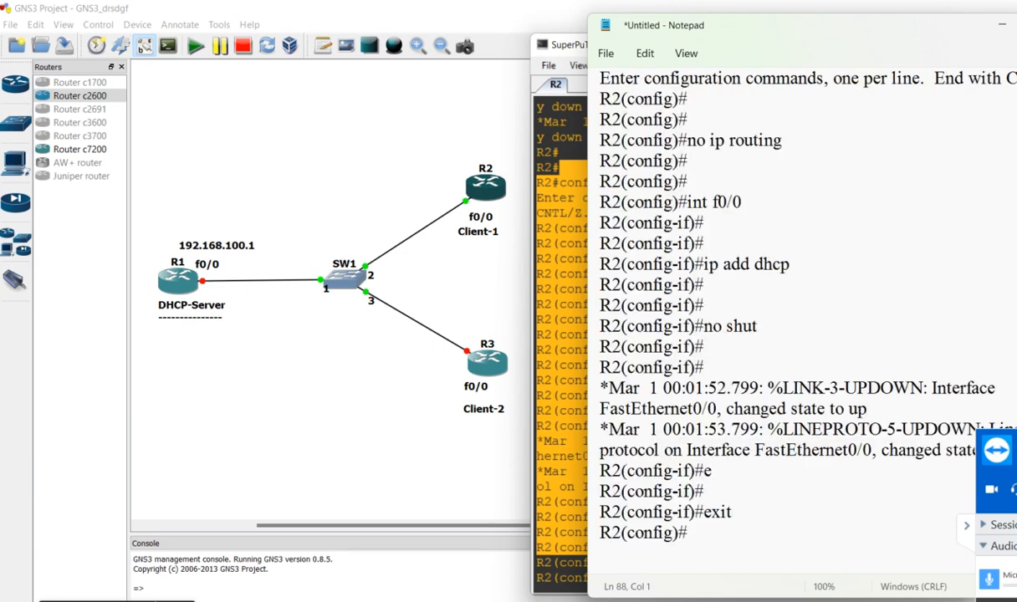
Remove the link status log messages and the stray "e" from the pasted R2 commands, keeping the prompt ending in "#"
left_click_drag(715, 368, 815, 478)
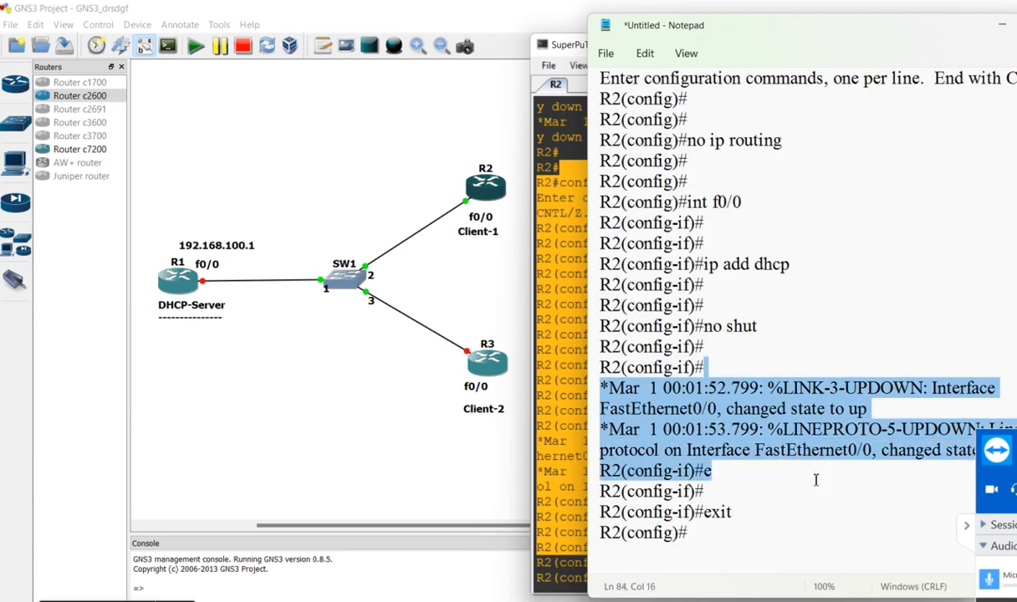
key("BackSpace")
key("BackSpace")
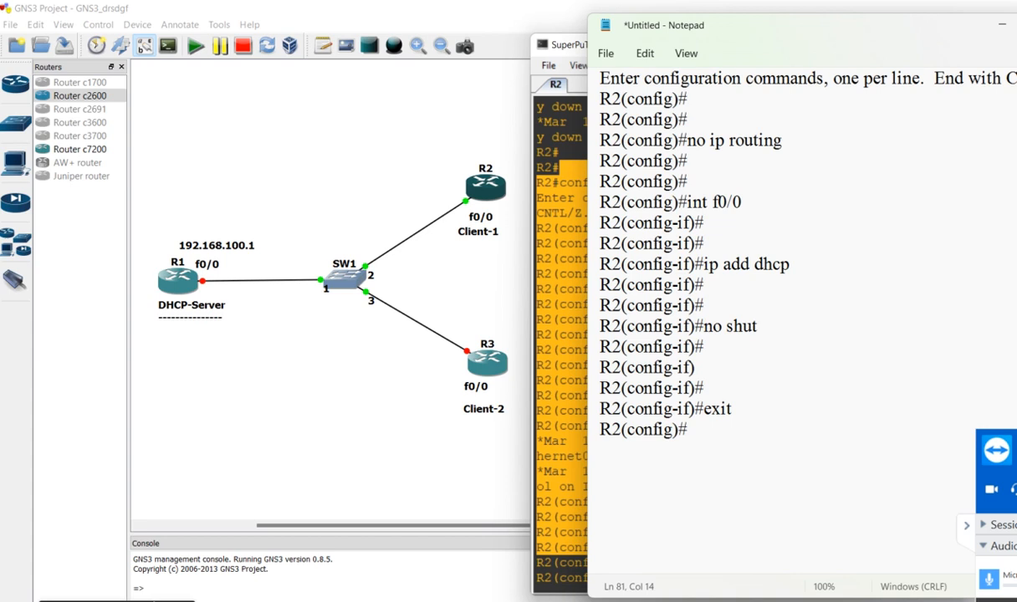
type("#")
Add a separator line of equals signs below the R2 commands, followed by a blank line
left_click(772, 450)
type("==================")
key("Return")
key("Return")
Write the heading "Same Command On Client-2" underlined with dashes, leaving blank lines below it
type("Sam")
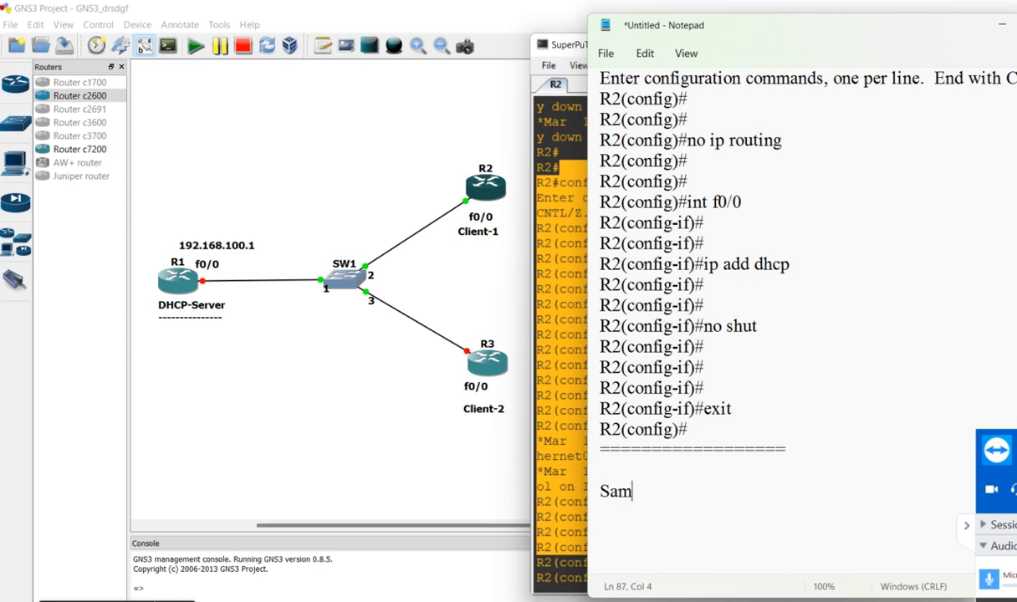
type("e Command On Client-2")
key("Return")
type("----------------------------------------")
key("Return")
key("Return")
key("Return")
key("Return")
key("Return")
key("Return")
key("Return")
key("Return")
key("Return")
key("Return")
key("Return")
key("Return")
key("Return")
key("Return")
key("Return")
key("Return")
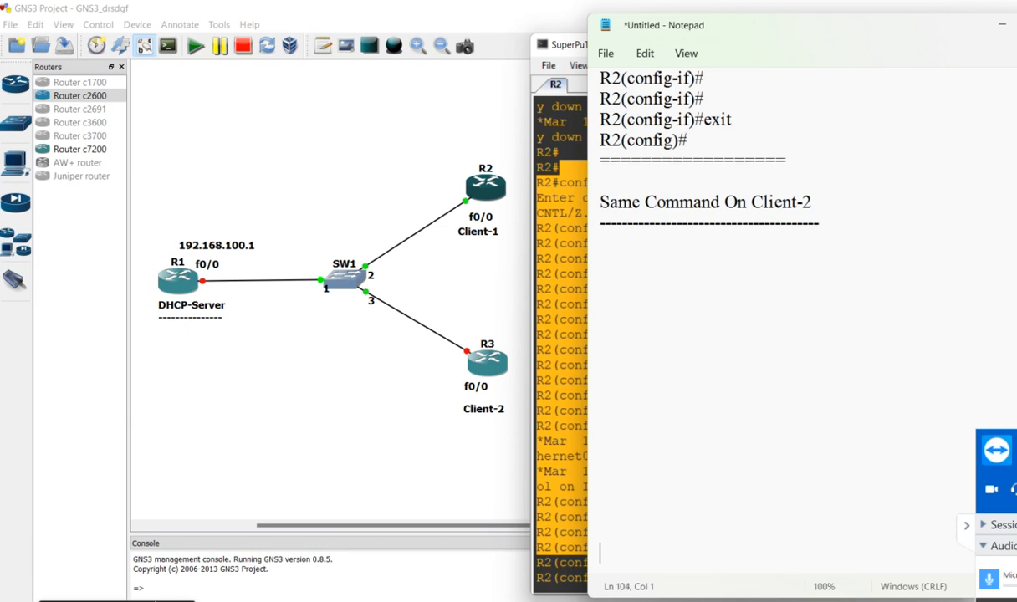
Start router R3 in the GNS3 topology and open its console
left_click(487, 362)
right_click(487, 362)
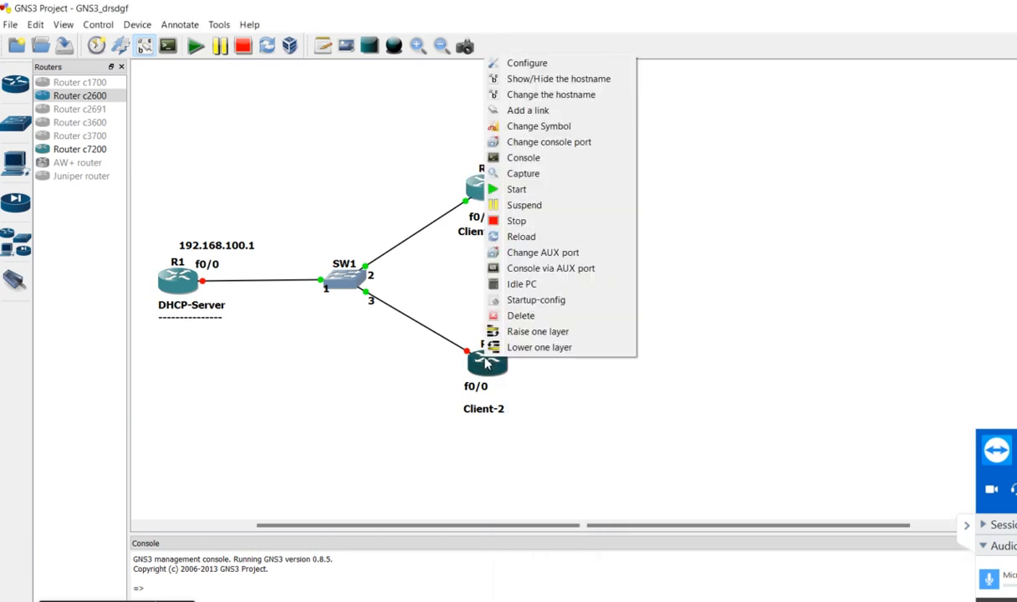
left_click(520, 191)
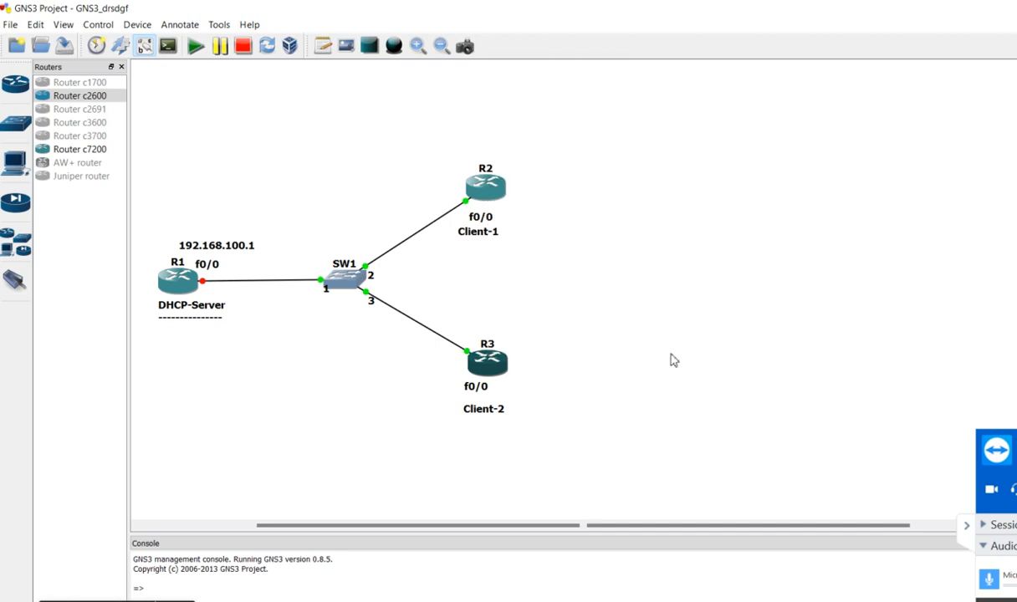
right_click(487, 359)
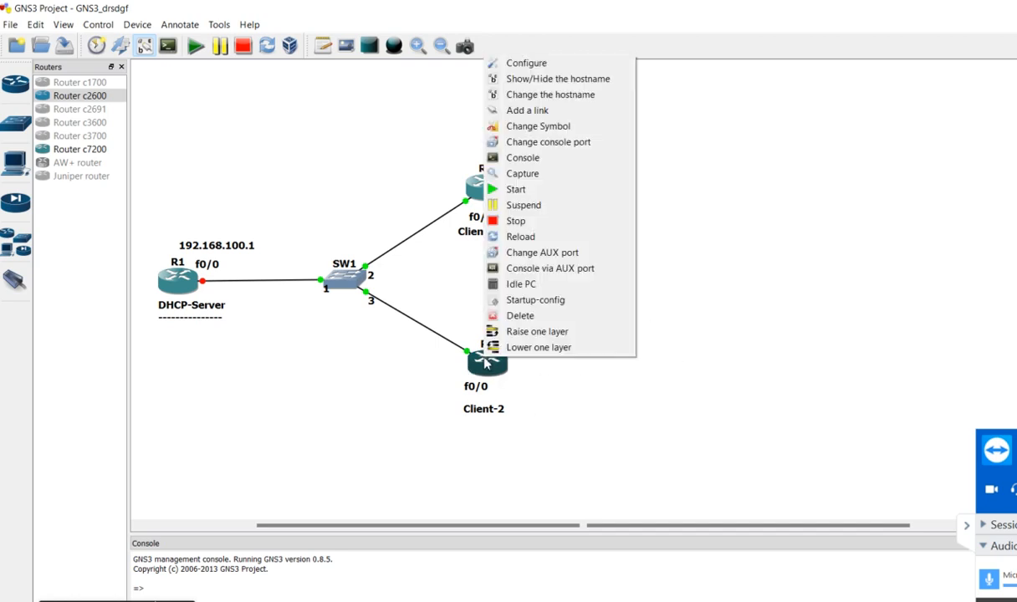
left_click(523, 158)
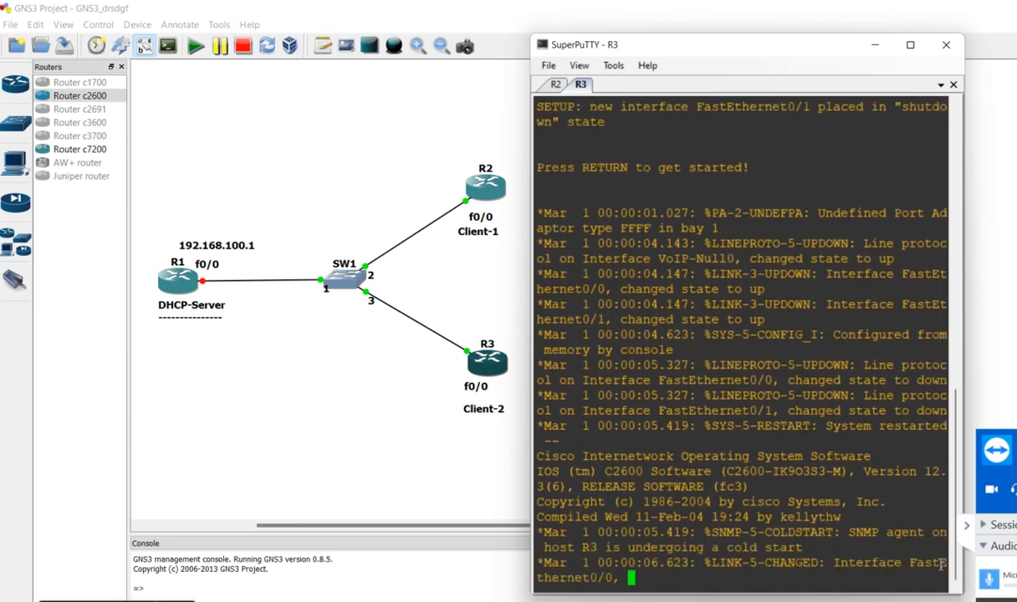
Enter global configuration mode on R3 with "config t"
key("Return")
key("Return")
key("Return")
key("Return")
key("Return")
key("Return")
type("config t")
key("Return")
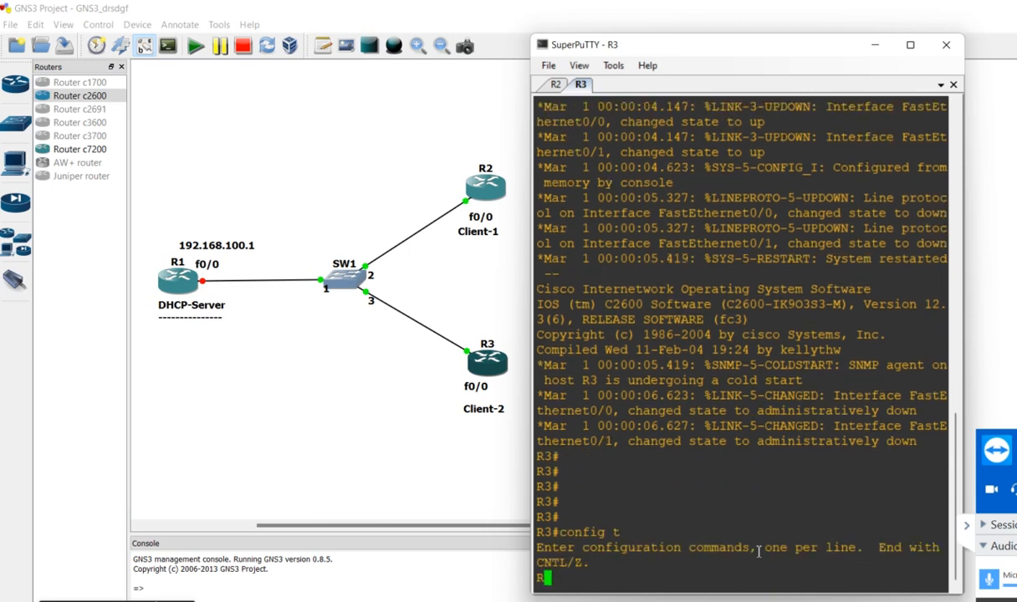
key("Return")
key("Return")
key("Return")
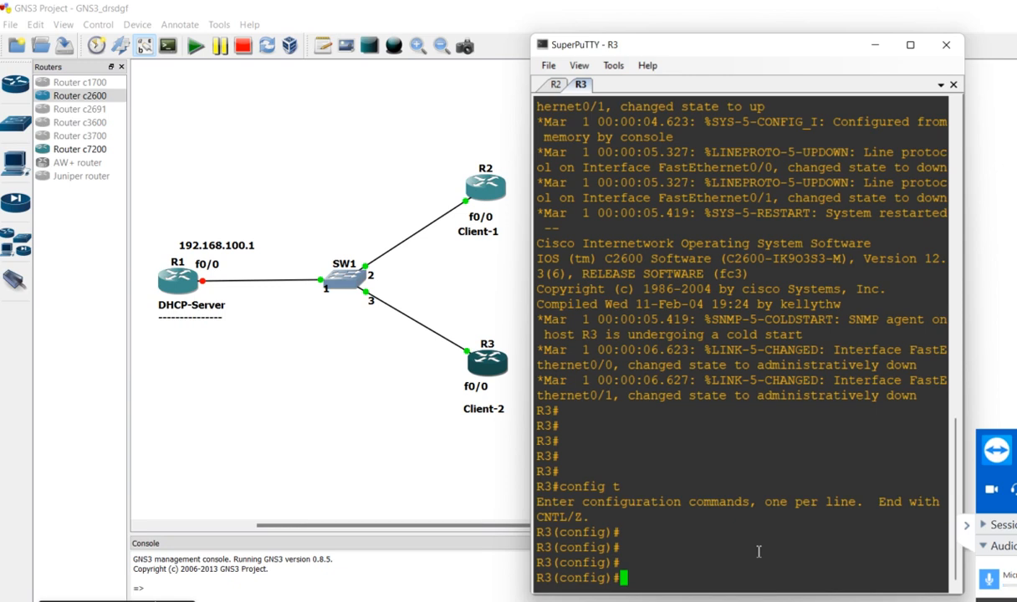
Disable IP routing on R3 with "no ip routing"
type("no ip ")
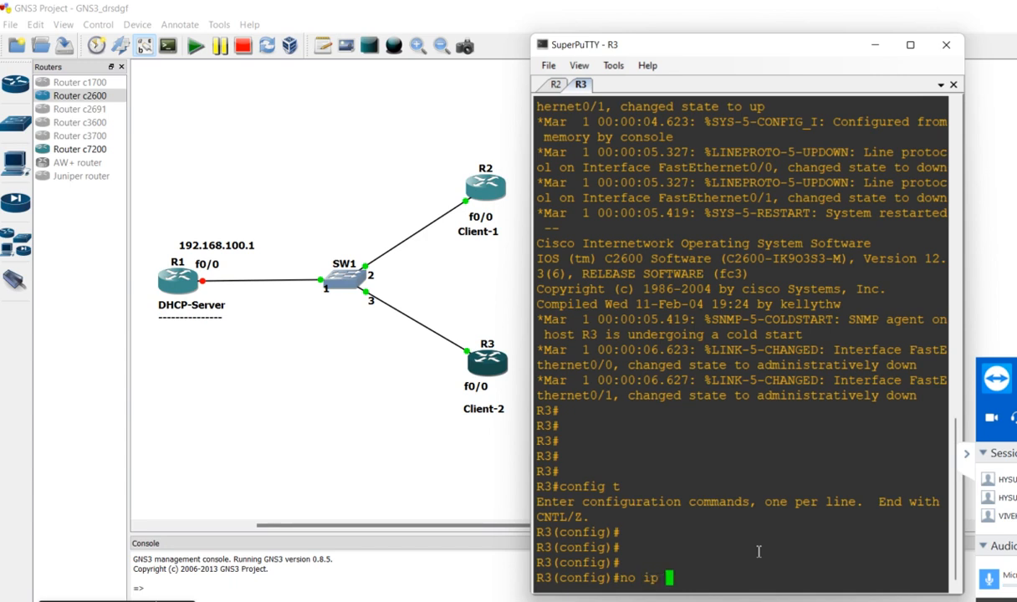
type("routing")
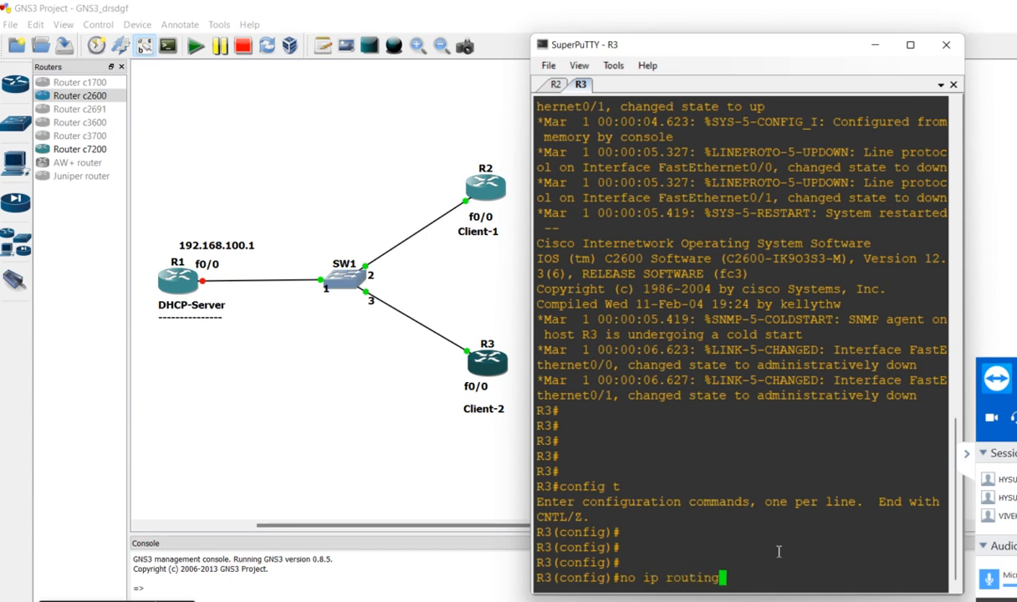
left_click(984, 456)
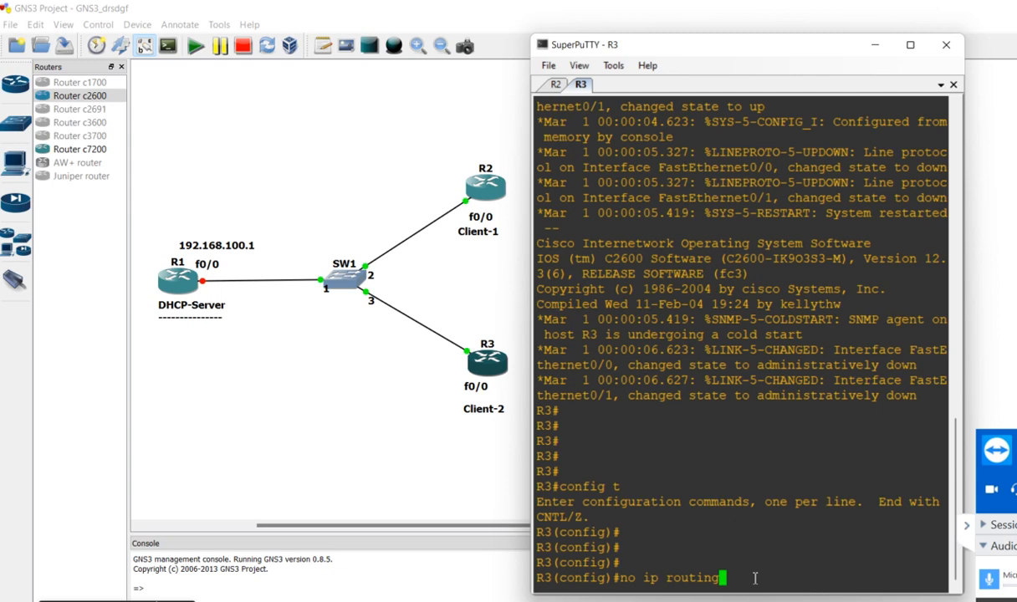
key("Return")
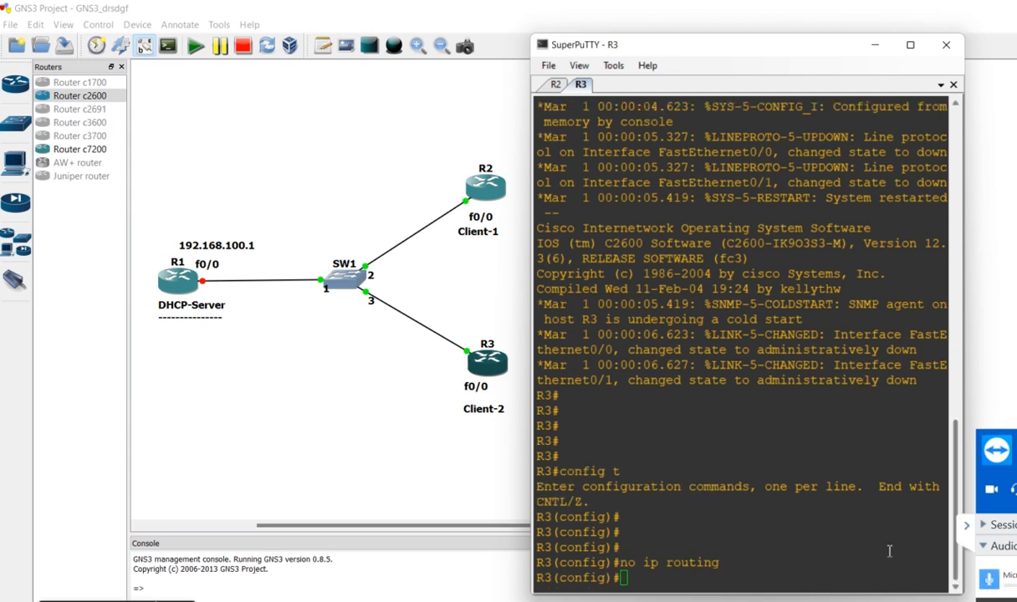
key("Return")
key("Return")
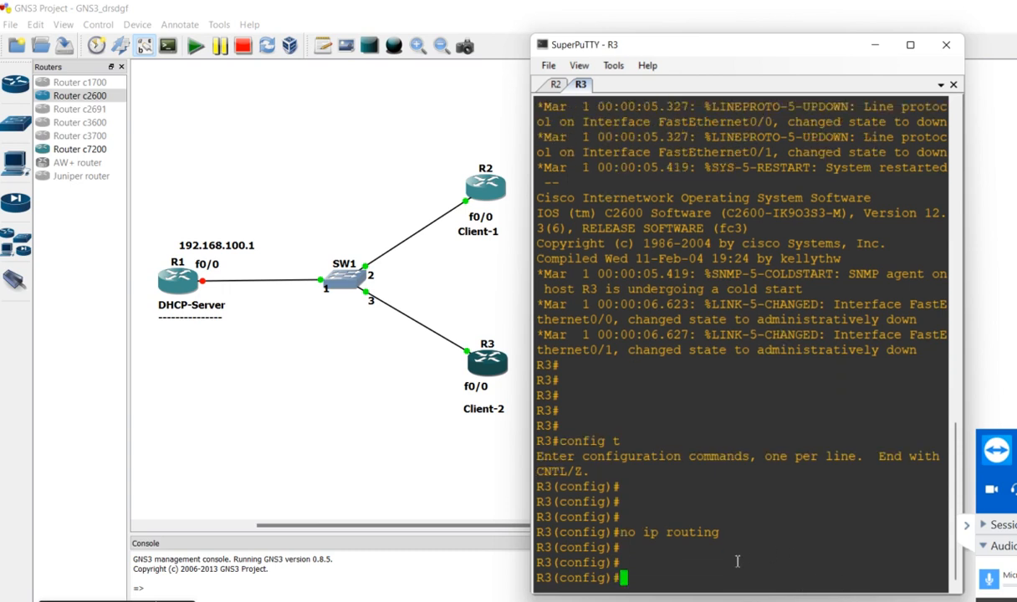
Enter interface configuration for R3's FastEthernet port with "int f0/0"
type("int")
type("f0/0")
key("Return")
key("Return")
key("Return")
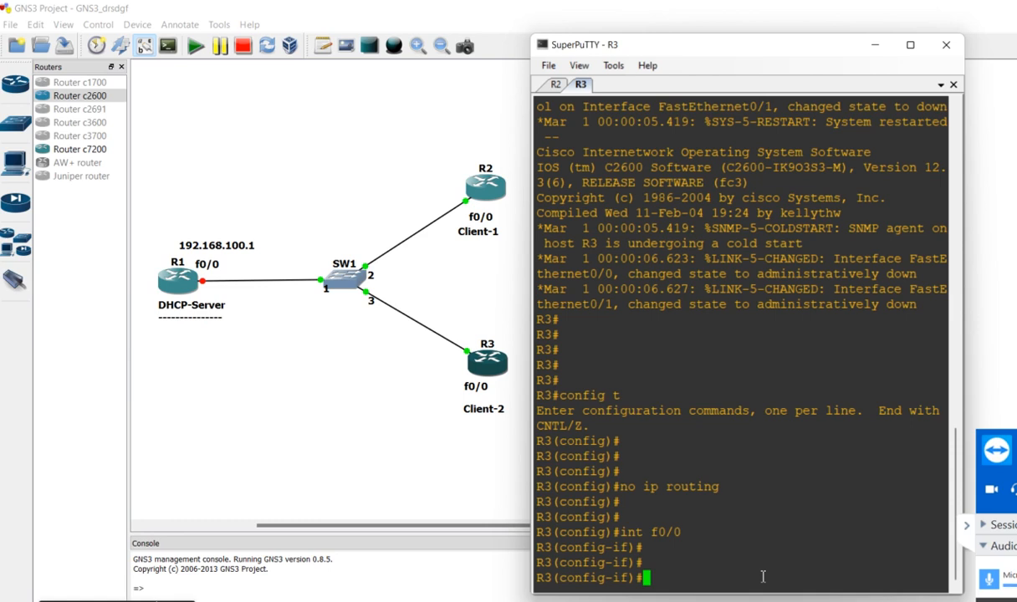
Set R3's f0/0 interface to obtain its address automatically with "ip add dhcp"
type("ip add dhcp")
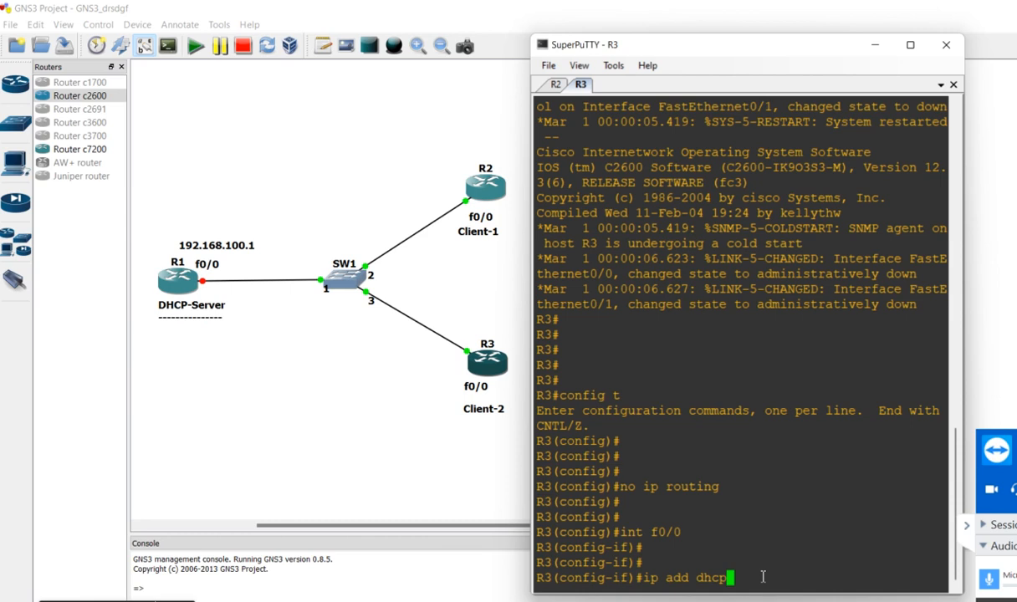
key("Return")
key("Return")
key("Return")
Enable R3's f0/0 interface with "no shut"
type("no shut")
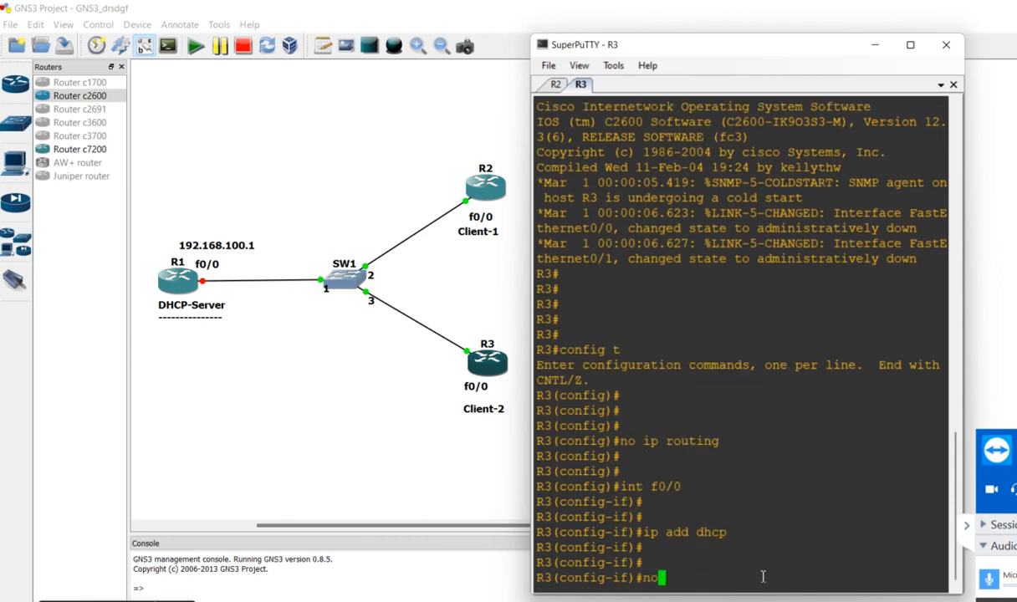
key("Return")
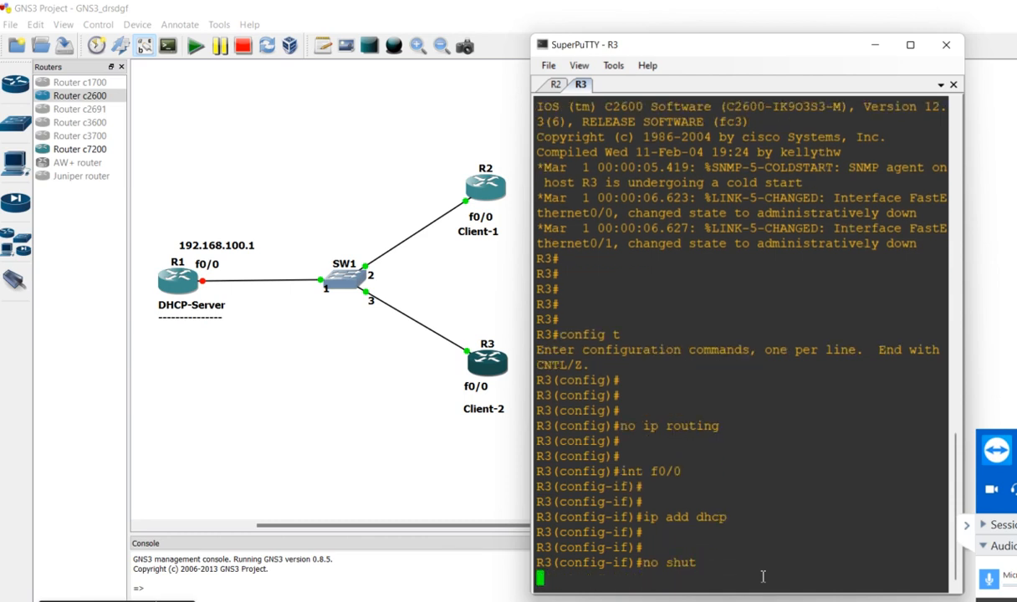
key("Return")
key("Return")
Leave R3's interface configuration and return to global configuration mode with "exit"
type("exit")
key("Return")
key("Return")
key("Return")
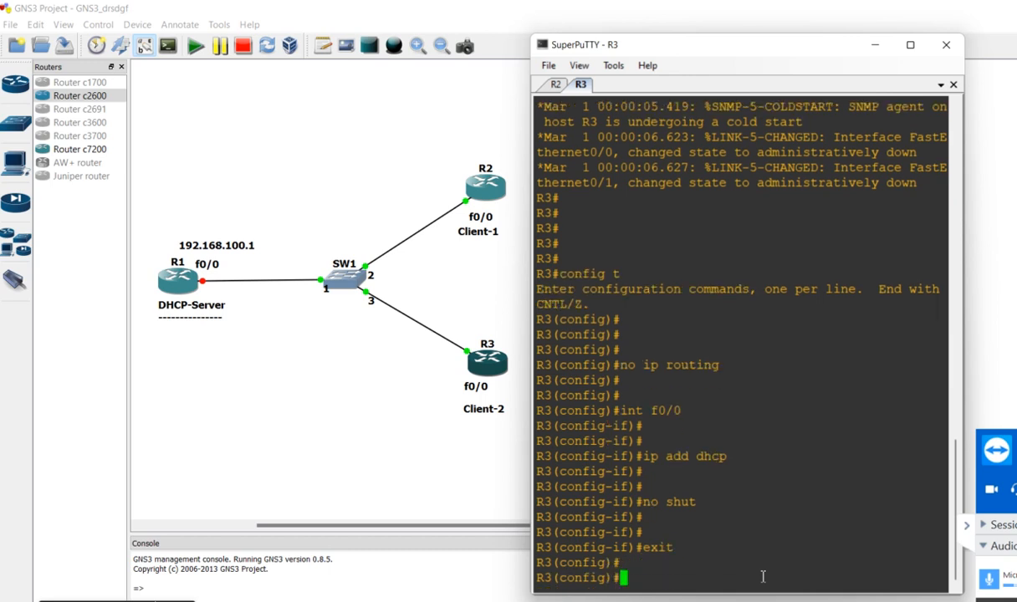
key("Return")
key("Return")
key("Return")
key("Return")
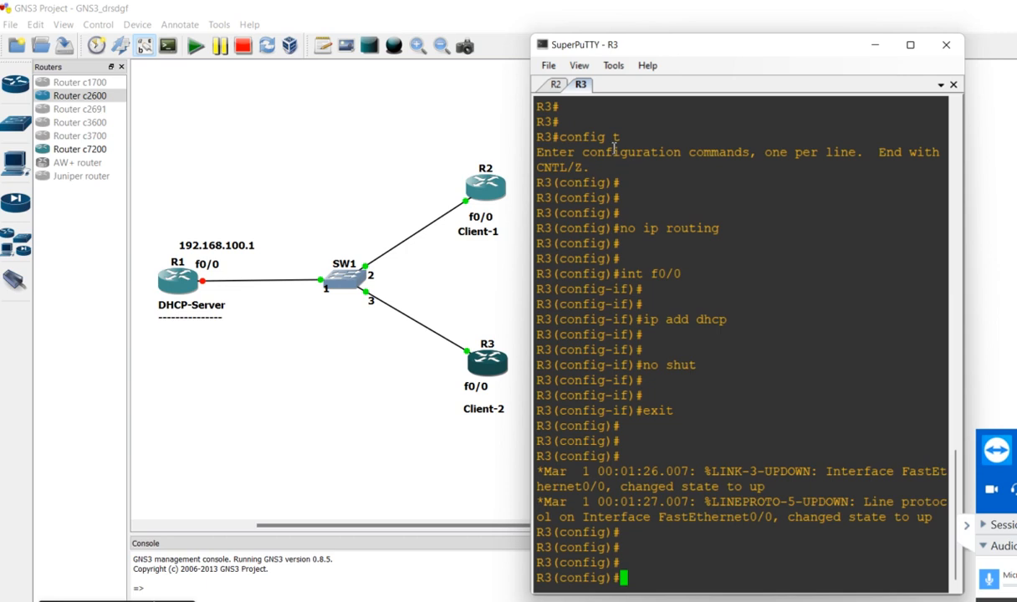
Copy R3's configuration commands, from "config t" through "exit", into Notepad below the Client-2 heading
left_click_drag(573, 124, 742, 425)
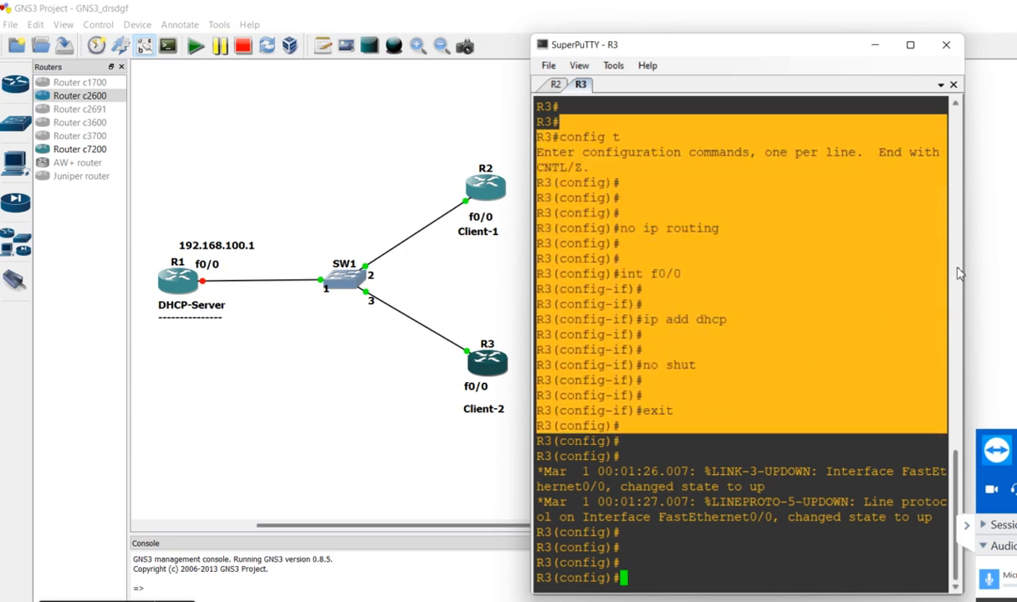
key("alt+Tab")
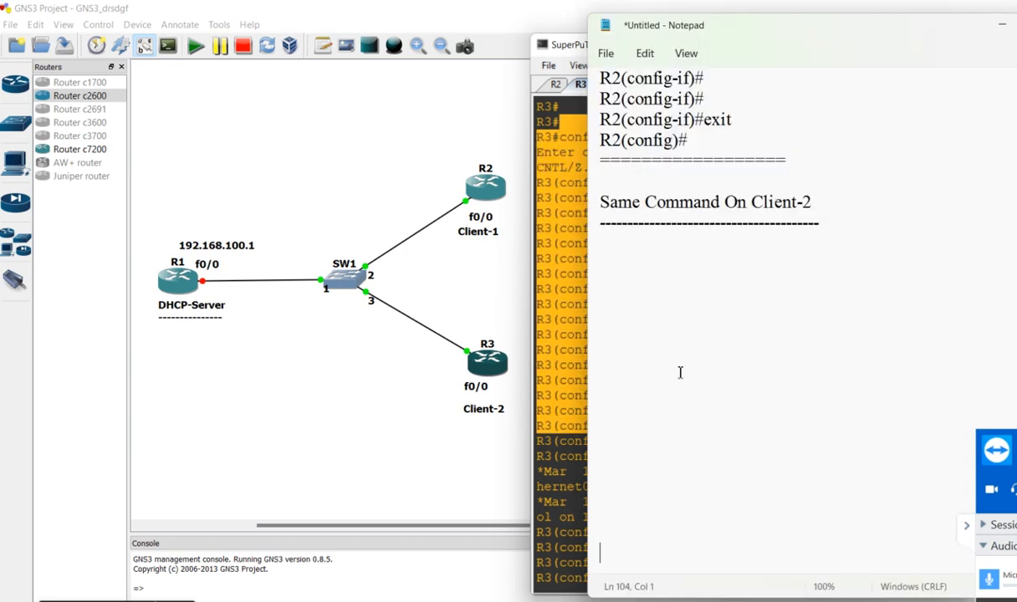
type("R3#config t Enter configuration commands, one per line.  End with CNTL/Z. R3(config)# R3(config)# R3(config)# R3(config)#no ip routing R3(config)# R3(config)# R3(config)#int f0/0 R3(config-if)# R3(config-if)# R3(config-if)#ip add dhcp R3(config-if)# R3(config-if)# R3(config-if)#no shut R3(config-if)# R3(config-if)# R3(config-if)#exit R3(config)#")
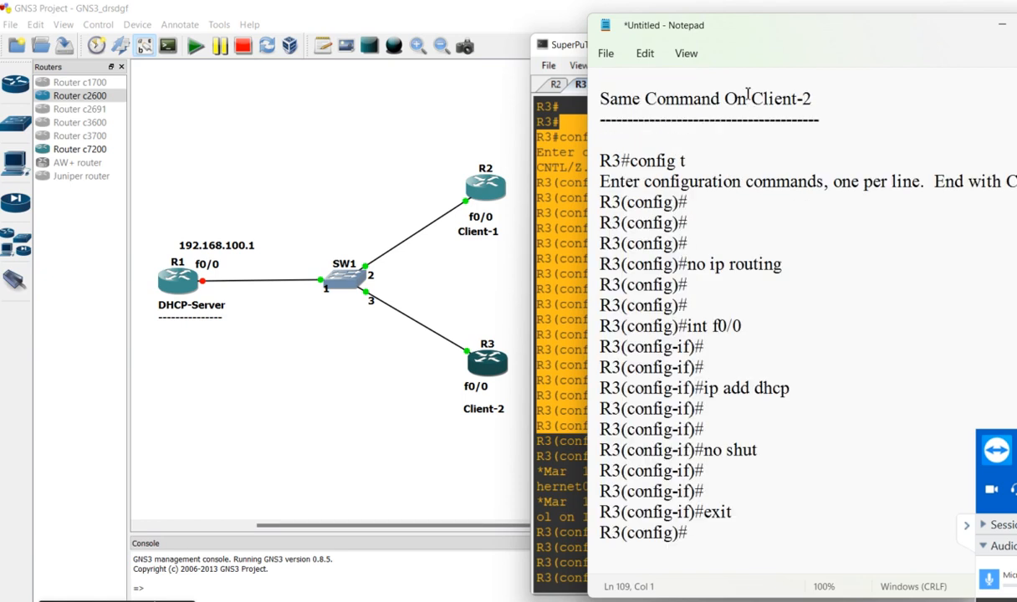
Review the pasted R3 commands by highlighting each one in turn, from "config t" to "exit"
left_click_drag(686, 160, 618, 162)
left_click_drag(784, 264, 669, 285)
left_click_drag(741, 325, 664, 326)
left_click(808, 393)
left_click_drag(807, 393, 692, 389)
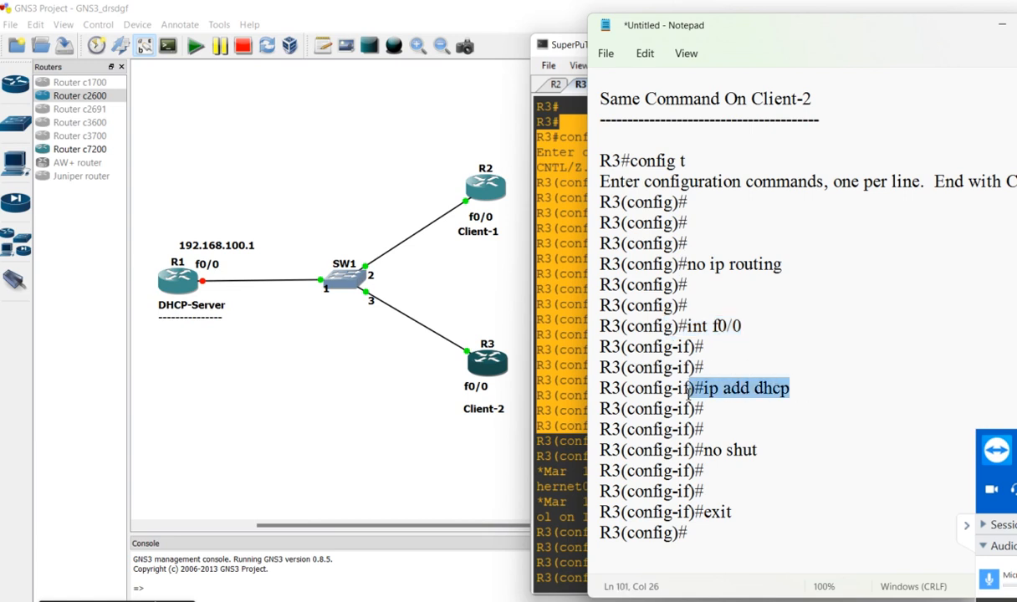
left_click_drag(759, 450, 637, 450)
left_click_drag(804, 510, 695, 512)
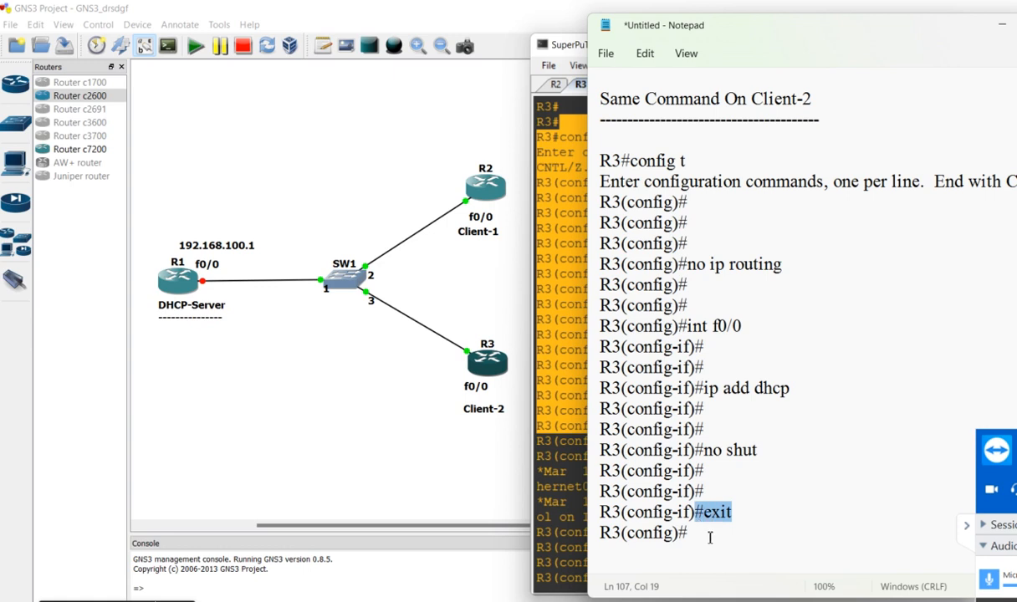
Add a separator line of equals signs below the R3 commands, followed by blank lines
left_click(701, 546)
type("========================")
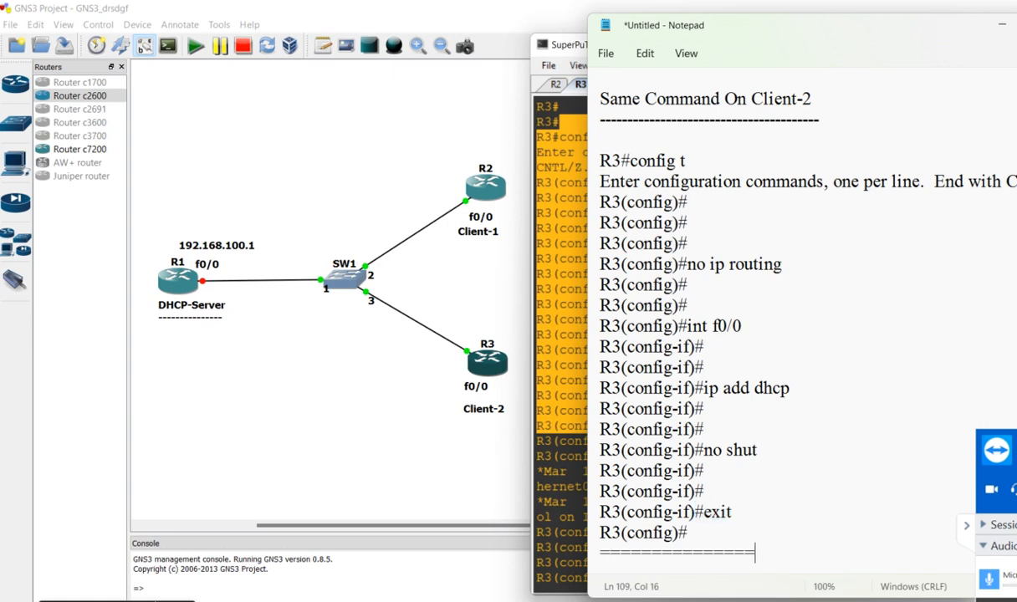
key("Return")
key("Return")
key("Return")
key("Return")
key("Return")
key("Return")
key("Return")
key("Return")
key("Return")
key("Return")
key("Return")
key("Return")
key("Return")
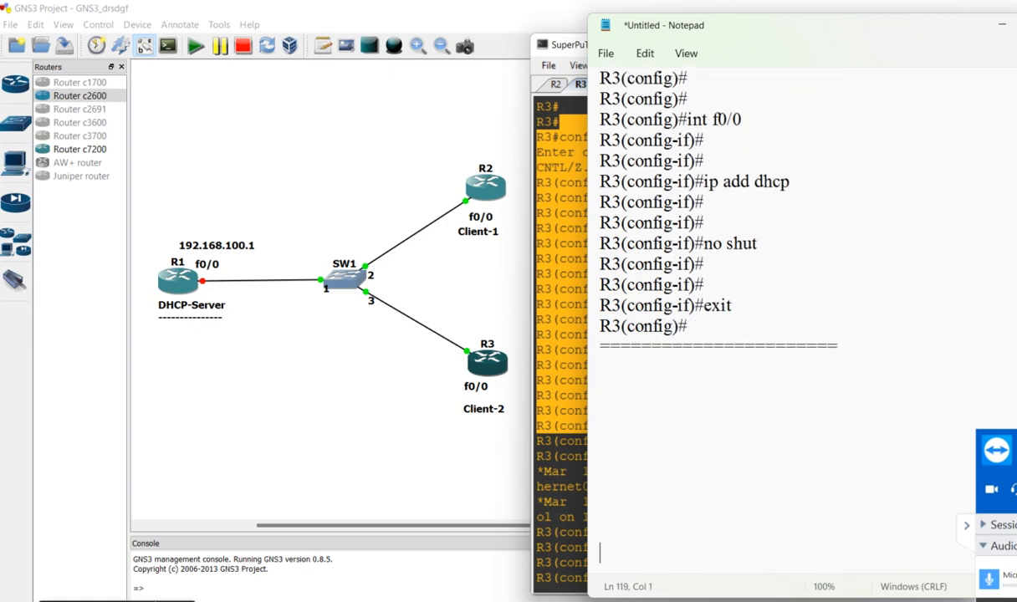
Write "Now You Can Check These Clients Interface Status," in the notes below the R3 separator line
left_click(686, 319)
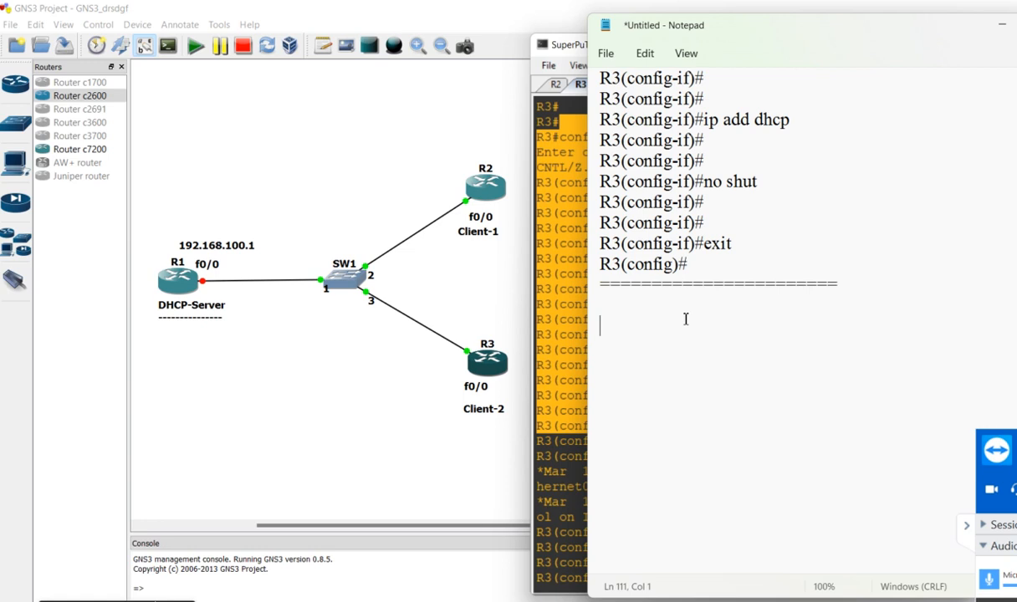
type("Now You Can Check These Clinet")
key("BackSpace")
key("BackSpace")
key("BackSpace")
type("ents Interface Status,")
Continue the note with the line "By using This Command-->" and underline it with dashes
key("Return")
type("By using This C")
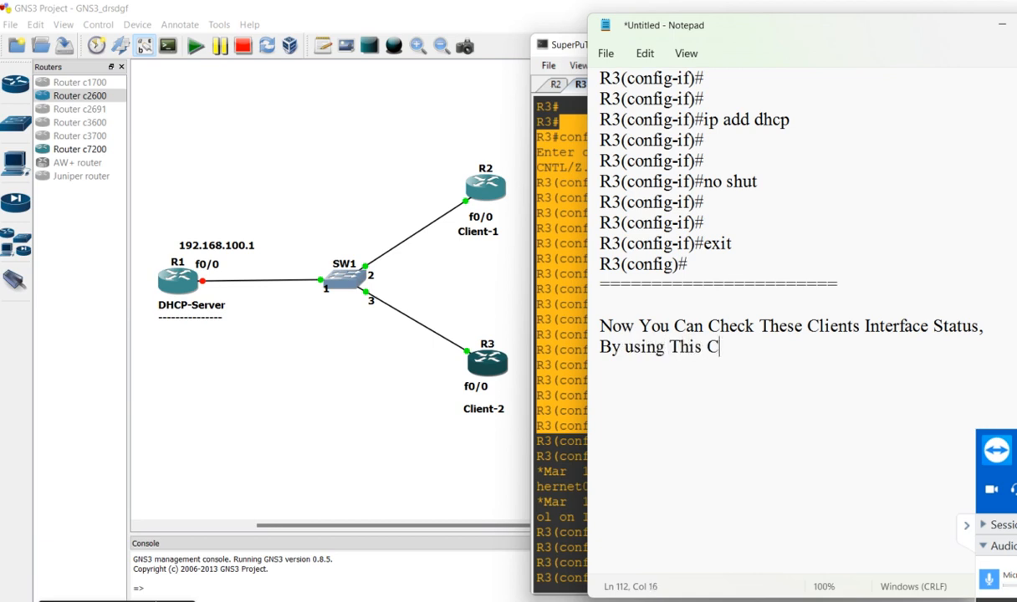
type("ommand-->")
key("Return")
type("-----------------------------------")
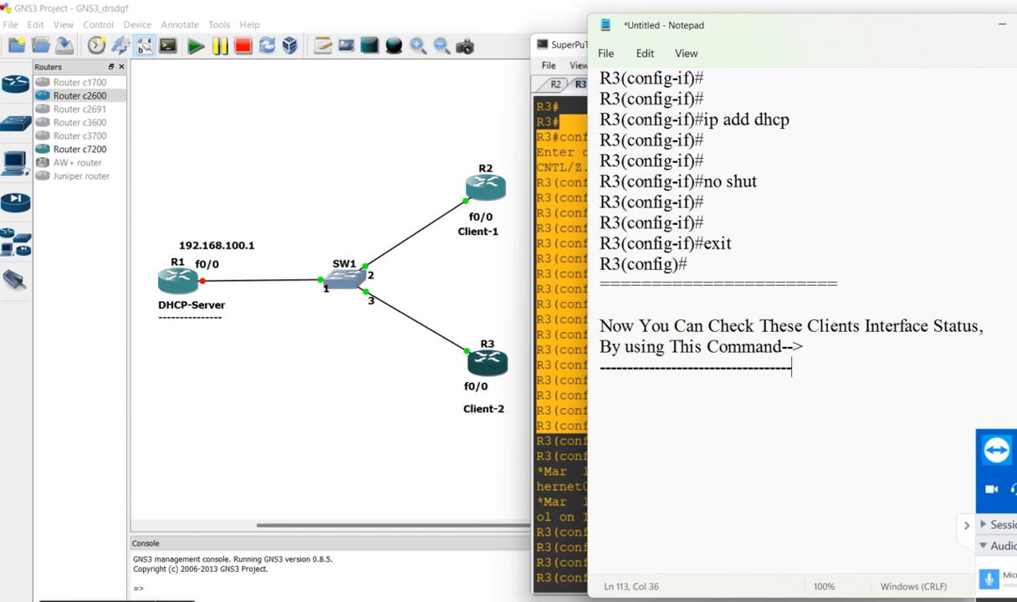
key("Return")
key("Return")
Switch to the R2 console in SuperPuTTY and try to list its interfaces with "do sh int brief"
left_click(543, 287)
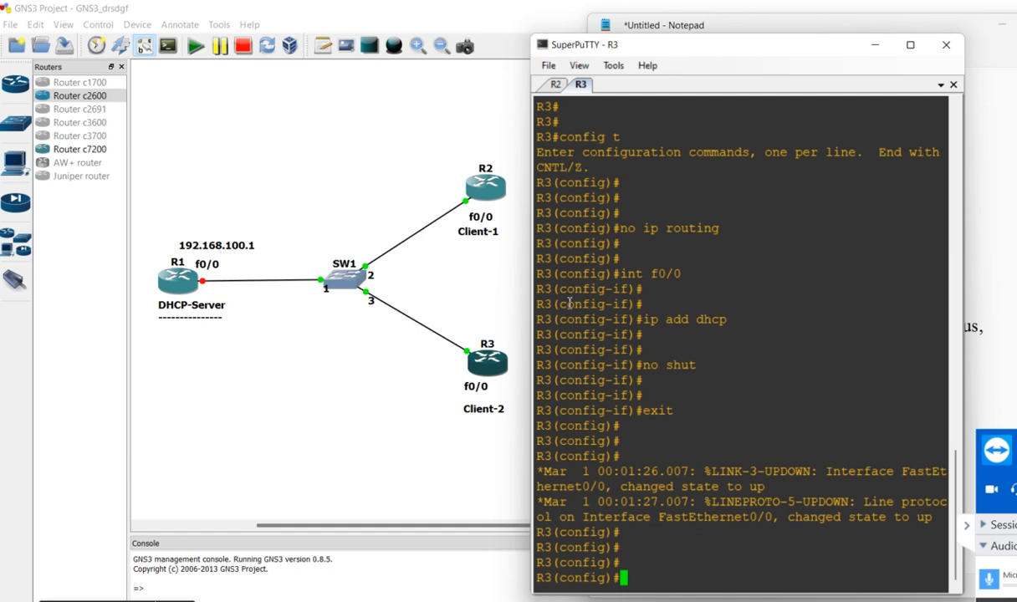
left_click(555, 84)
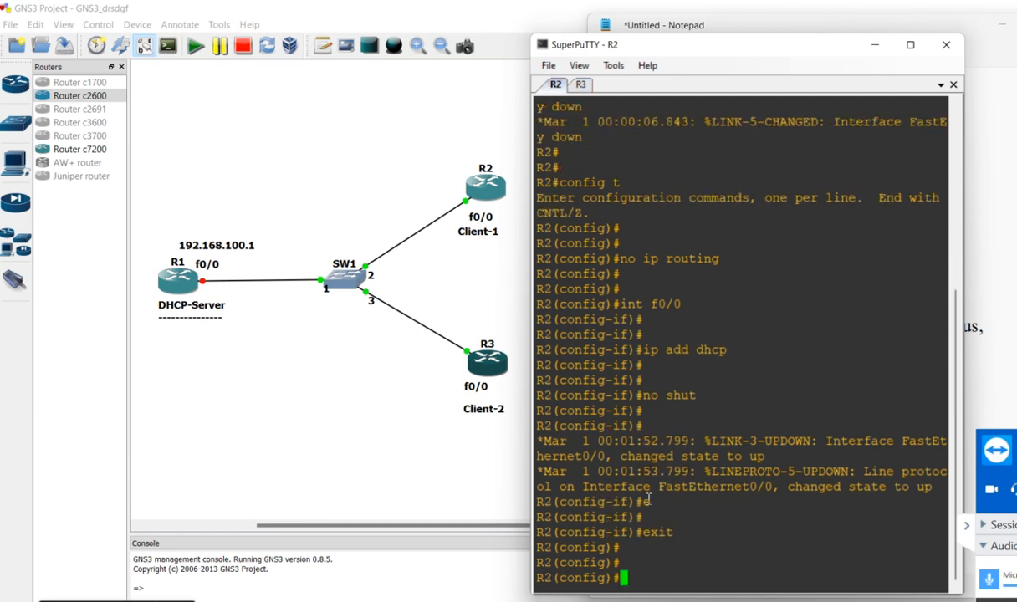
type("do sh int ")
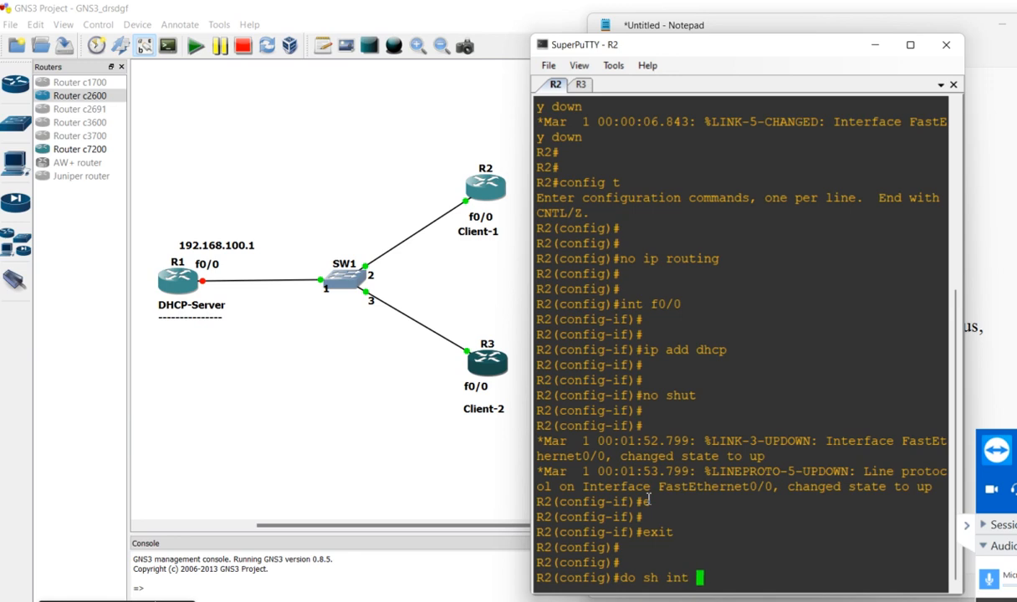
type("brief")
key("Return")
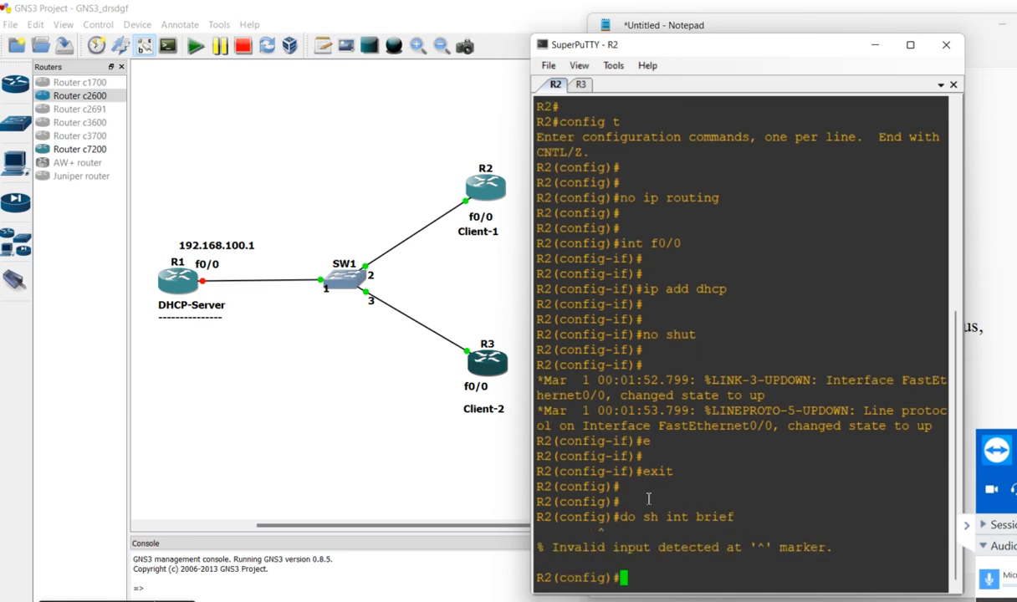
key("Return")
key("Return")
key("Return")
key("Return")
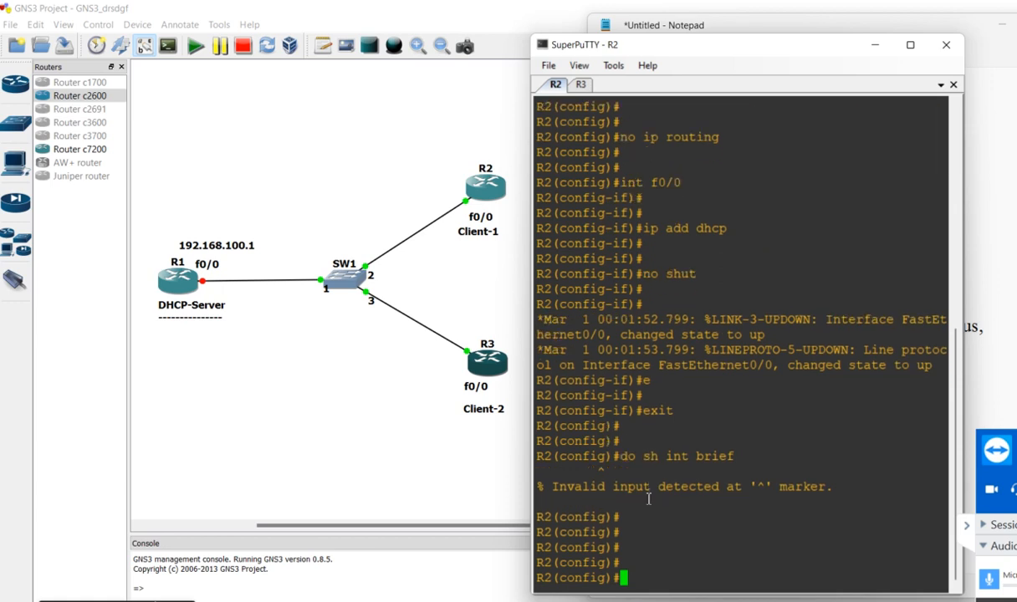
Run "do sh ip int brief" on R2 to list its interface status, followed by a few empty prompt lines
type("do sh ip int ")
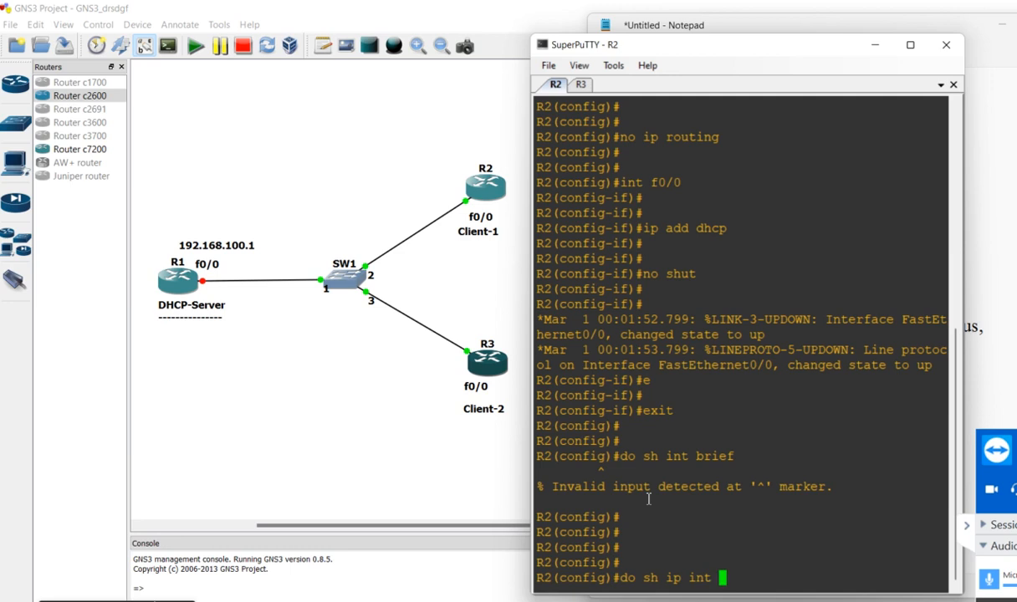
type("brief")
key("Return")
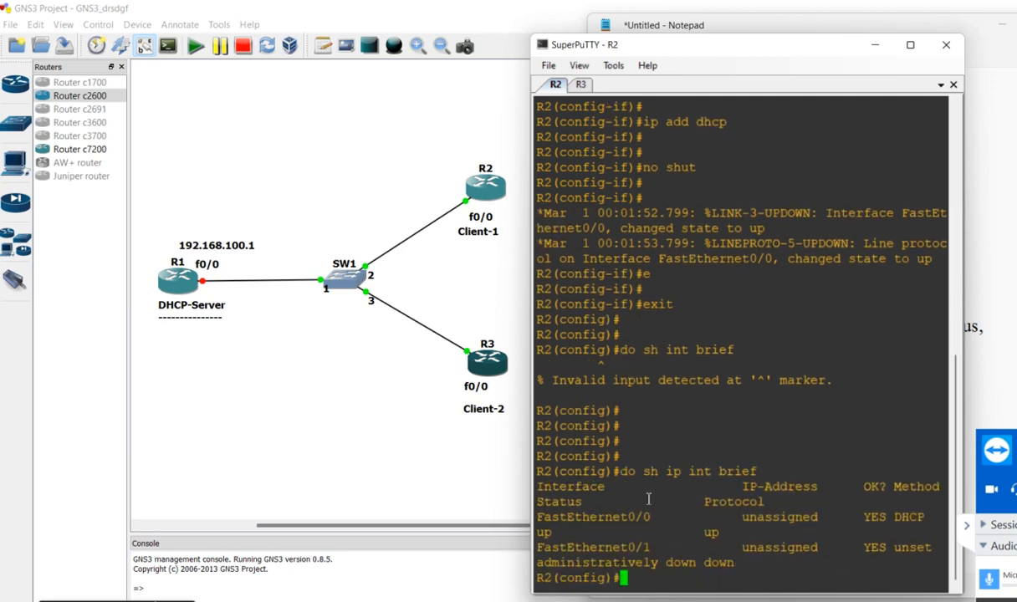
key("Return")
key("Return")
key("Return")
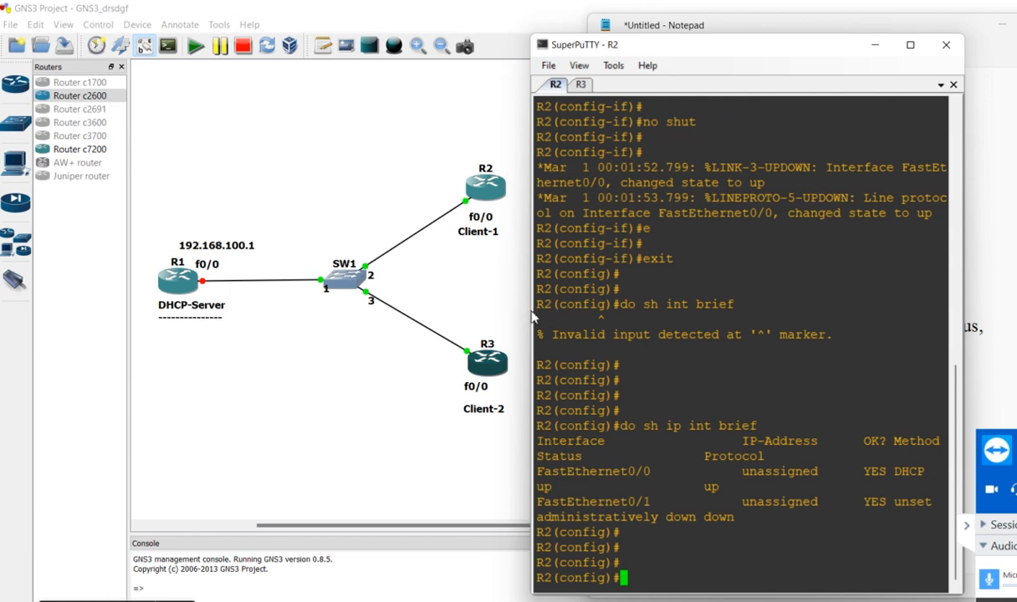
Widen the console window and rerun "do sh ip int brief" on R2 so each interface fits on one row
left_click_drag(532, 312, 281, 304)
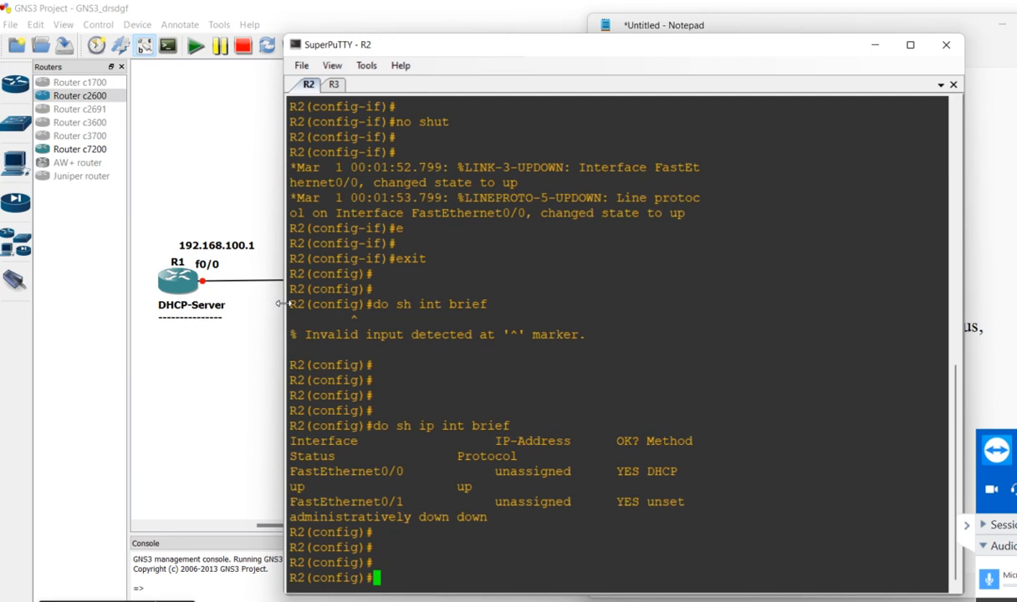
key("Return")
key("Return")
key("Up")
key("Return")
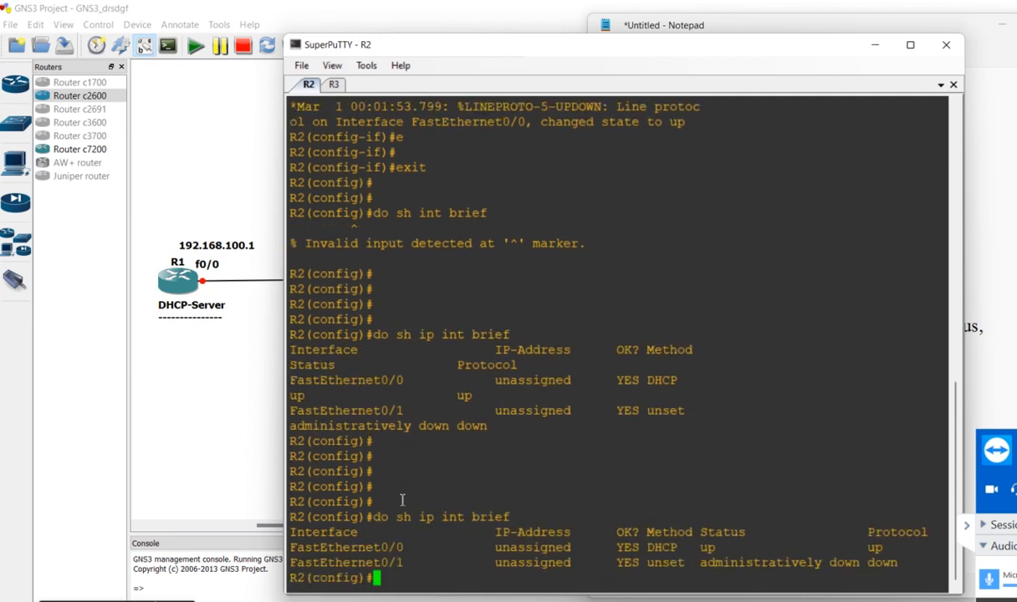
Highlight the interface entries in R2's output, covering FastEthernet0/0's IP address, DHCP method and status
left_click_drag(381, 517, 335, 550)
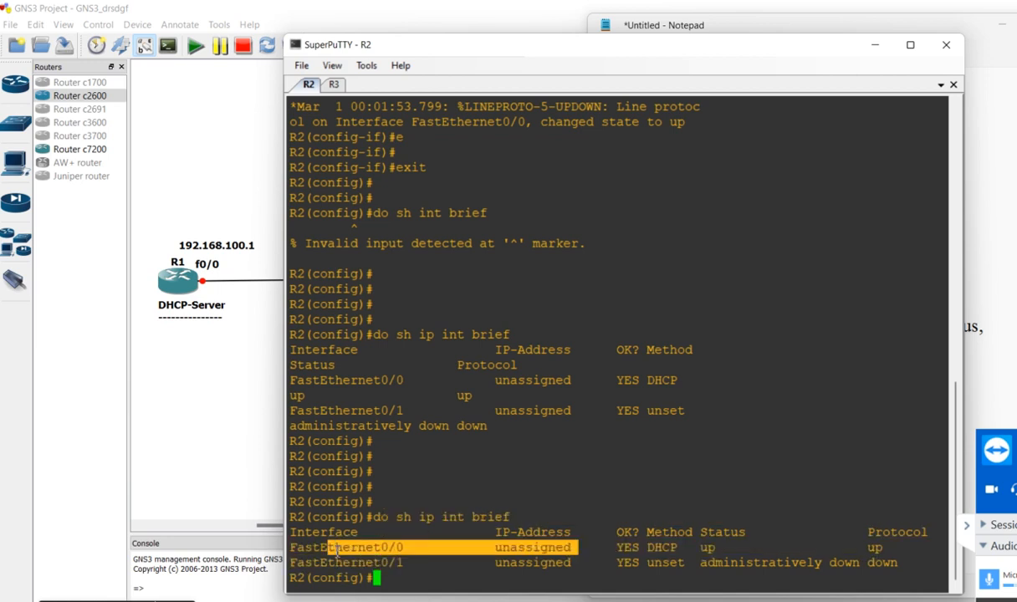
left_click_drag(586, 563, 358, 562)
left_click_drag(731, 548, 369, 548)
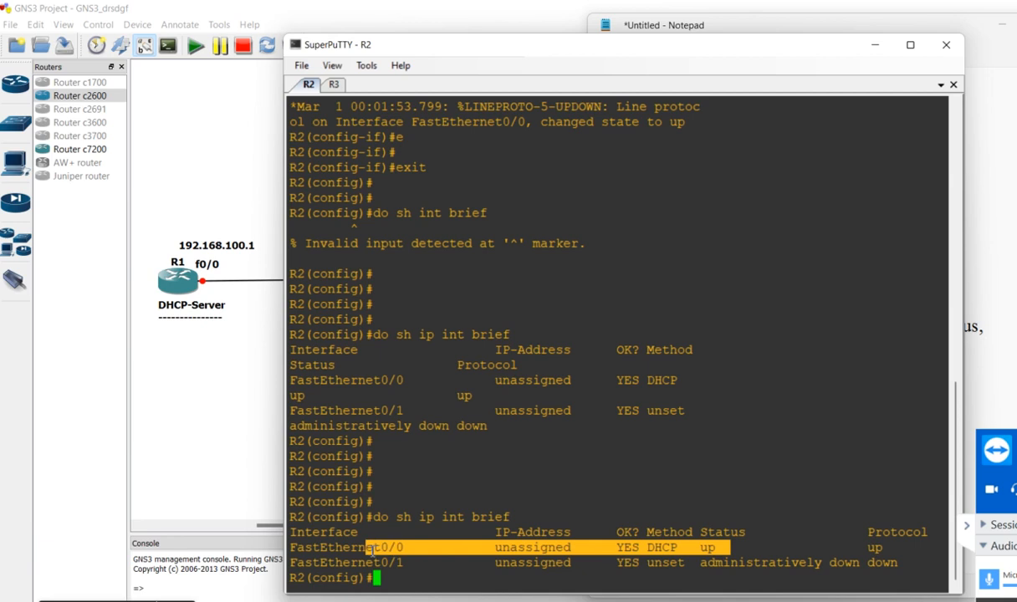
left_click(755, 551)
left_click_drag(767, 550, 695, 549)
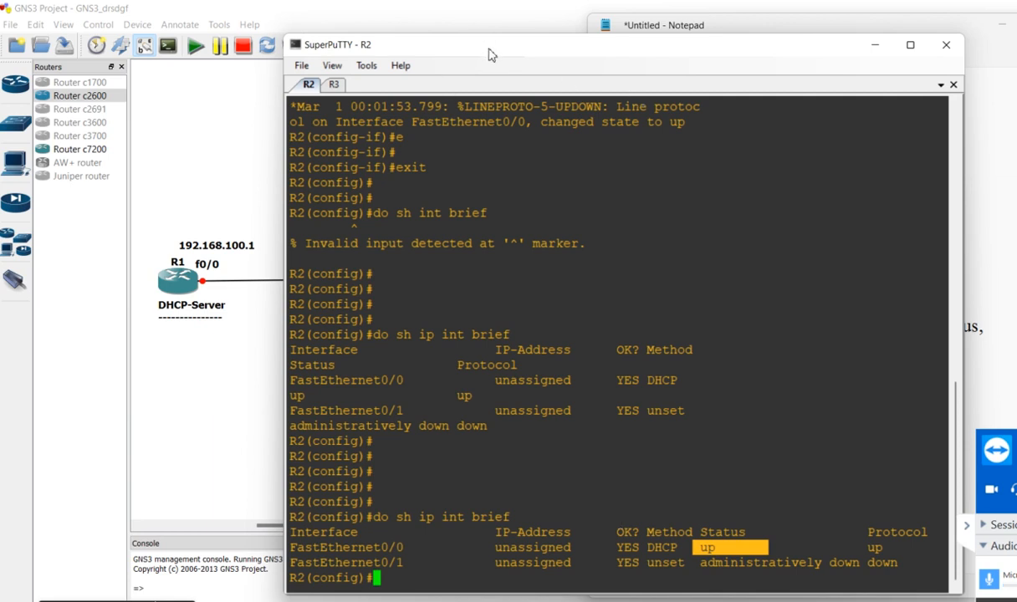
Reposition the console window and review R2's FastEthernet0/1 method and protocol, plus FastEthernet0/0's address and status
left_click_drag(492, 54, 492, 364)
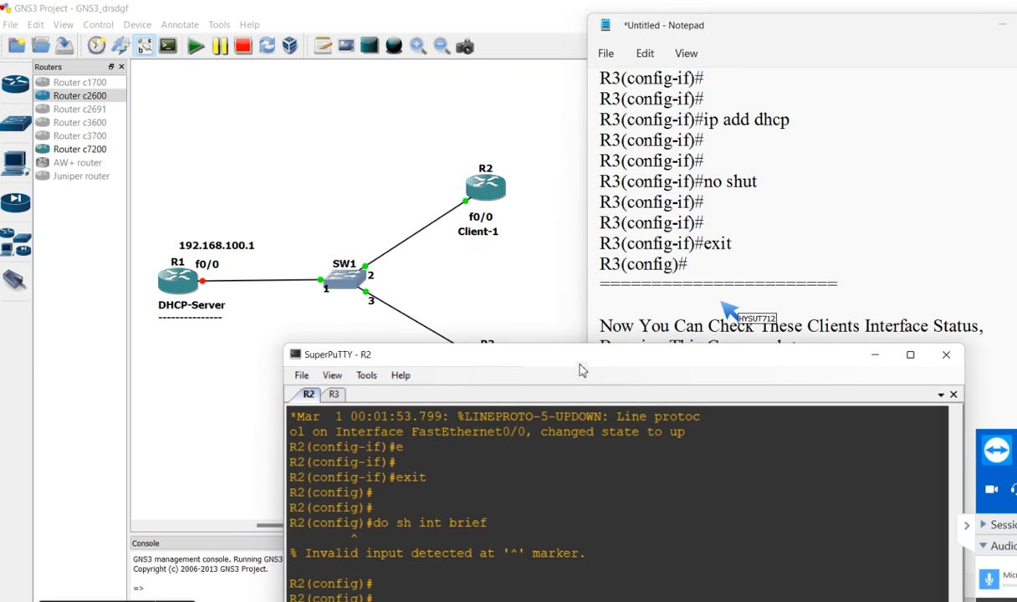
left_click_drag(573, 365, 628, 37)
left_click(740, 253)
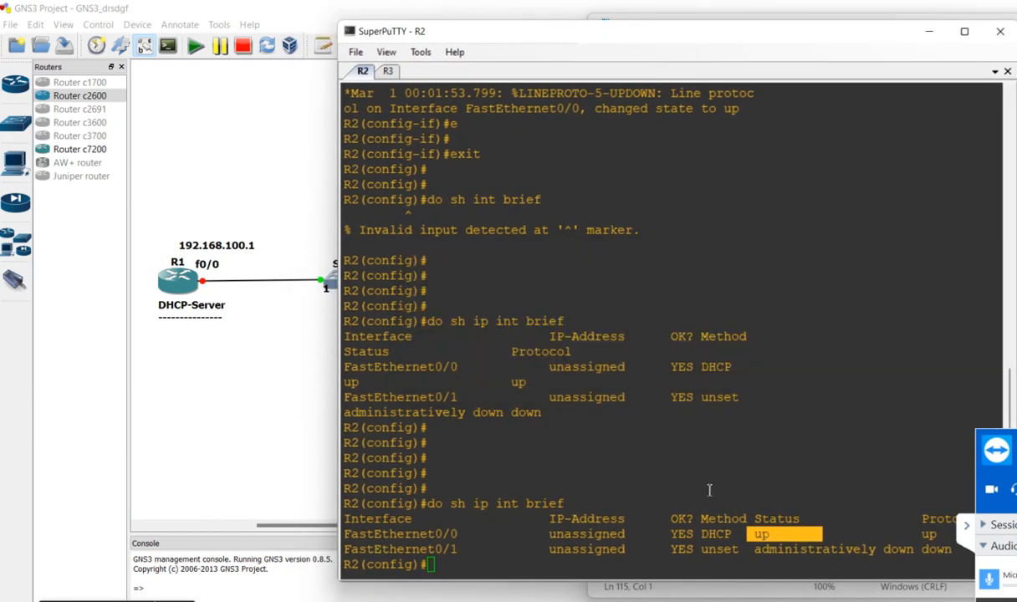
left_click(507, 548)
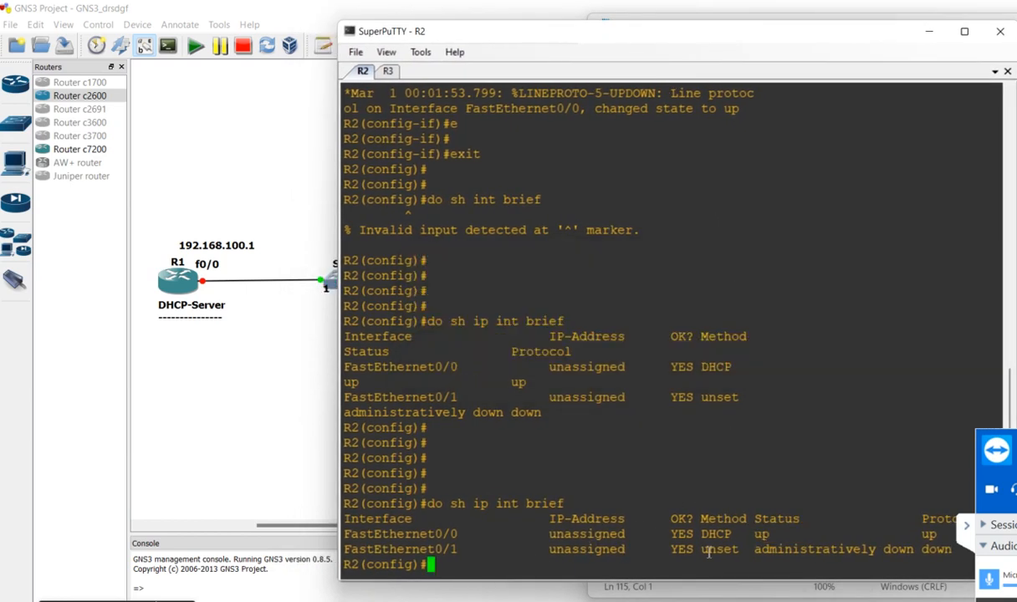
left_click_drag(747, 554, 696, 552)
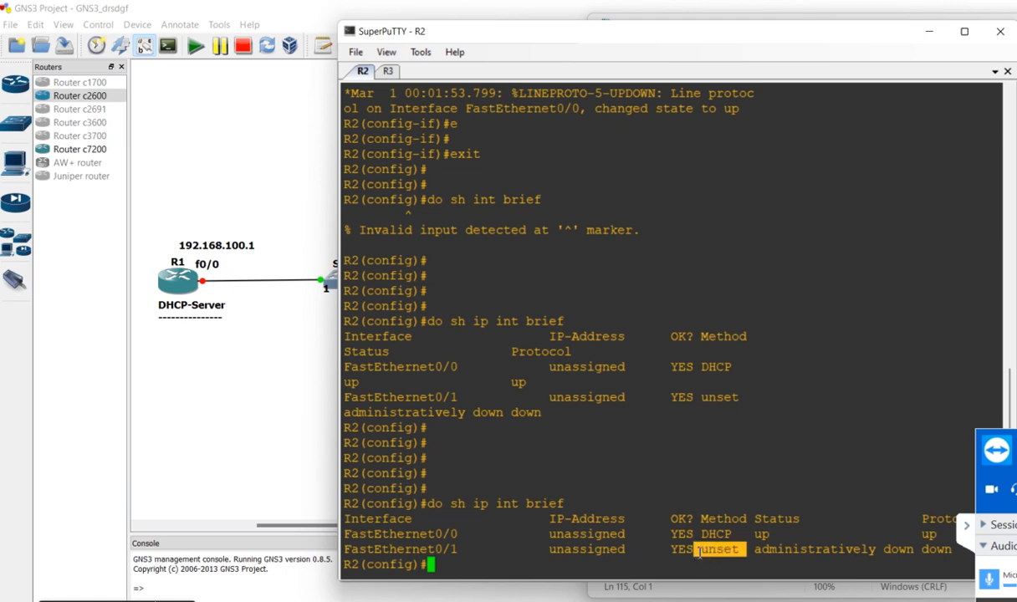
left_click_drag(952, 551, 907, 550)
left_click_drag(634, 519, 649, 533)
left_click_drag(791, 535, 748, 534)
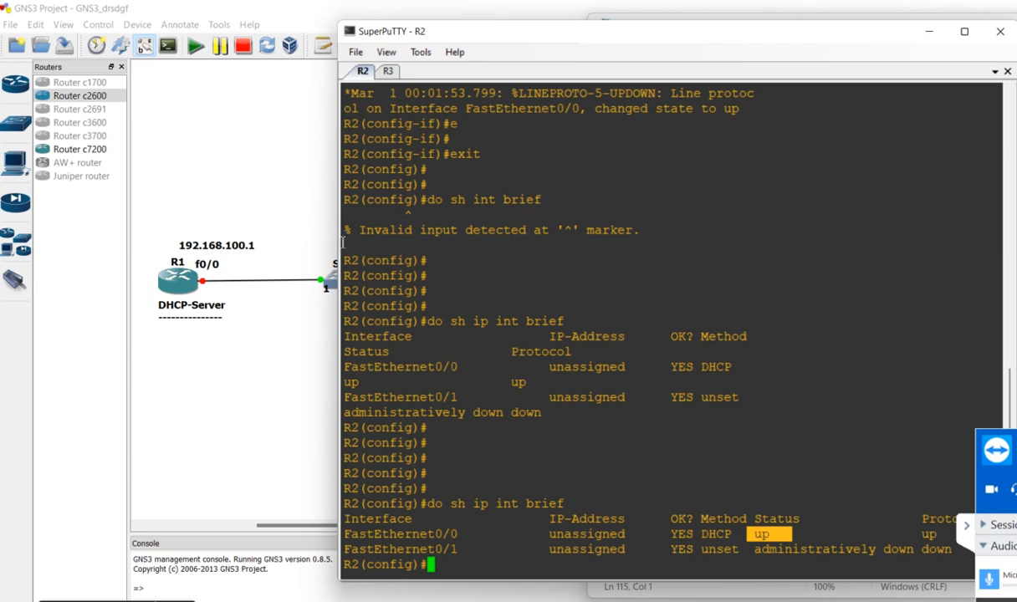
Switch to the R3 console, resize the window for readable rows, and run "do sh ip int brief"
left_click_drag(341, 242, 550, 228)
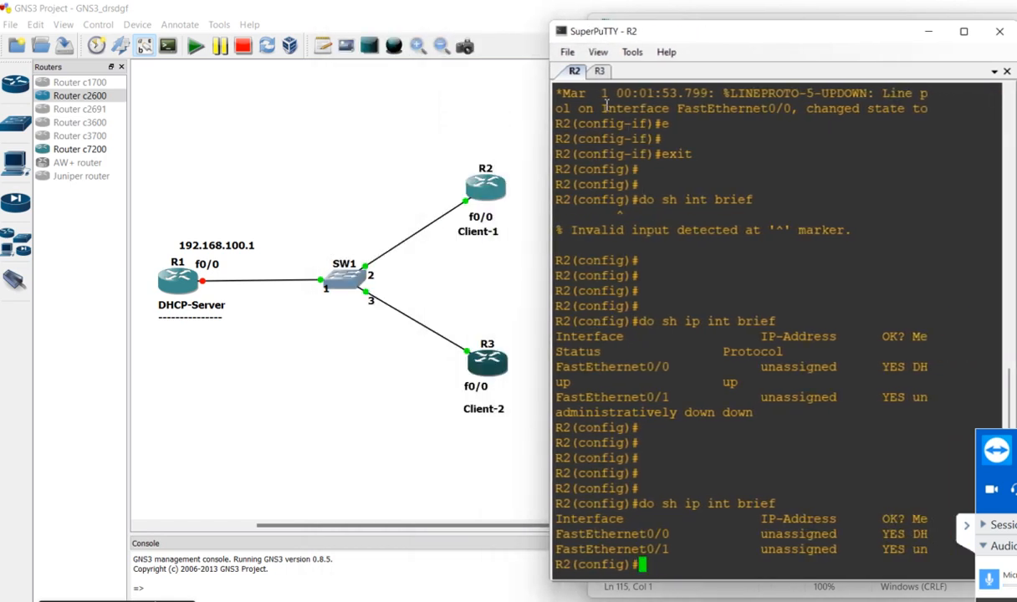
left_click(599, 72)
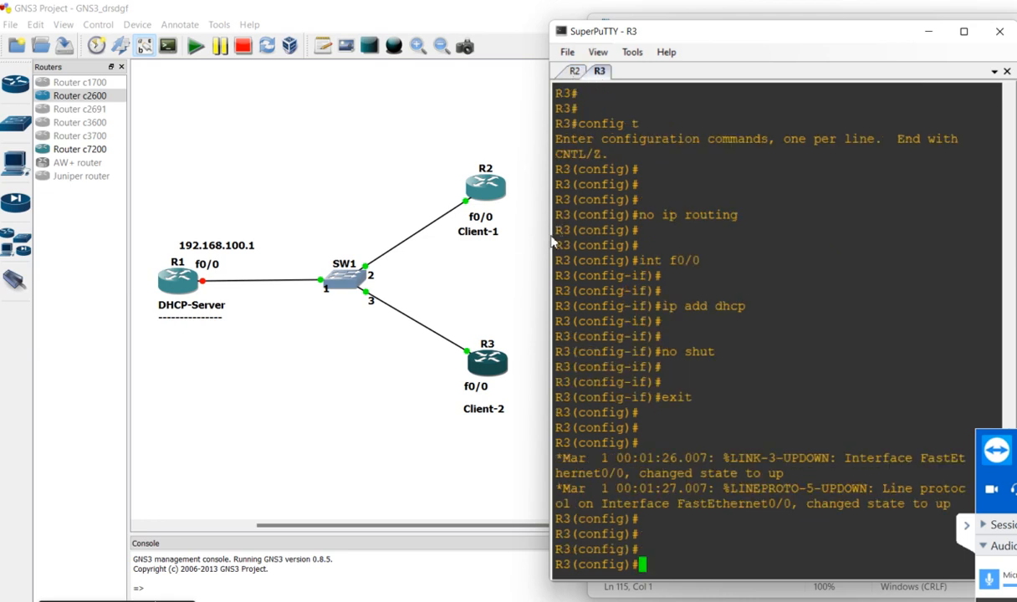
left_click_drag(540, 228, 365, 227)
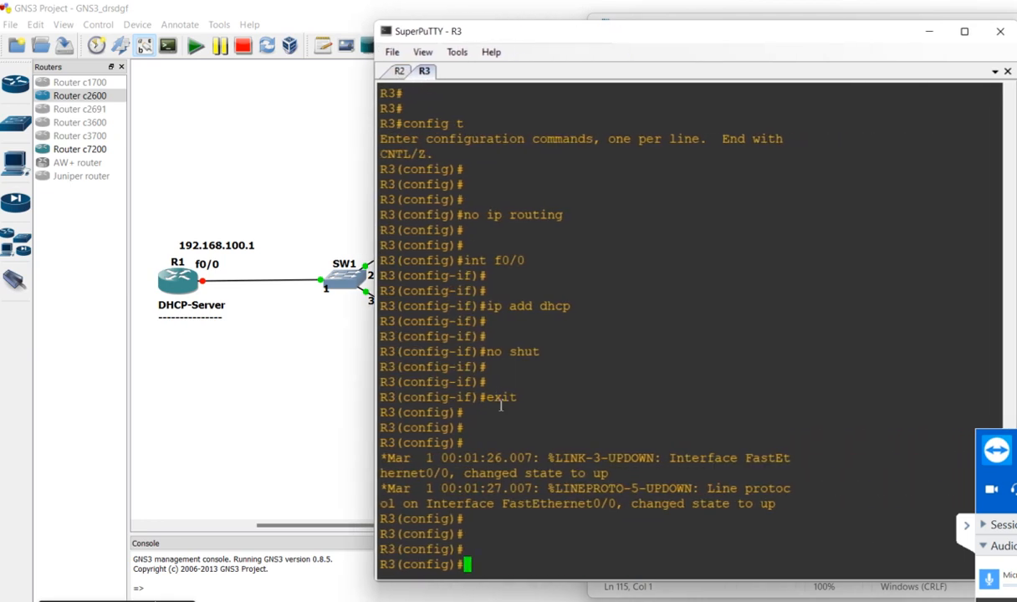
type("do sh ip int b")
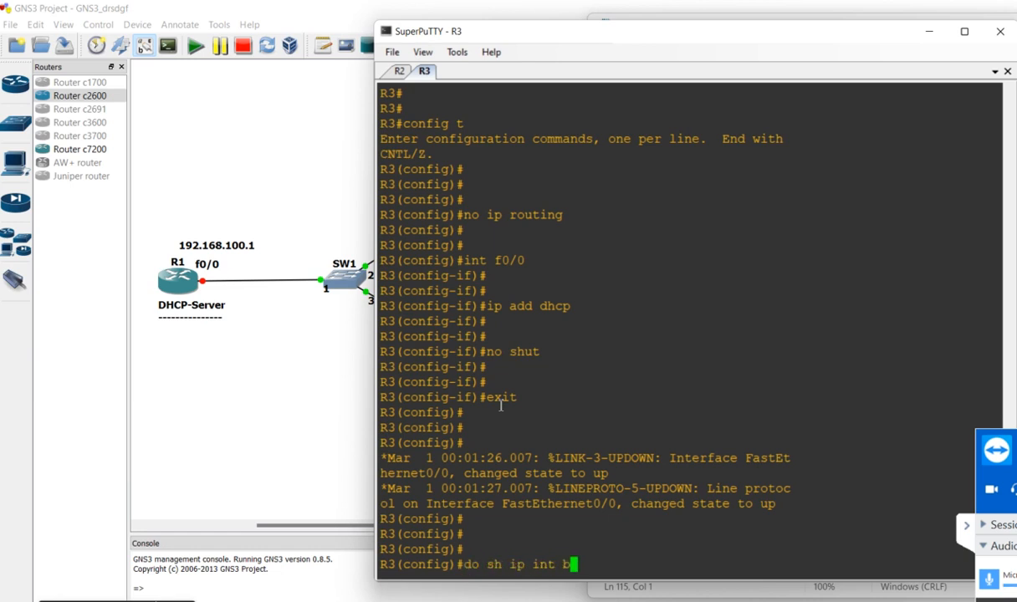
type("rief")
key("Return")
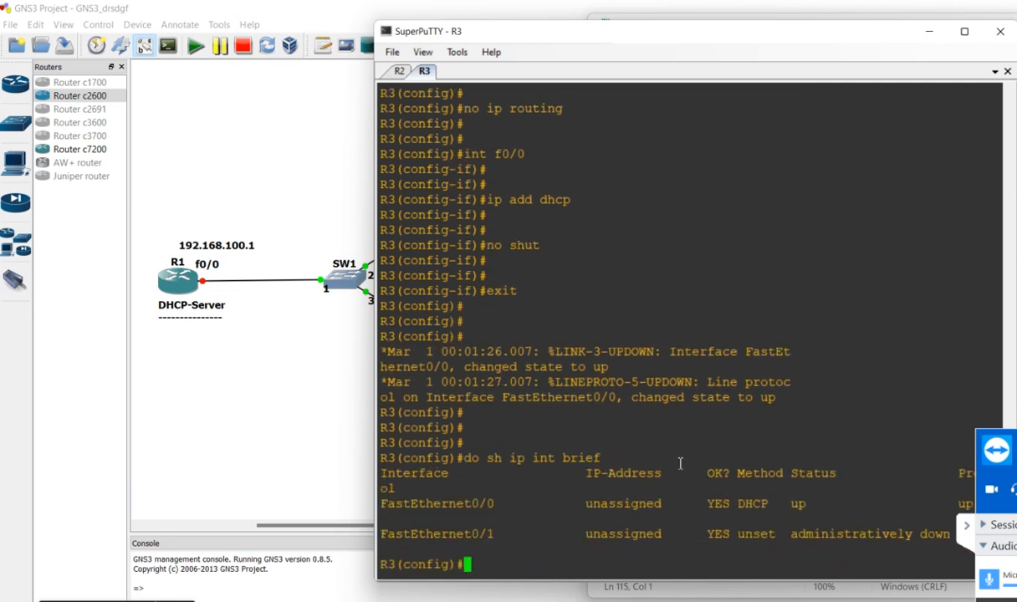
Copy R3's "do sh ip int brief" command with its output into the Notepad notes below the dashed line
left_click_drag(538, 426, 668, 557)
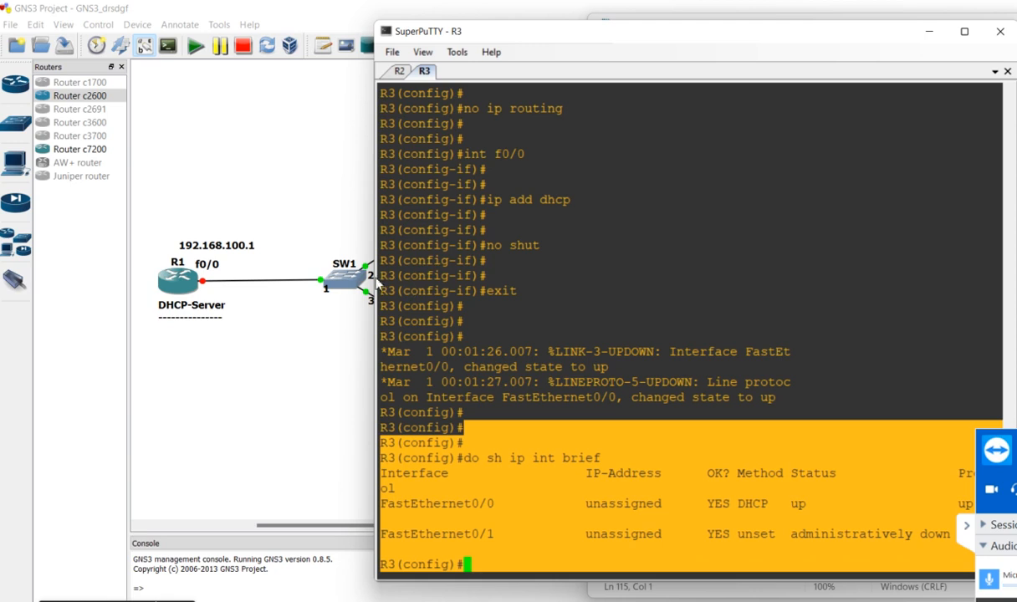
left_click_drag(376, 276, 536, 276)
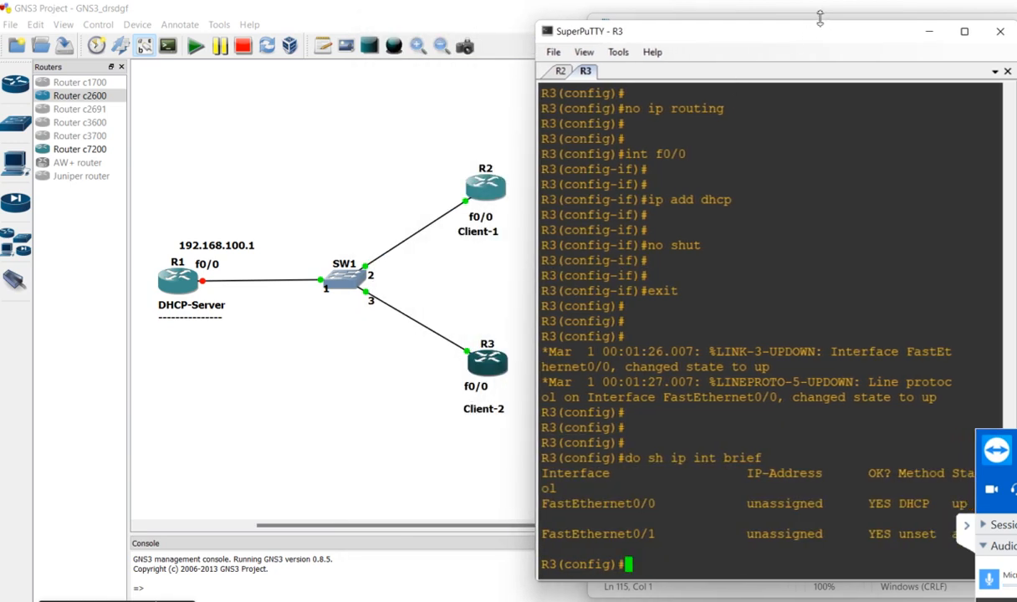
left_click(781, 16)
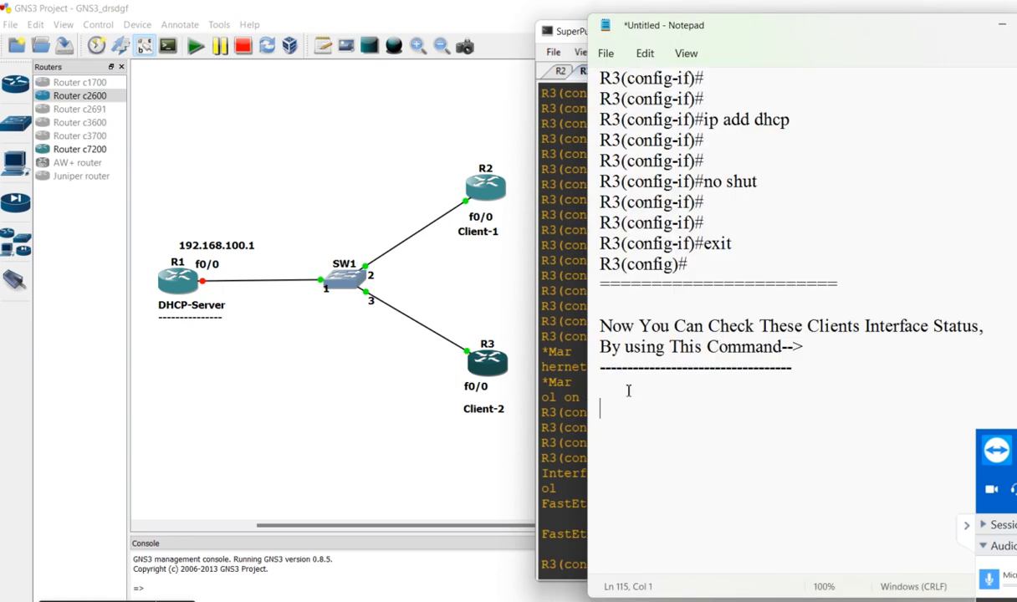
key("ctrl+v")
Review the note by highlighting "By using This Command-->" and the pasted "do sh ip int brief" command
left_click(834, 290)
left_click_drag(833, 289, 600, 290)
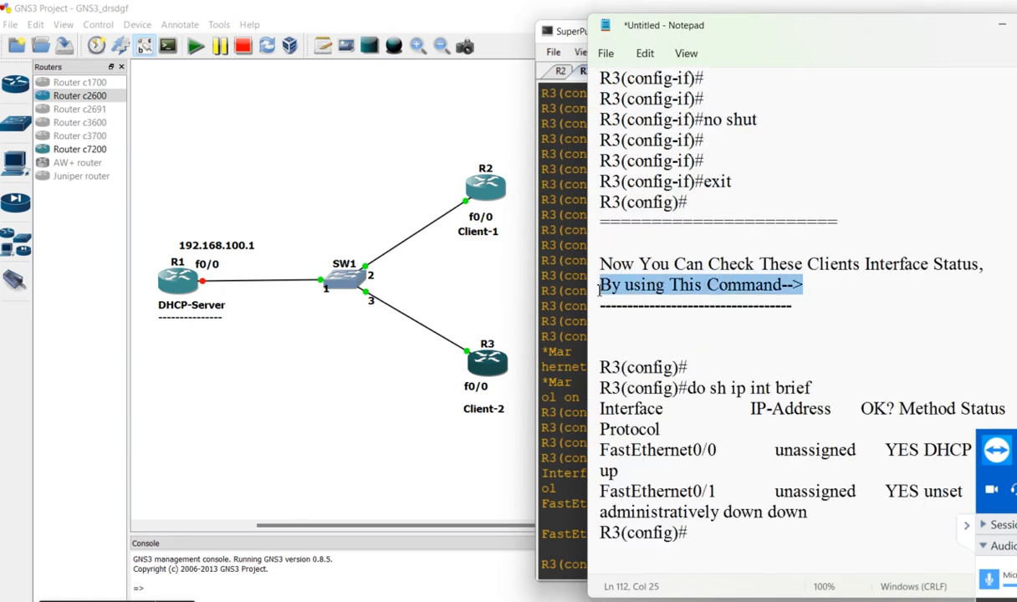
left_click_drag(812, 388, 675, 389)
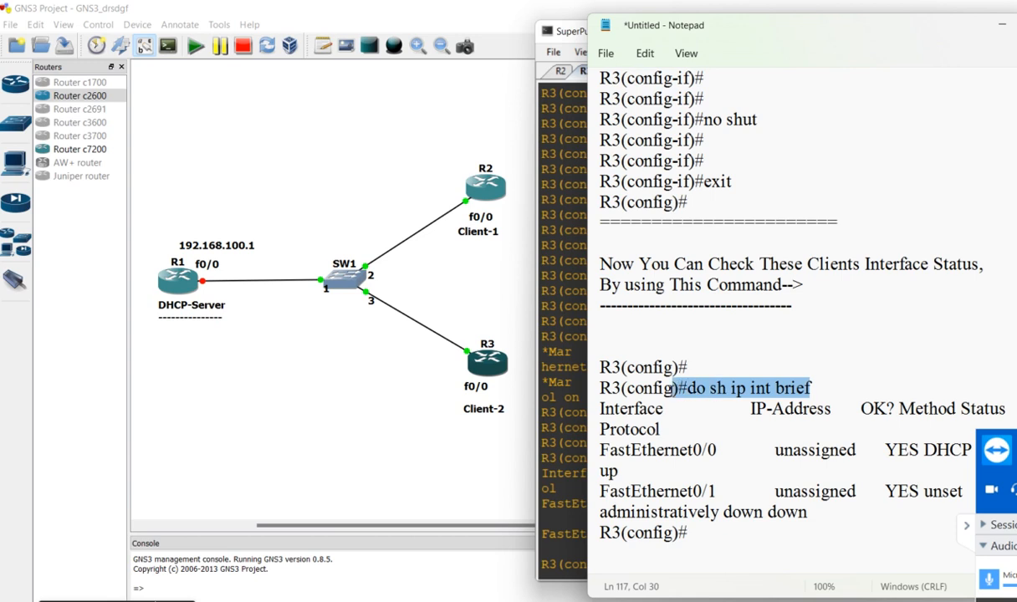
Add a separator line of equals signs below the pasted R3 output, followed by blank lines
left_click(671, 565)
type("=======================")
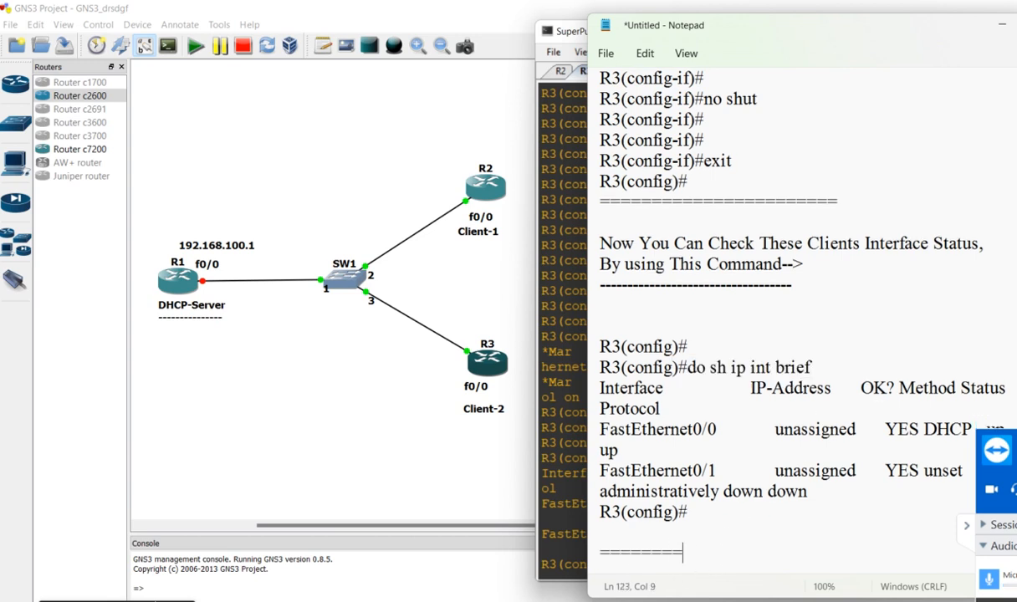
key("Return")
key("Return")
key("Return")
key("Return")
key("Return")
key("Return")
key("Return")
key("Return")
key("Return")
key("Return")
key("Return")
key("Return")
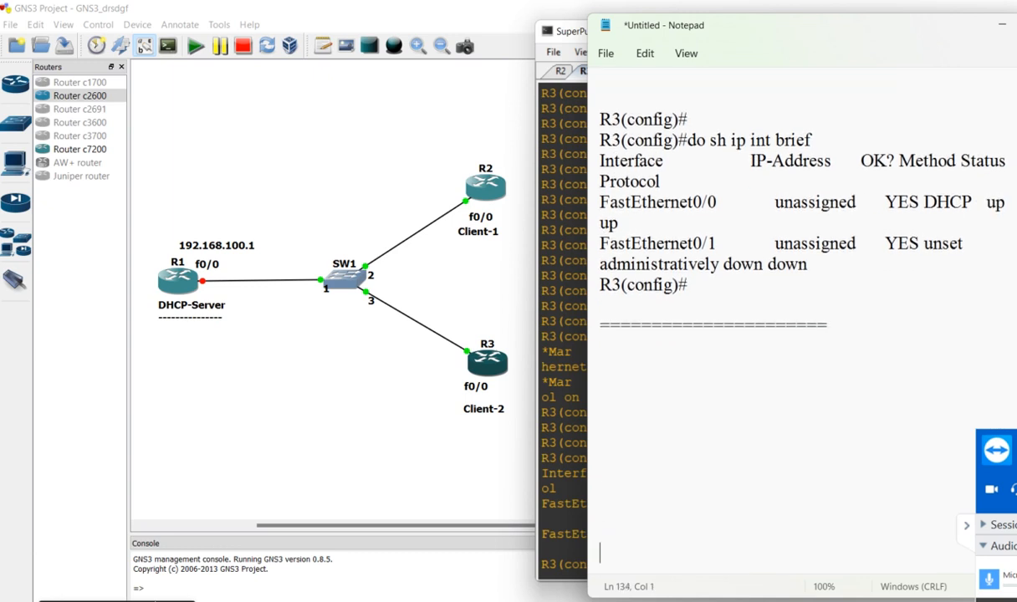
Write "After That.. We Need to Power on DHCP-Server" directly below the new separator line
left_click(647, 333)
type("After That.. We Nee")
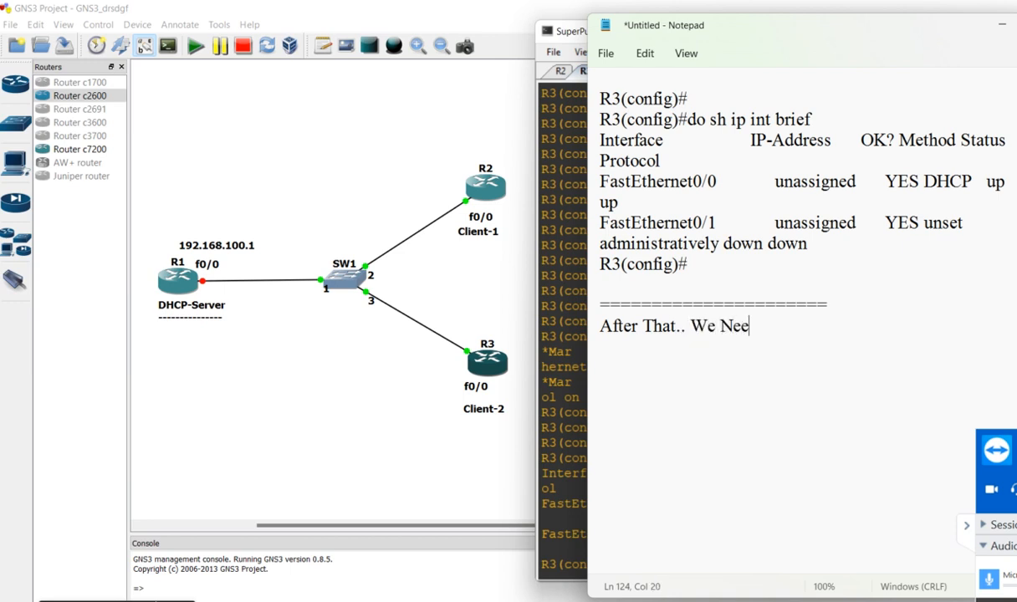
type("d to Power")
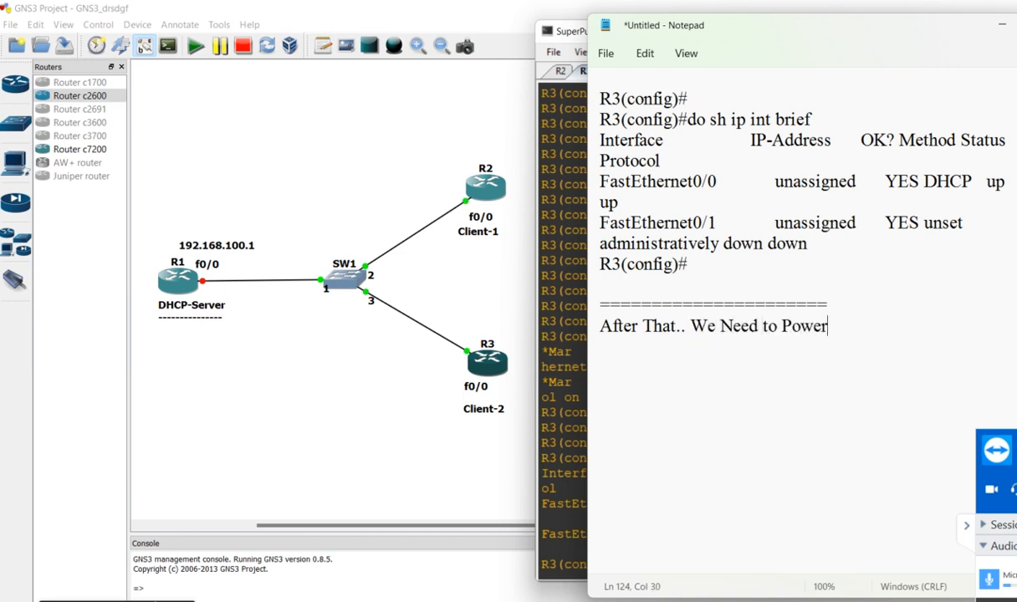
type(" on DHCP-Server")
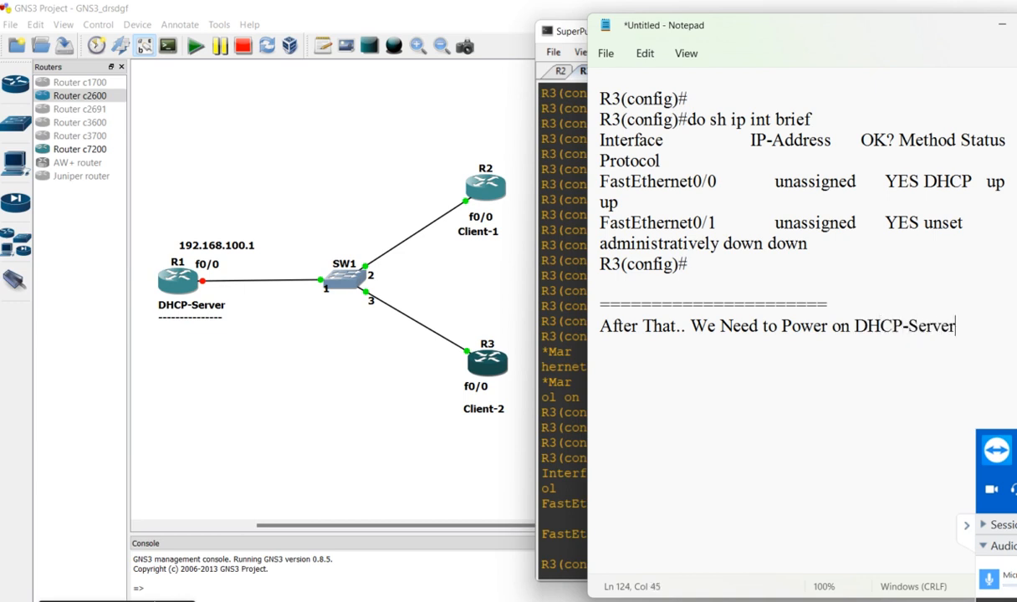
Add the lines "And Then Configure" and, after a blank line, "Lets See" below the DHCP-Server power-on note
key("Return")
type("And Then Configure")
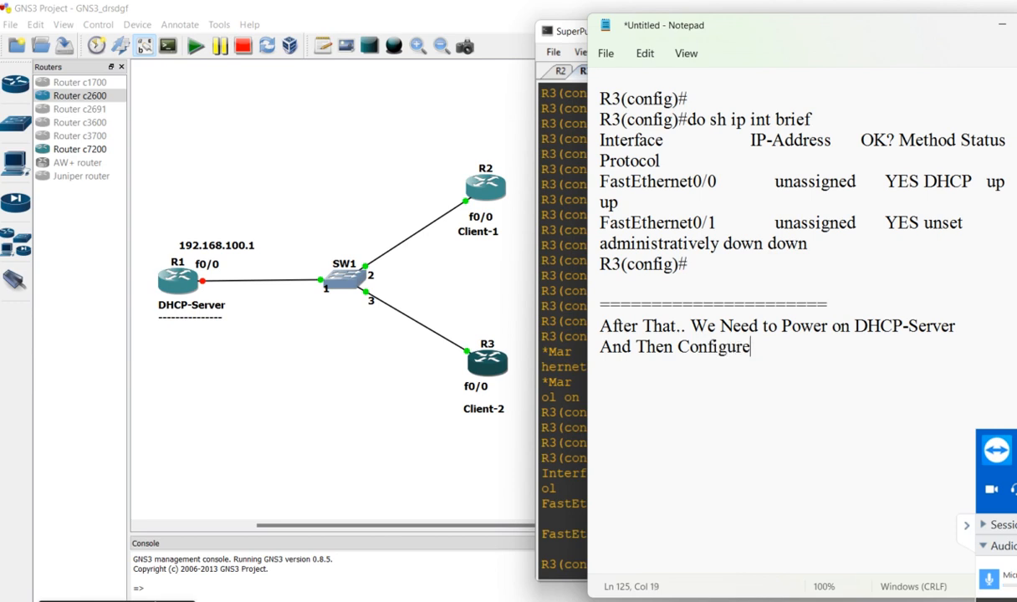
key("Return")
key("Return")
type("Lets See")
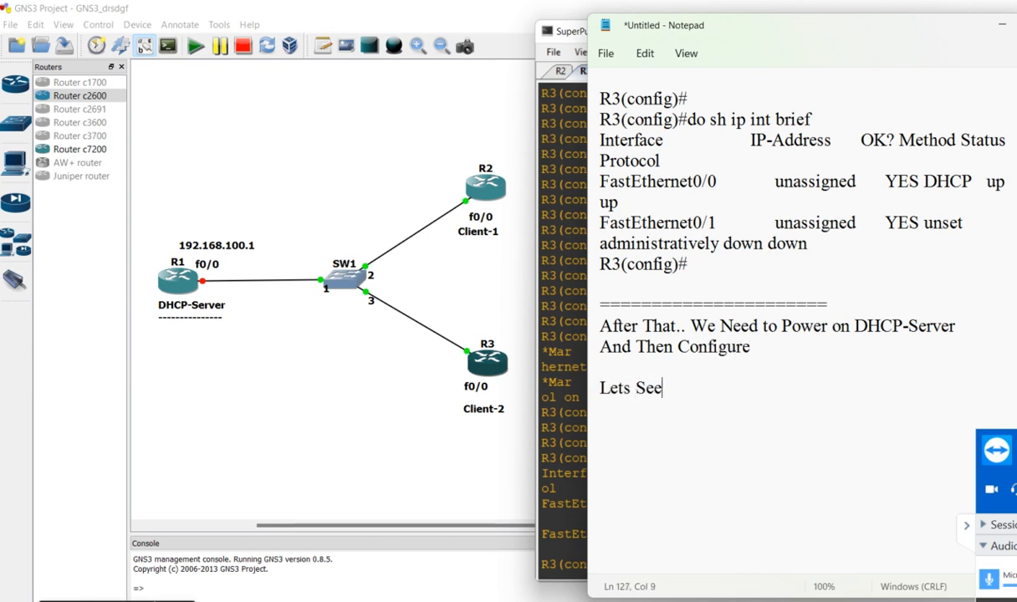
key("ctrl+shift+Up")
key("ctrl+shift+Up")
key("ctrl+shift+Up")
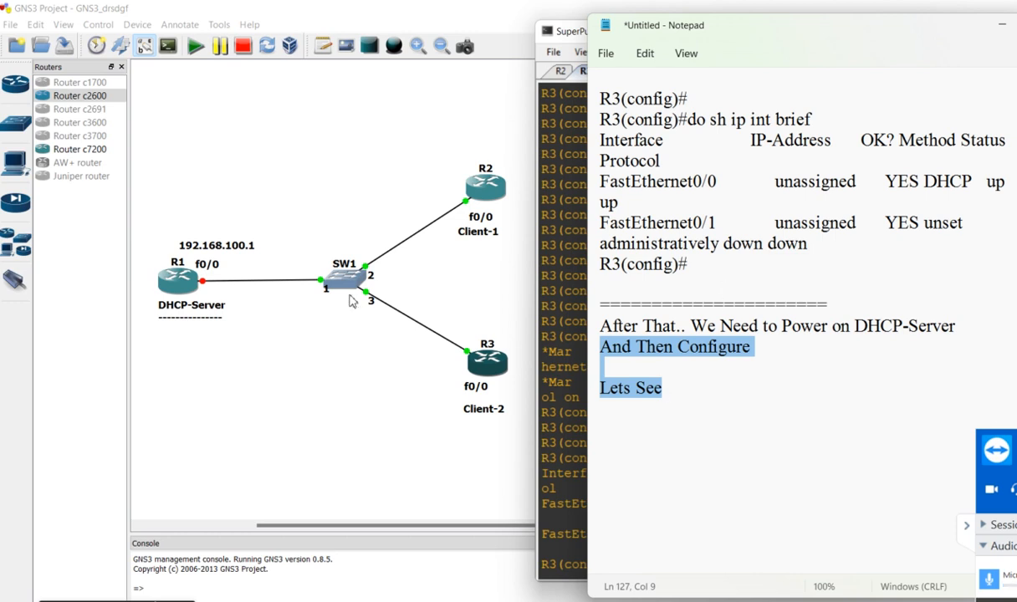
Switch to GNS3, start the DHCP-Server router R1 and open its console
left_click(168, 288)
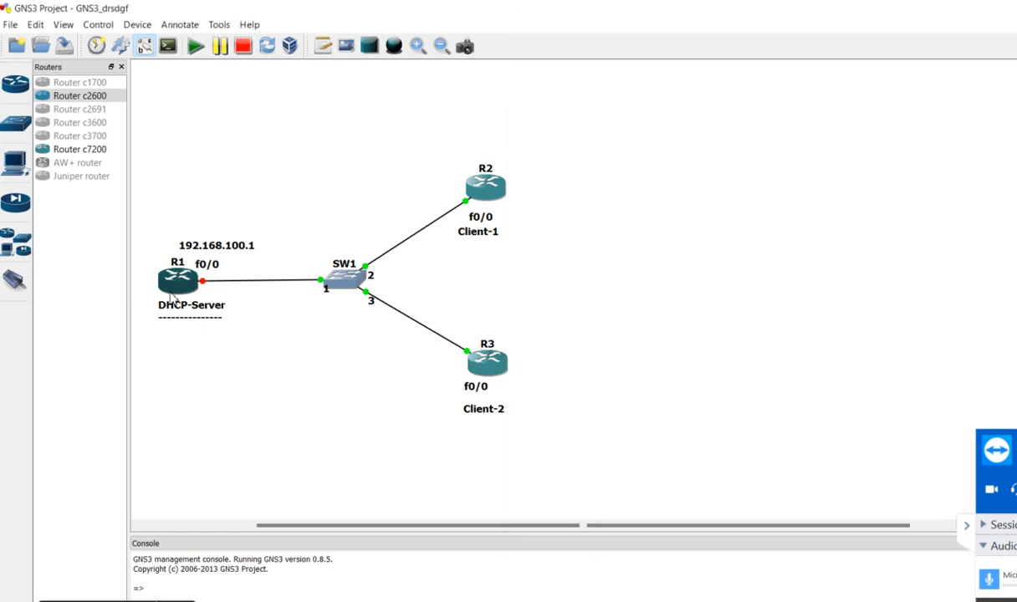
right_click(170, 296)
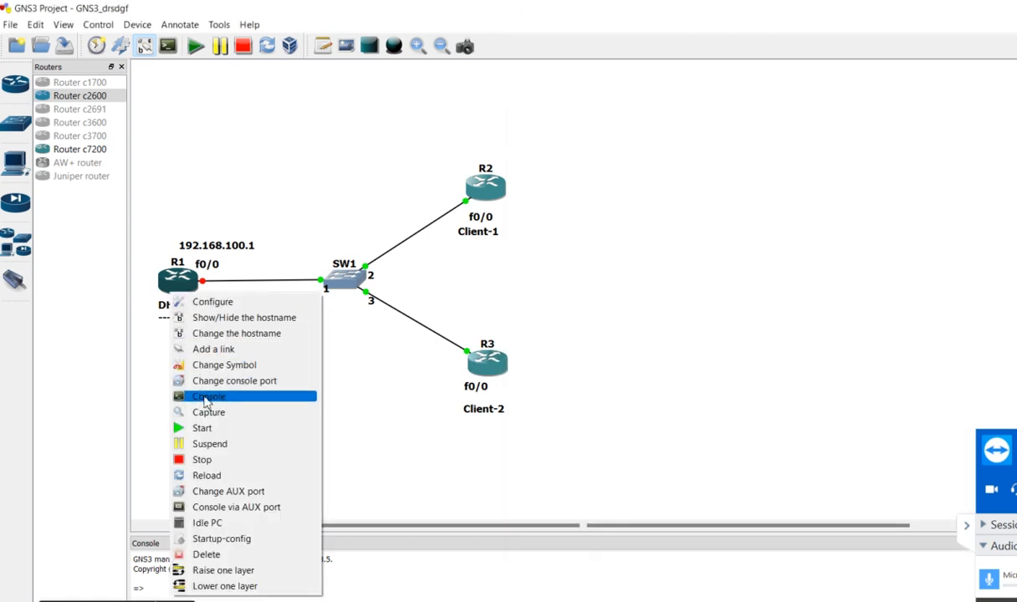
left_click(215, 430)
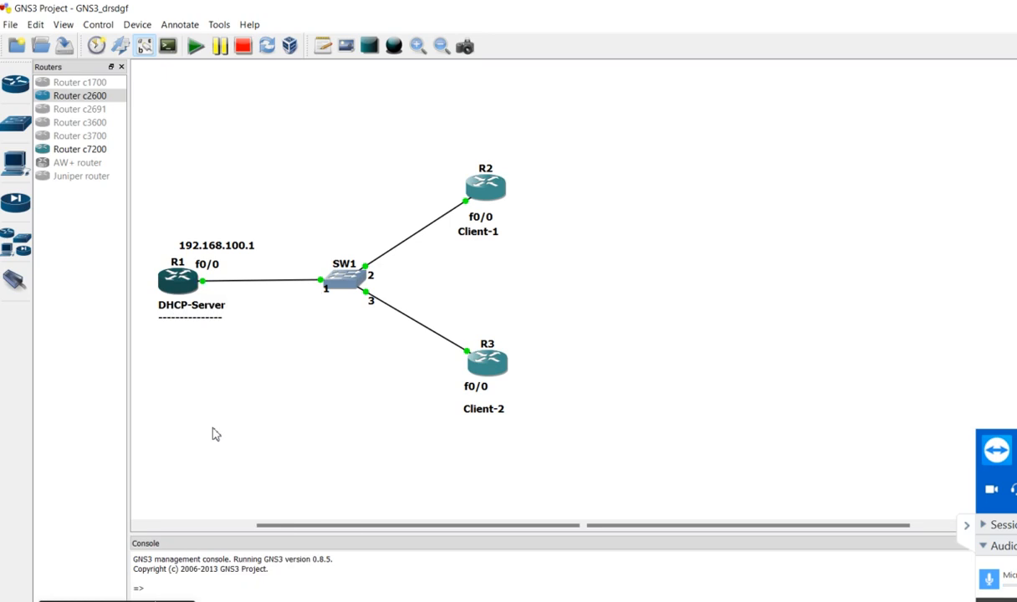
right_click(182, 284)
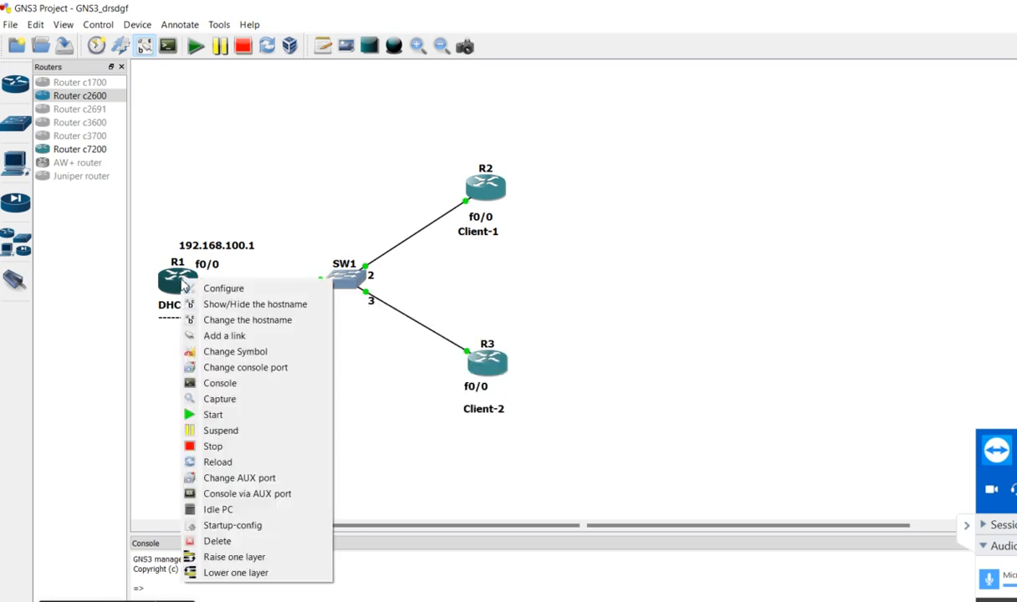
left_click(223, 384)
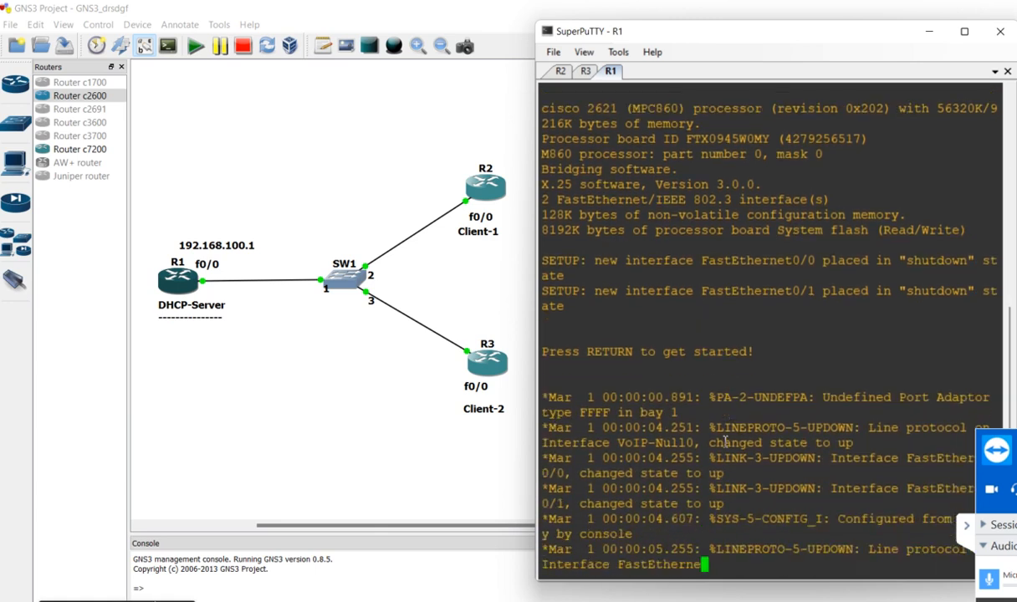
Enter global configuration mode on R1 with "config t"
key("Return")
key("Return")
key("Return")
key("Return")
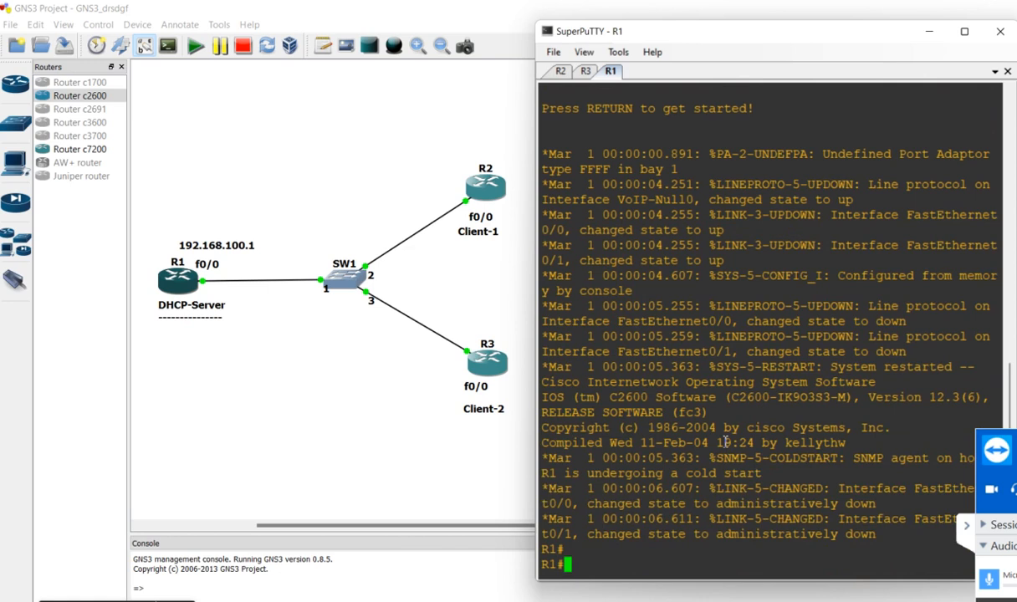
key("Return")
type("conf")
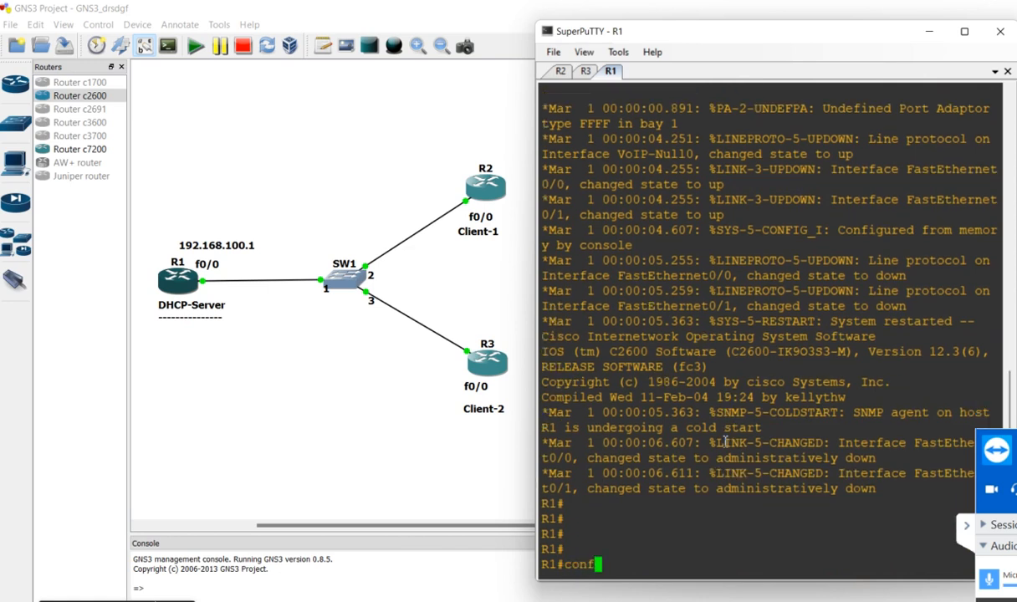
type("ig t")
key("Return")
key("Return")
key("Return")
key("Return")
key("Return")
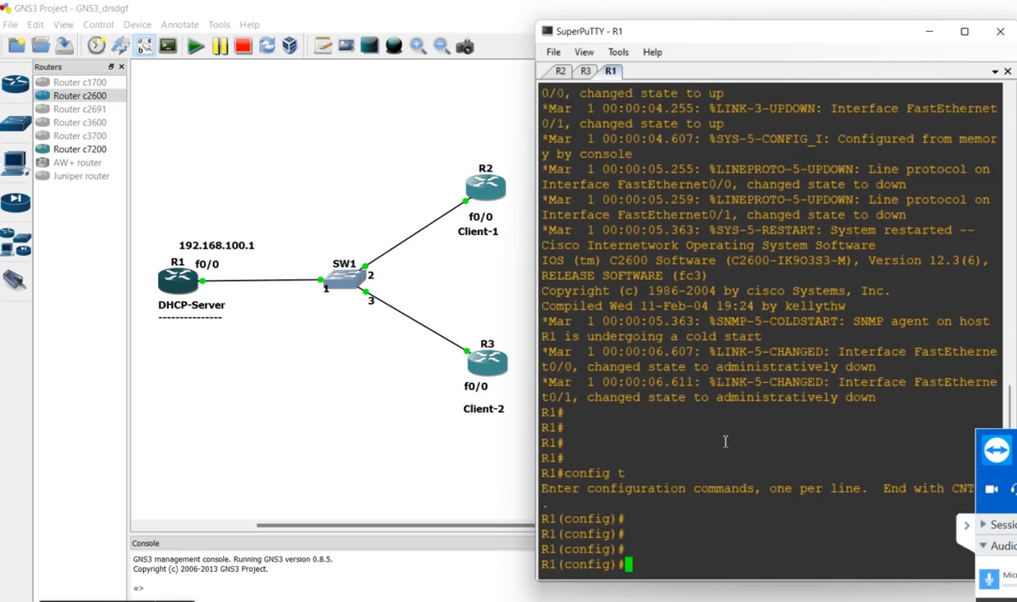
Switch back to Notepad and write "go on Configuration Terminal Mode" below "Lets See"
key("alt+Tab")
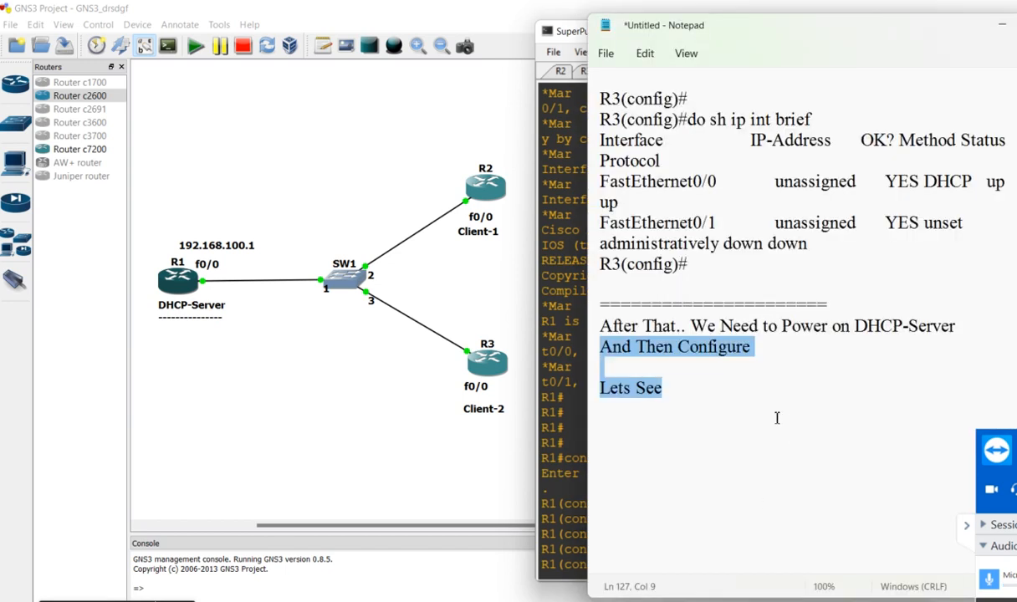
left_click(671, 419)
key("Return")
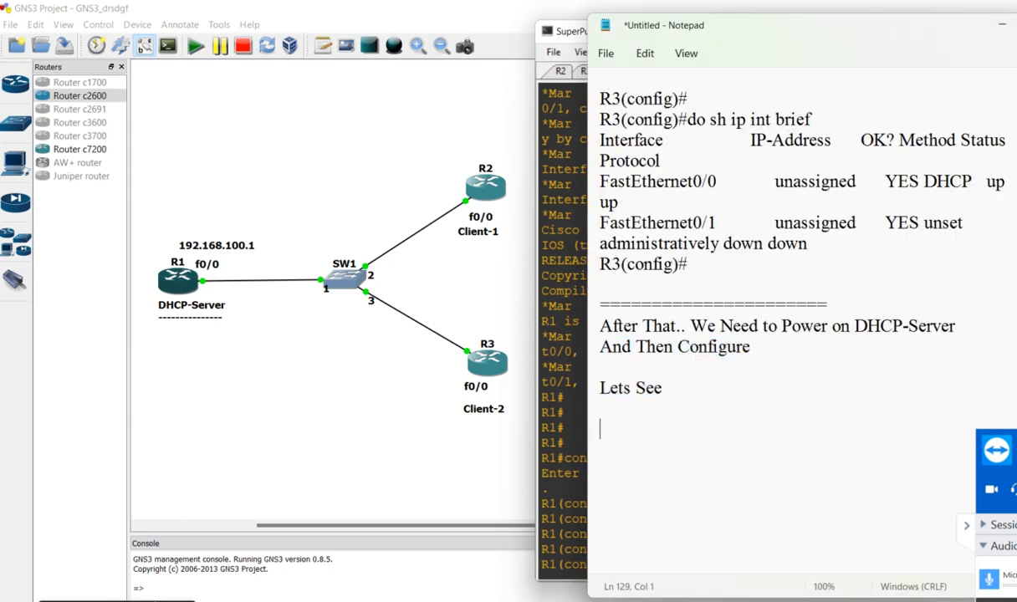
type("goi")
key("BackSpace")
type("on Configuration T")
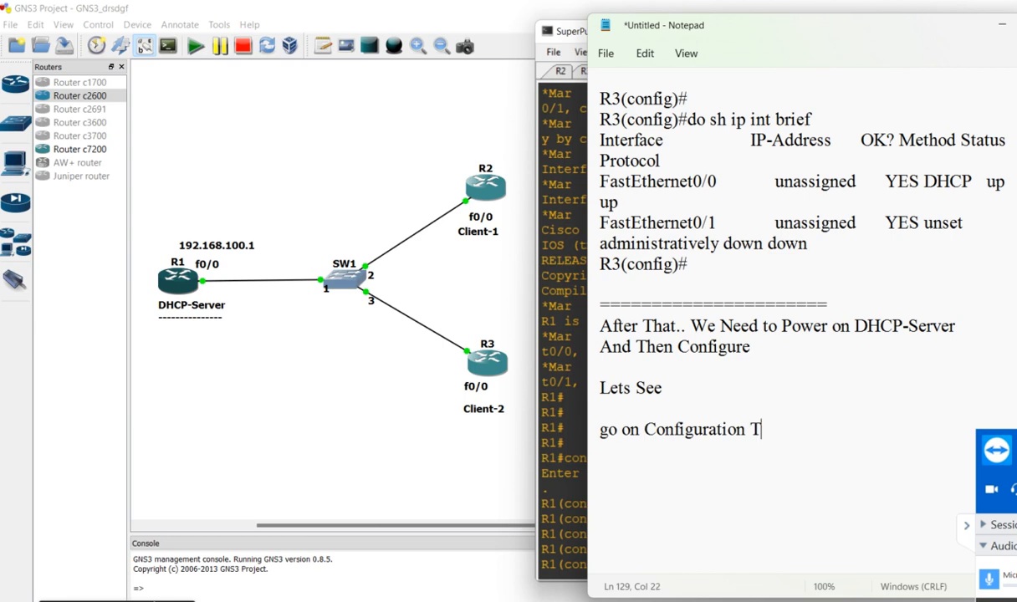
type("erminal Mode")
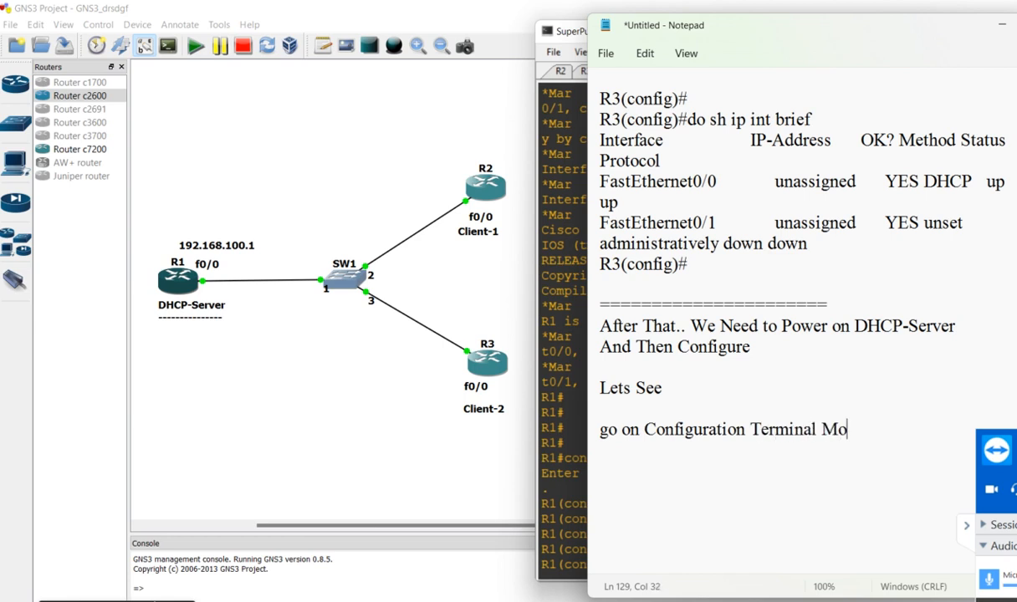
Add the line "By Using Config t Command-" directly below the Configuration Terminal Mode note
key("Return")
type("By Us")
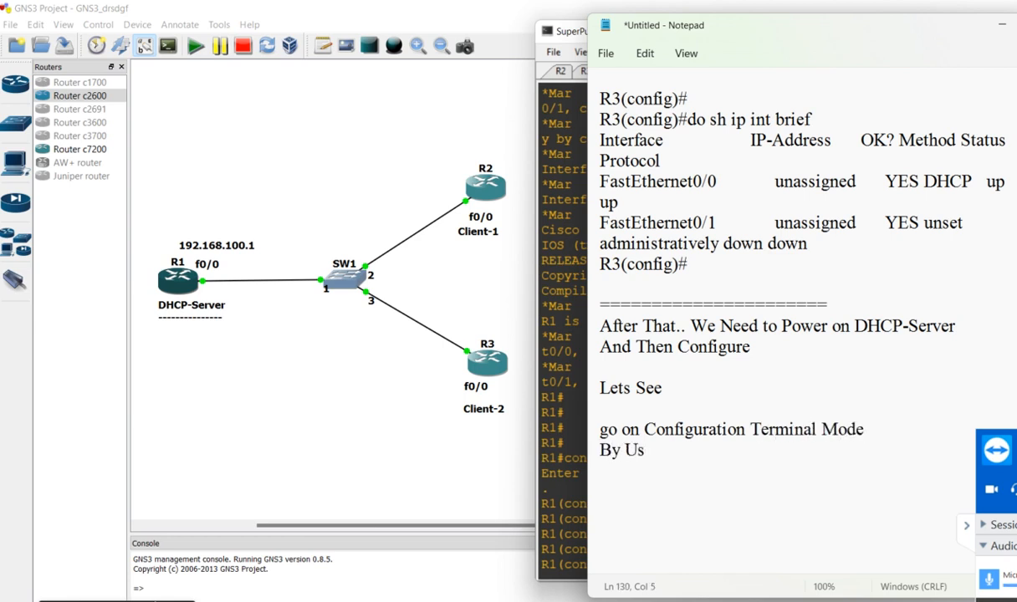
type("ing Configu")
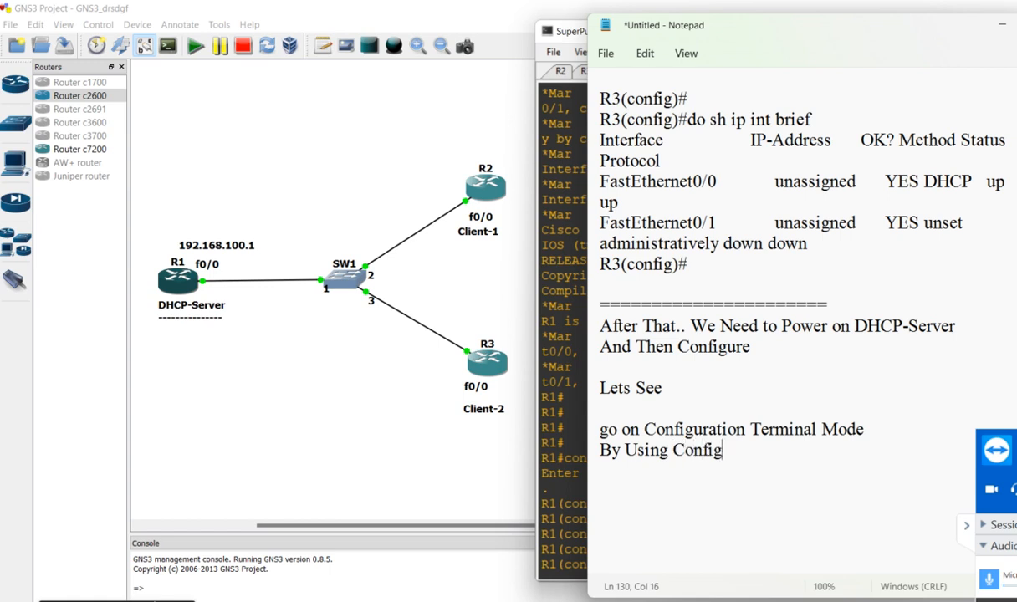
key("BackSpace")
key("BackSpace")
type("t Command-")
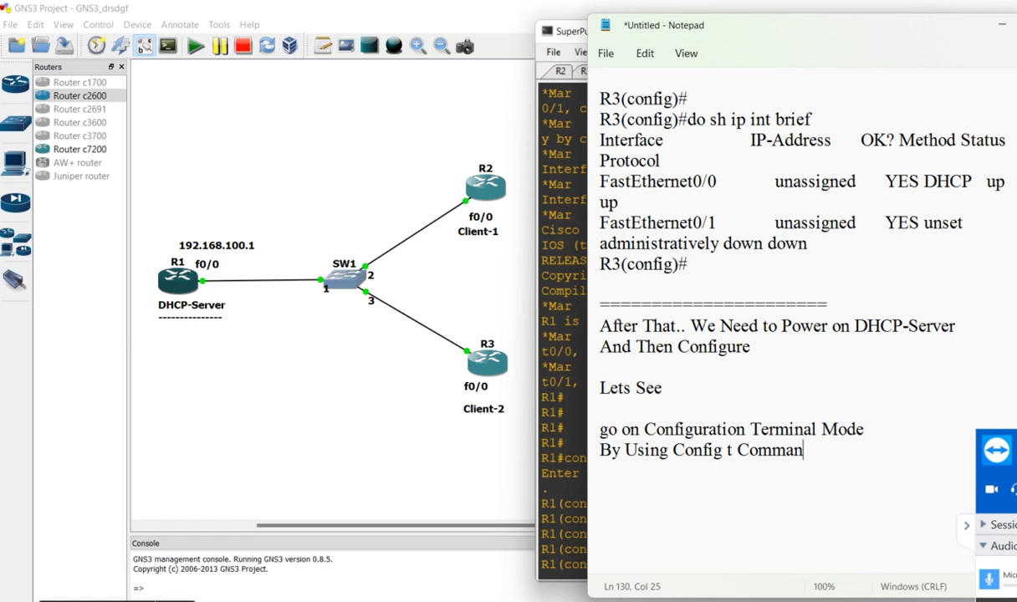
Add a separator line of equals signs below the Config t note, followed by a blank line
key("Return")
type("====================")
key("Return")
key("Return")
Write "After Configure DHCP-SErver" below the separator and add several blank lines after it
type("After")
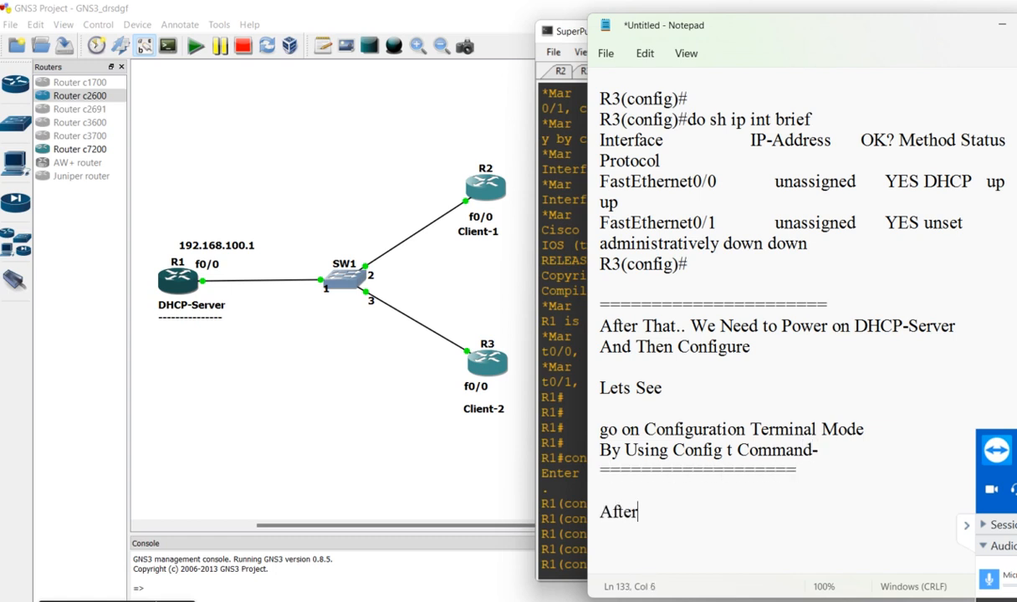
type(" Configur")
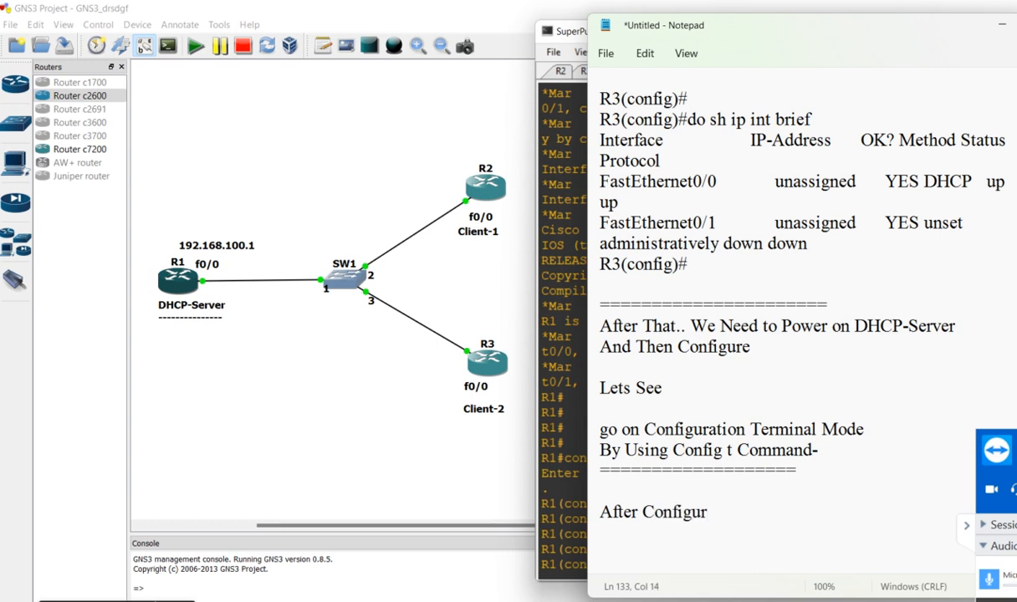
type("e DHCP-SErver")
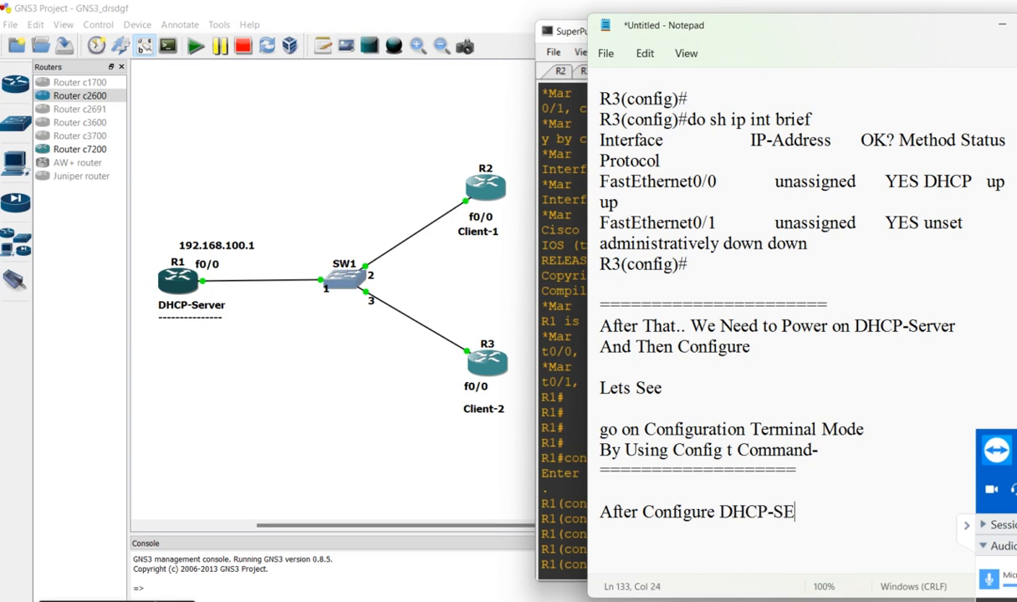
key("Return")
key("Return")
key("Return")
key("Return")
key("Return")
key("Return")
key("Return")
key("Return")
key("Return")
key("Return")
key("Return")
key("Return")
key("Return")
key("Return")
key("Return")
key("Return")
key("Return")
key("Return")
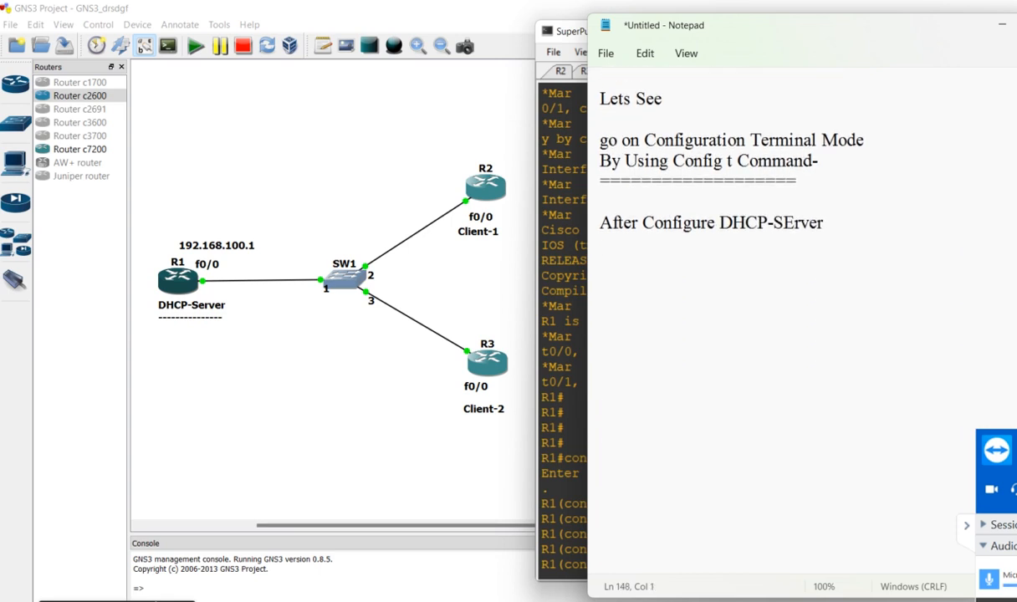
Write "First We Need to Set Pool.." one blank line below the "After Configure DHCP-SErver" line
left_click(626, 233)
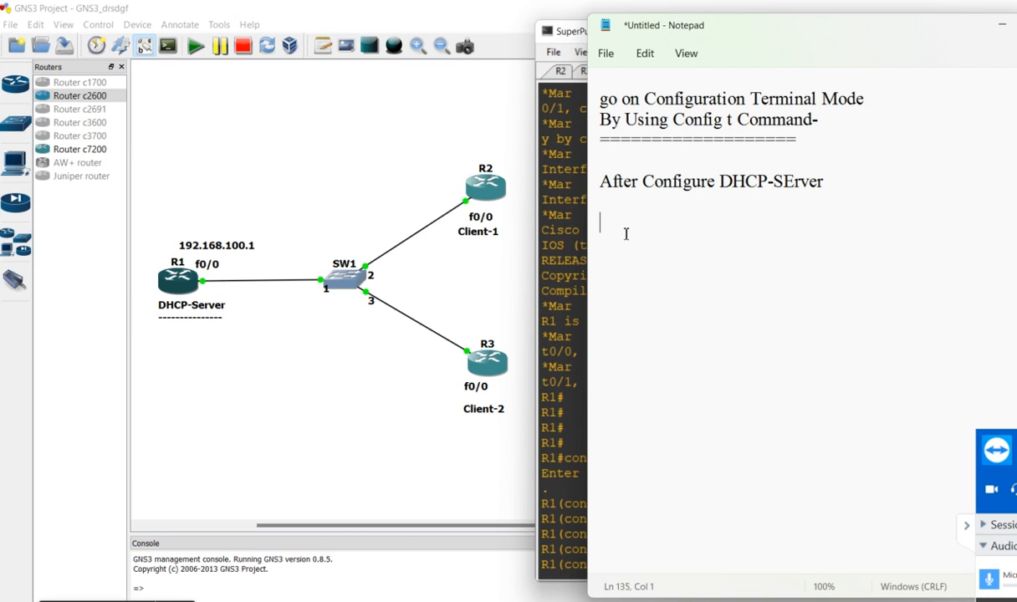
type("First We Need to Set")
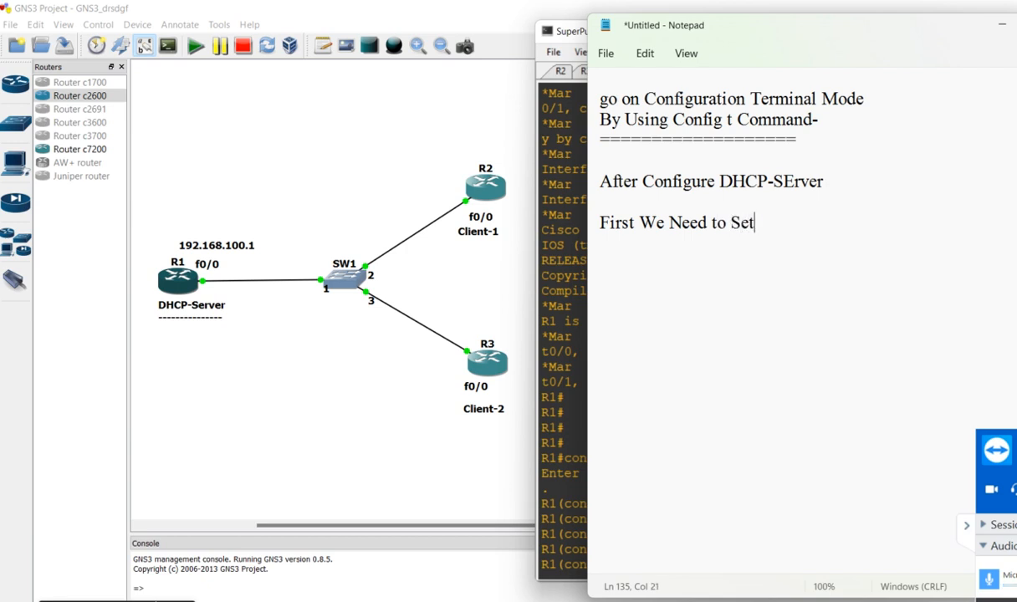
type(" Pool..")
Add a "command-->" heading below the pool note and underline it with a row of dashes
key("Return")
key("Return")
type("co")
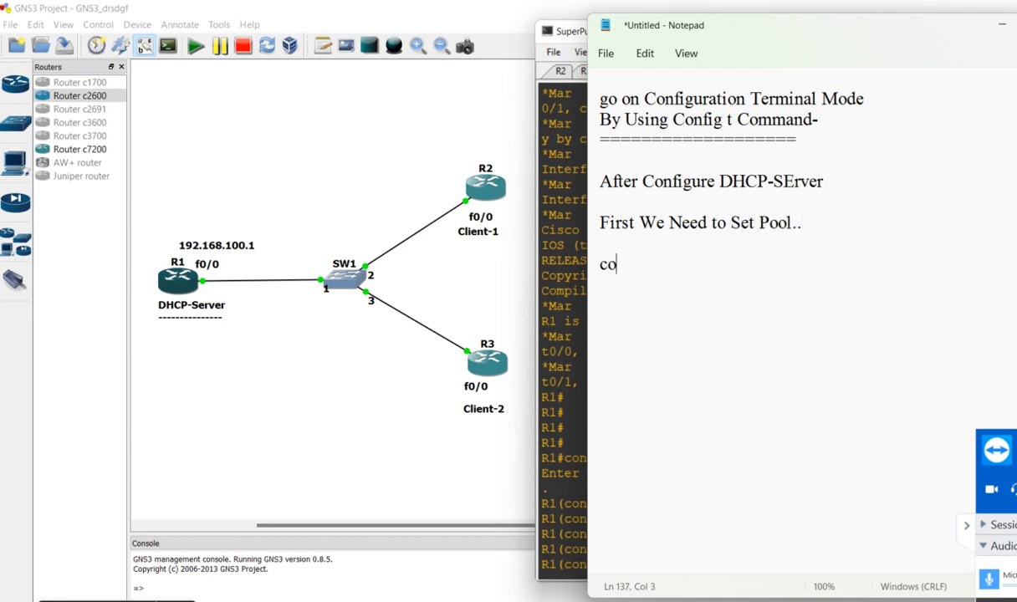
type("mmand-->")
key("Return")
type("-----------------------")
key("Return")
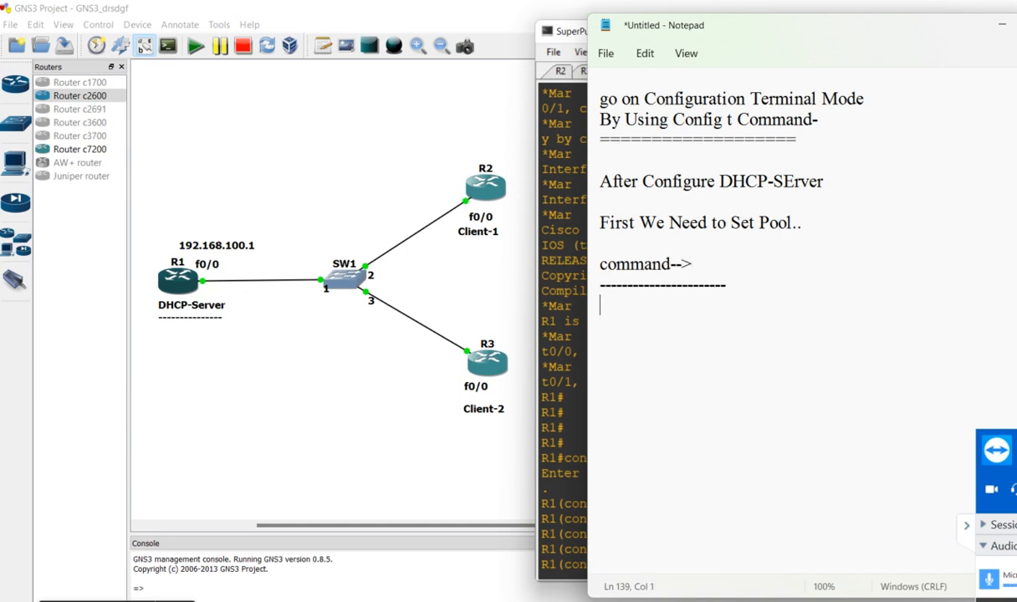
Switch to R1's SuperPuTTY console and create the DHCP pool with "ip dhcp pool POOL1"
key("alt+Tab")
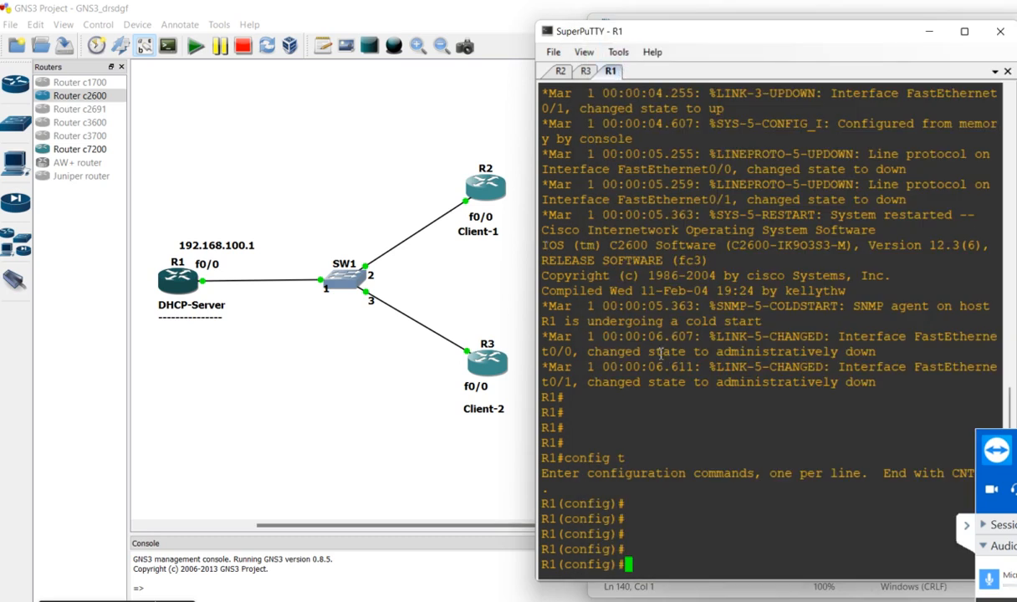
type("ip dhcp pool POOL")
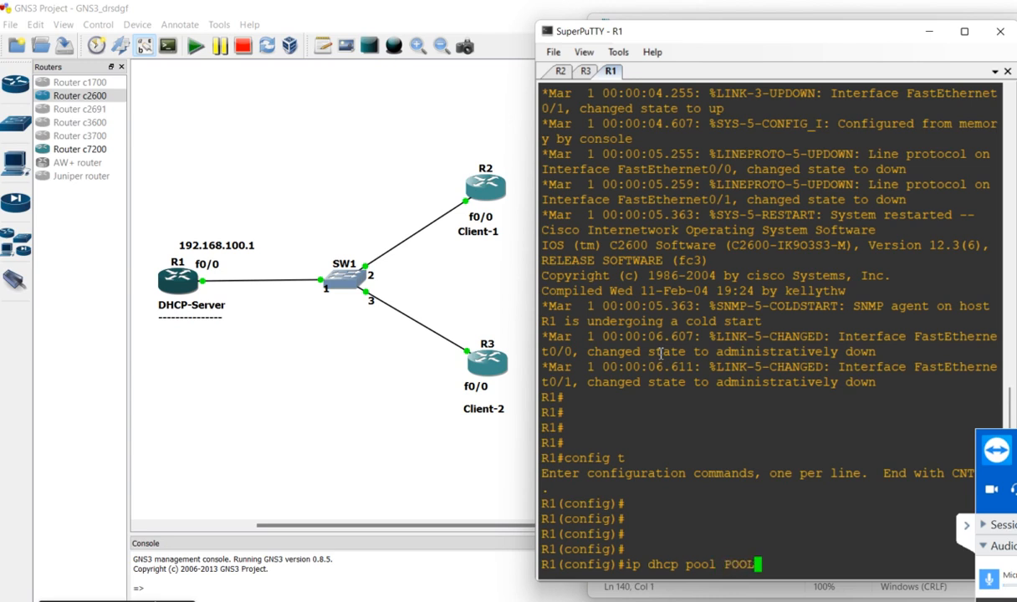
type("1")
key("Return")
key("Return")
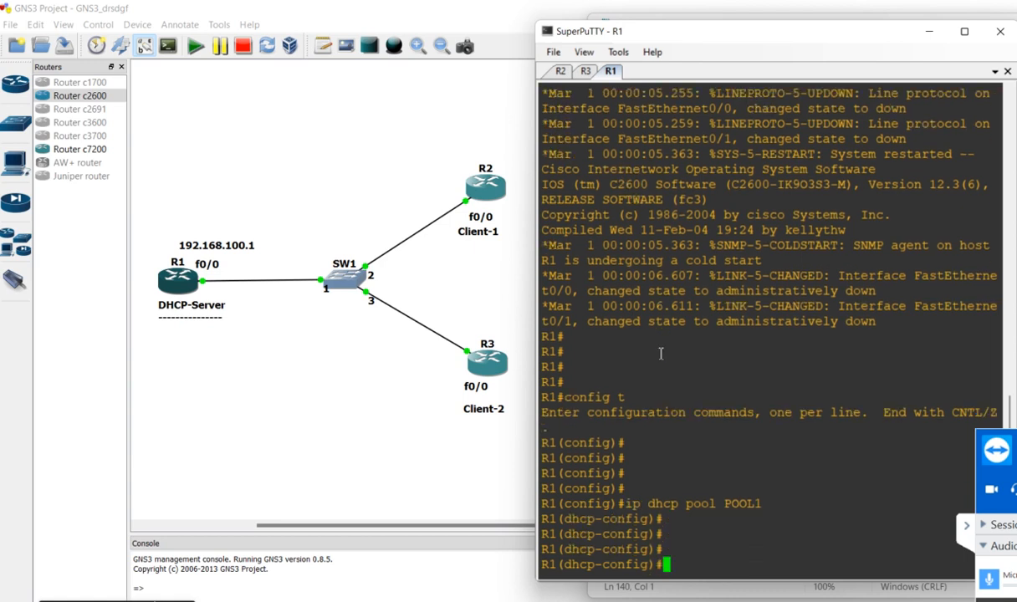
Copy R1's "ip dhcp pool POOL1" command with its surrounding prompts into the Notepad notes below the dashed line
left_click_drag(640, 472, 749, 530)
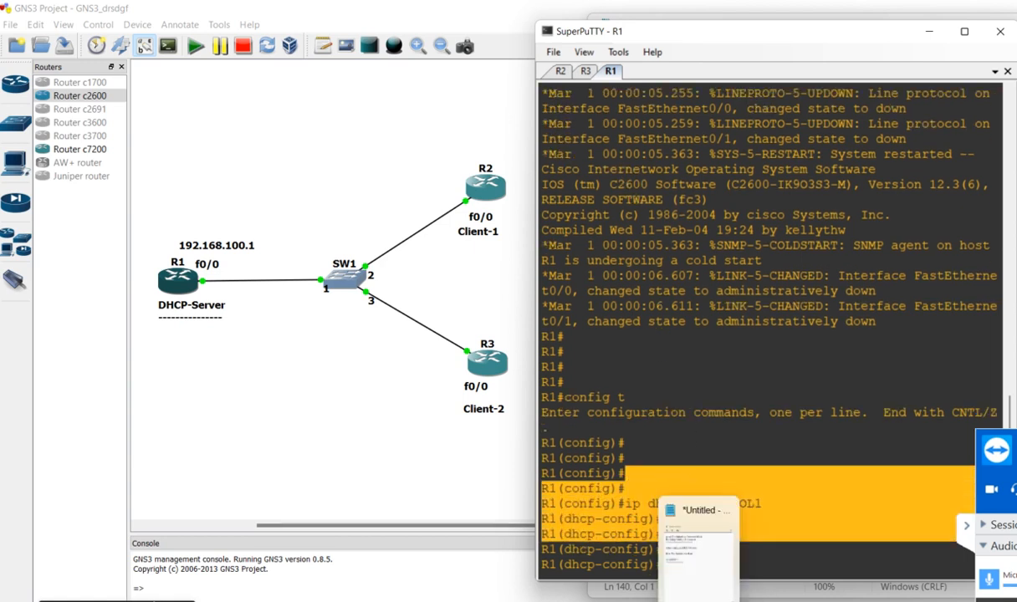
left_click(700, 600)
type("R1(config)# R1(config)#ip dhcp pool POOL1 R1(dhcp-config)# R1(dhcp-config)#")
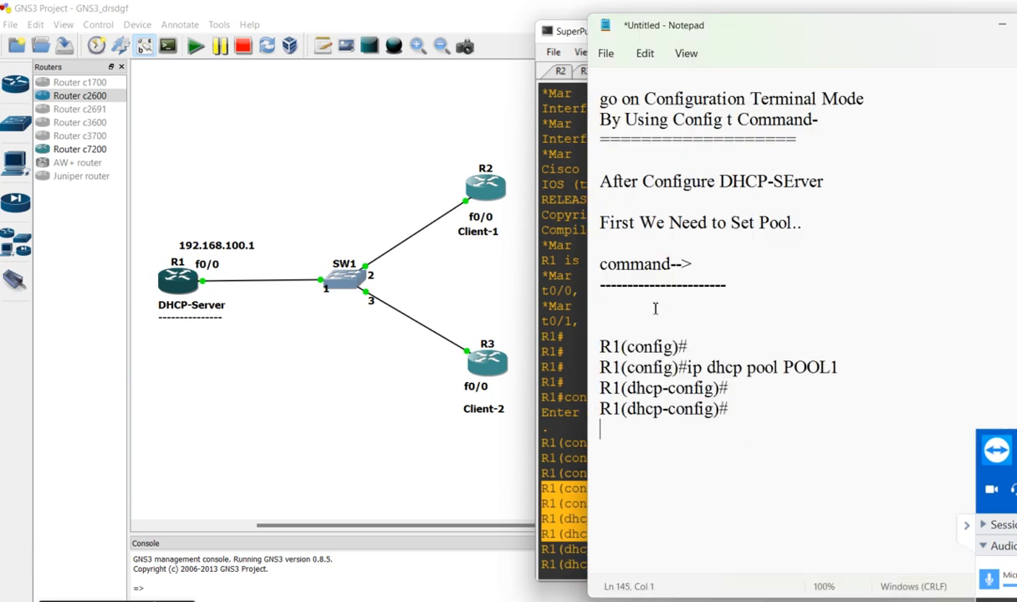
Add a row of dashes below the pasted pool command, followed by blank lines
type("-------------------------------------------")
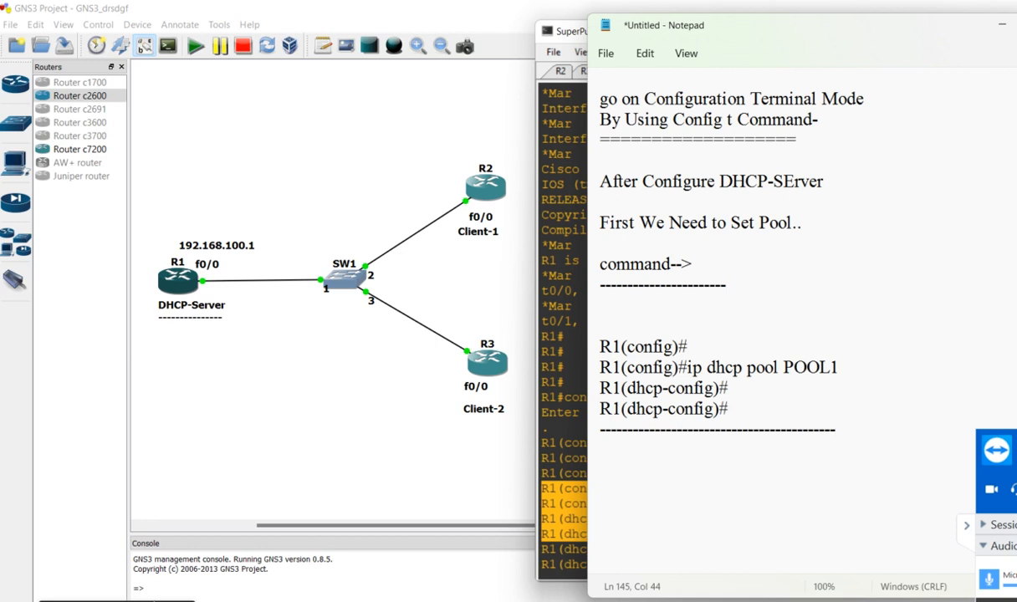
key("Return")
key("Return")
key("Return")
key("Return")
key("Return")
key("Return")
key("Return")
key("Return")
key("Return")
key("Return")
key("Return")
key("Return")
key("Return")
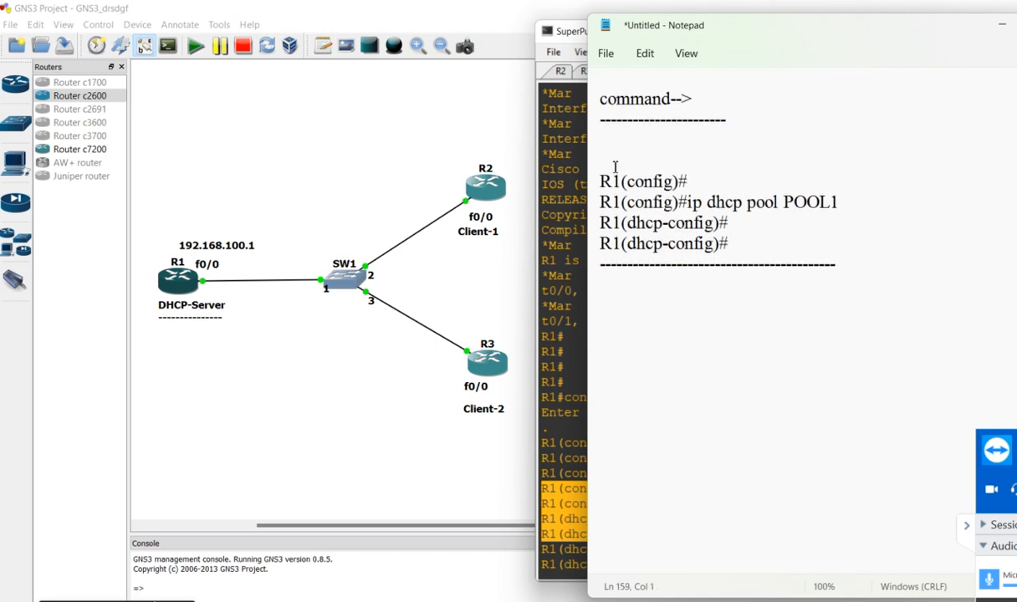
Add the note "After That We Need to Set Network Address on DHCP" a few lines below the pool command section
left_click(636, 284)
left_click(623, 337)
type("After That ")
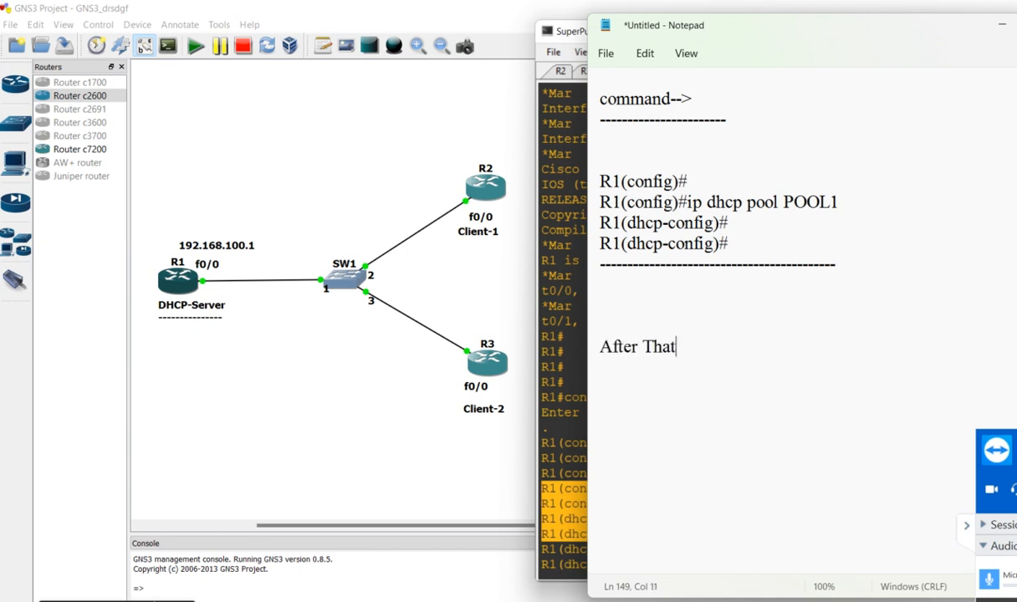
type("We Need ")
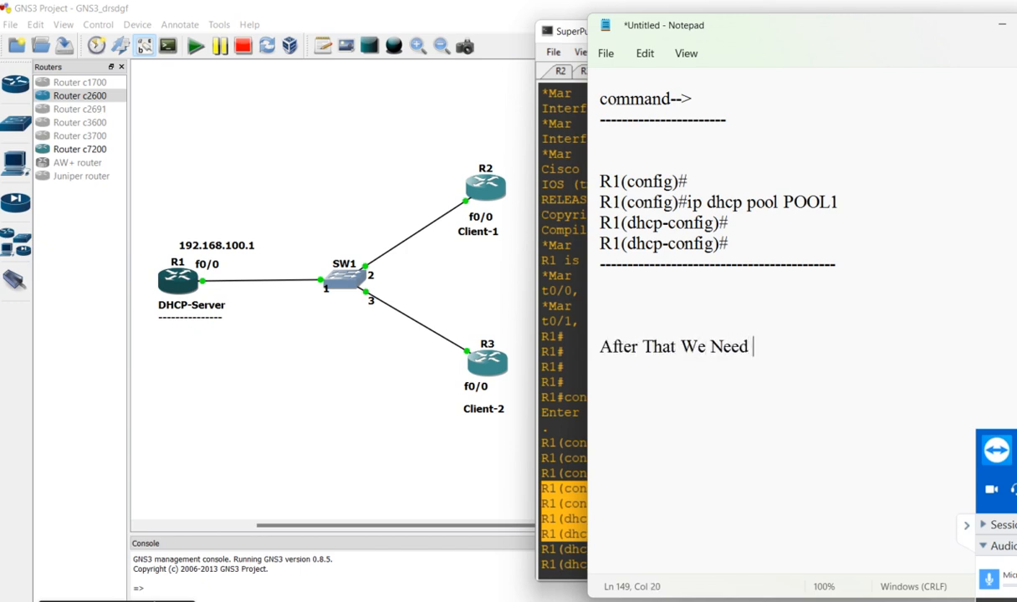
type("to Set N")
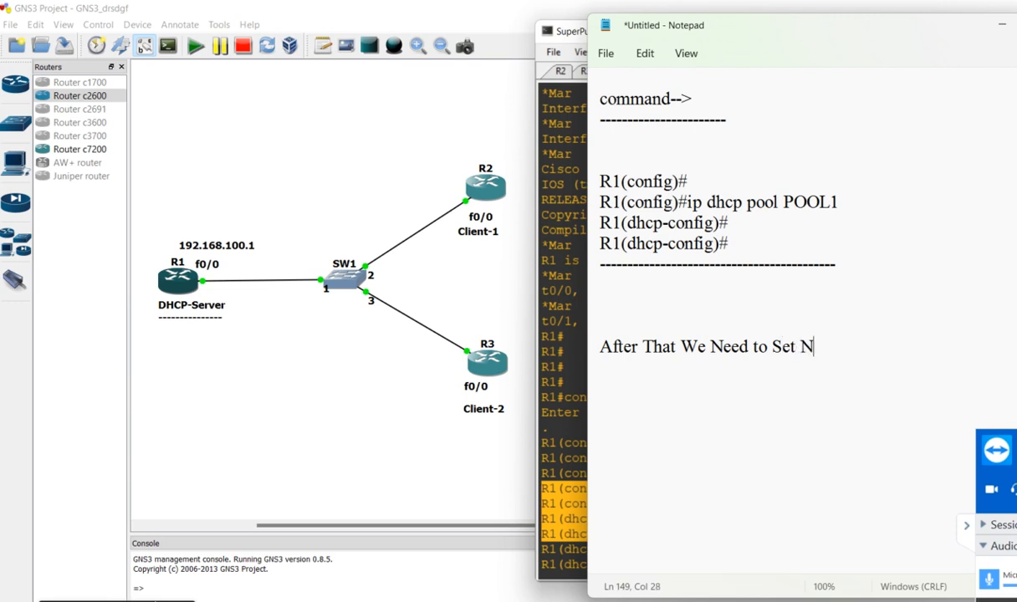
type("etwork Add")
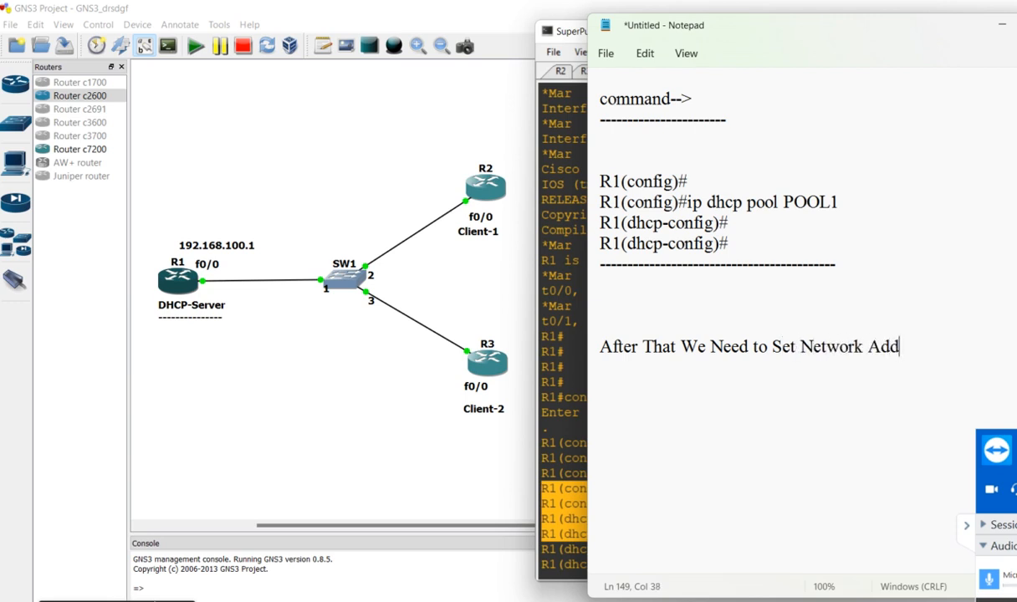
type("ress on DHCP")
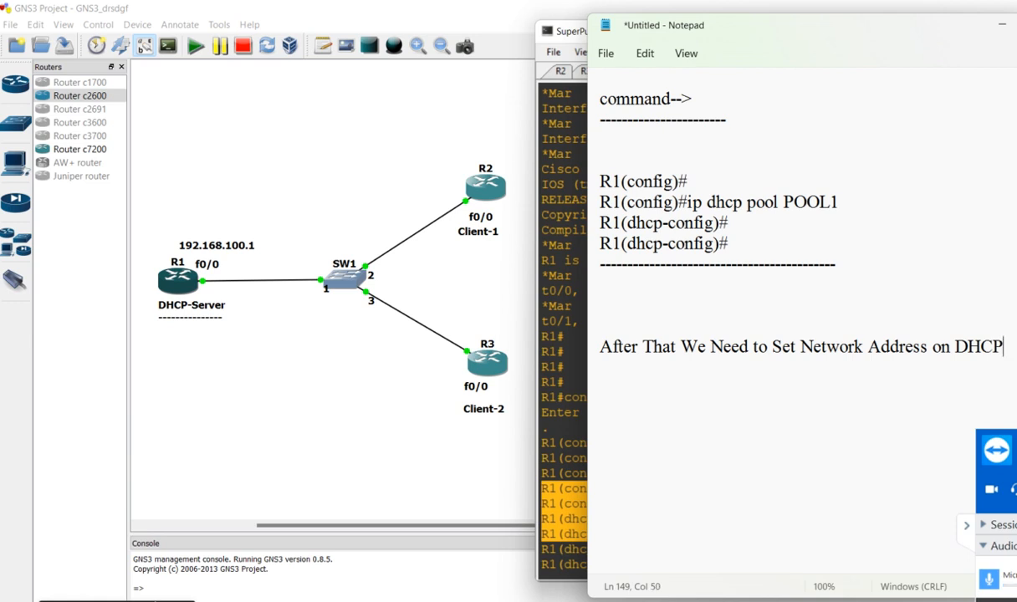
Add a "Use This Command-->" heading under the network address note, underline it with a row of dashes, and leave blank lines below
key("Return")
key("Return")
type("Use This")
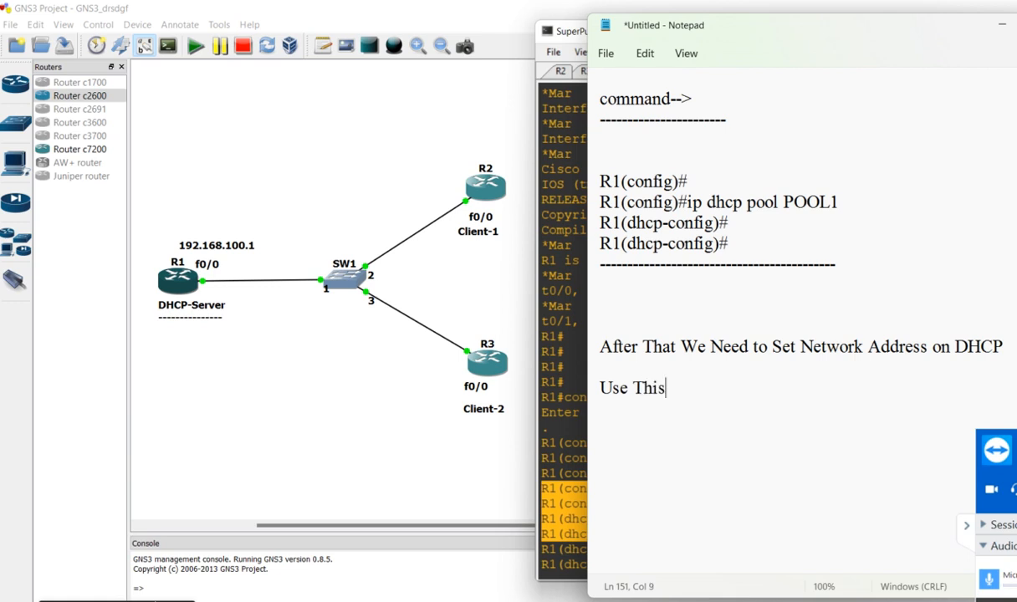
type(" Command-->")
key("Return")
type("------------------------------------")
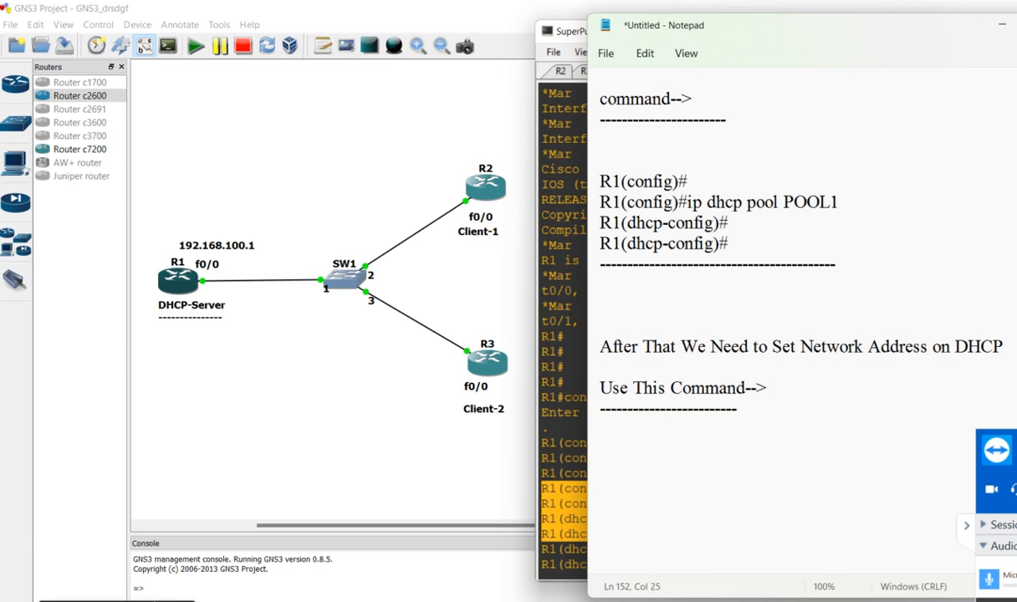
key("Return")
key("Return")
key("Return")
key("Return")
key("Return")
key("Return")
key("Return")
key("Return")
key("Return")
key("Return")
key("Return")
key("Return")
key("Return")
key("Return")
key("Return")
key("Return")
key("Return")
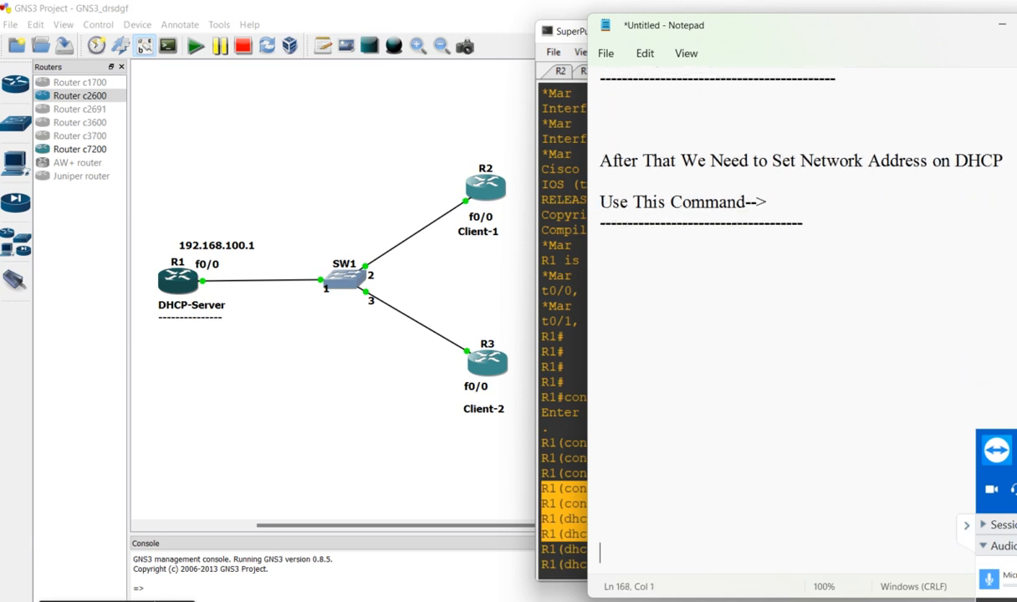
left_click(608, 243)
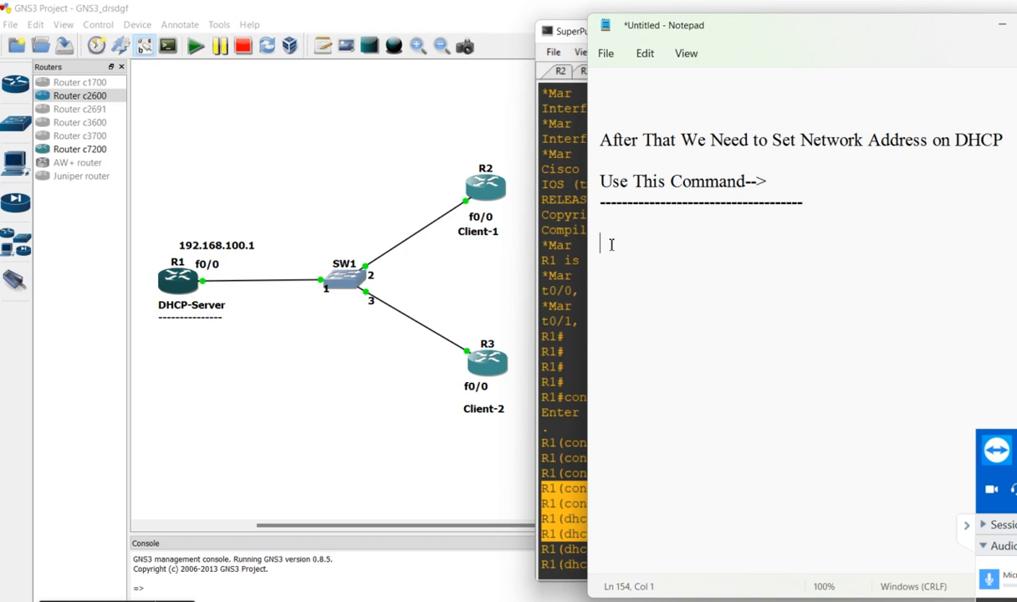
Switch to R1's SuperPuTTY console and set the pool's network with "network 192.168.100.0 255.255.255.0"
left_click(554, 276)
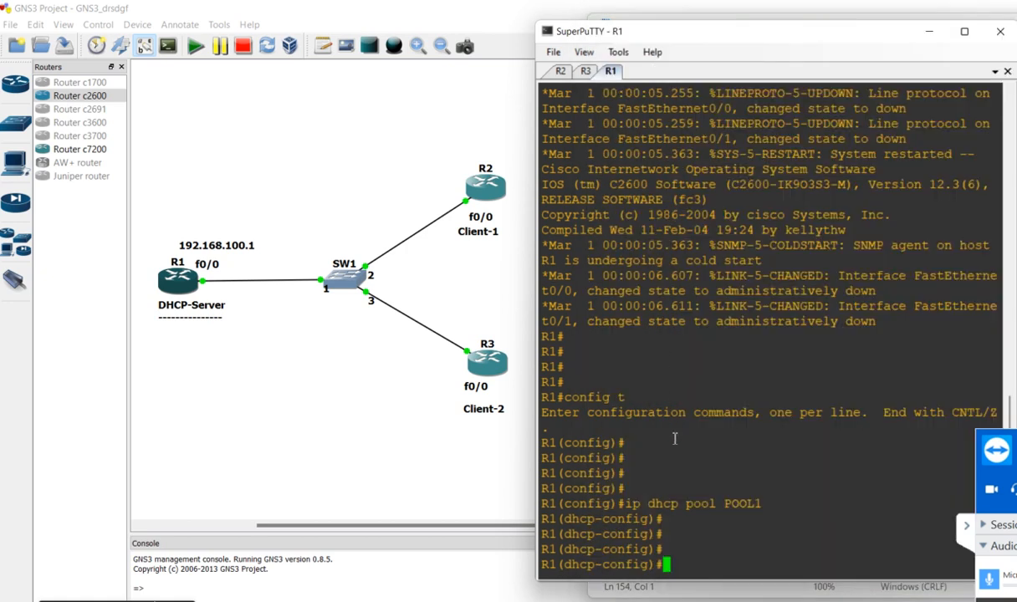
type("network")
type("19")
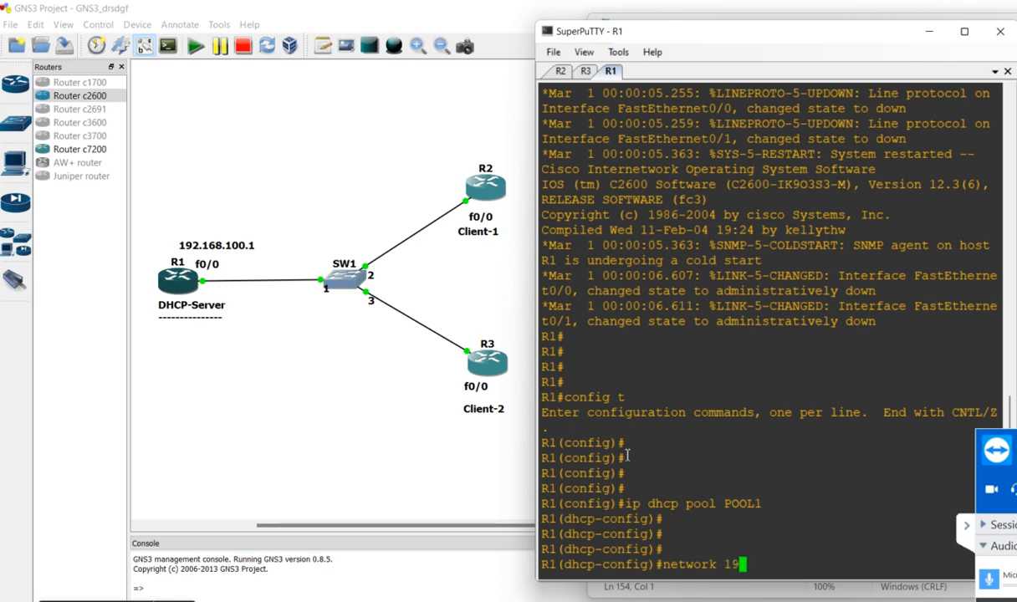
type("2.168.100.0")
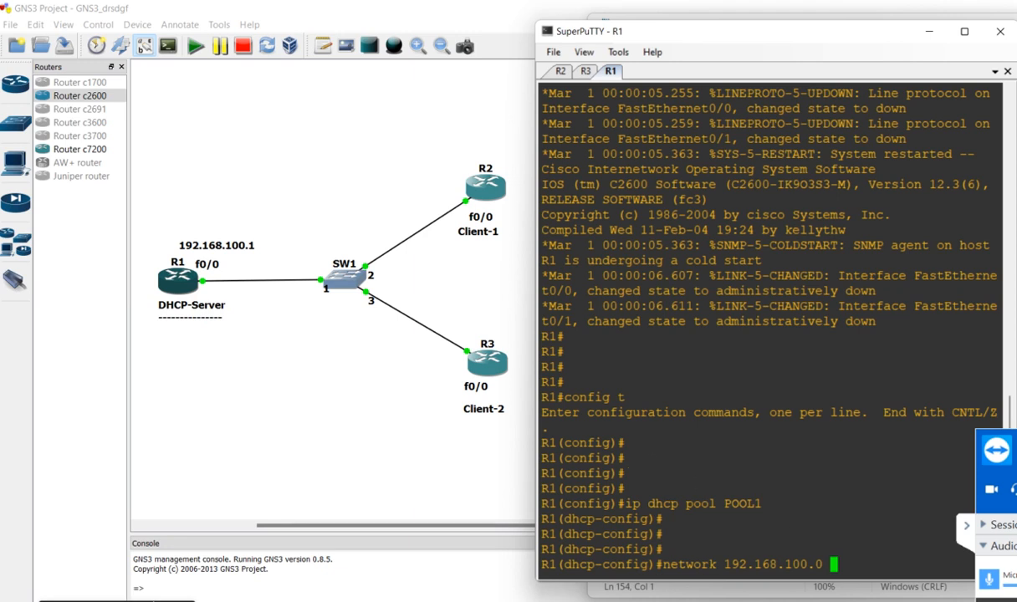
left_click(970, 529)
left_click(839, 557)
type("2")
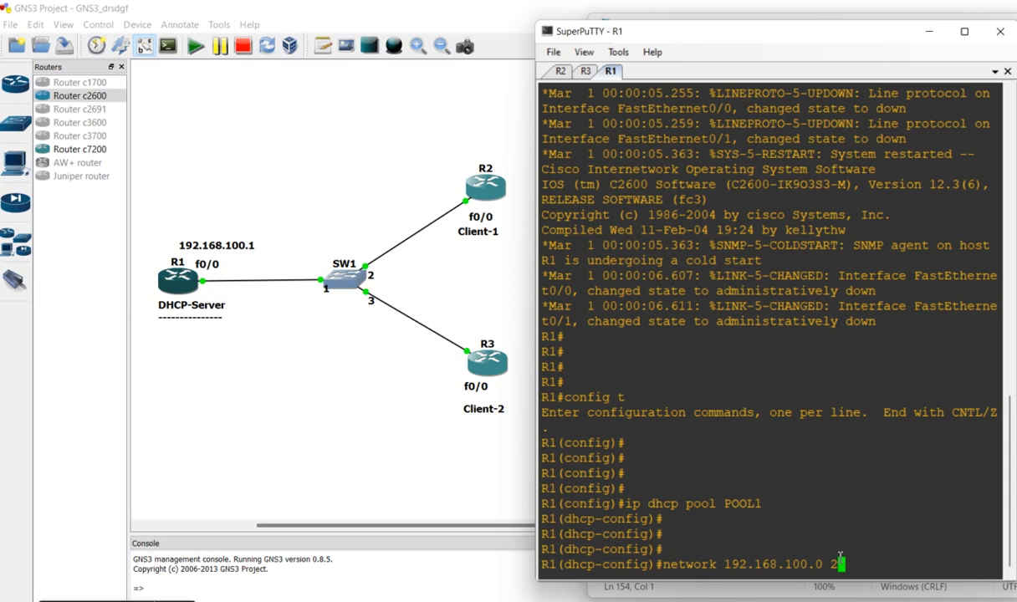
type("55.255.255.0")
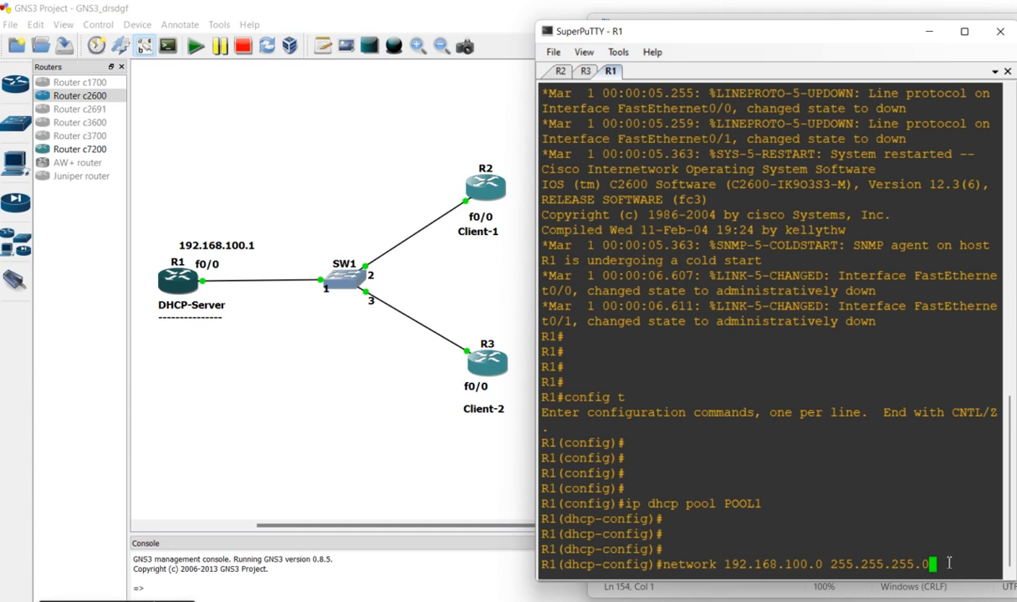
key("Return")
key("Return")
key("Return")
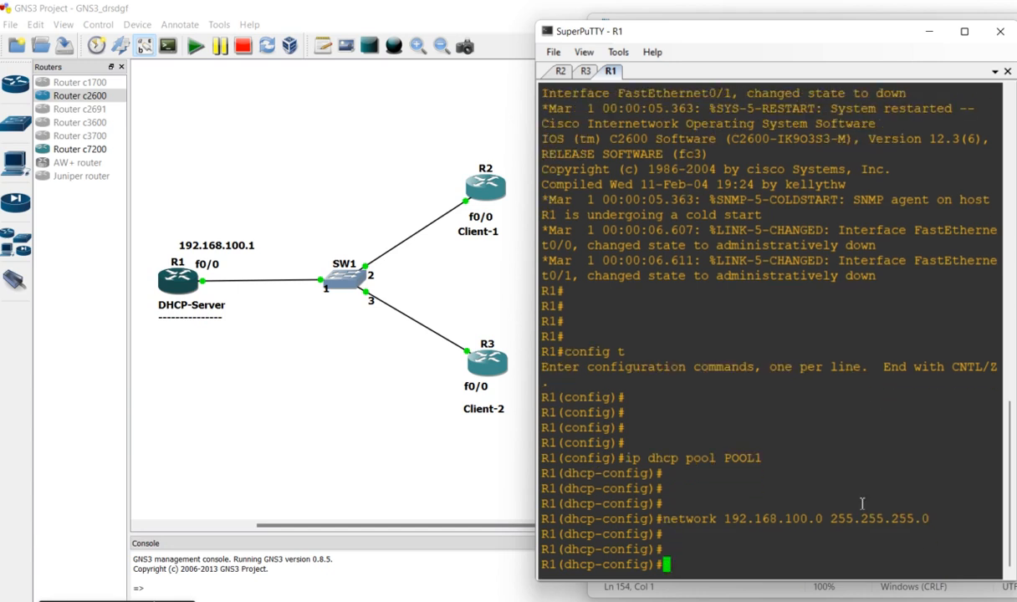
Copy R1's "network 192.168.100.0 255.255.255.0" command with its surrounding prompts into the Notepad notes below the dashed line
left_click_drag(758, 492, 820, 553)
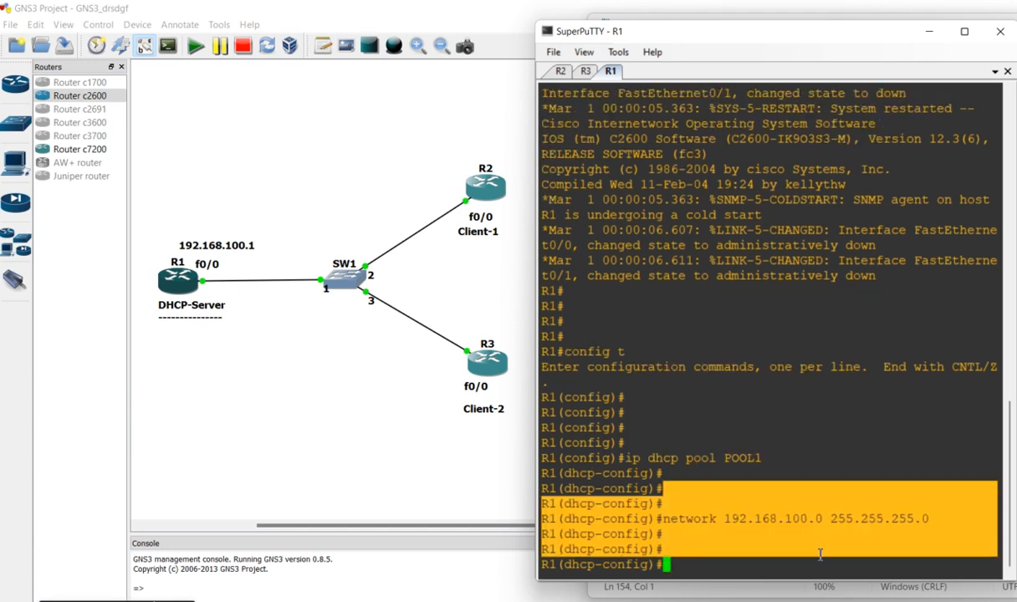
key("alt+Tab")
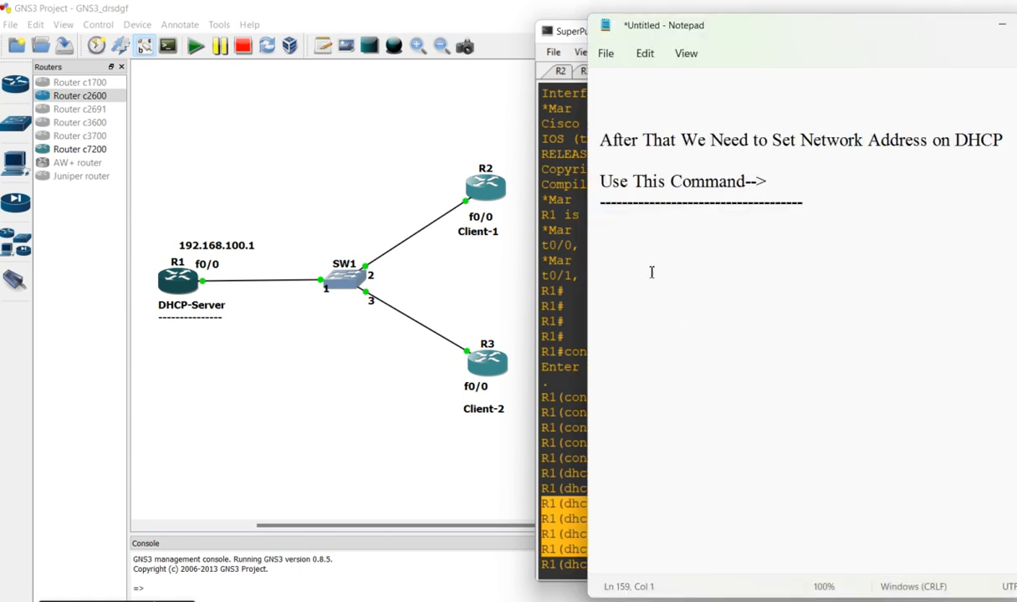
left_click(625, 235)
type("R1(dhcp-config)# R1(dhcp-config)#network 192.168.100.0 255.255.255.0 R1(dhcp-config)# R1(dhcp-config)#")
Close the network command section with a row of equals signs followed by a blank line
type("=")
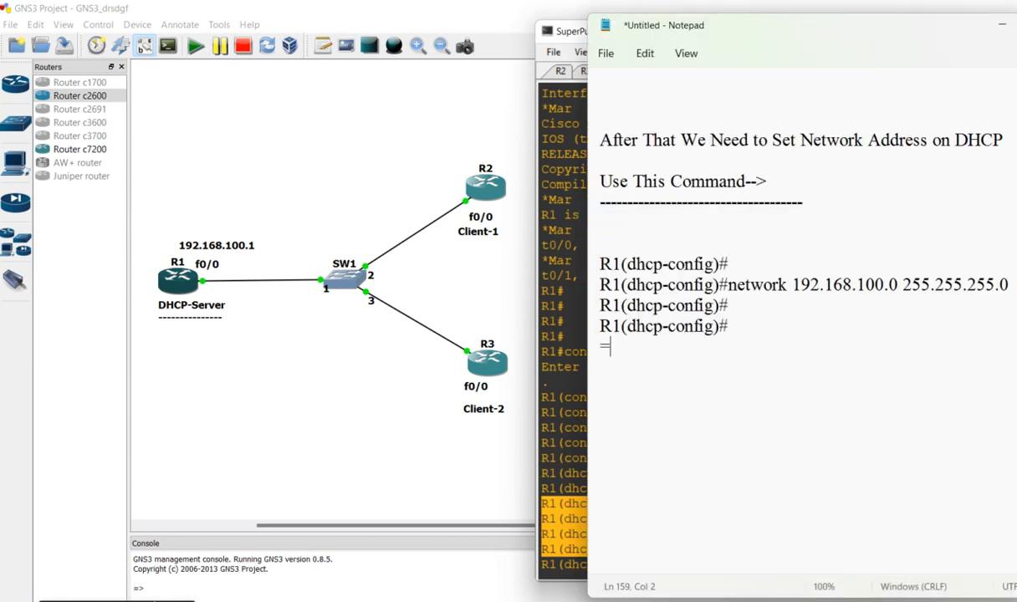
type("==========================")
key("Return")
key("Return")
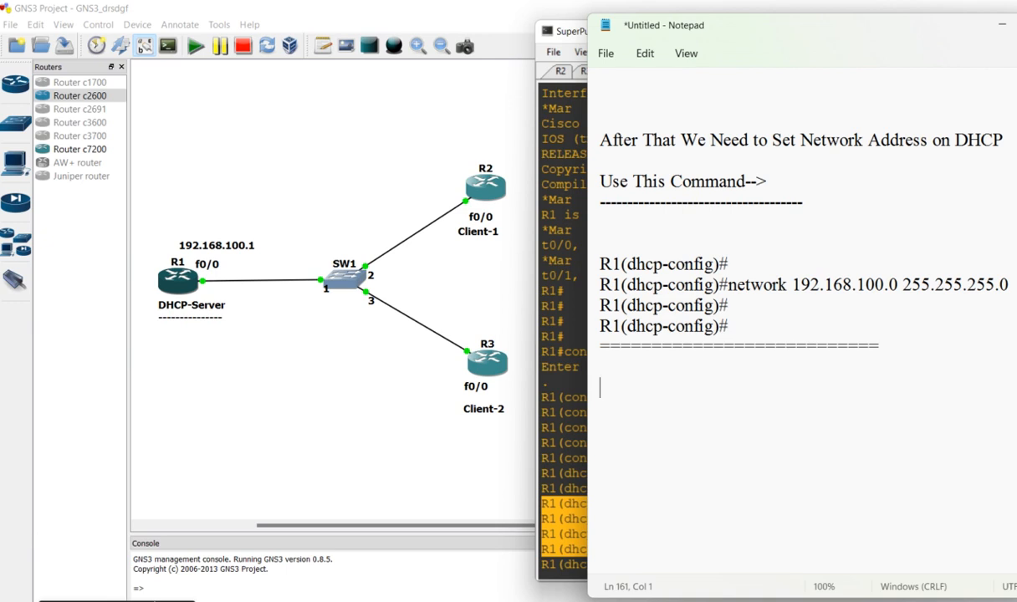
Add the two-line note "After That.." and "We Need to Set DNS Server on DHCP-Server" below the equals-sign row
type("After That..")
key("Return")
type("We Need to Set DH")
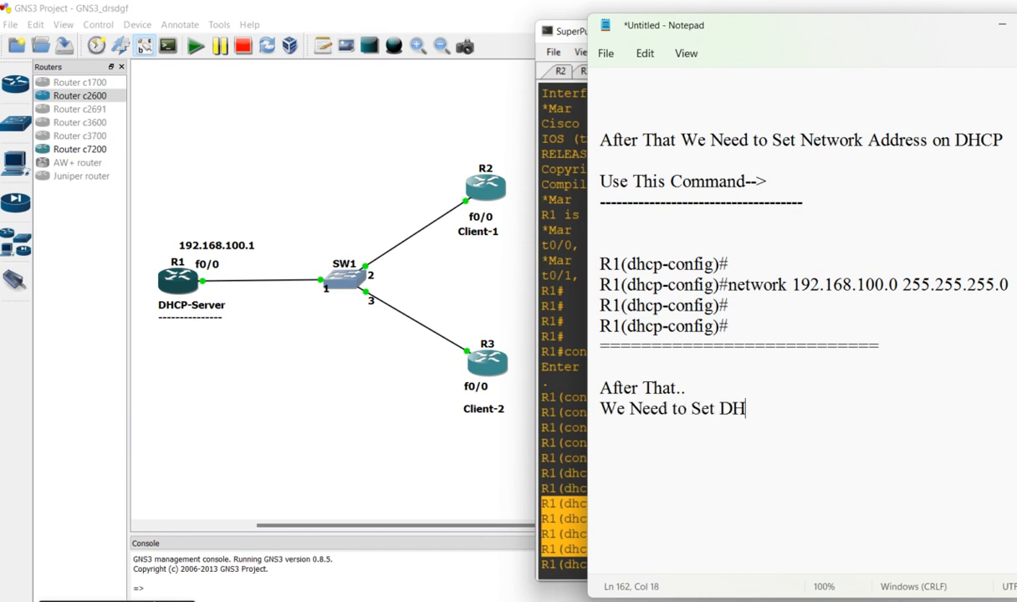
key("BackSpace")
type("NS Serve")
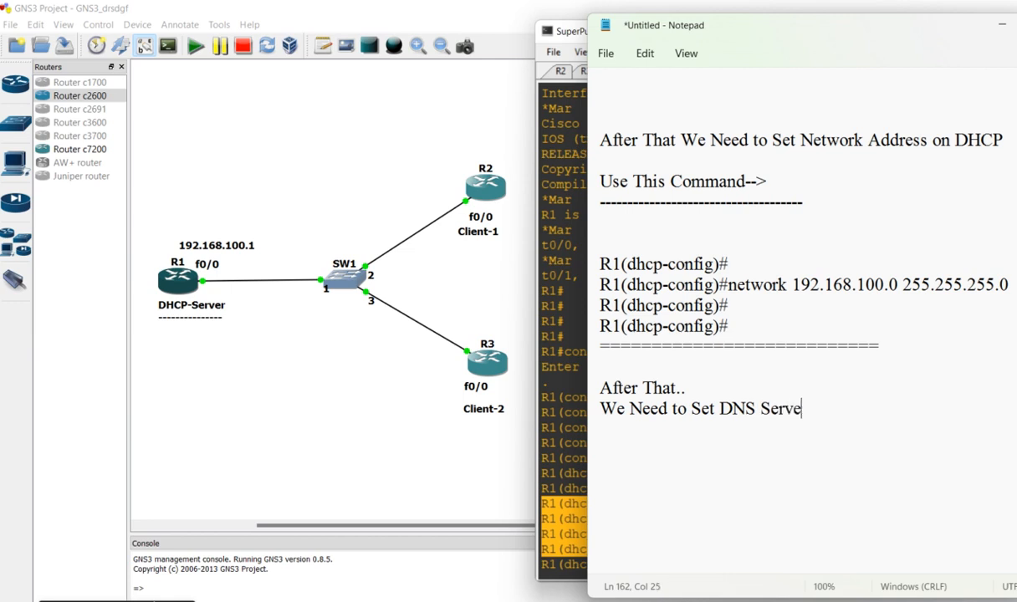
type("r on DHCP-Server")
Add a "Use This Command-->" heading under the DNS server note, underline it with a row of dashes, and leave blank lines below
key("Return")
key("Return")
type("Use ")
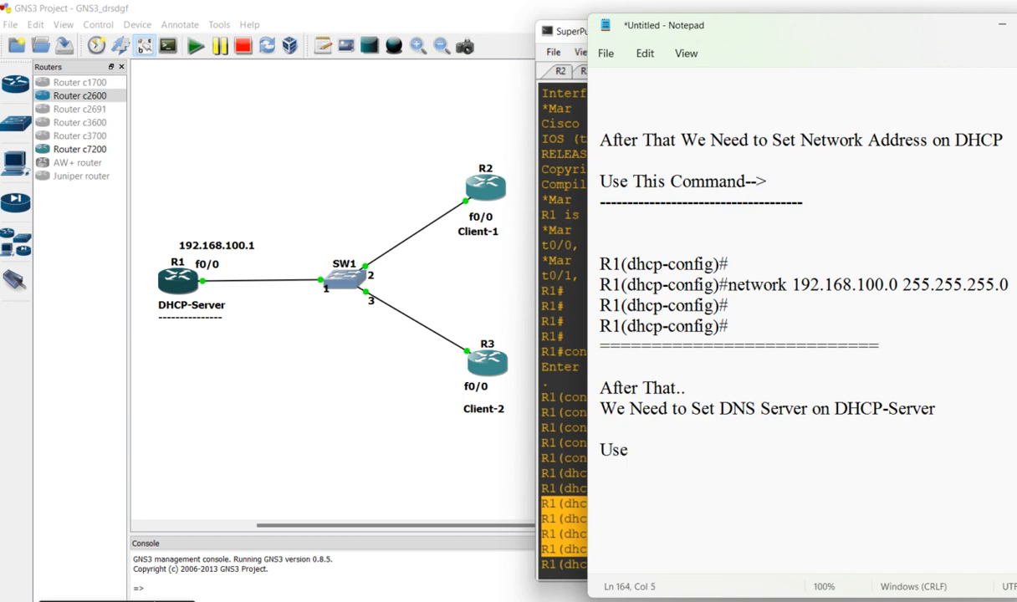
type("This Command-->")
key("Return")
type("----------------------------------")
key("Return")
key("Return")
key("Return")
key("Return")
key("Return")
key("Return")
key("Return")
key("Return")
key("Return")
key("Return")
key("Return")
key("Return")
key("Return")
key("Return")
key("Return")
key("Return")
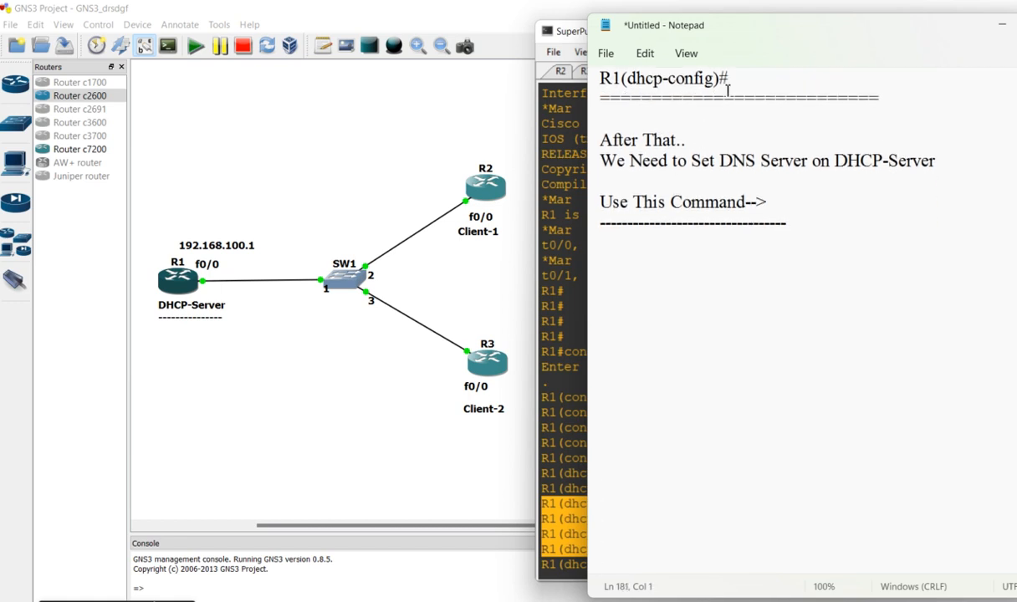
left_click_drag(757, 140, 825, 225)
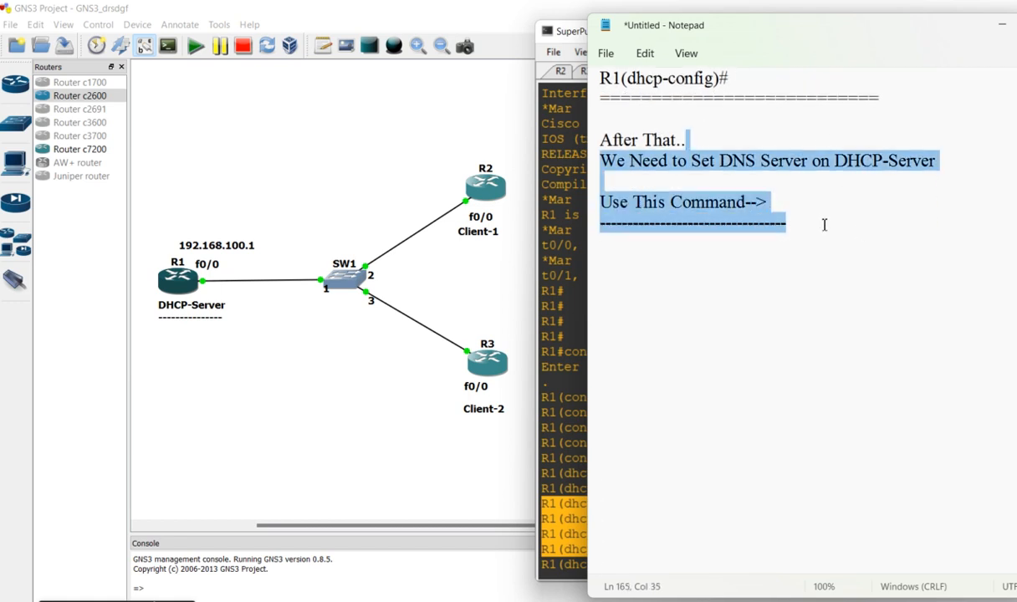
left_click(677, 256)
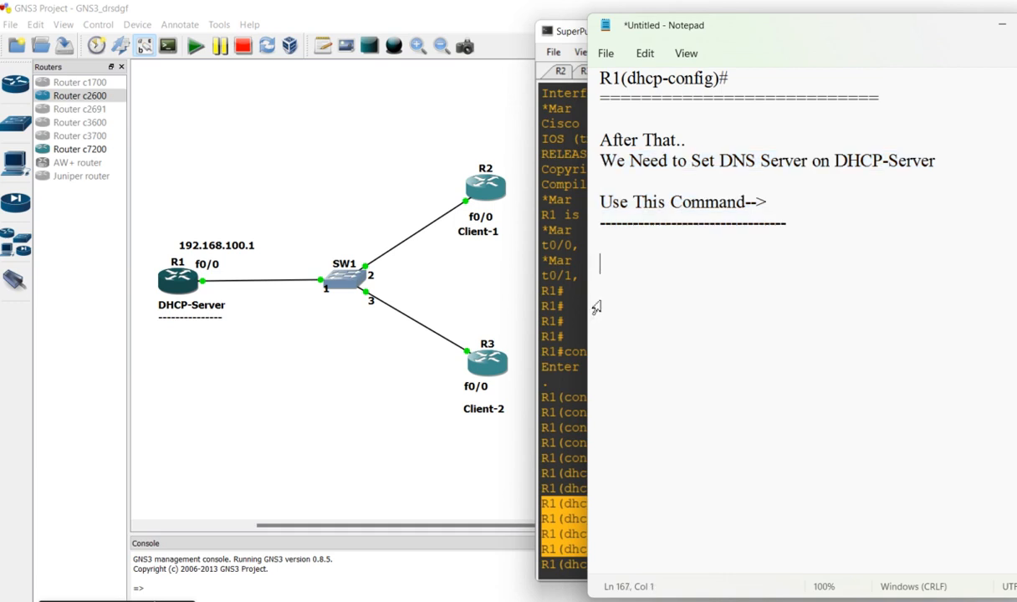
Switch to R1's SuperPuTTY console and enter "dns-server" at the DHCP pool prompt without running it
left_click(565, 326)
type("dns-server")
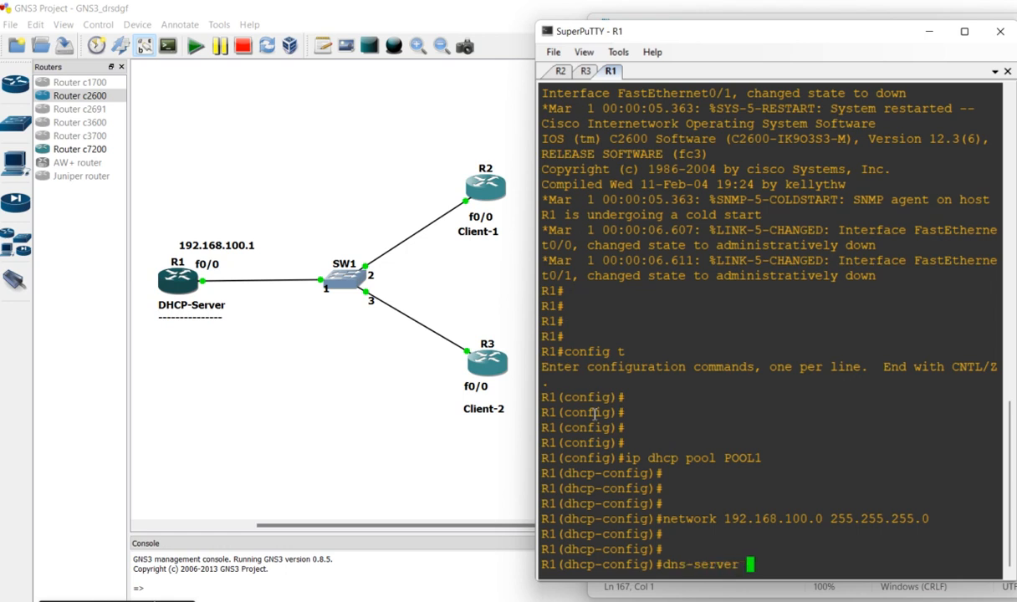
Return to Notepad and add the line "we will keep same DNS Server,,, which is IP address" under the dashes, followed by a blank line
left_click(782, 591)
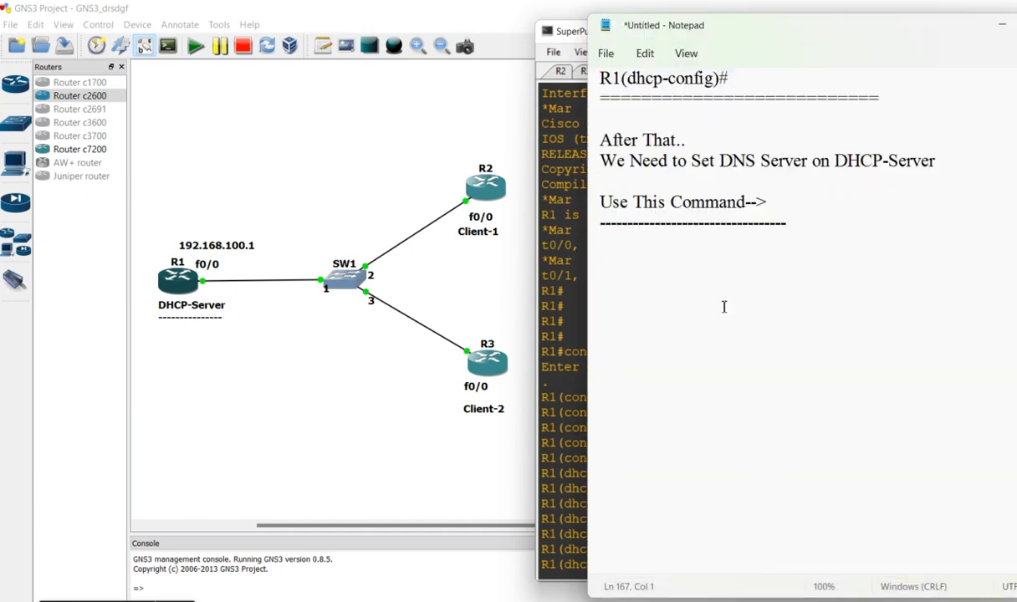
left_click(657, 246)
type("we will keep same ")
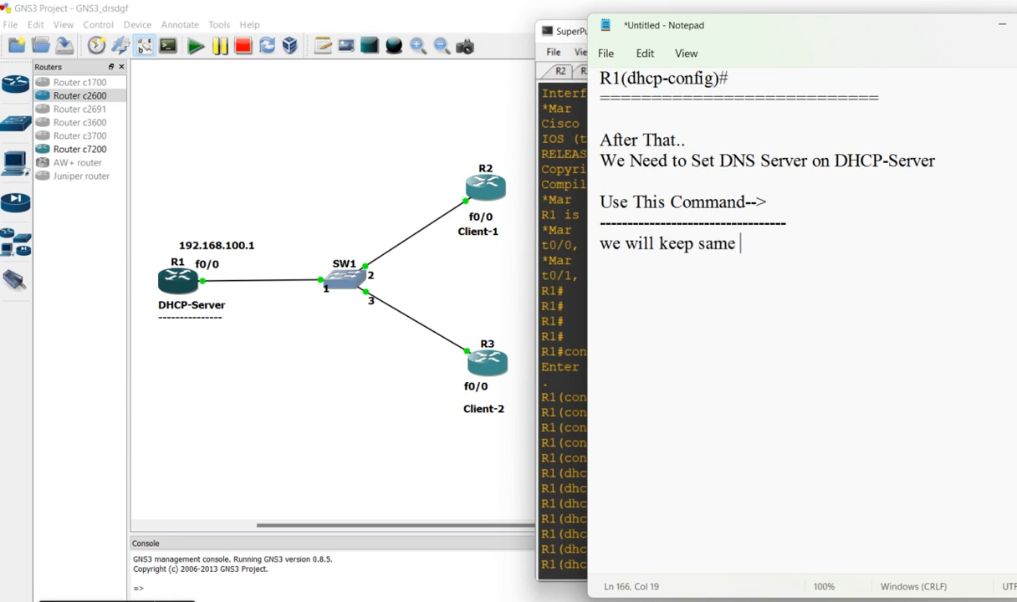
type("DNS Se")
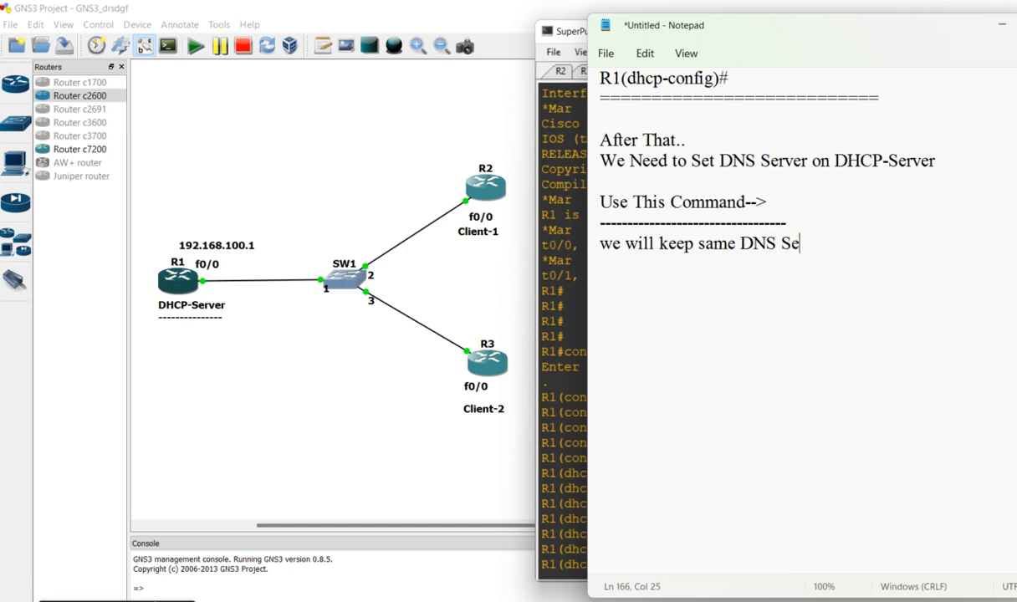
type("rver,,, which is ")
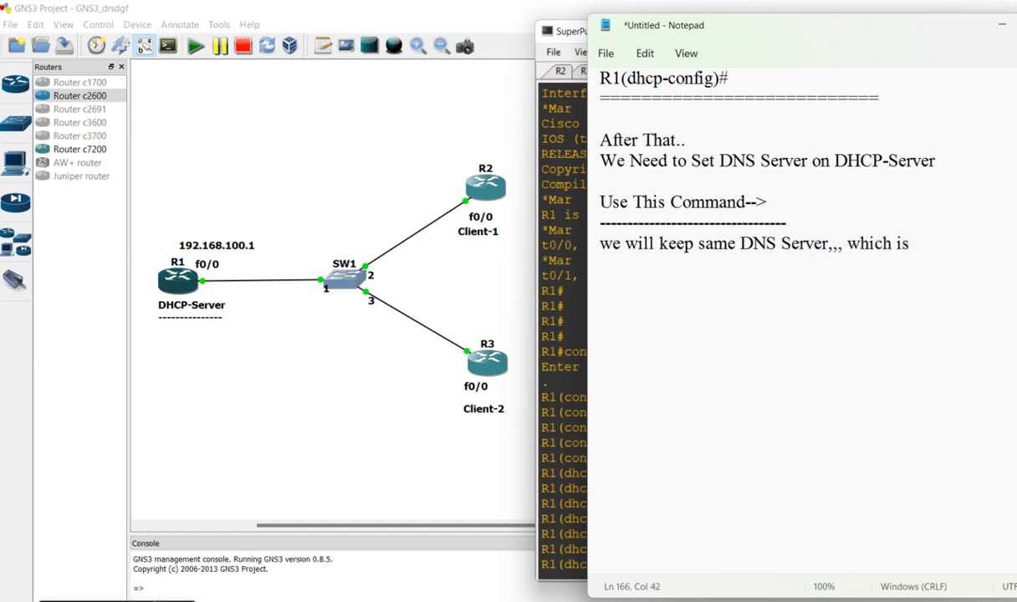
type("IP address")
key("Return")
key("Return")
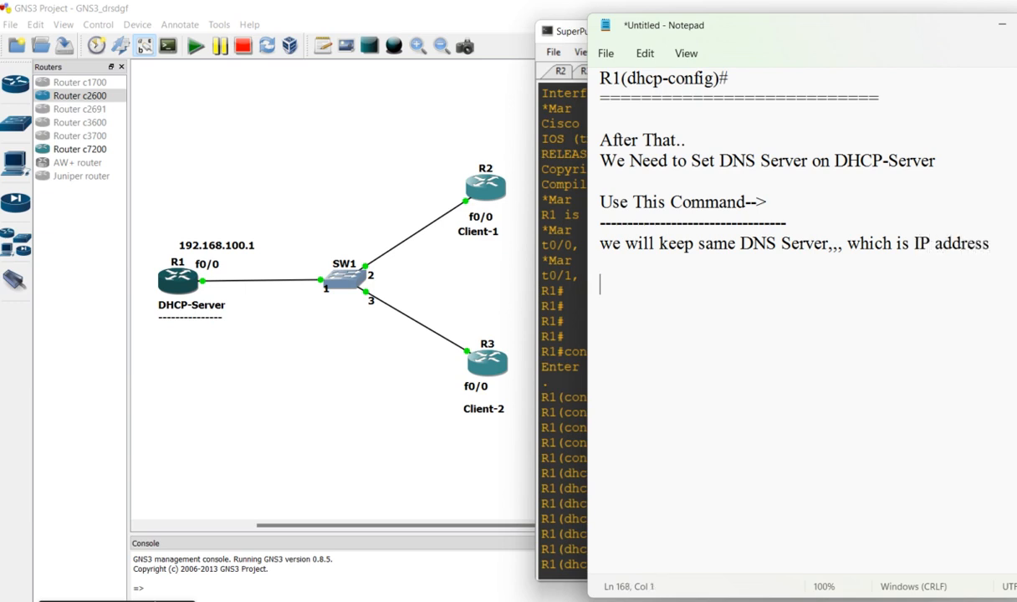
Switch to R1's console and complete the DNS command as "dns-server 192.168.100.1", running it for the pool
left_click(565, 338)
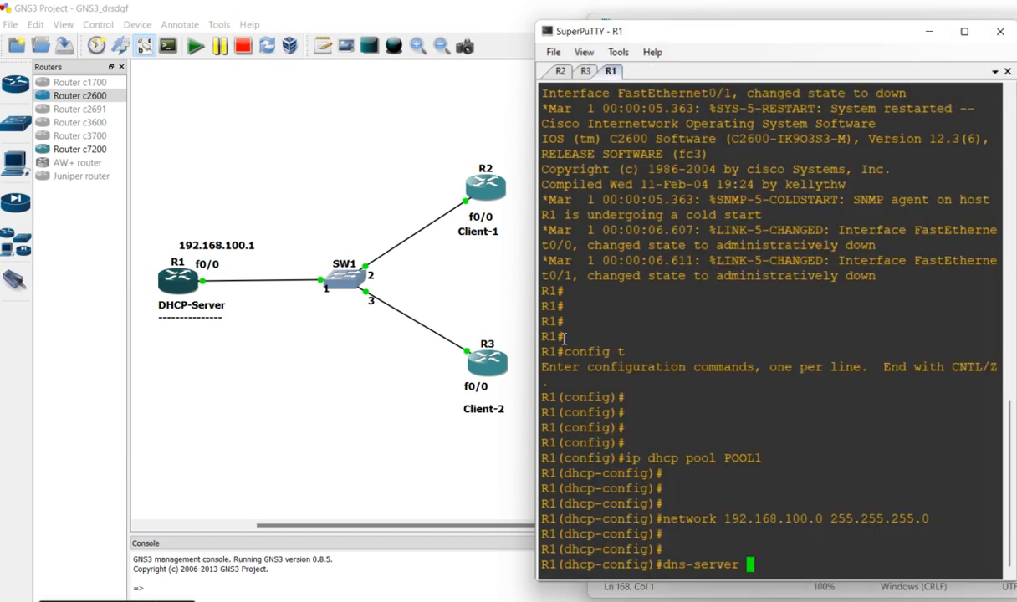
type("192.168.100.1")
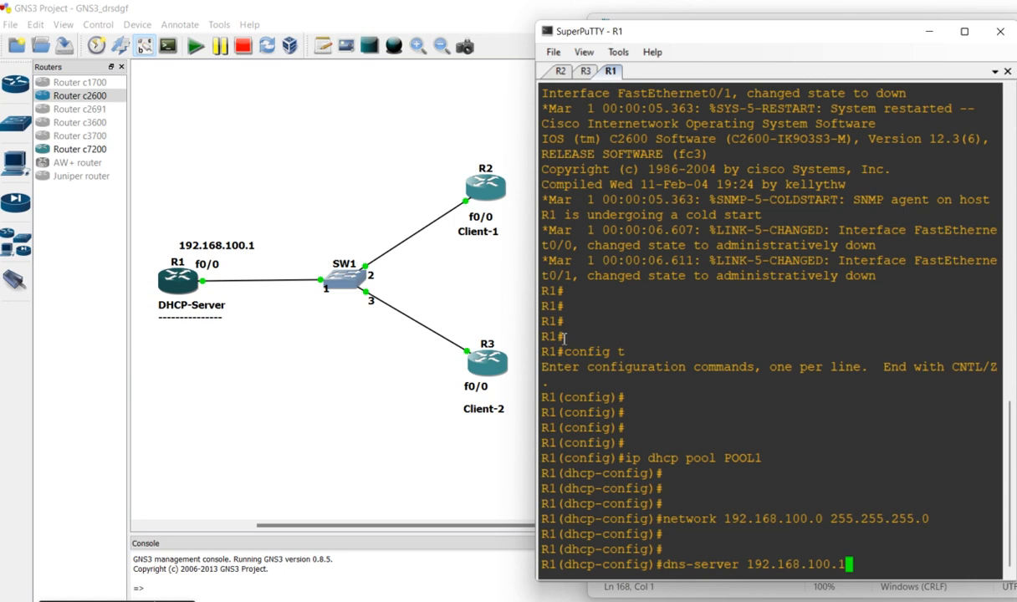
key("Return")
key("Return")
key("Return")
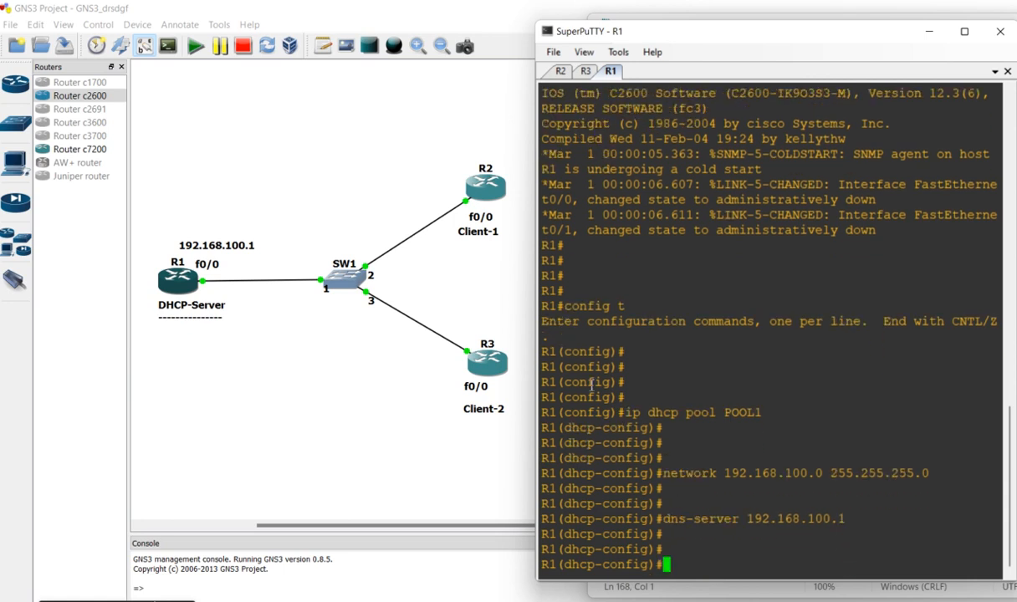
Copy the "dns-server 192.168.100.1" console lines from R1 into the Notepad notes and close them off with a row of equals signs
left_click_drag(678, 491, 797, 536)
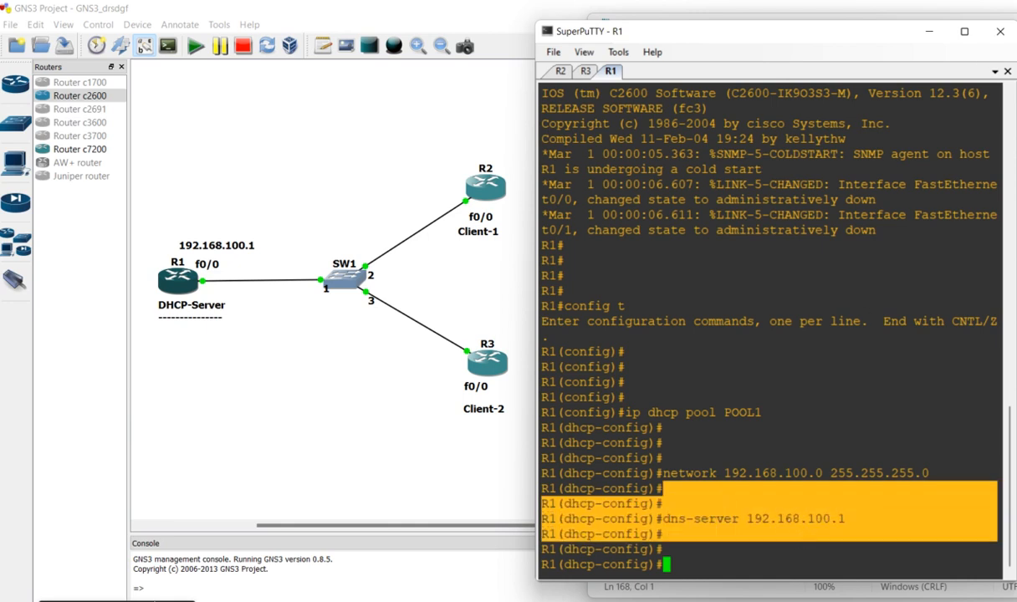
left_click(1014, 243)
key("Return")
key("Return")
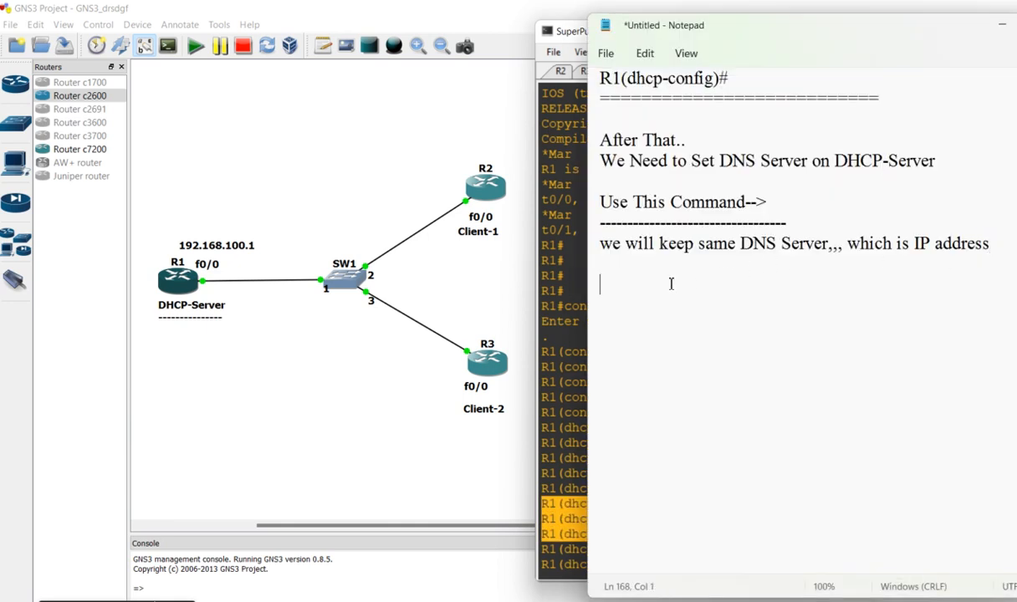
type("R1(dhcp-config)# R1(dhcp-config)#dns-server 192.168.100.1 R1(dhcp-config)#")
type("============================")
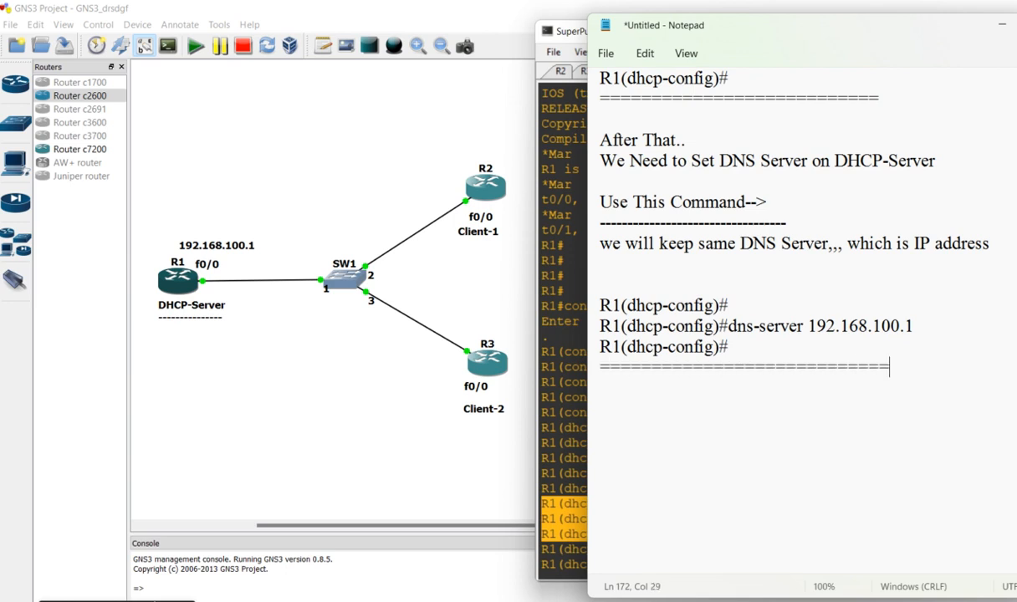
left_click_drag(933, 345, 900, 301)
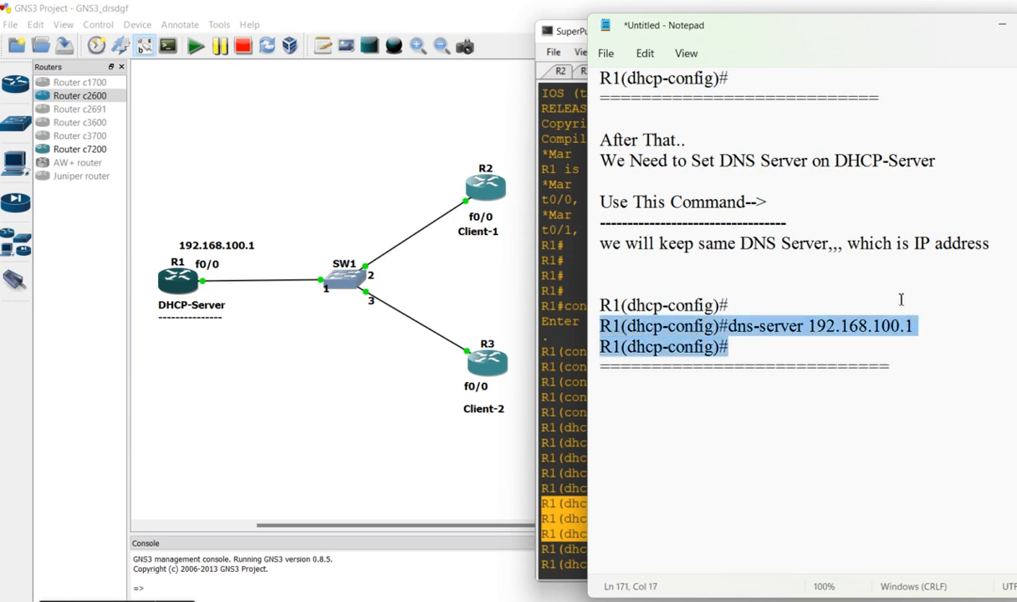
Below the separator, add the lines "you Know After Set All Things..." and "DHCP-Server Provide IP address Bydefault..", followed by a blank line
left_click(657, 397)
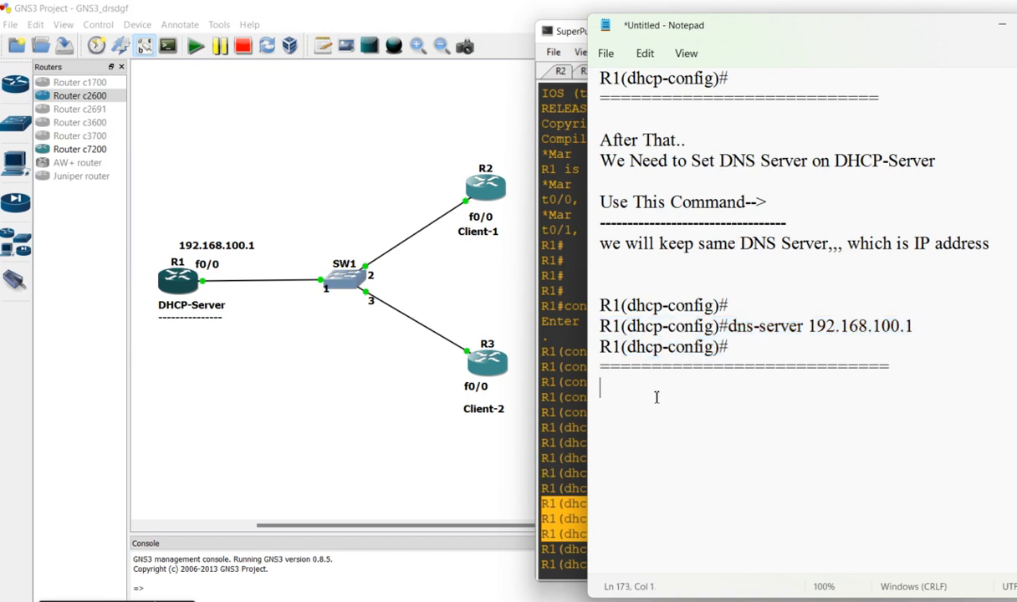
key("Return")
key("Return")
type("you Know After")
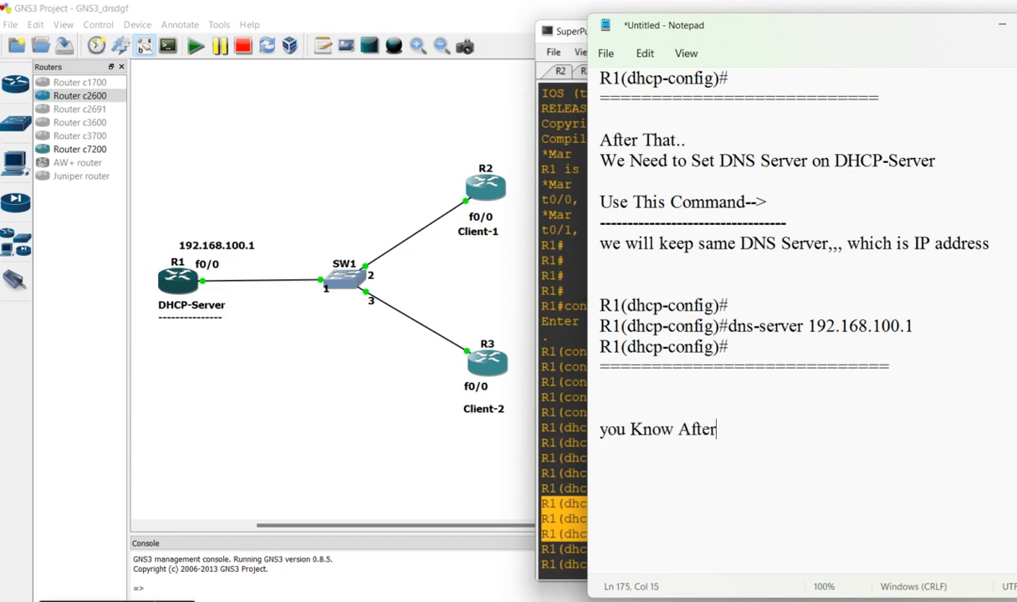
type(" Set All Things... ")
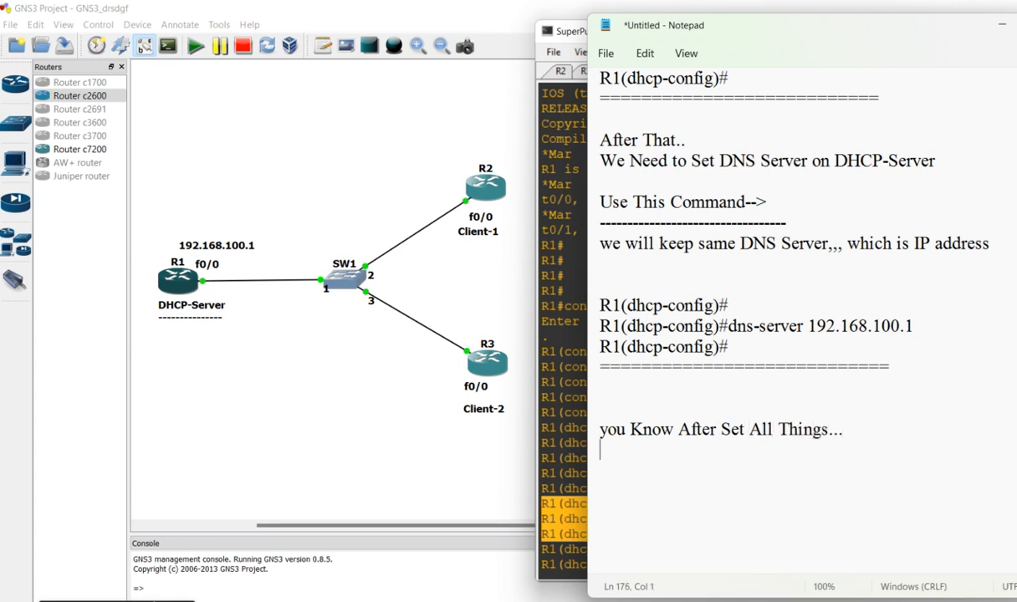
type("DHCP-S")
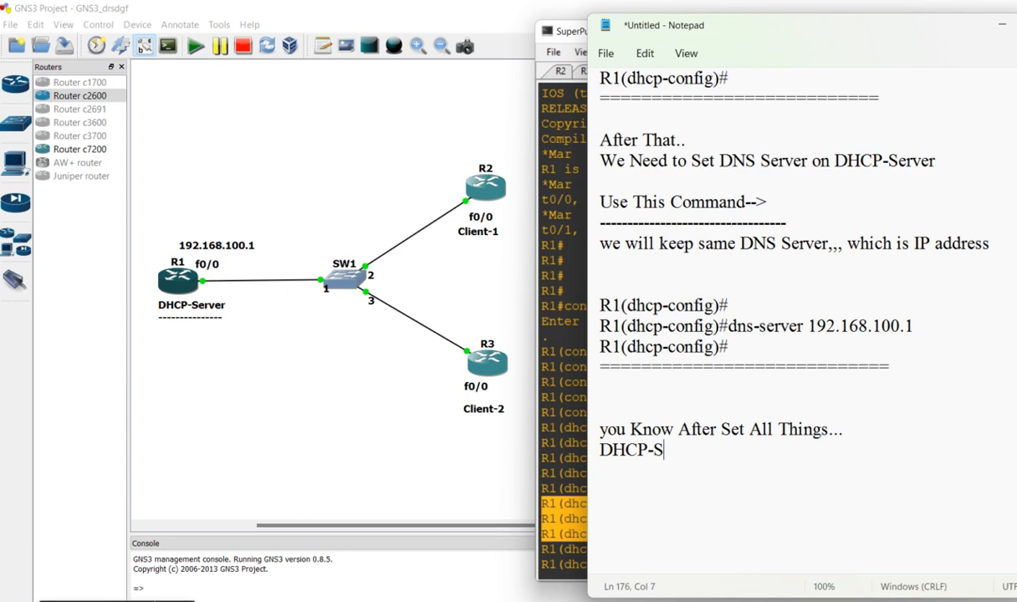
type("erver Pro")
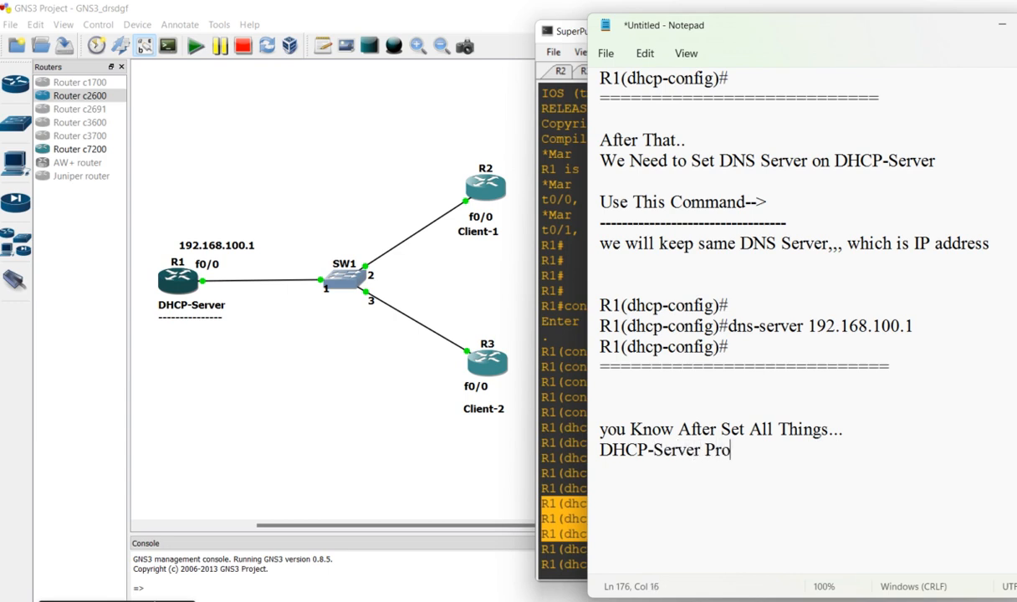
type("vide IP ad")
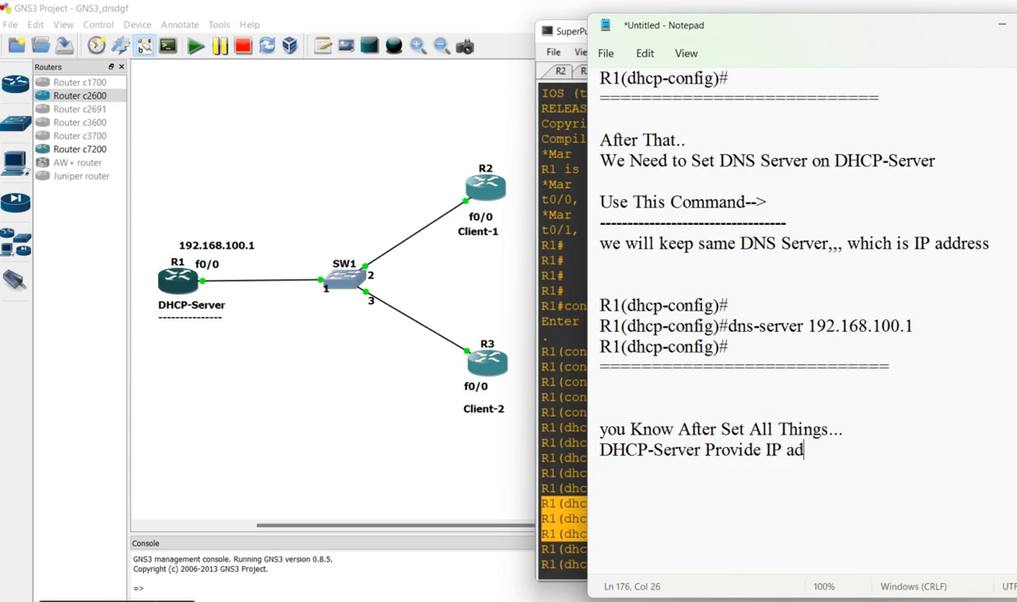
type("dress Byd")
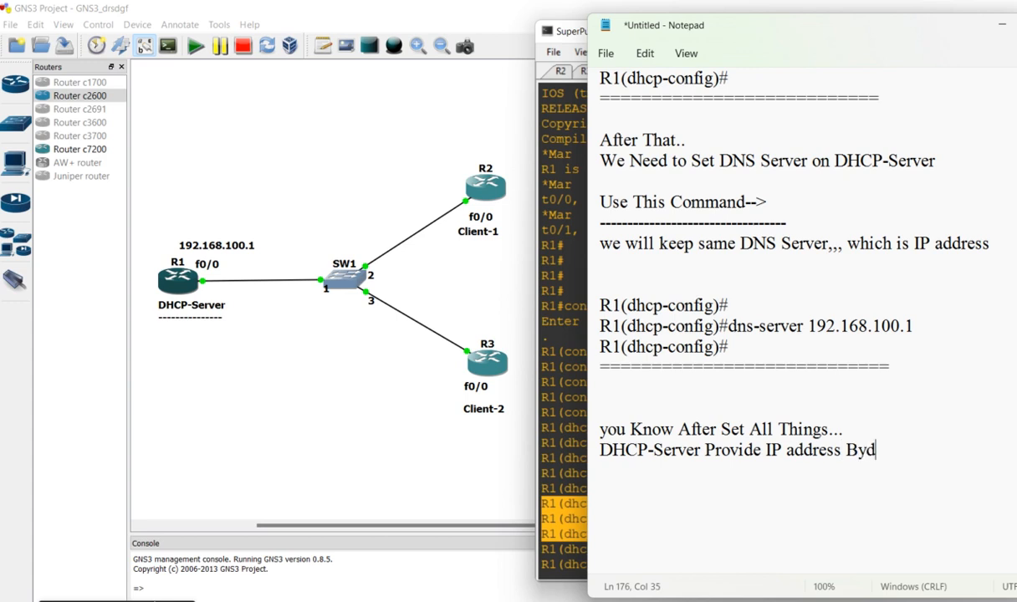
type("efaul")
key("Return")
key("Return")
Add the note "So, Now We Need to Set Default Router Command" followed by a blank line
type("S")
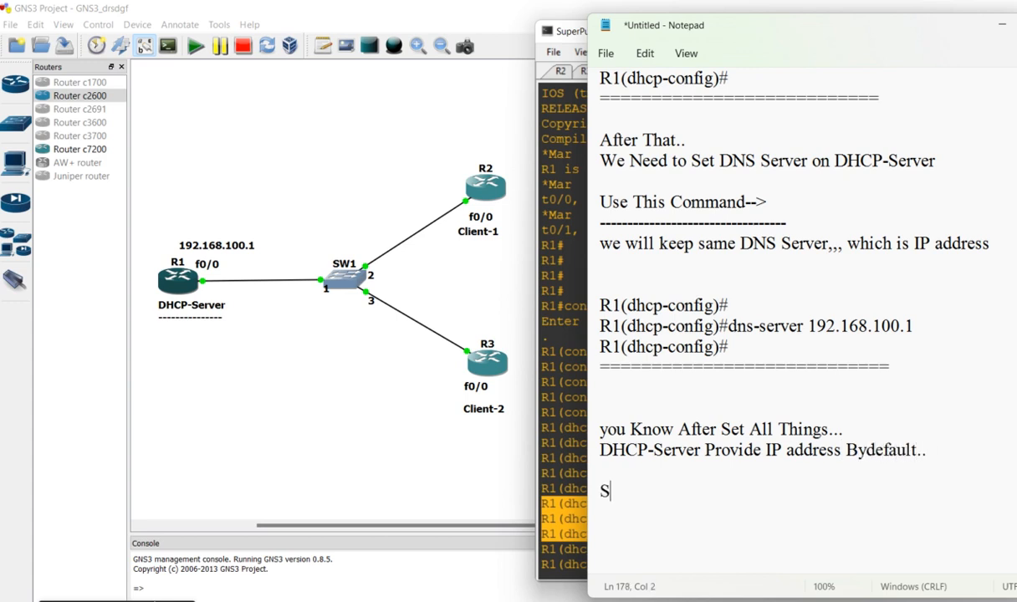
type("o, Now We ")
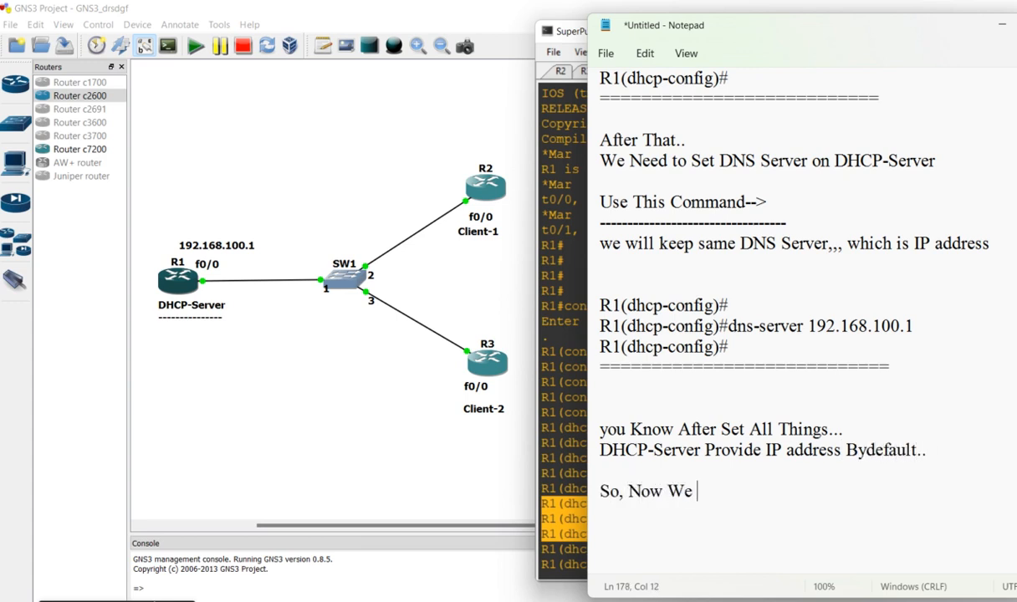
type("Need to Se")
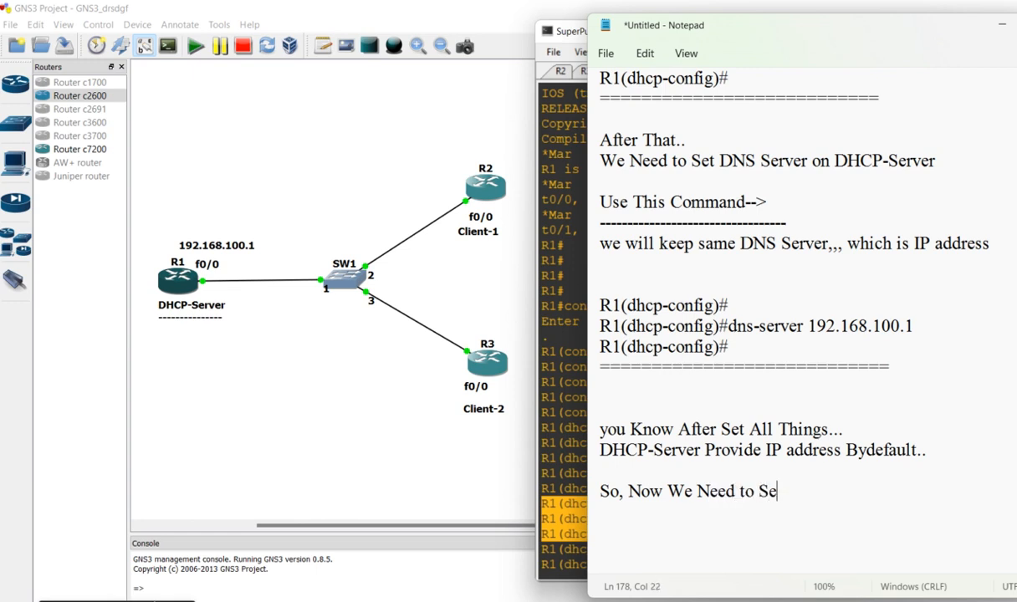
type("t Defaul")
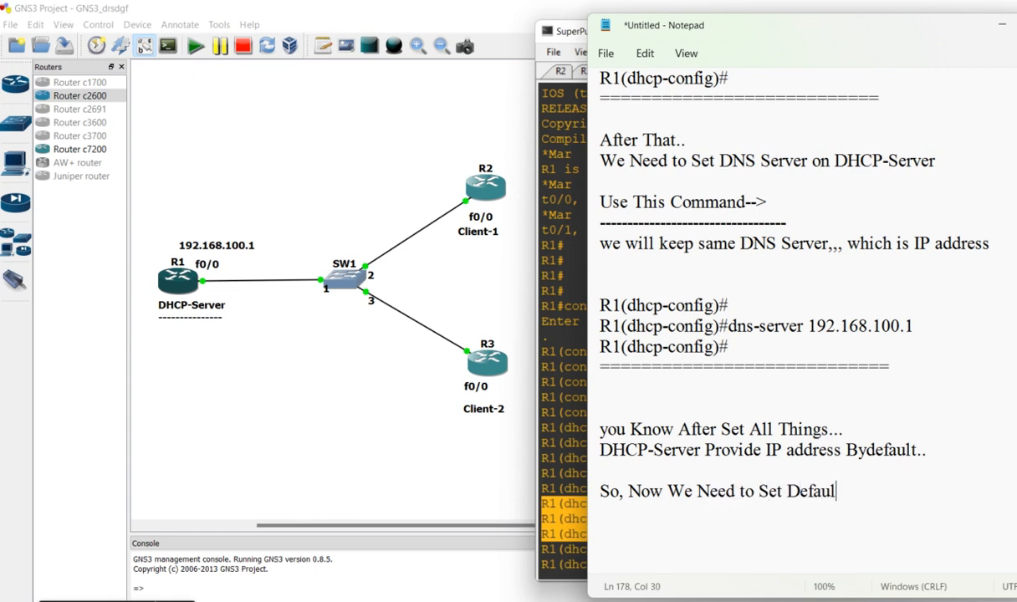
type("t Router Command")
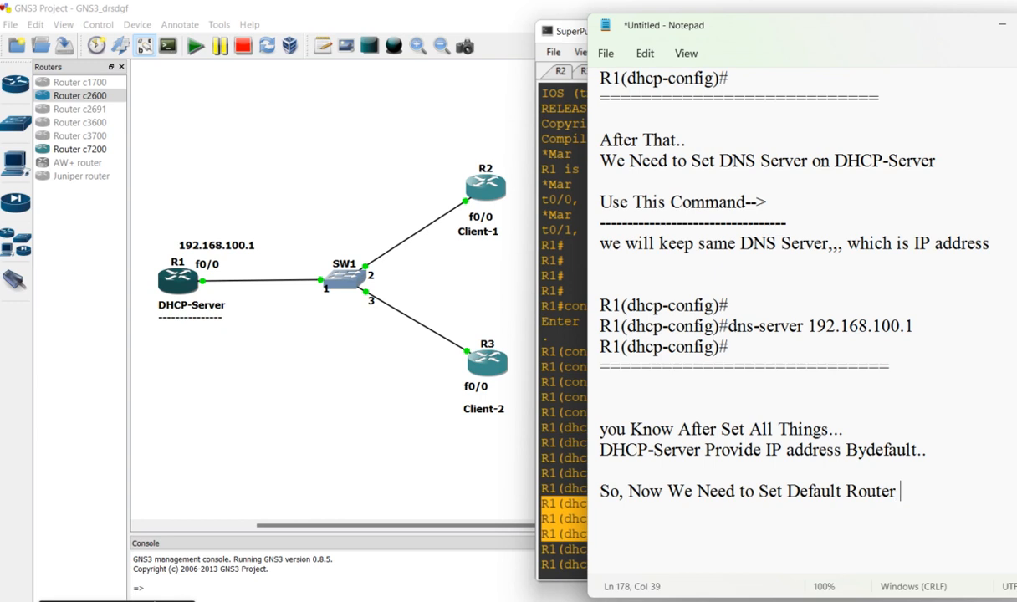
key("Return")
key("Return")
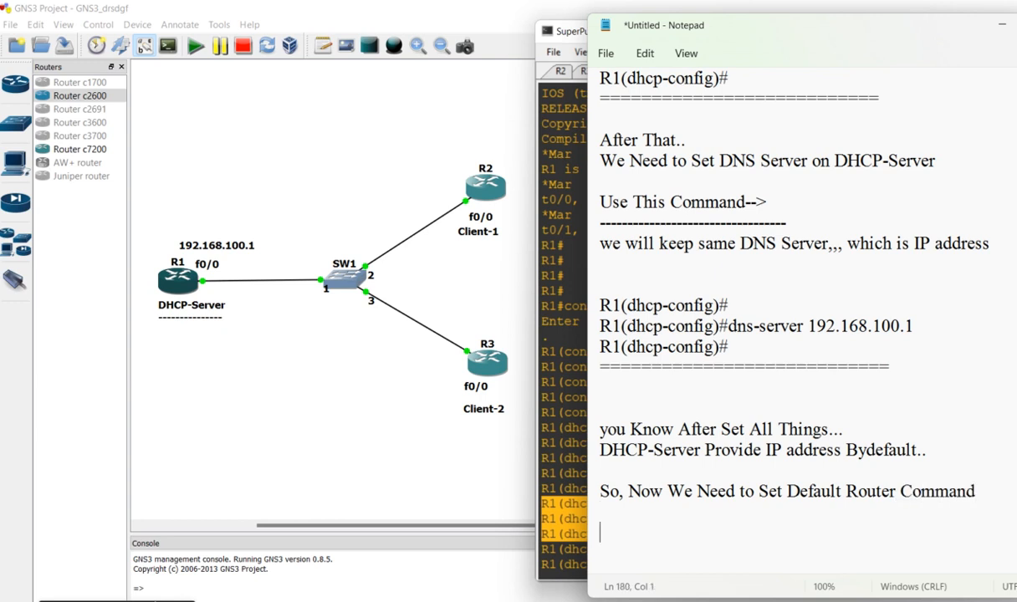
Add the line "in This Command We Will Use Same IP address" and leave blank lines below it
type("in This Command ")
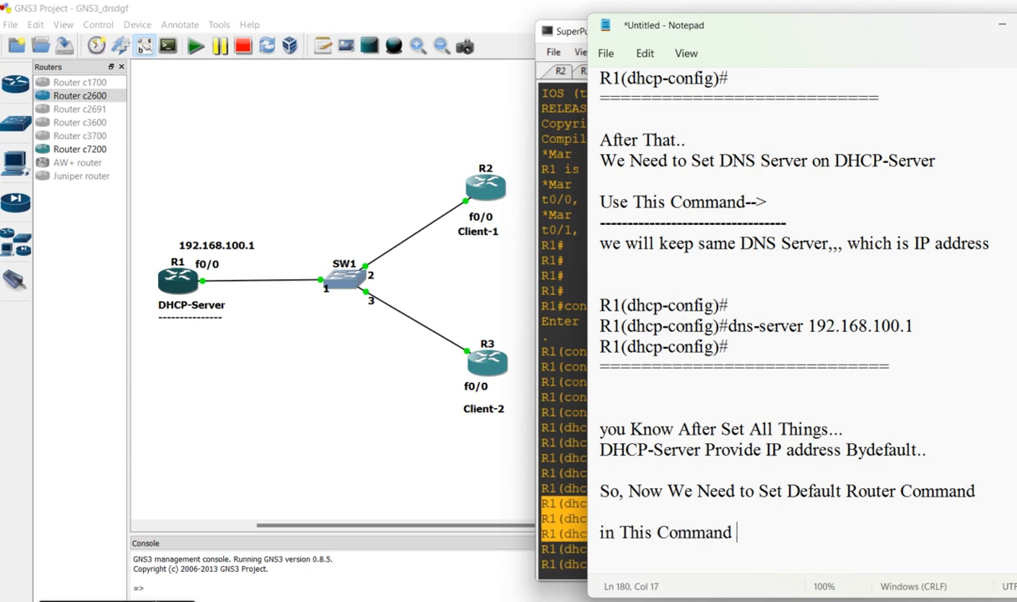
type("We Wi")
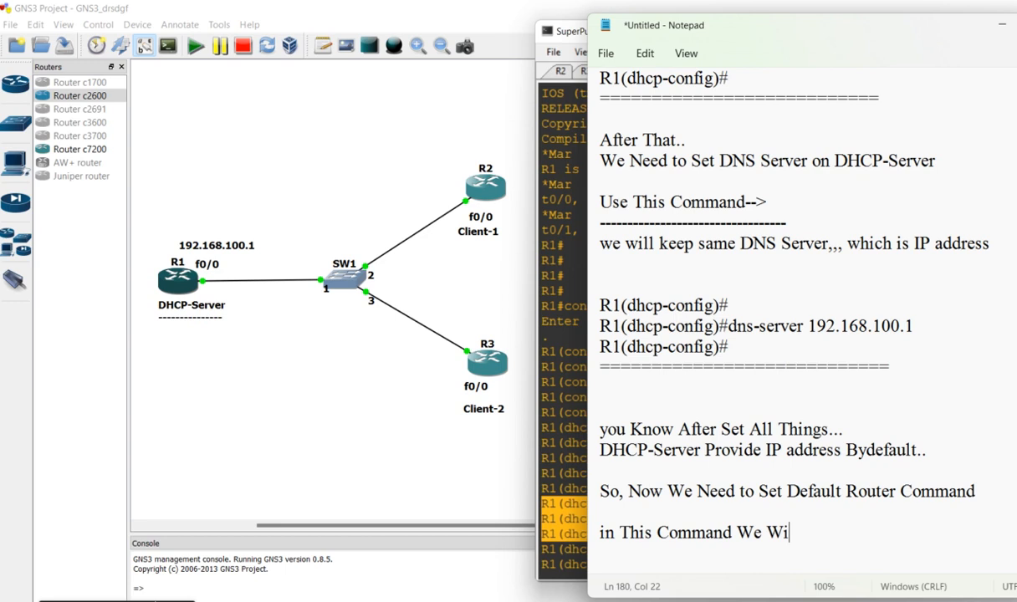
type("ll Use Same IP address")
key("Return")
key("Return")
key("Return")
key("Return")
key("Return")
key("Return")
key("Return")
key("Return")
key("Return")
key("Return")
key("Return")
key("Return")
key("Return")
key("Return")
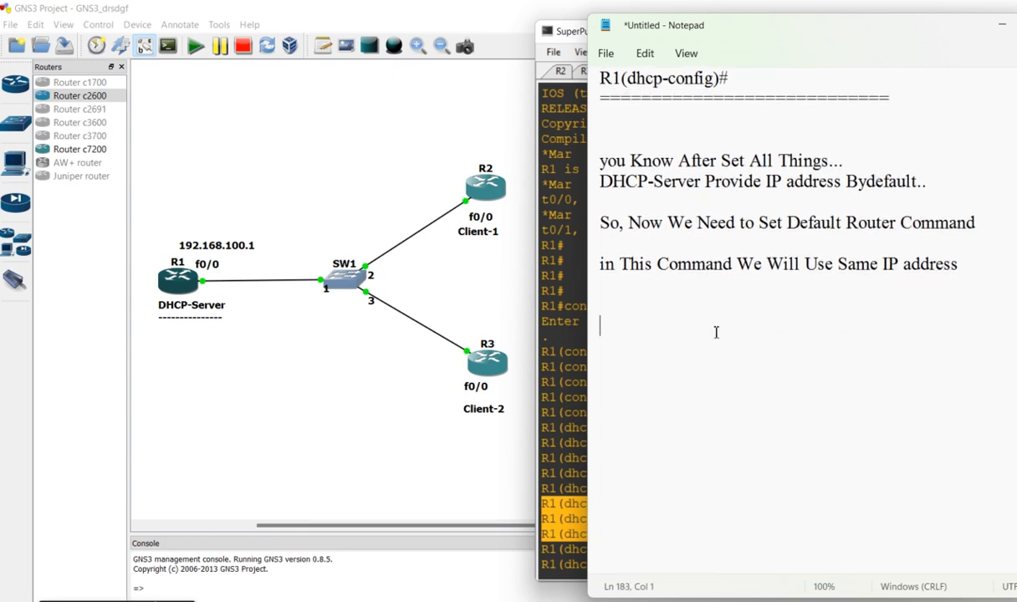
Switch to R1's SuperPuTTY console and run "default-router 192.168.100.1" for the DHCP pool
left_click(577, 351)
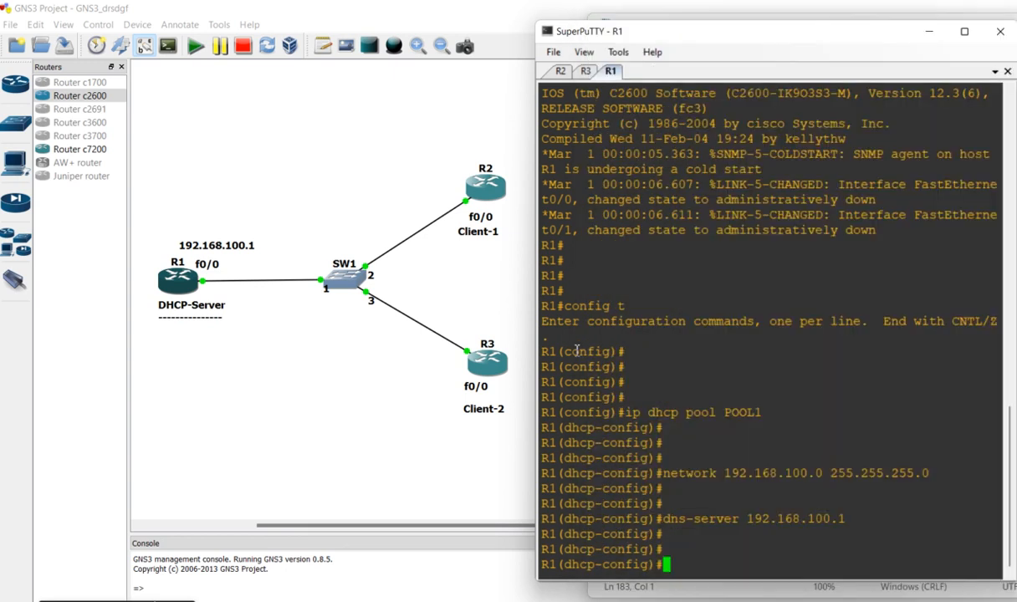
type("default-rou")
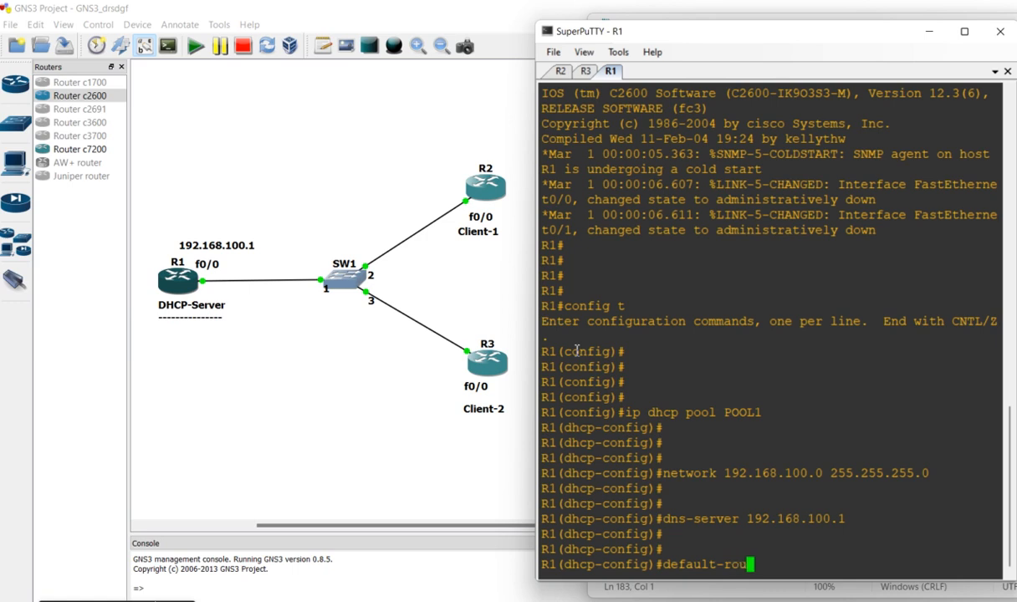
type("ter 192.168.100.1")
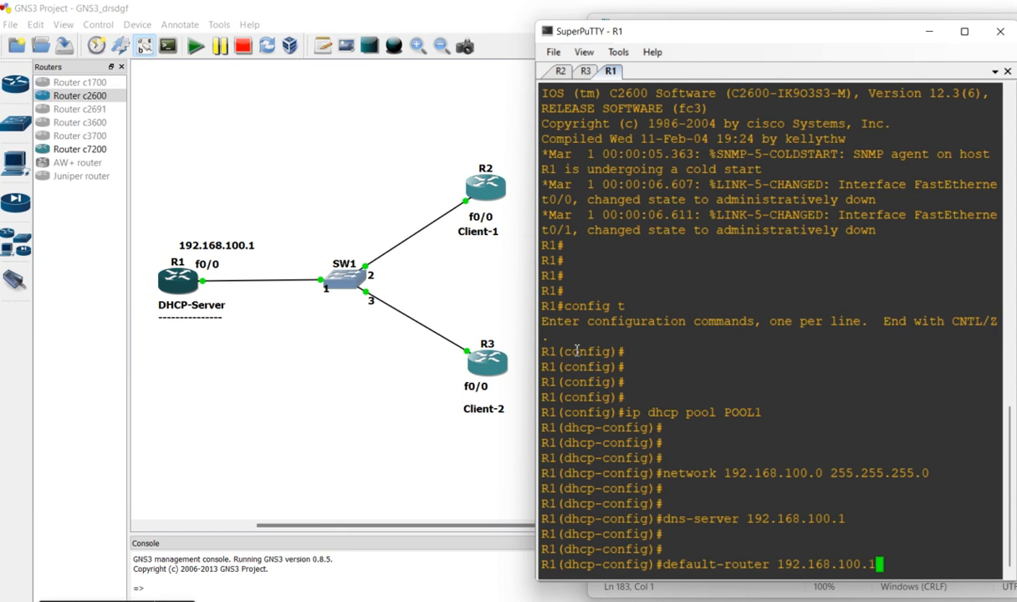
key("Return")
key("Return")
key("Return")
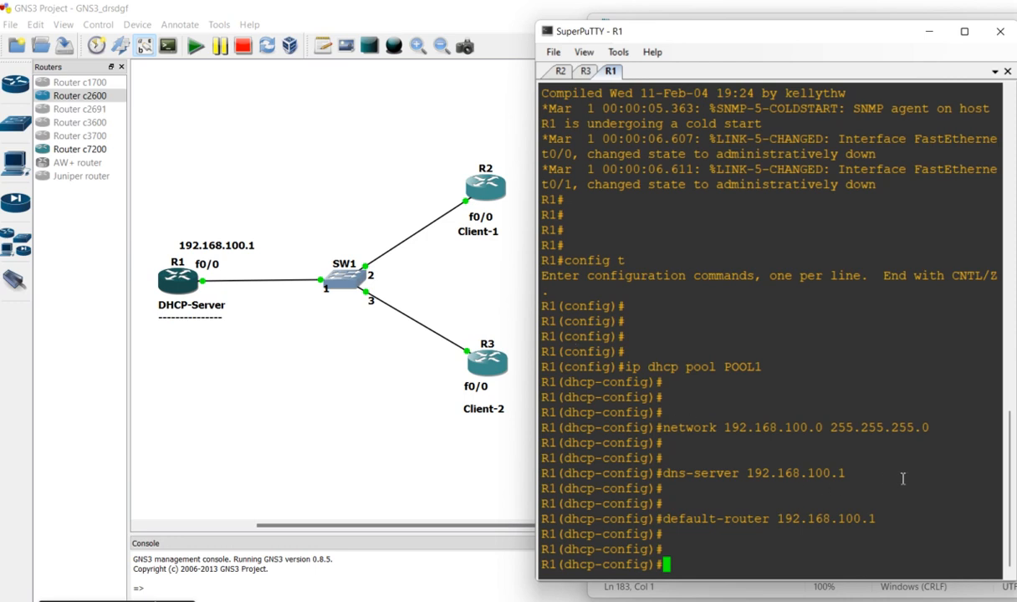
Copy the default-router console lines into the Notepad notes, closing them off with a row of equals signs and a blank line
left_click_drag(924, 488, 946, 557)
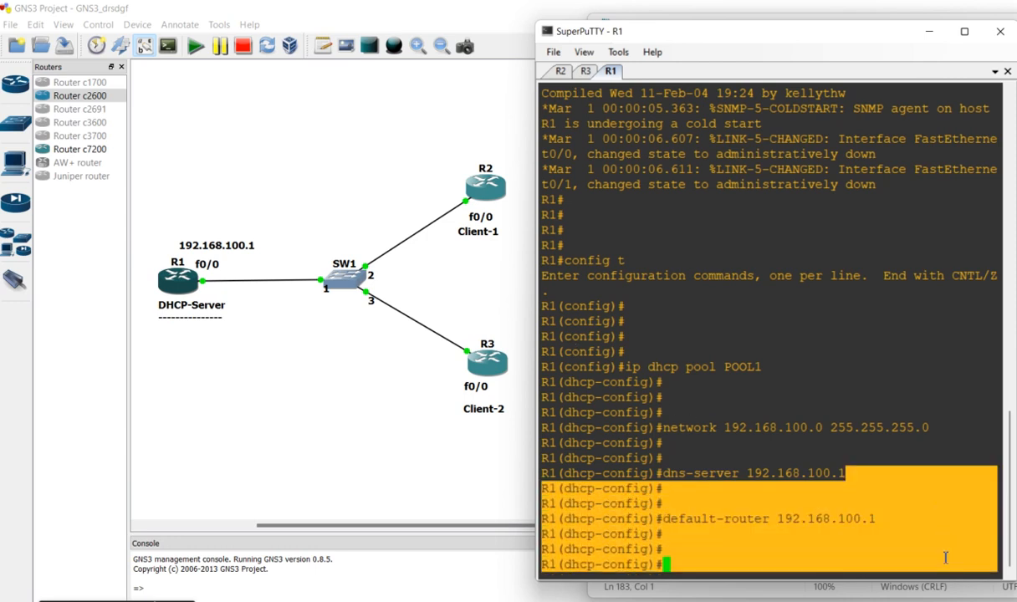
key("alt+Tab")
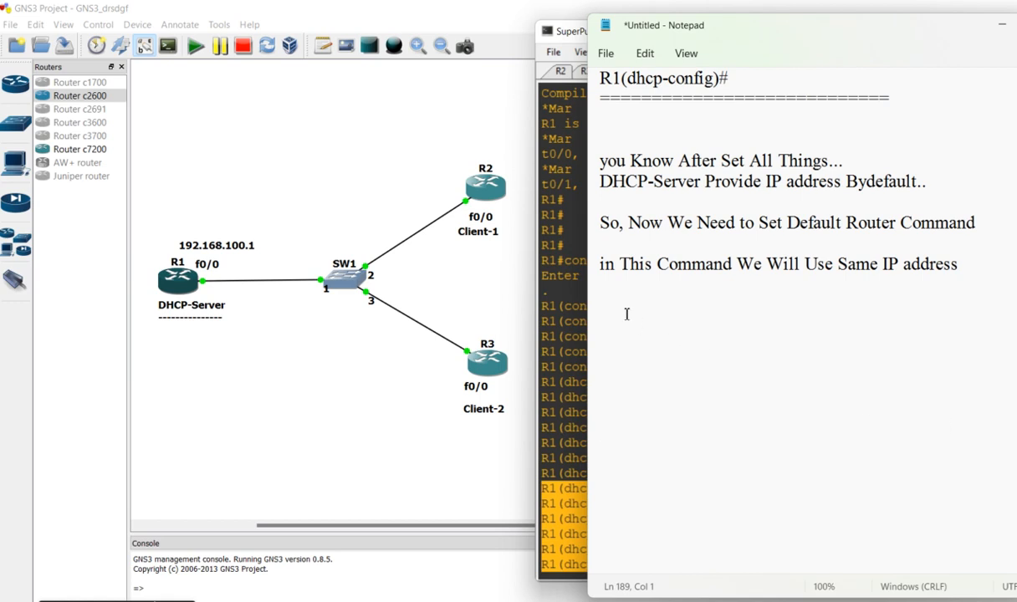
type("R1(dhcp-config)# R1(dhcp-config)# R1(dhcp-config)#default-router 192.168.100.1 R1(dhcp-config)# R1(dhcp-config)# R1(dhcp-config)#")
type("=")
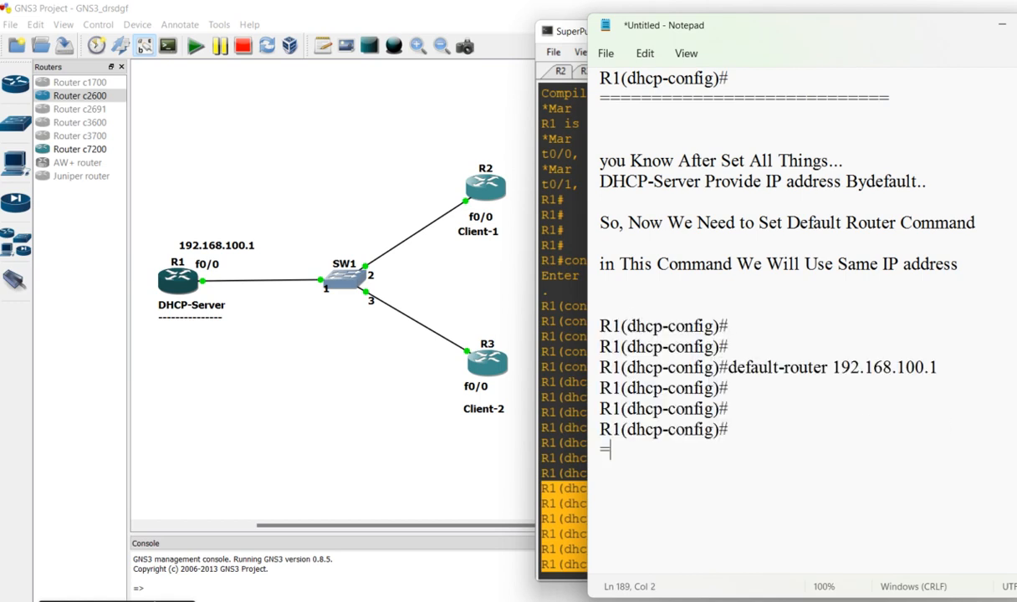
type("=============================")
key("Return")
key("Return")
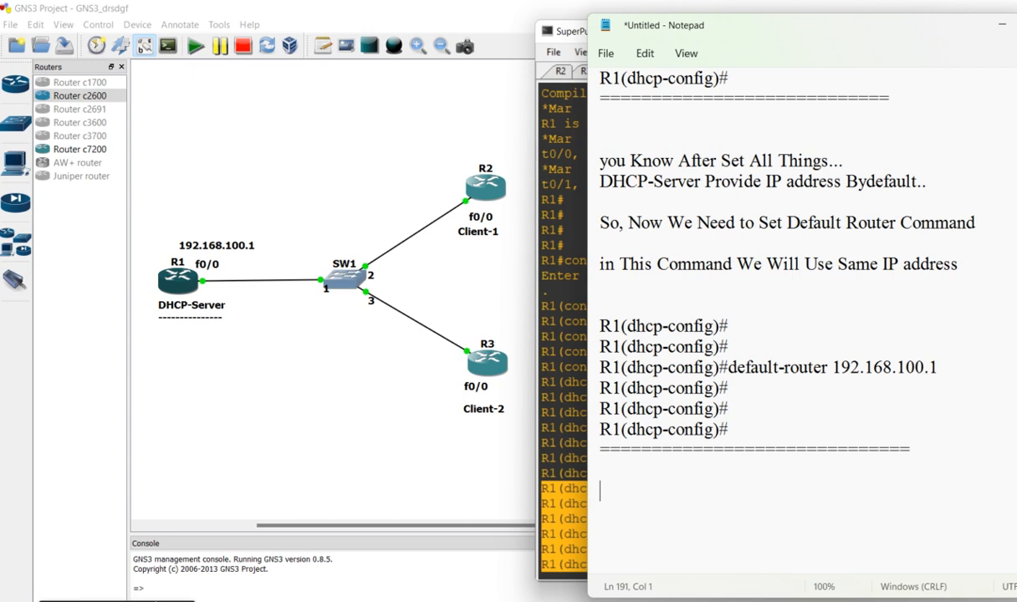
Add the lines "After That..." and "You Need to Set Expiration Date Of That IP addresses" below the separator
type("After That...")
key("Return")
type("You N")
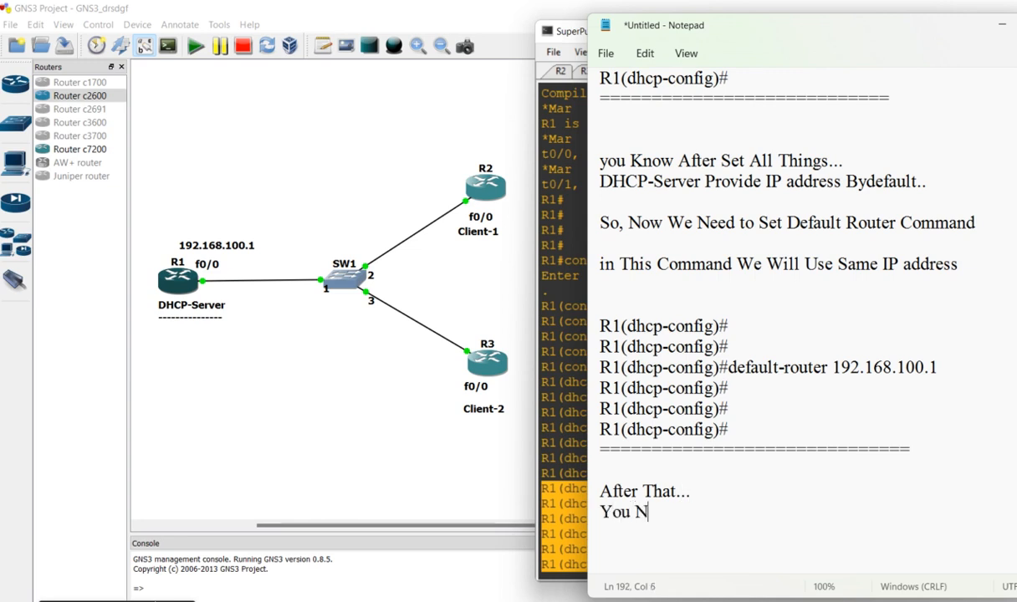
type("eed to Set")
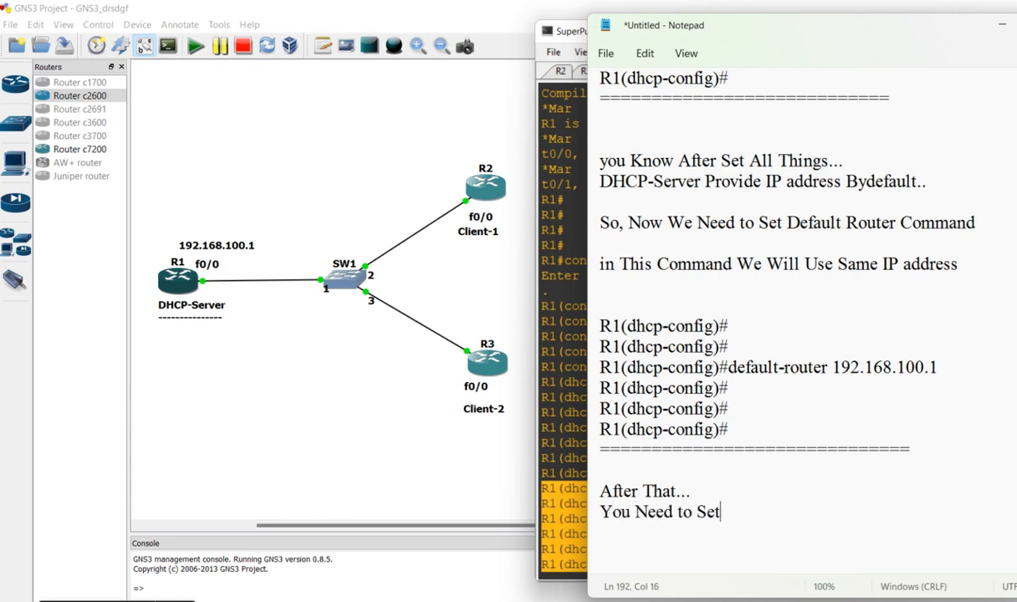
type(" Expirat")
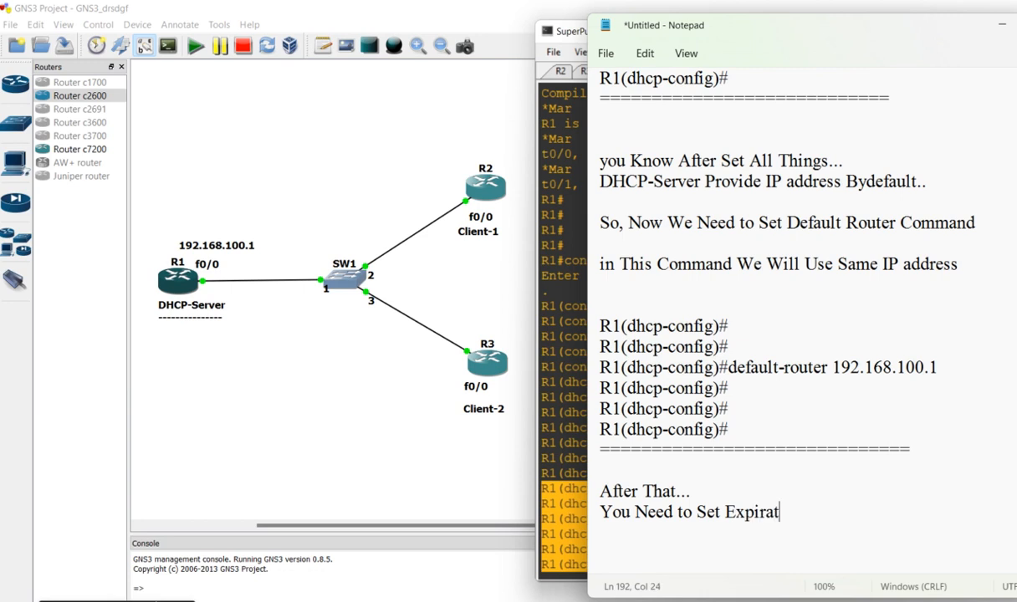
type("ion Date O")
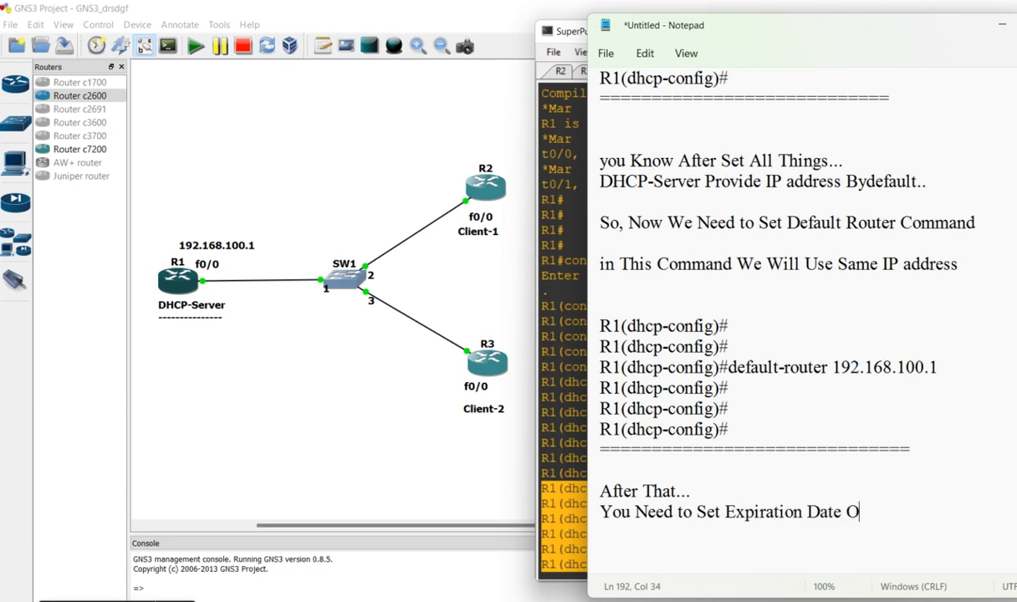
type("f That IP ad")
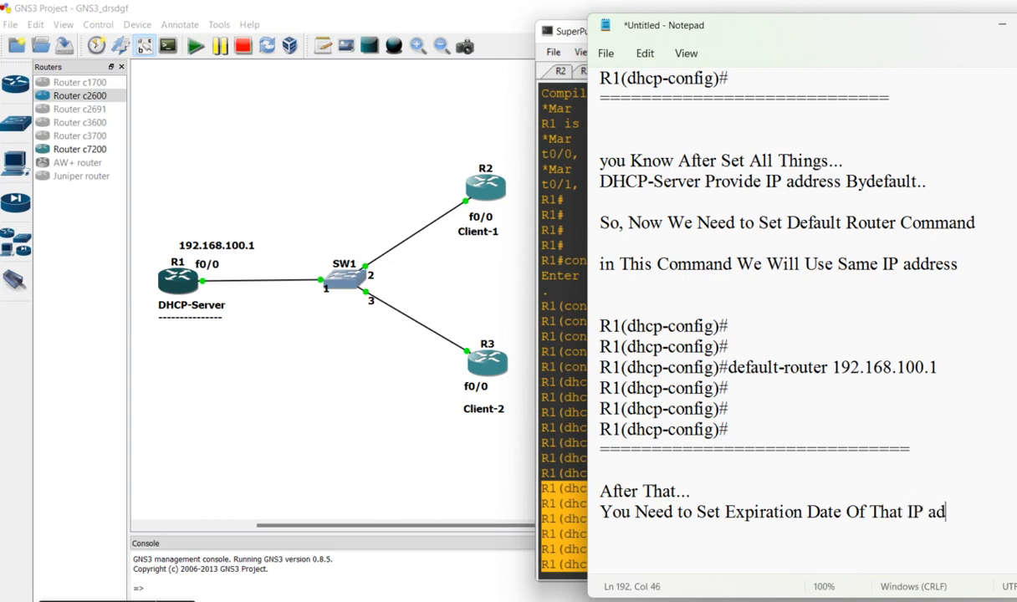
type("dresses")
Continue the expiration note on a new line with "which is Provide to Clients.."
key("Return")
type("which is Provide ")
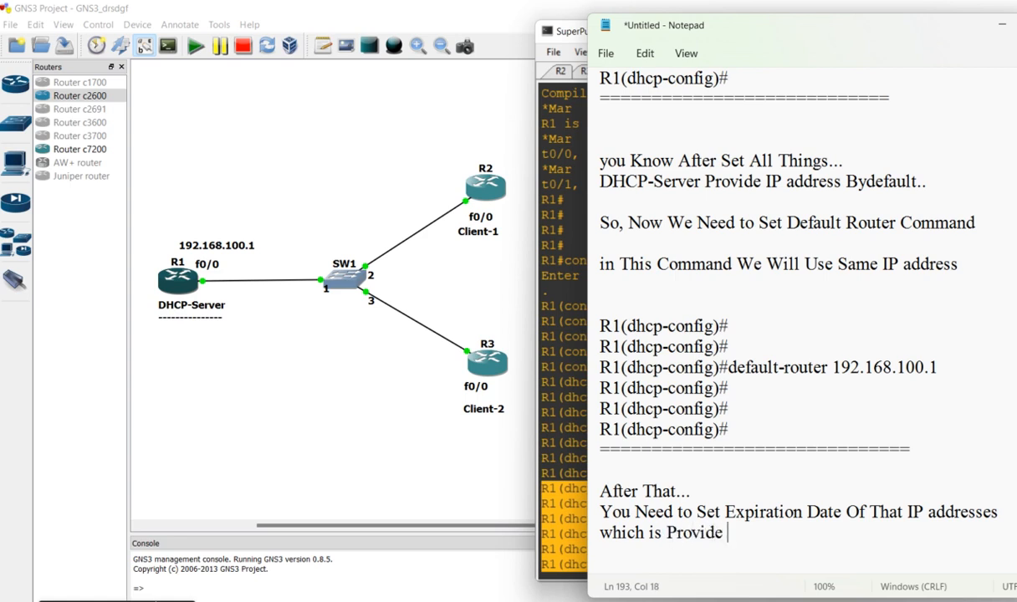
type("to Cli")
type("net")
key("BackSpace")
key("BackSpace")
type("en")
key("BackSpace")
key("BackSpace")
key("BackSpace")
type("ents..")
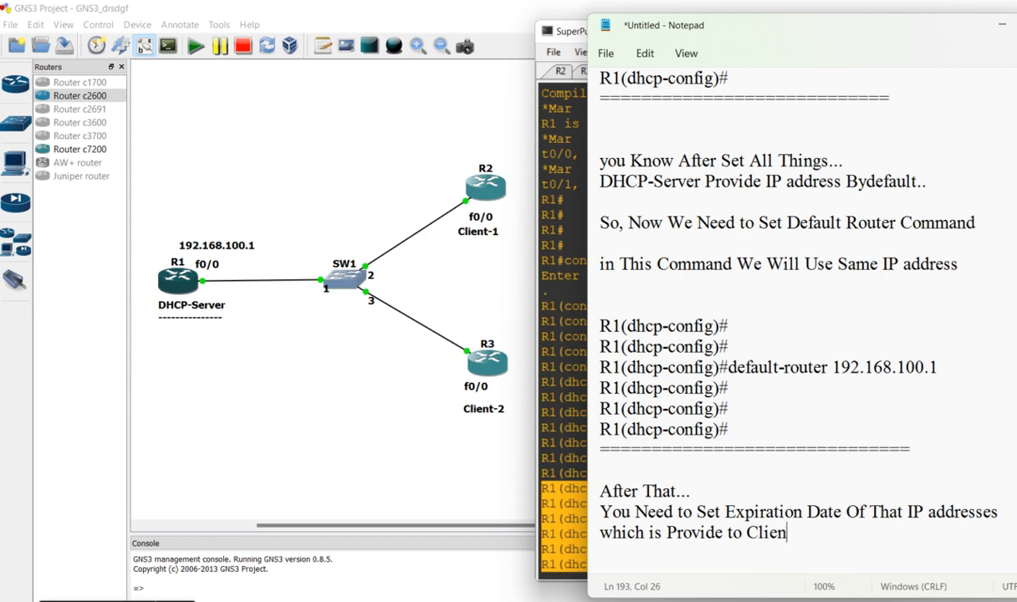
Leave a blank line, add "Yes, You Can Set a Expiration date Of IP address..." with blank lines after it, and place the cursor two lines below
key("Return")
key("Return")
type("Ye")
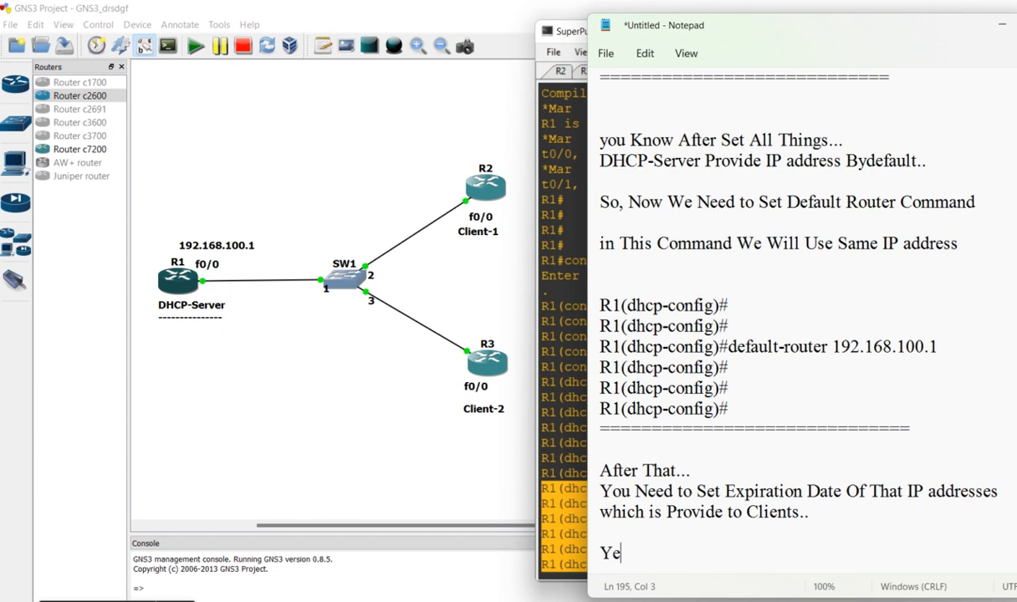
type("s, You C")
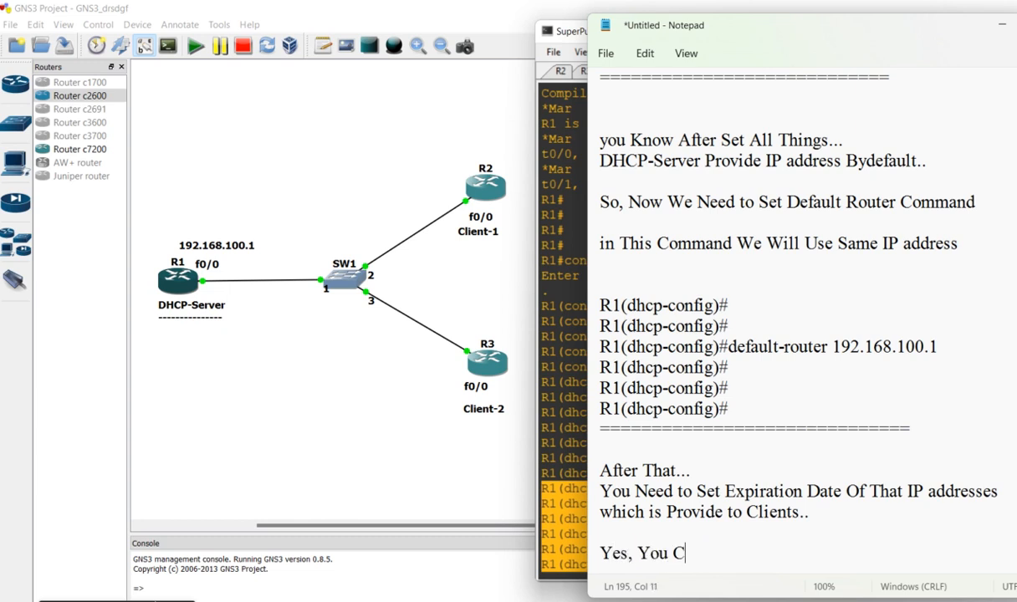
type("an Set a")
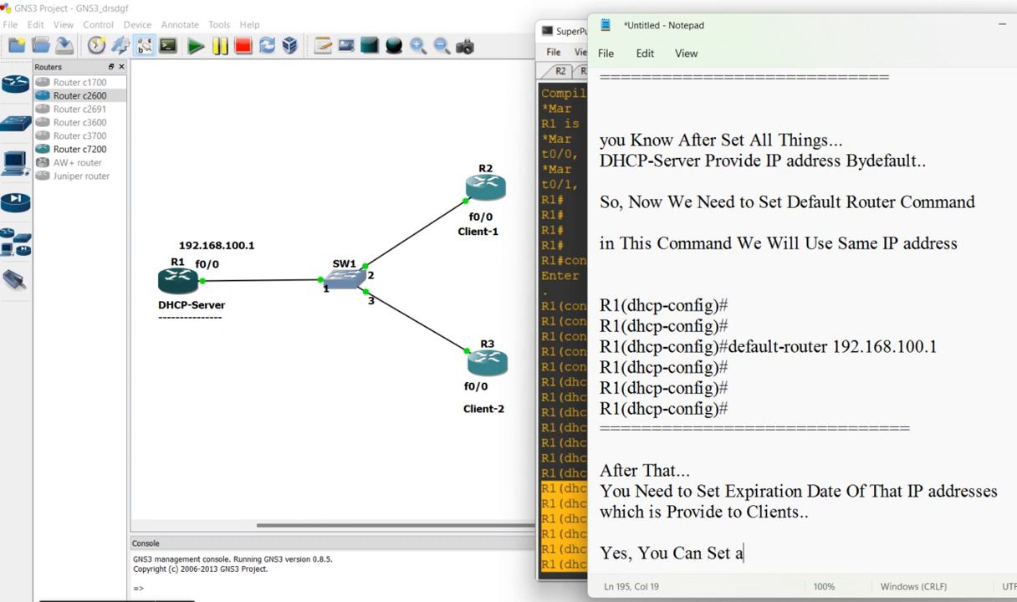
type(" Expira")
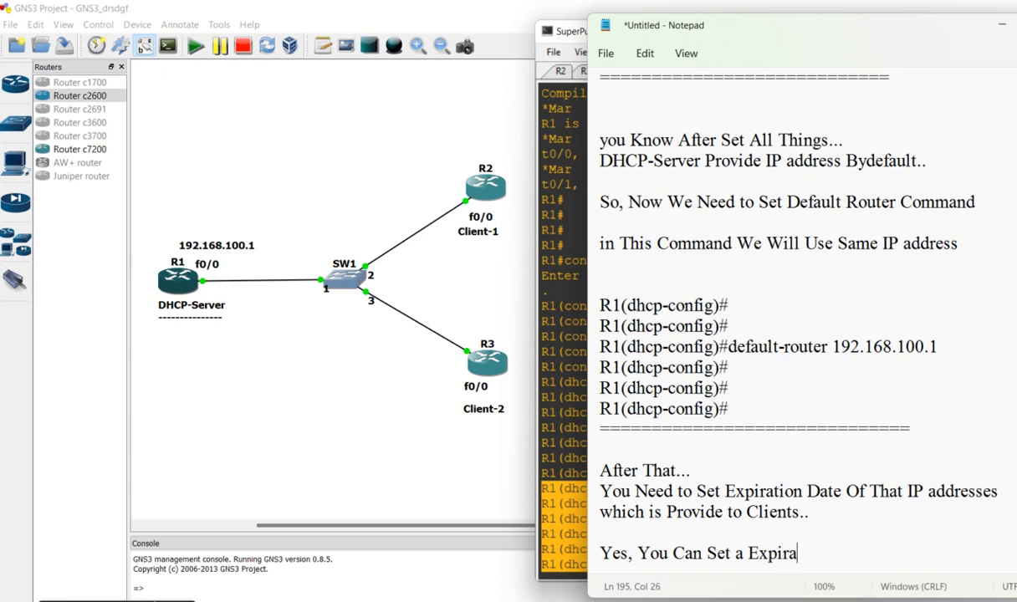
type("tion dat")
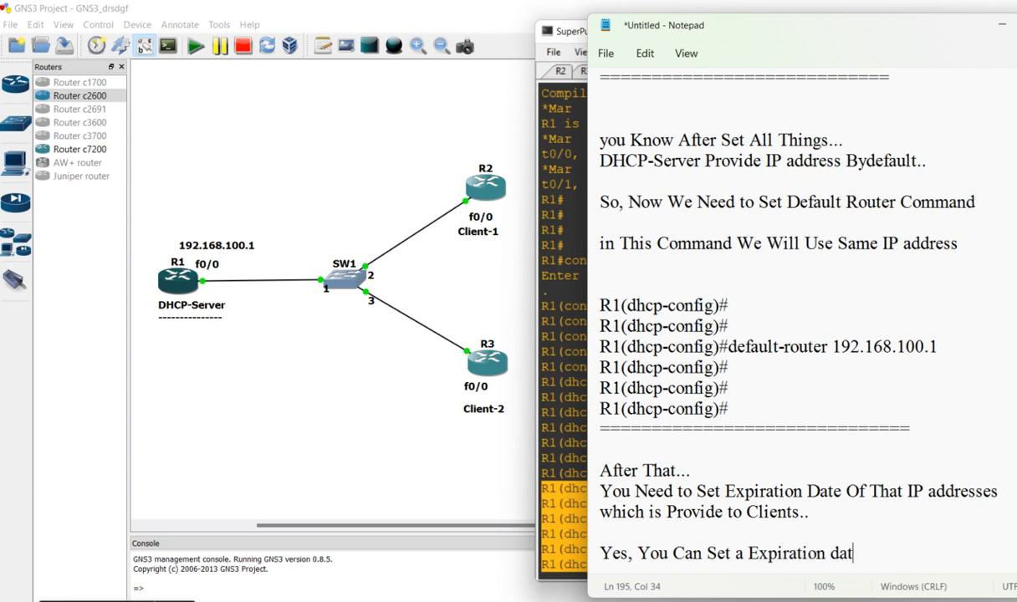
type("e Of IP a")
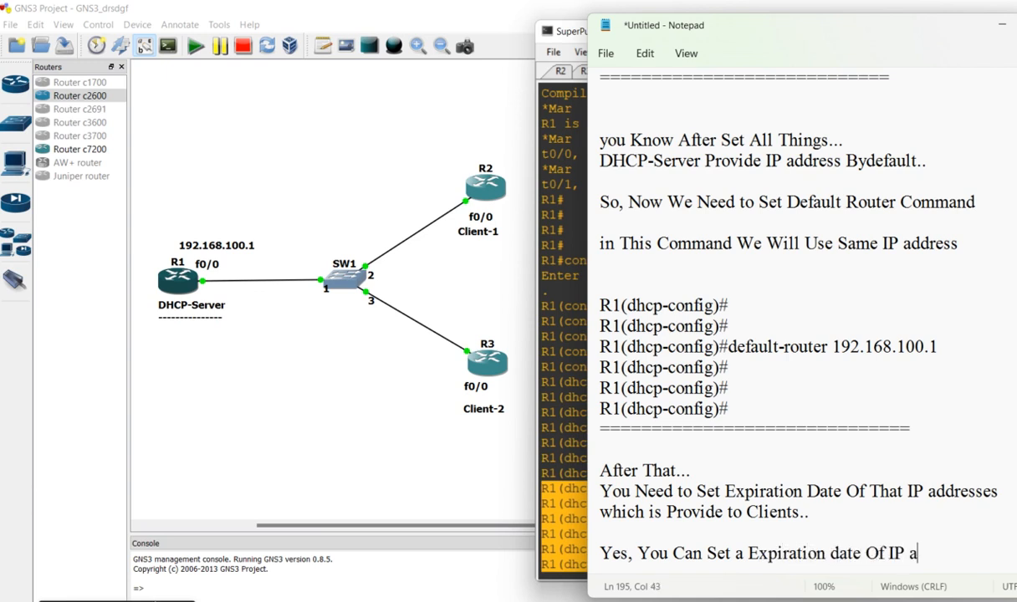
type("ddress...")
key("Return")
key("Return")
key("Return")
key("Return")
key("Return")
key("Return")
key("Return")
key("Return")
key("Return")
key("Return")
key("Return")
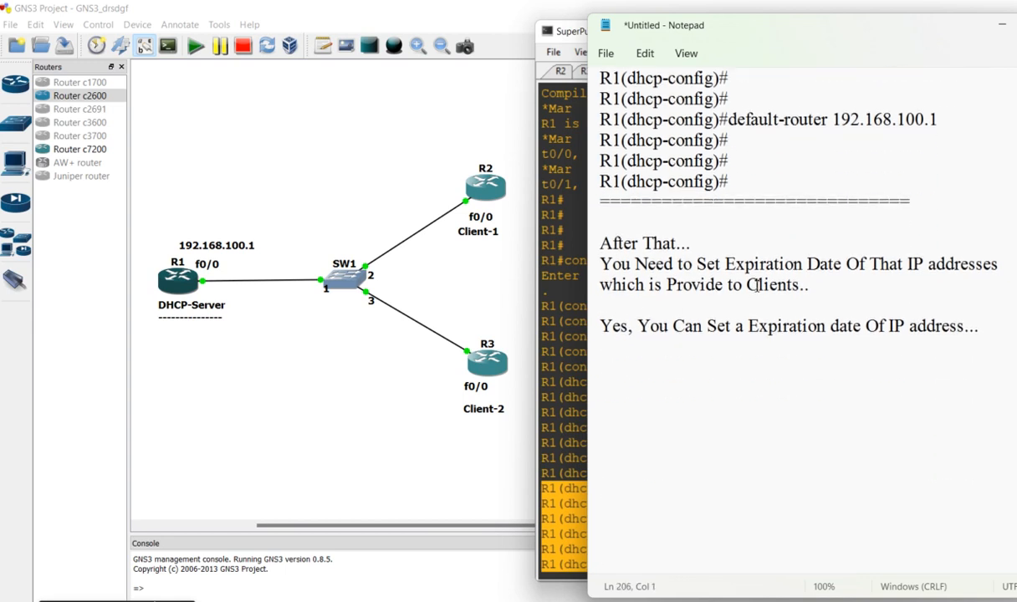
left_click_drag(995, 290, 953, 354)
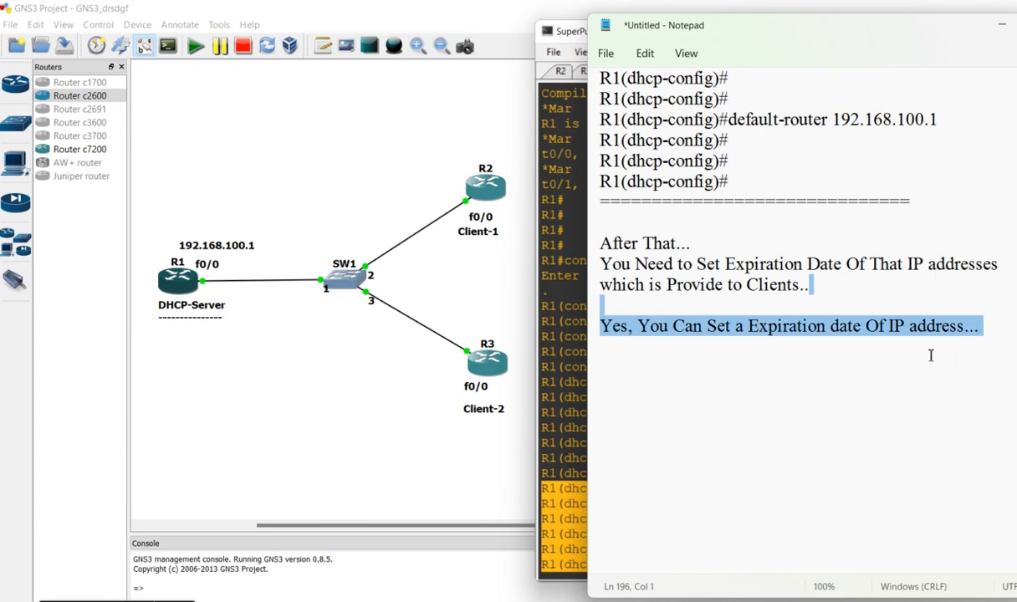
left_click(644, 361)
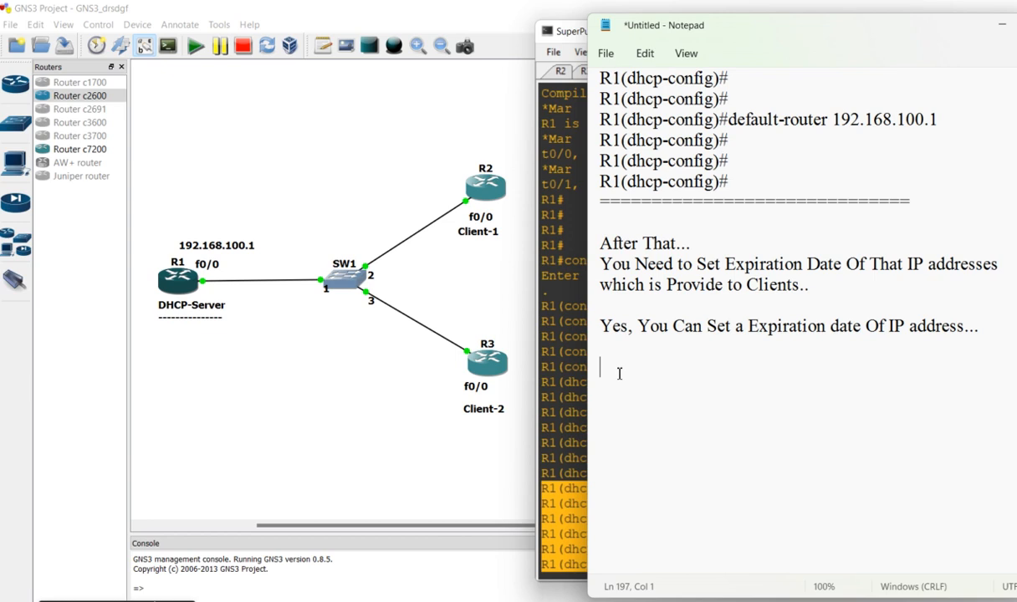
Add the line "Use This Command-->" to the notes and underline it with a row of dashes
type("Use This Command-->")
key("Return")
type("------------------------------------")
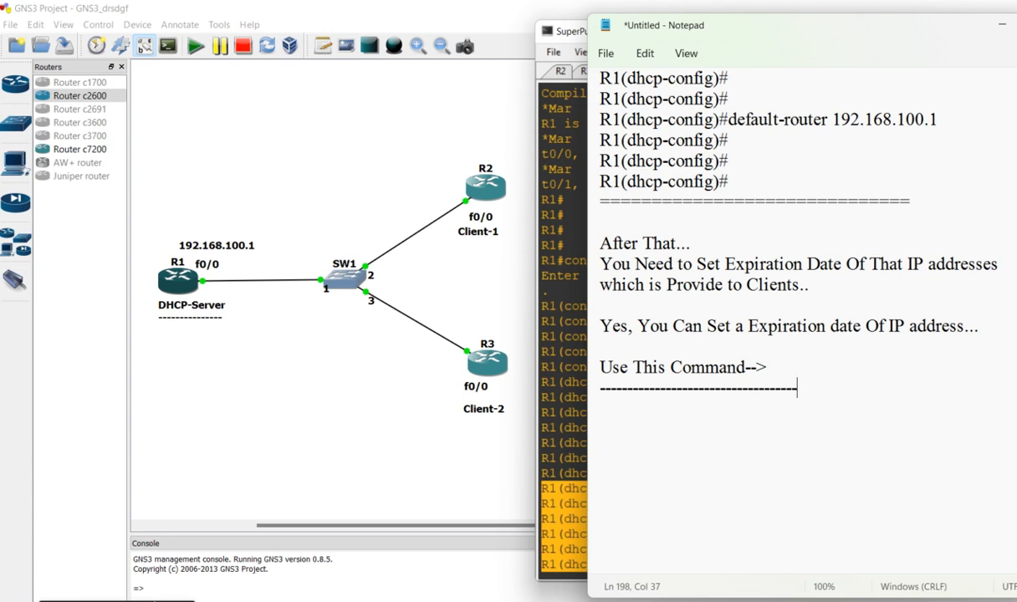
Insert the line "Suppose We Want to Provide IP address only for 10 Days" directly under the "Yes, You Can Set a Expiration date" line
key("Up")
key("Up")
key("Return")
key("Up")
type("Su")
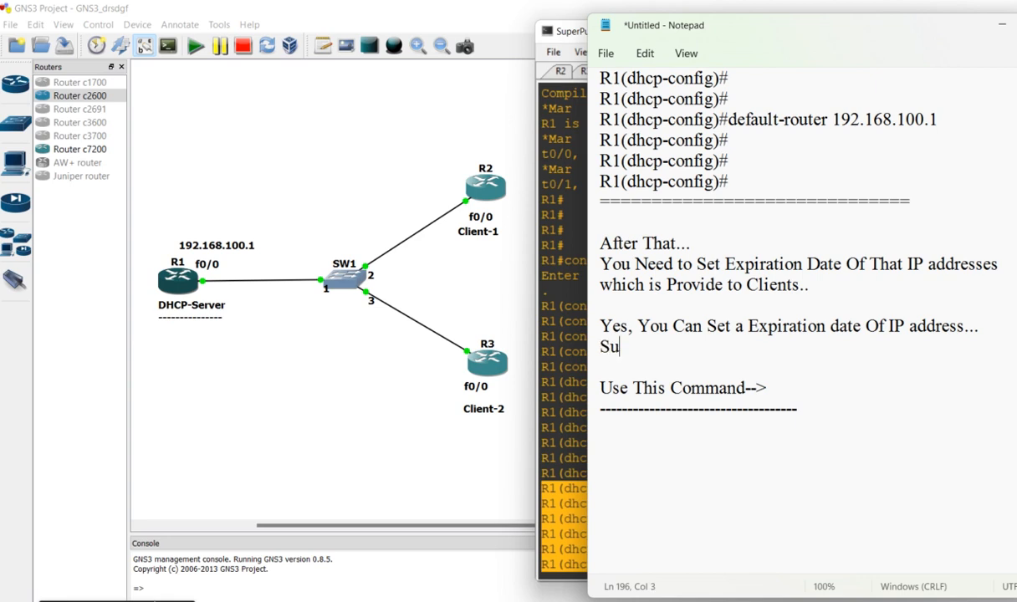
type("ppose We Want to")
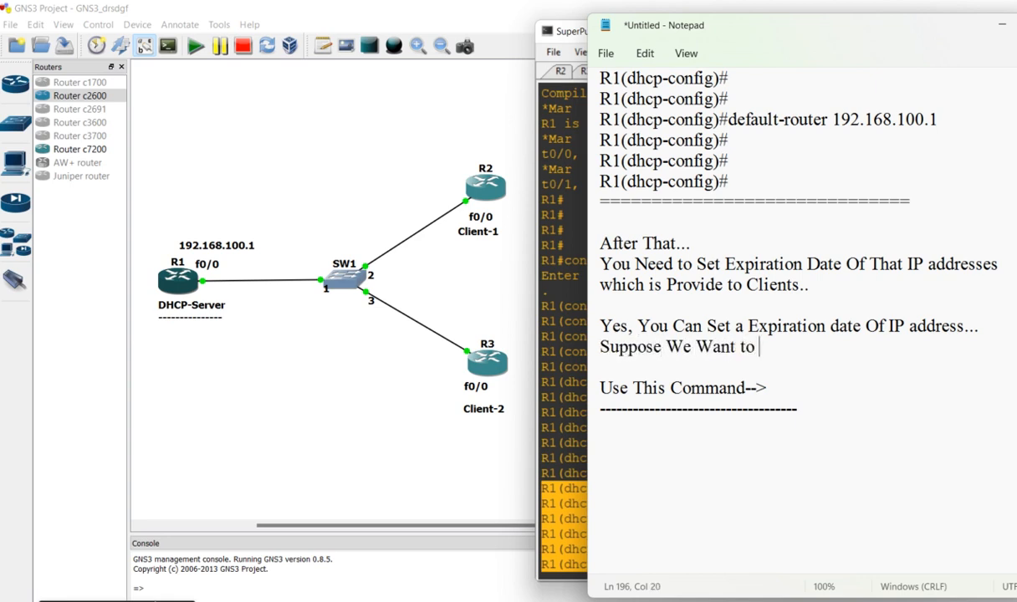
type(" Provide")
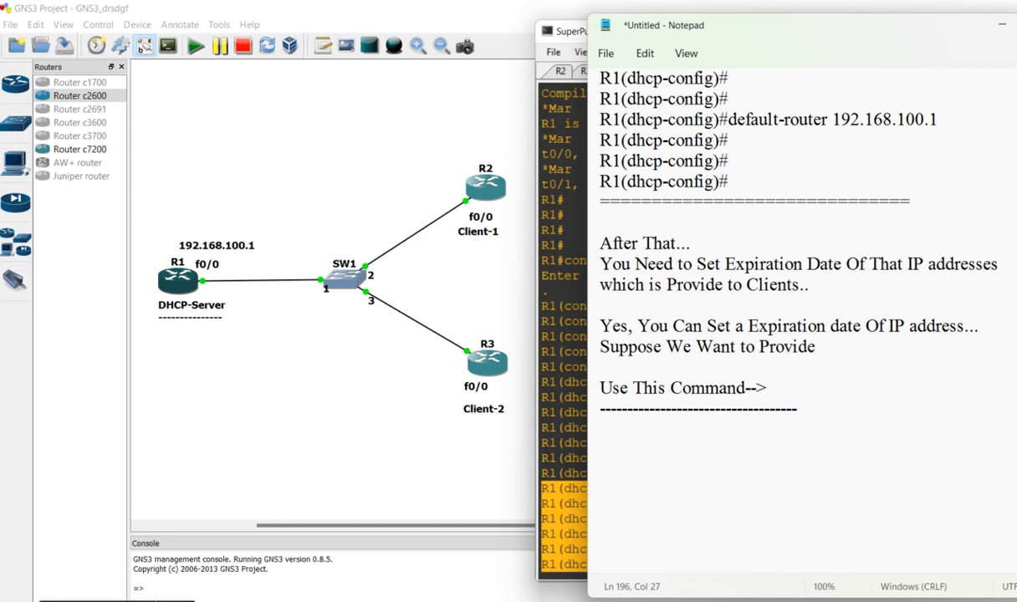
type(" IP address Toi")
key("BackSpace")
key("BackSpace")
key("BackSpace")
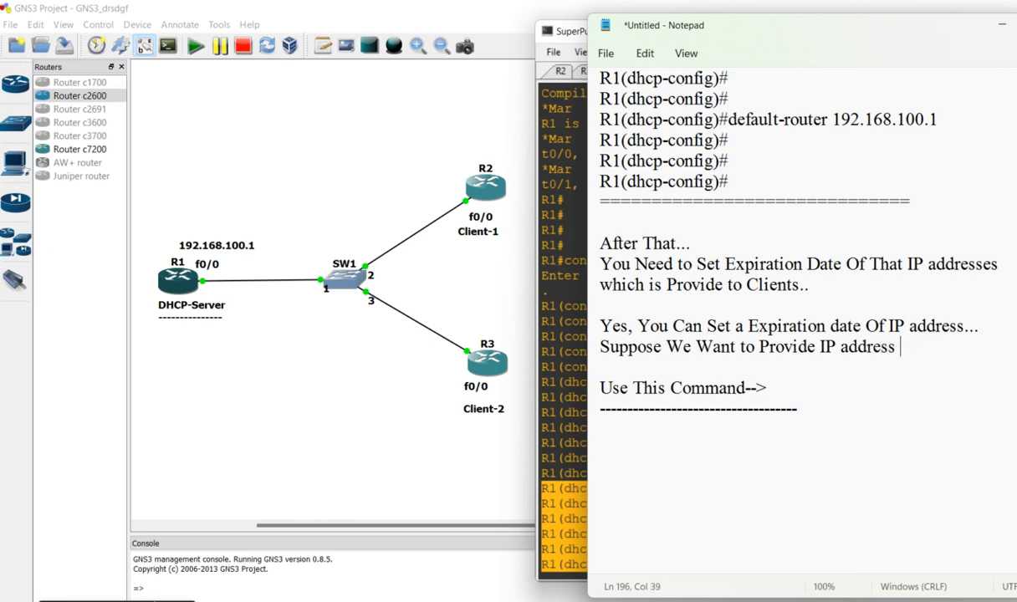
type("only fo")
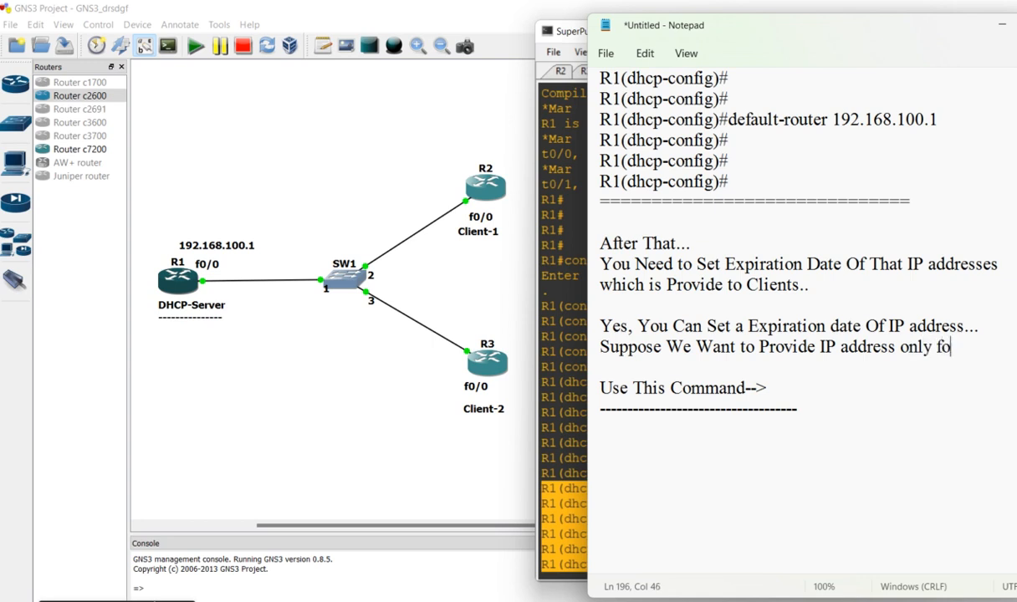
type("r 10 Days")
key("Return")
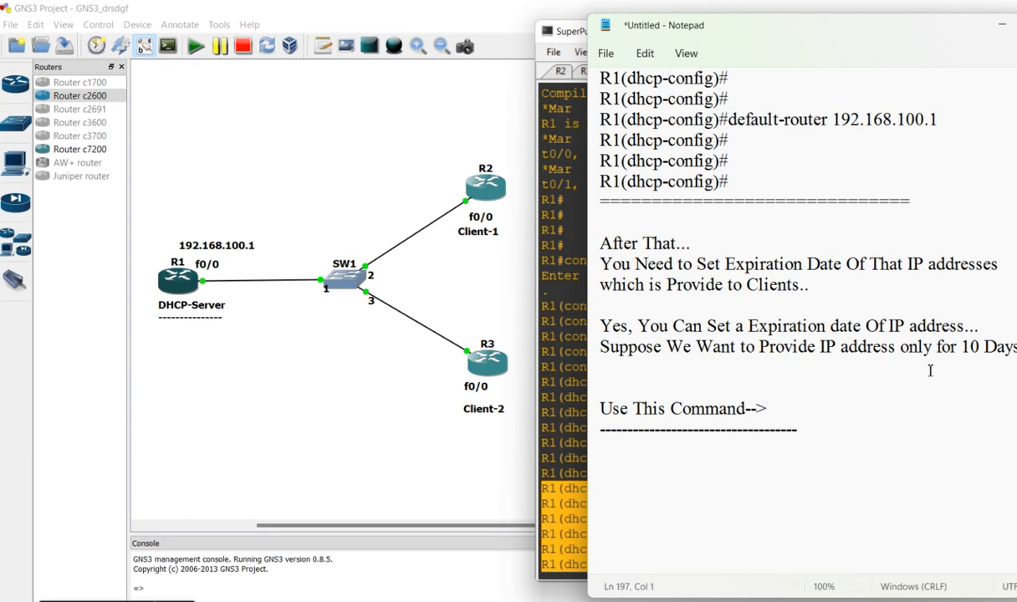
Break the line before "only for 10 Days" and place the cursor below the row of dashes
left_click(907, 348)
key("Return")
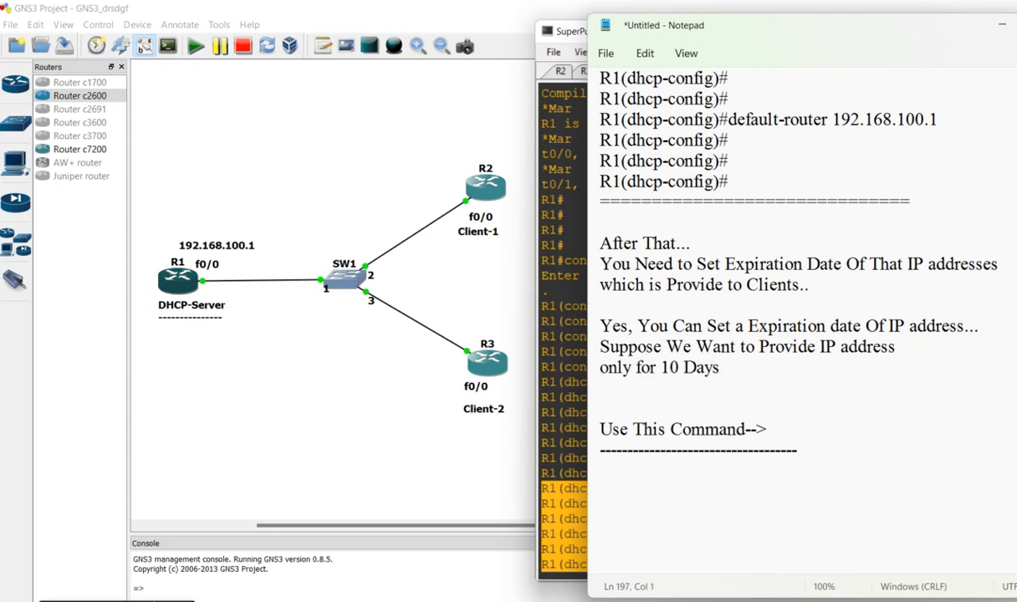
double_click(716, 368)
left_click_drag(674, 368, 577, 350)
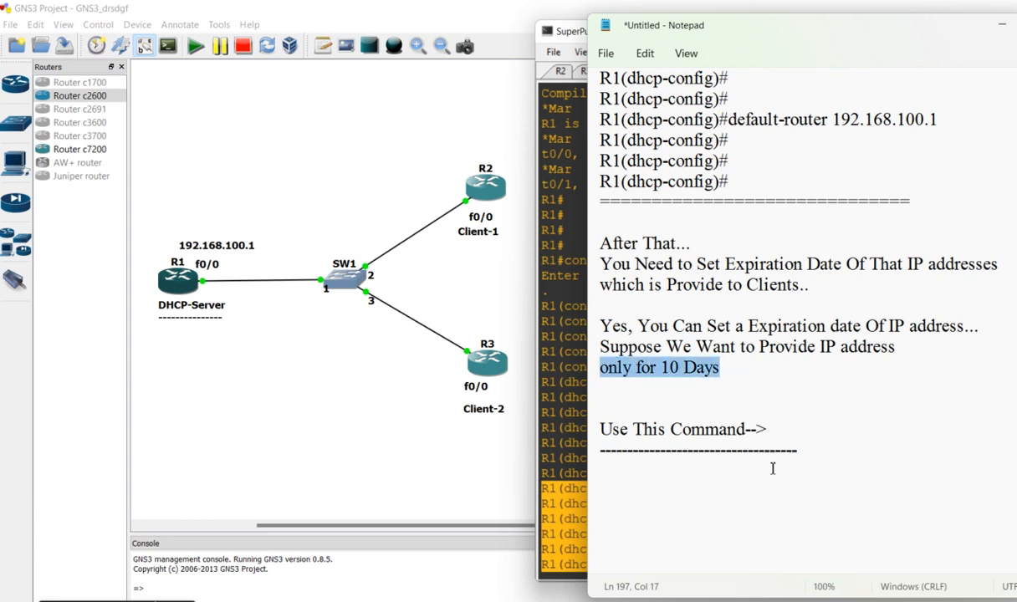
left_click(684, 471)
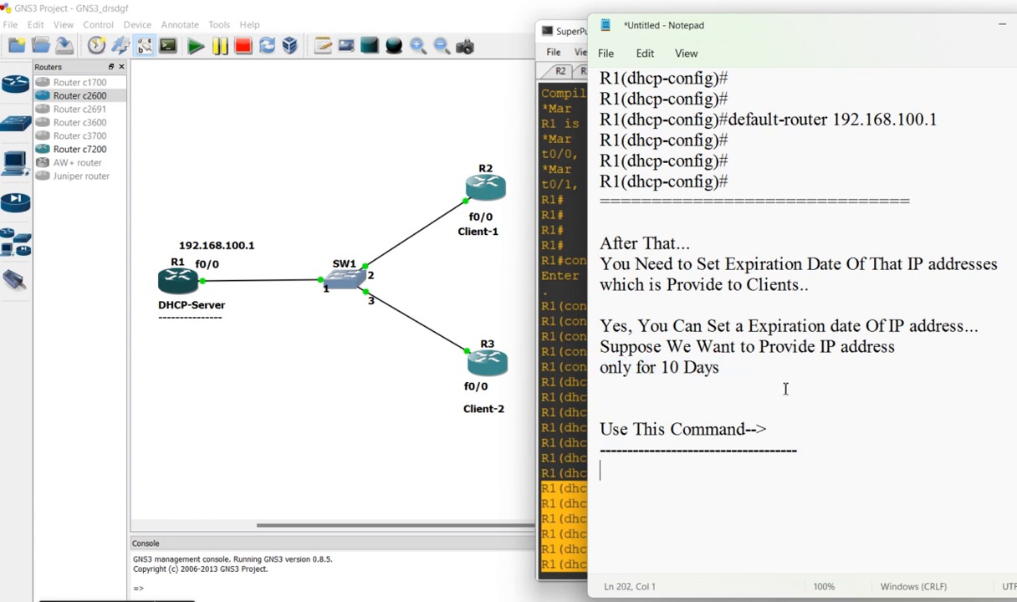
Switch to the R1 console and list the options of the DHCP pool's lease command with "lease ?"
left_click(586, 366)
left_click(561, 366)
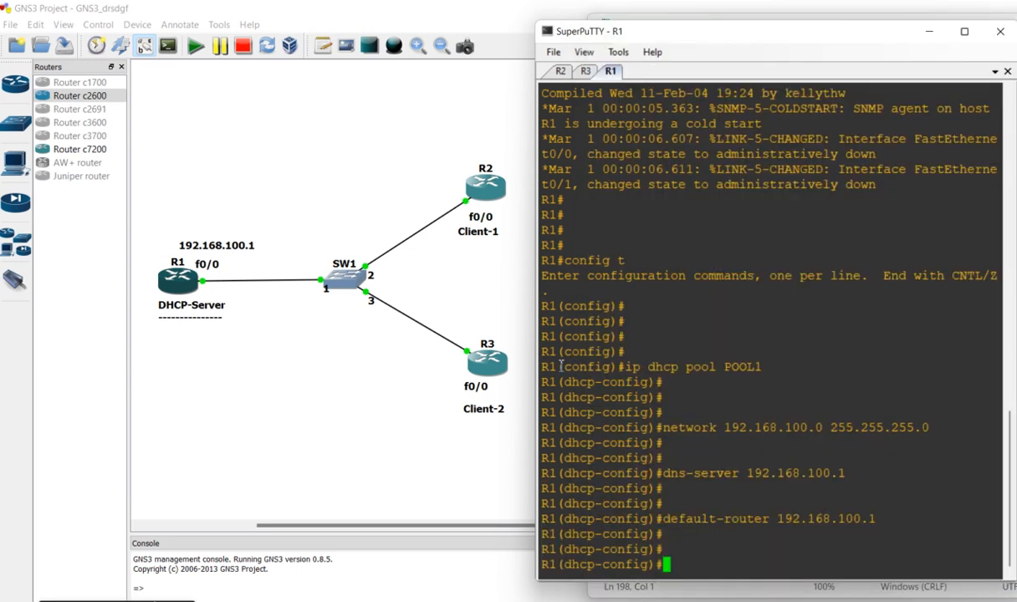
type("lease")
type("?")
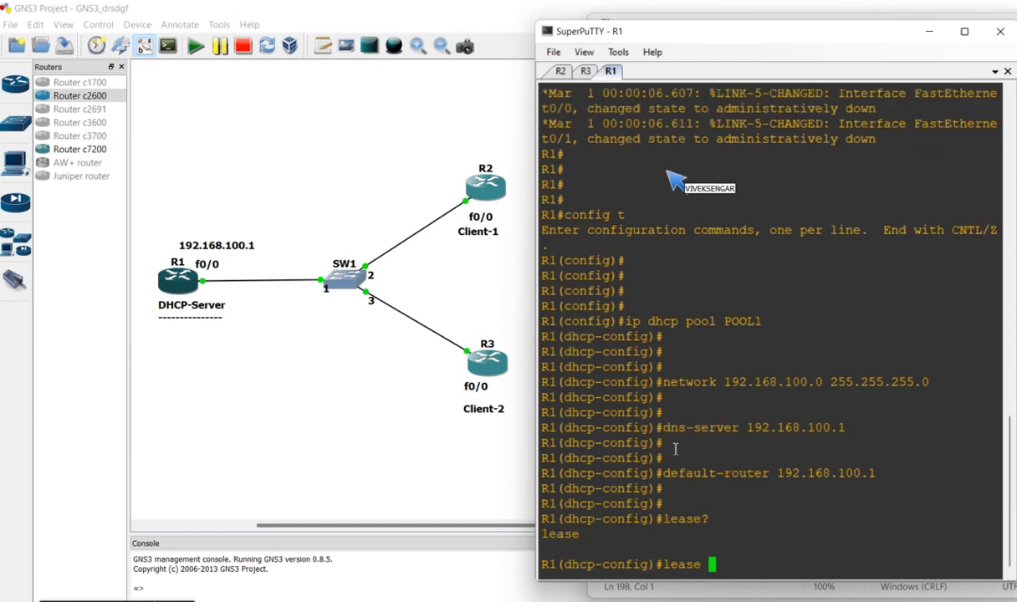
type(" ?")
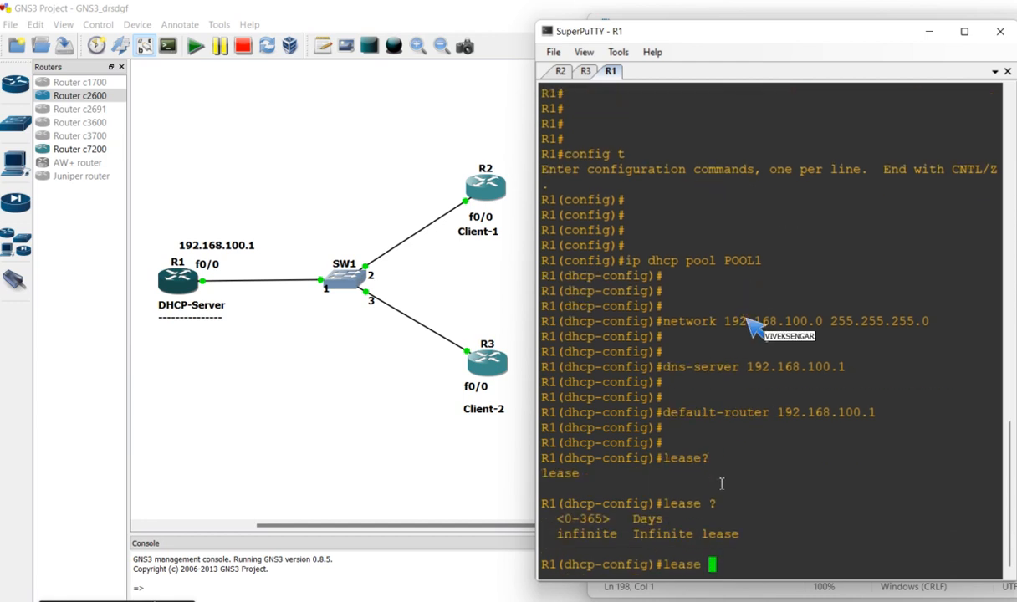
left_click_drag(728, 504, 559, 519)
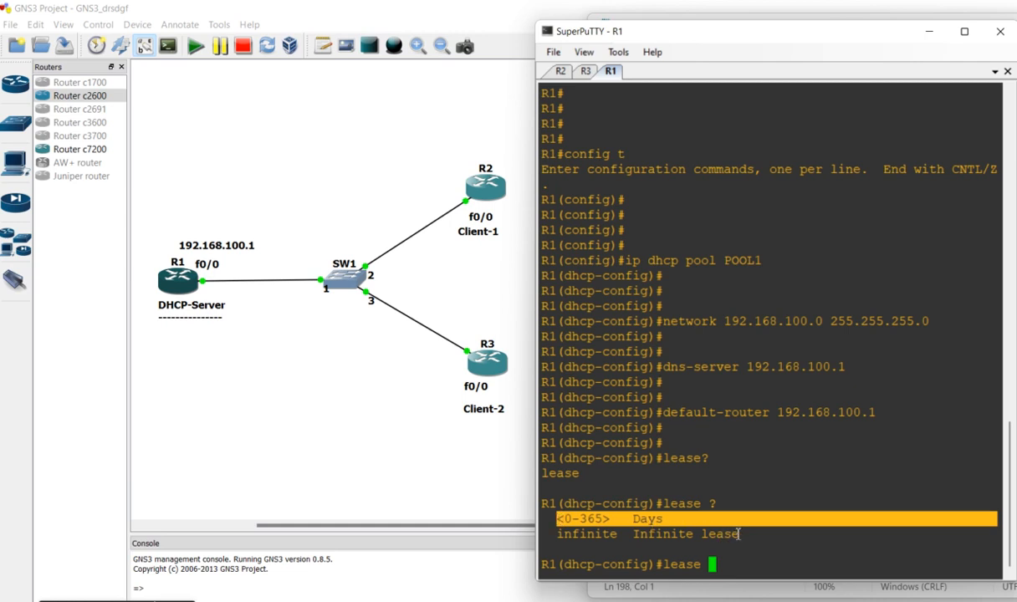
left_click(732, 565)
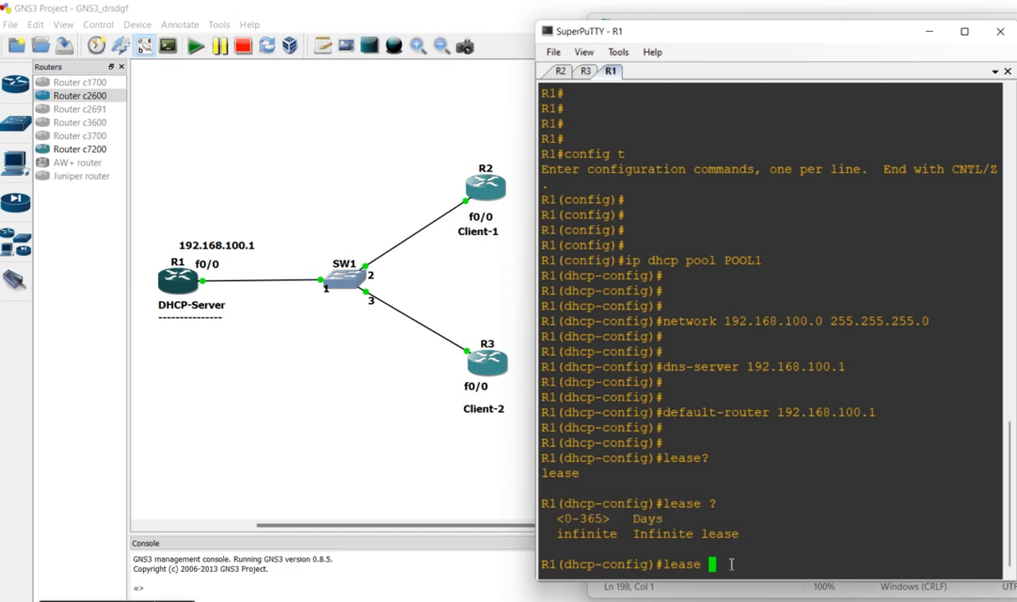
Set POOL1's lease to 10 days with "lease 10" and add a few empty prompt lines
type("10")
left_click_drag(758, 566, 658, 565)
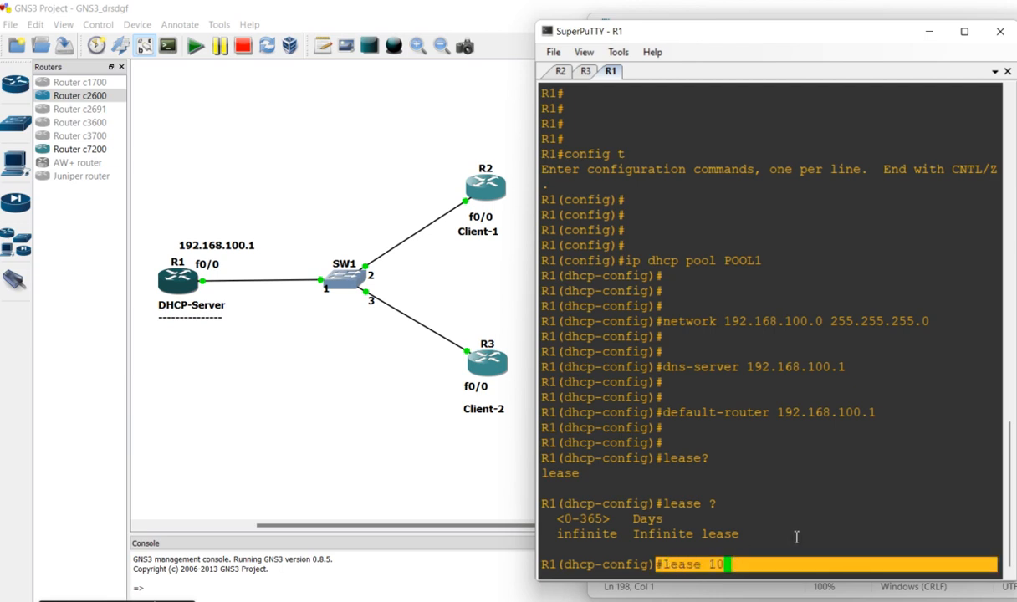
key("Return")
key("Return")
key("Return")
key("Return")
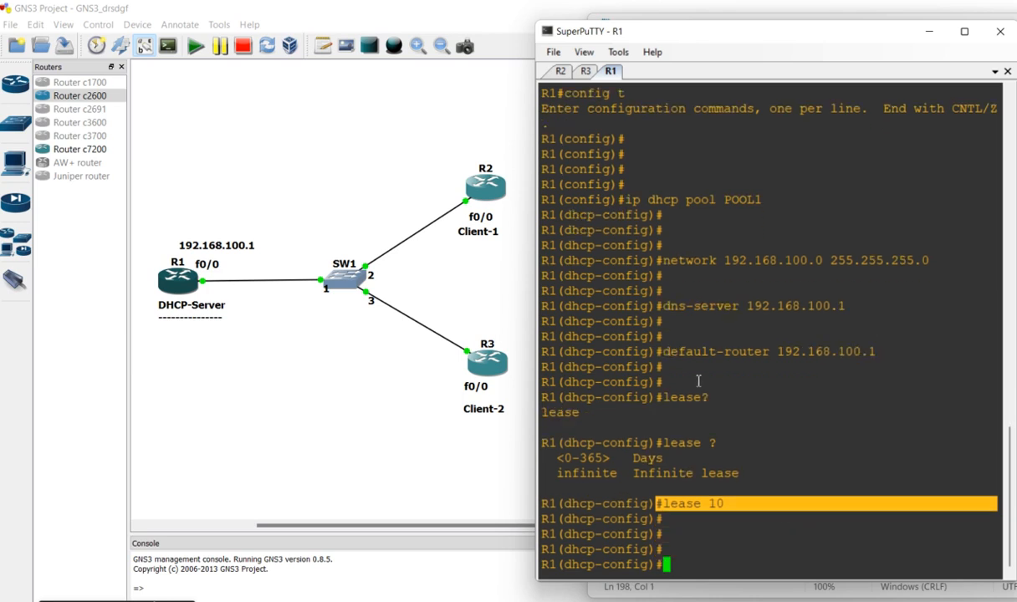
Copy the console lines from "lease ?" through "lease 10" into the Notepad notes below the row of dashes
left_click_drag(705, 408, 844, 519)
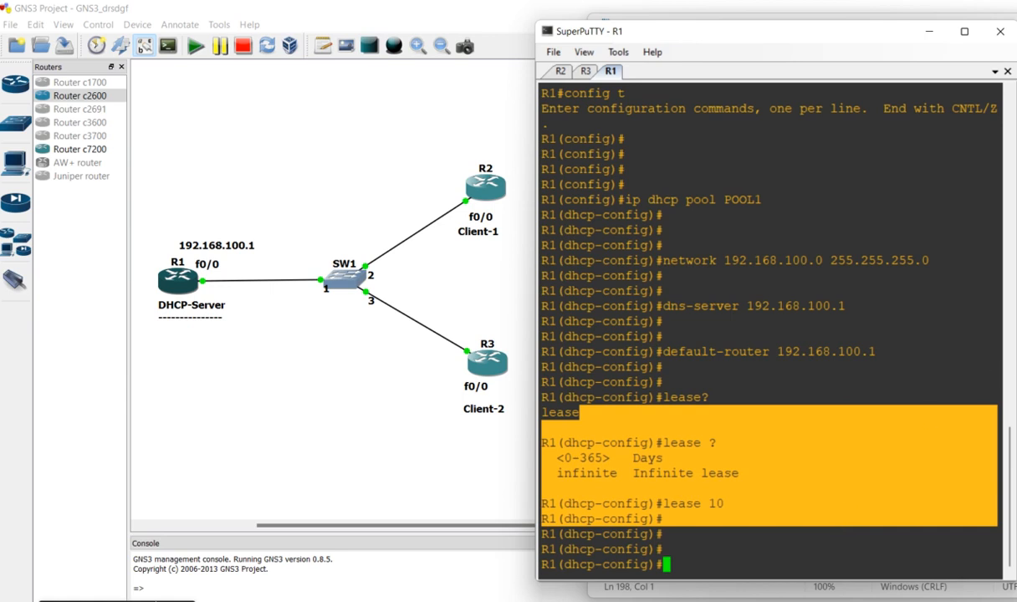
key("alt+Tab")
key("Down")
left_click(661, 493)
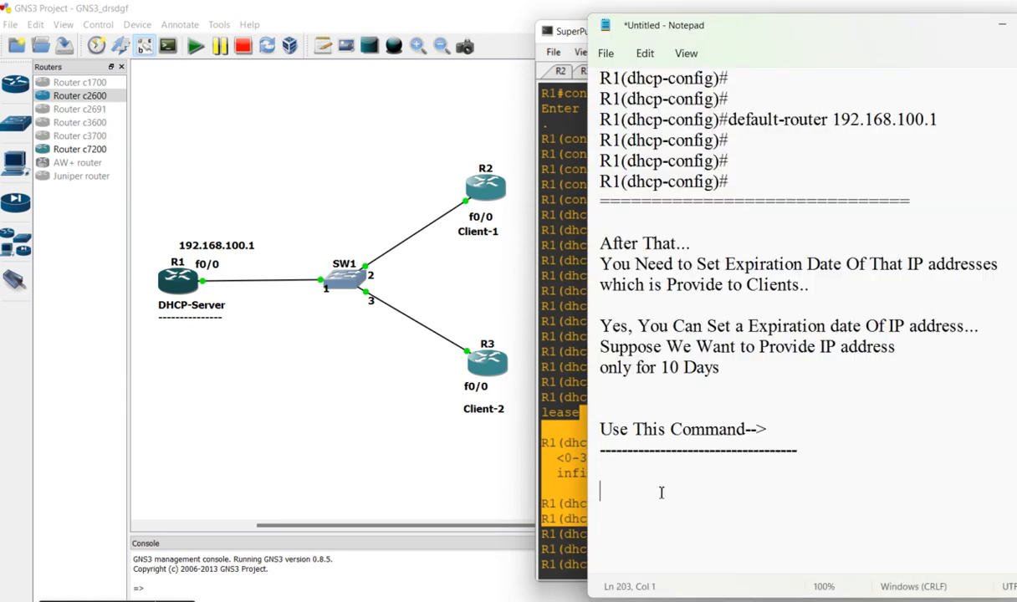
type("R1(dhcp-config)#lease ?   <0-365>  Days   infinite  Infinite lease  R1(dhcp-config)#lease 10 R1(dhcp-config)#")
left_click_drag(823, 434, 656, 431)
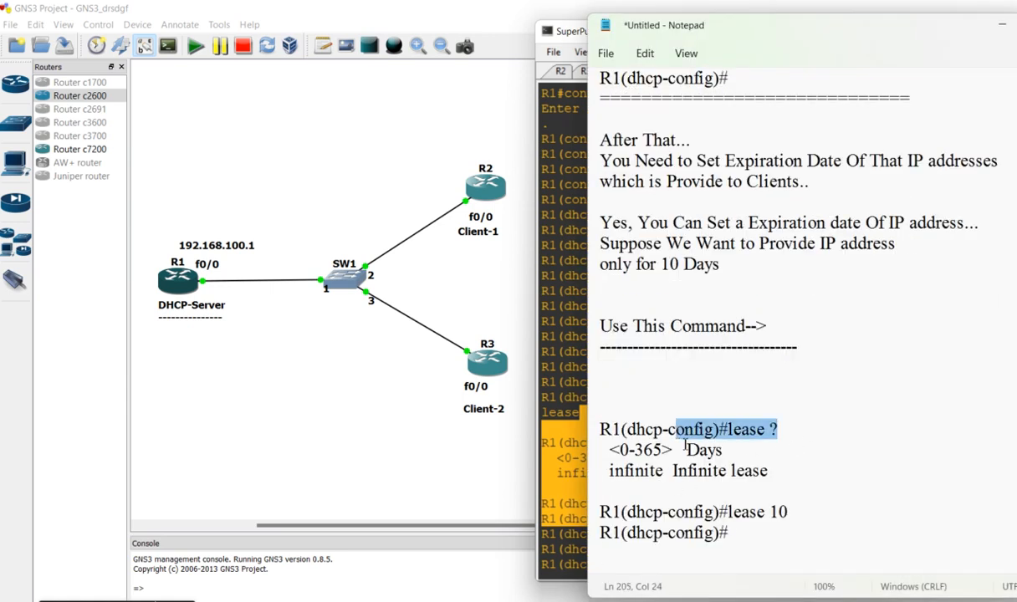
left_click_drag(768, 471, 611, 452)
Close off the lease section with a row of equals signs followed by several blank lines
left_click(716, 556)
type("============================")
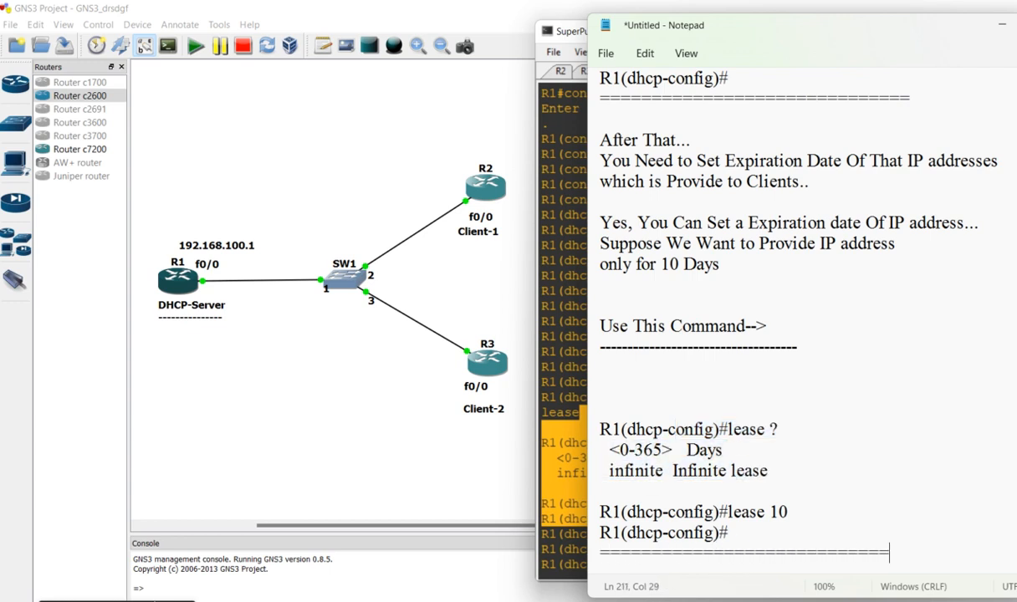
key("Return")
key("Return")
key("Return")
key("Return")
key("Return")
key("Return")
key("Return")
key("Return")
key("Return")
key("Return")
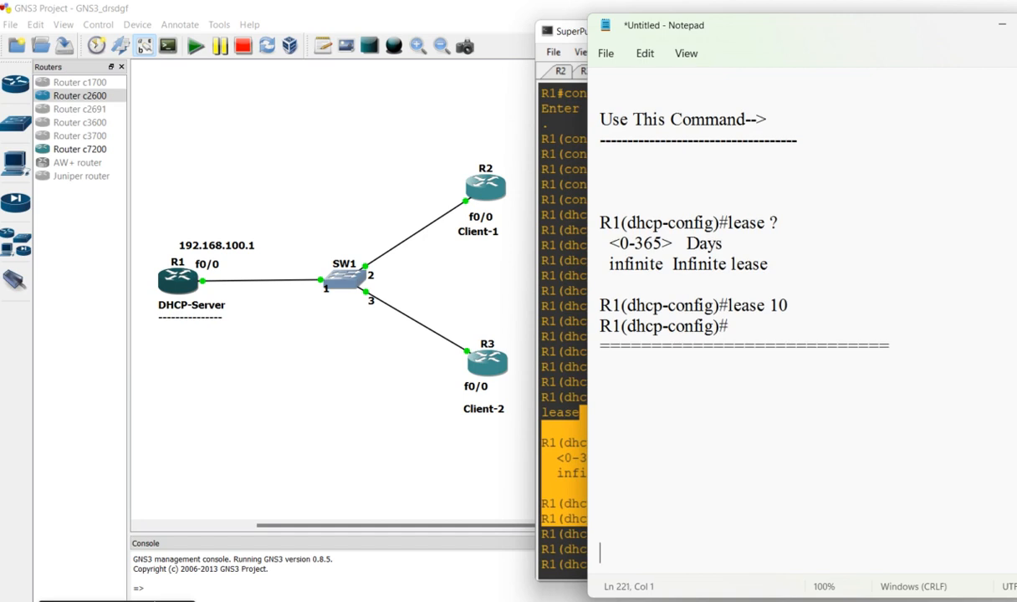
Add the line "If you Want to Check All Status Which is Used" below the separator, leaving a blank line between
left_click(634, 387)
type("If you Want")
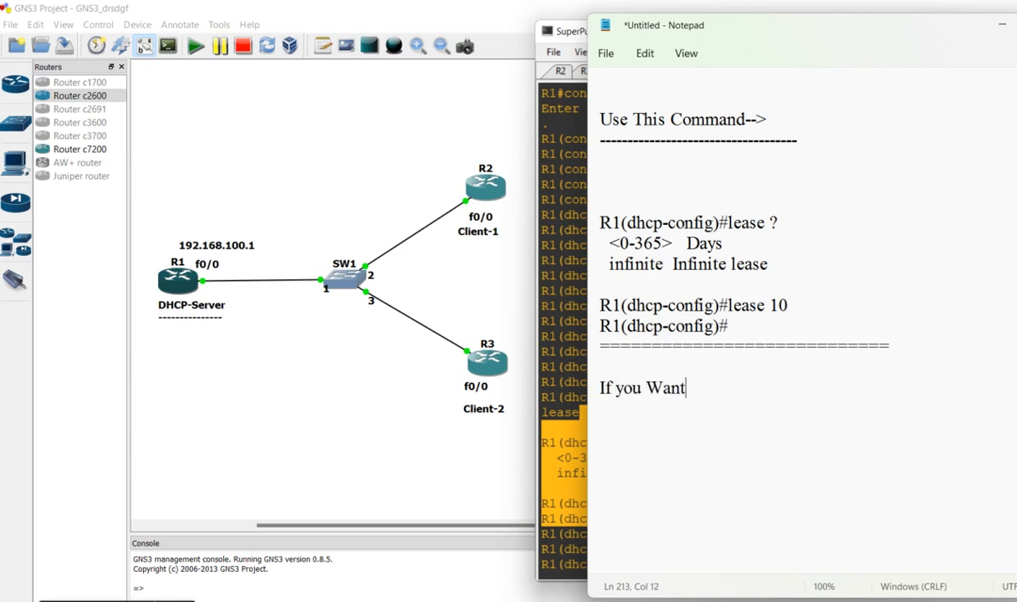
type(" to Check ")
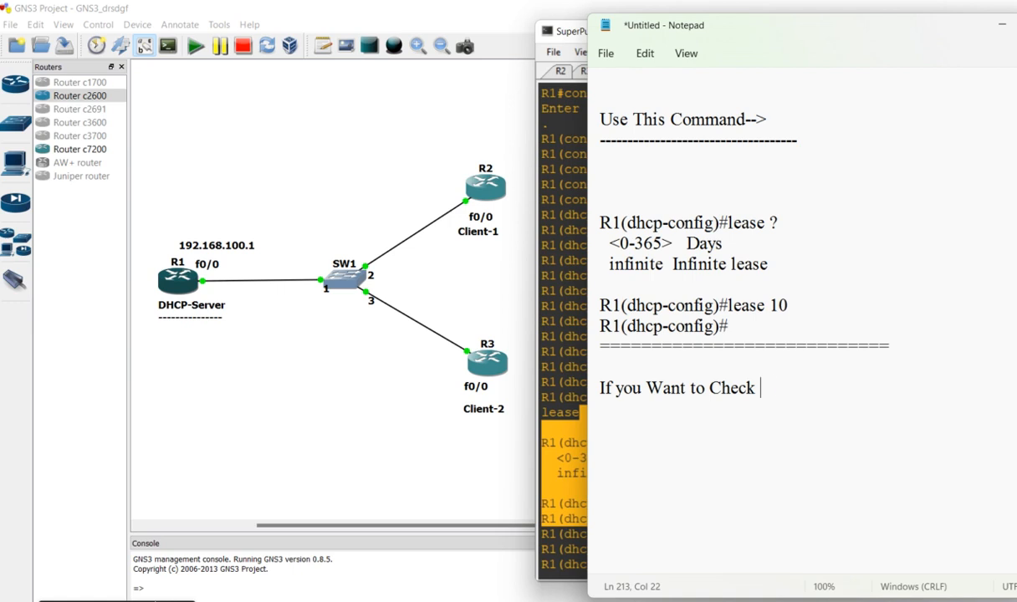
type("All Ststu")
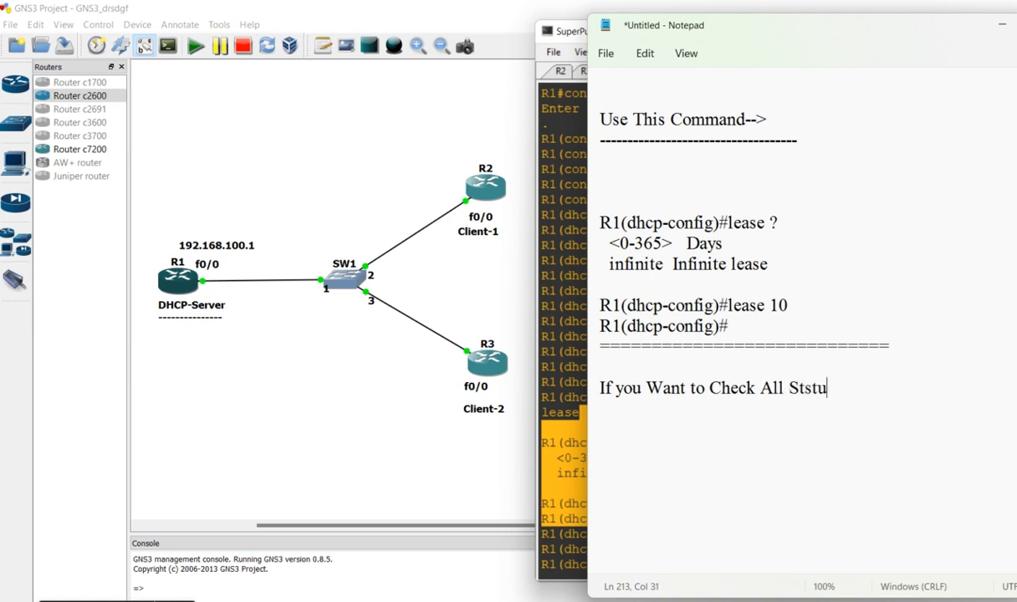
key("BackSpace")
key("BackSpace")
key("BackSpace")
key("BackSpace")
type("tatus Which i")
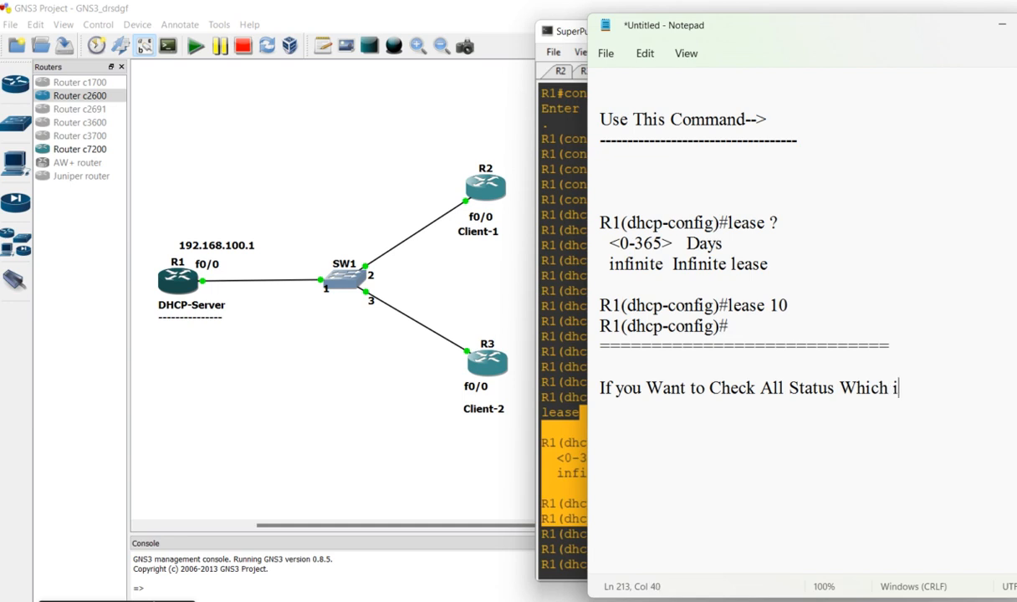
type("s Used C")
key("BackSpace")
Continue the note with "command on DHCP-Server" and "So, you Can Check By Using This Command" on separate lines, followed by a blank line
key("Return")
type("c")
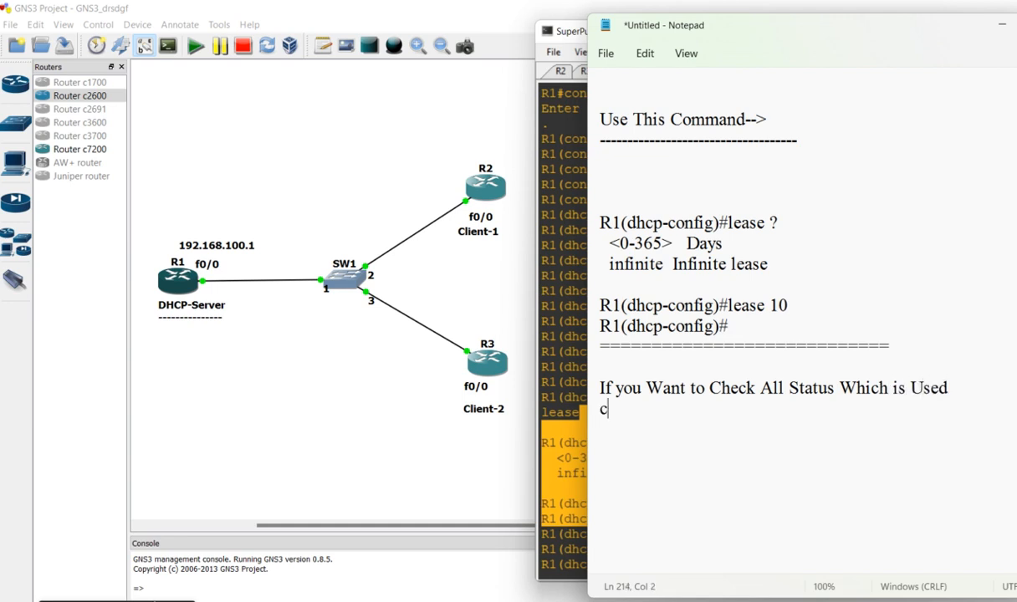
type("ommand on ")
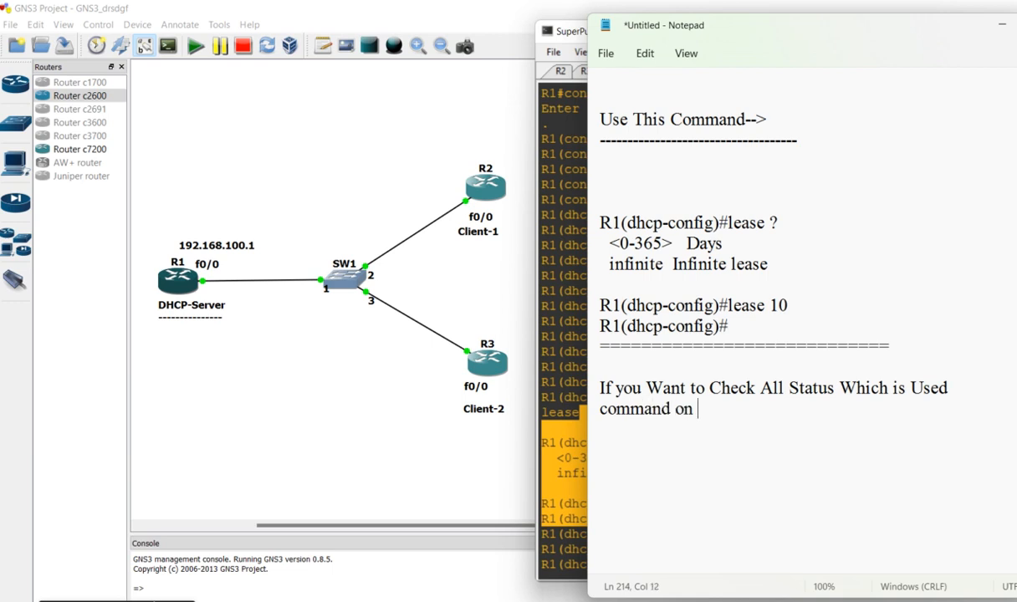
type("DHCP-Server")
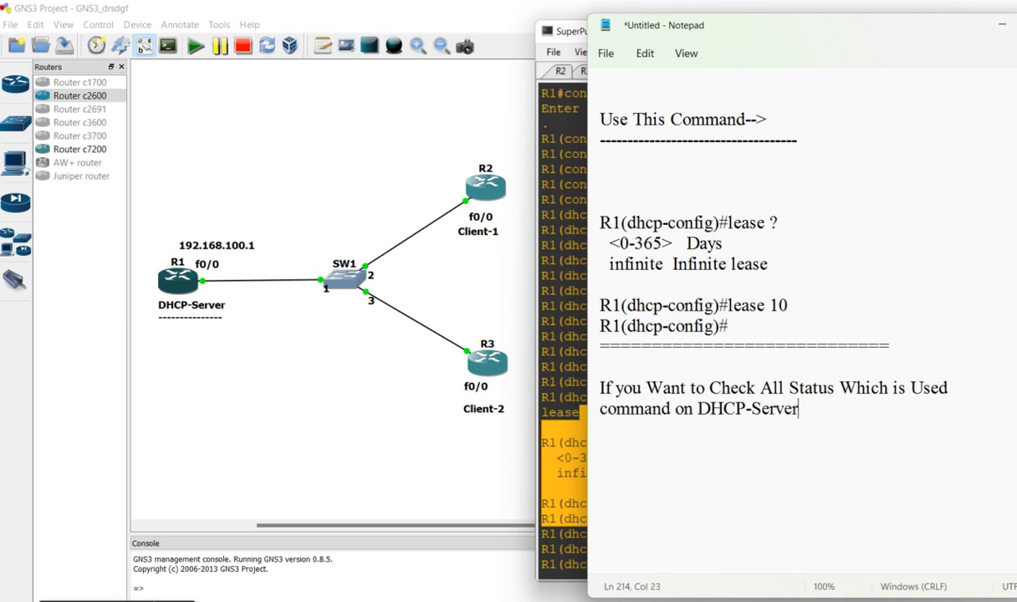
key("Return")
type("So, you Can ")
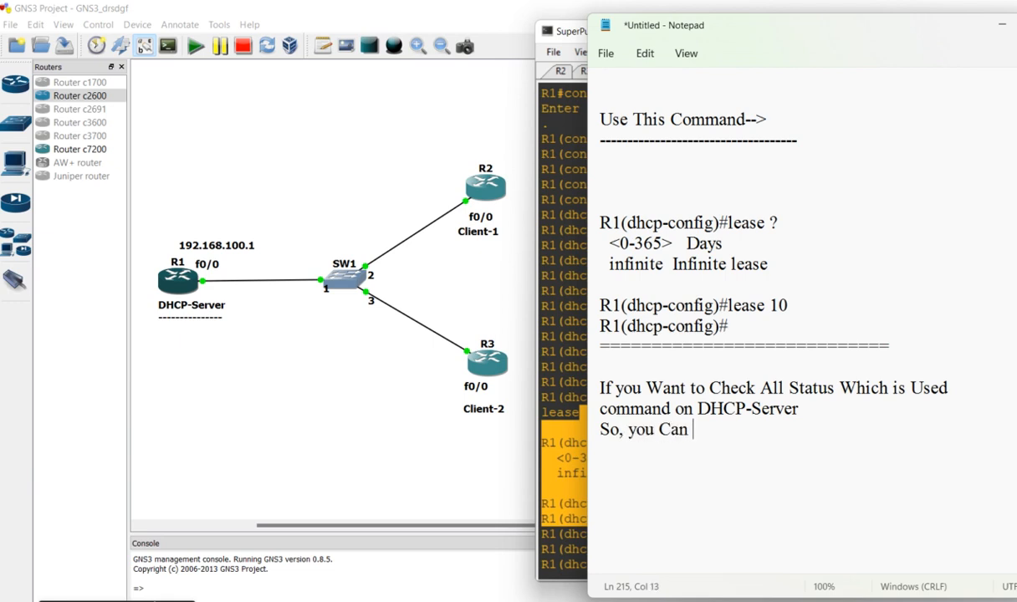
type("Check B")
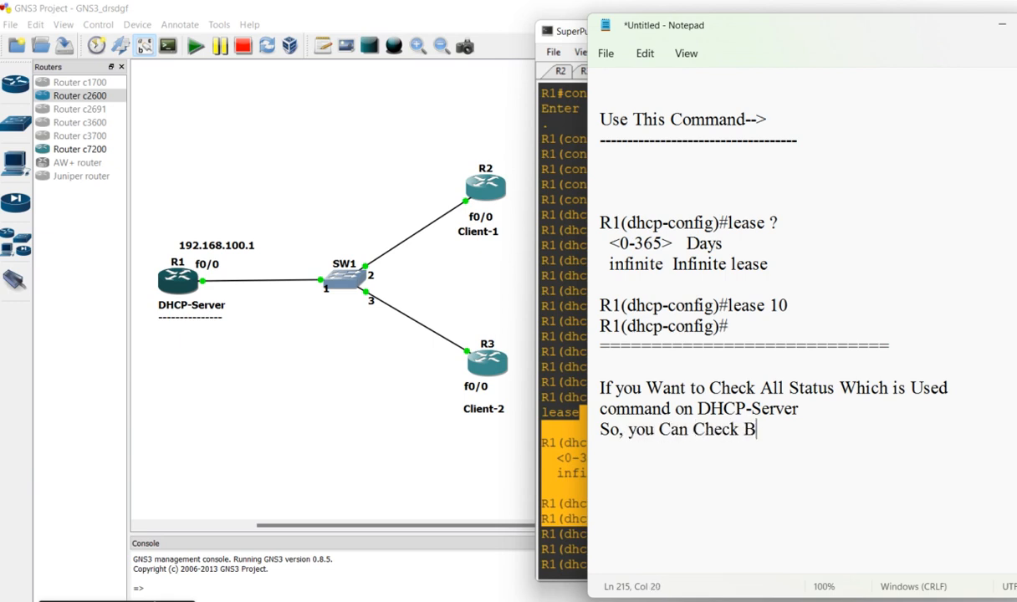
type("y Using This Command")
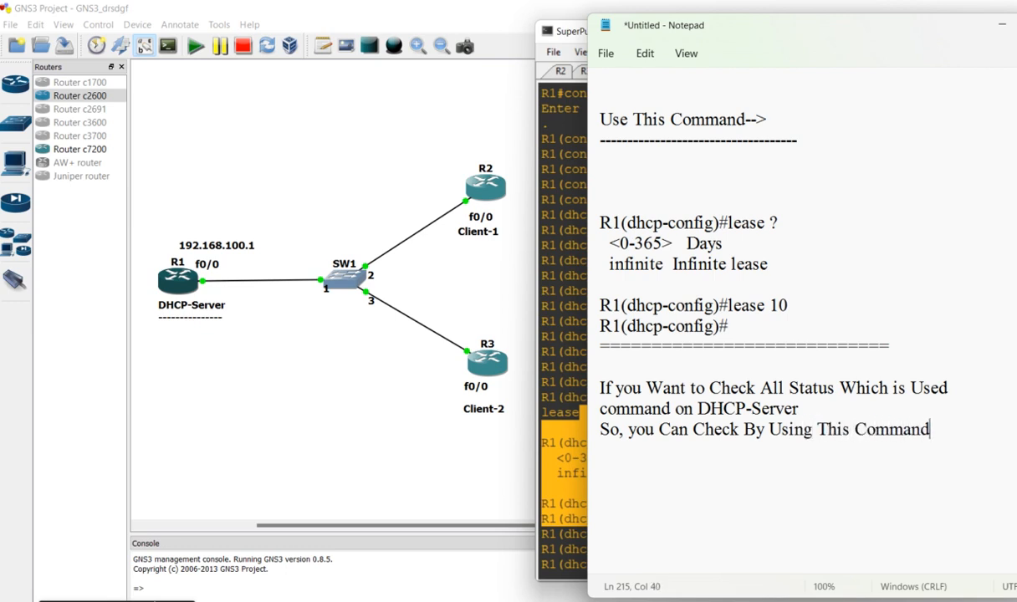
key("Return")
key("Return")
Switch to the R1 console and try to show the running configuration with "do sh run"
left_click(572, 276)
type("do")
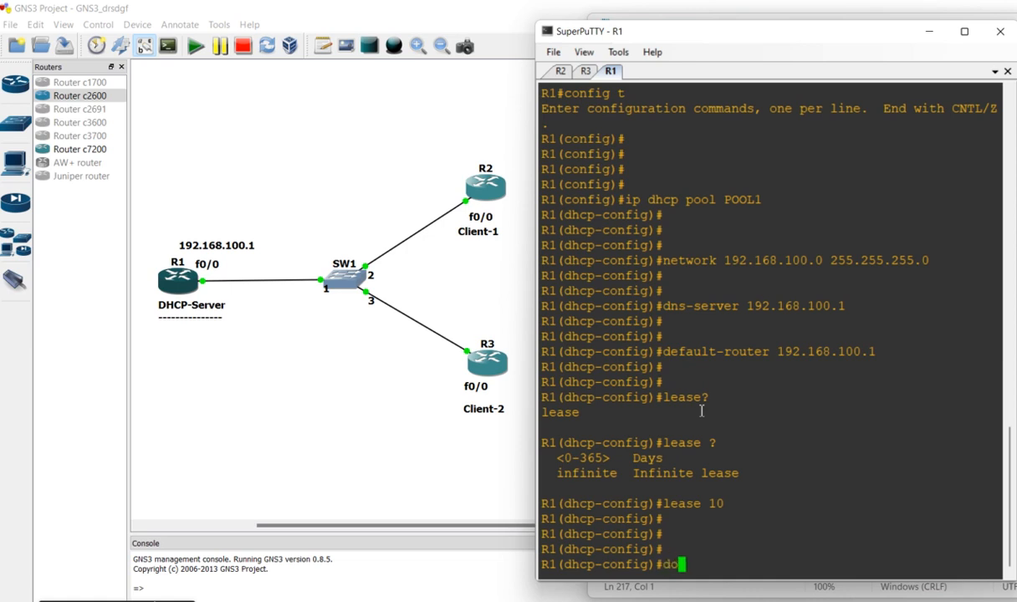
type(" sh run")
key("Return")
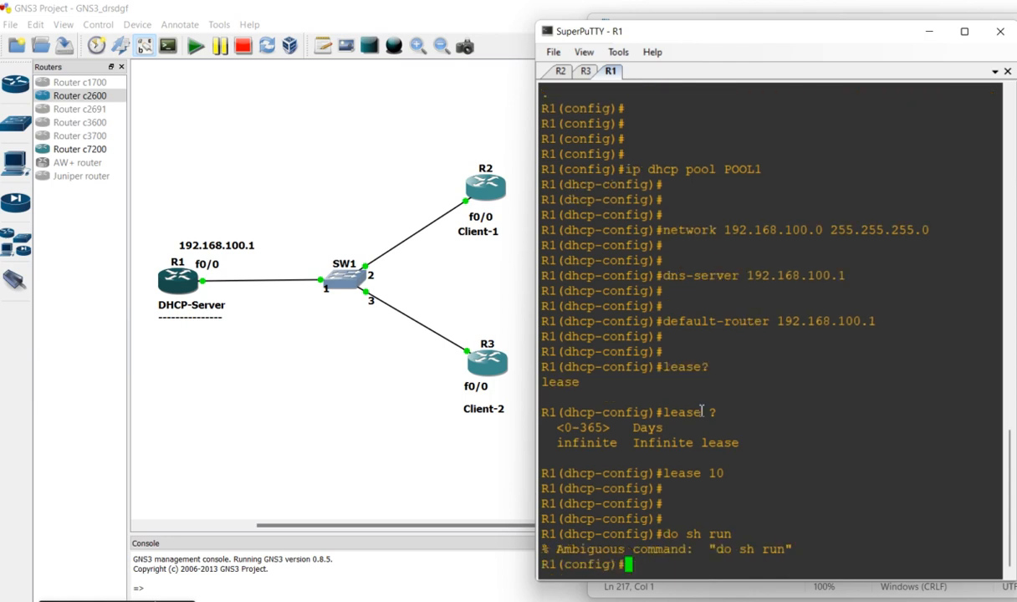
Exit R1's global configuration mode to return to the privileged prompt
key("Return")
type("exit")
key("Return")
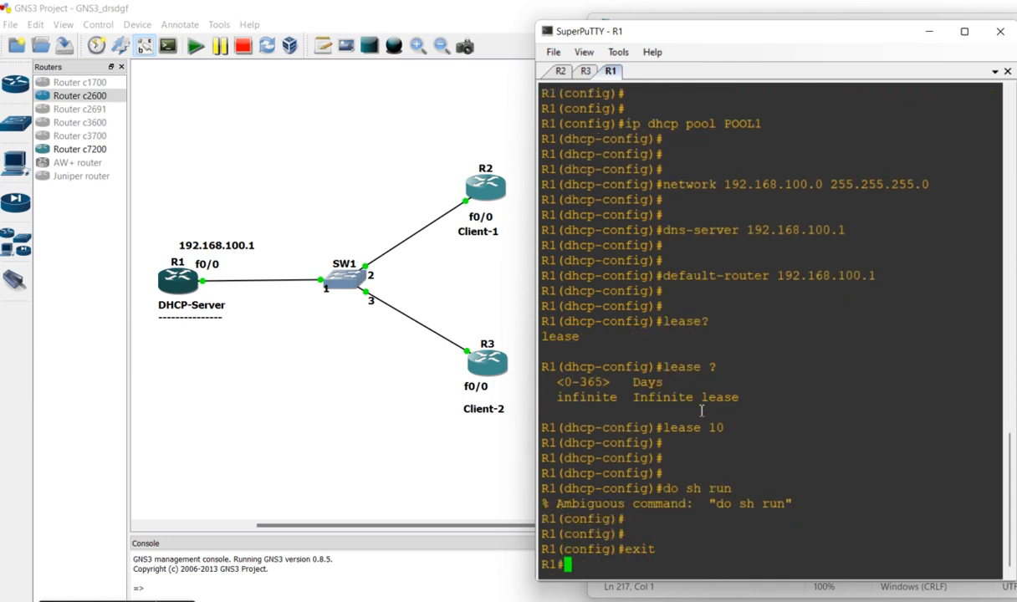
Show R1's running configuration with "sh run" and continue the output to the DHCP pool section
key("Return")
key("Return")
key("Return")
key("Return")
key("Return")
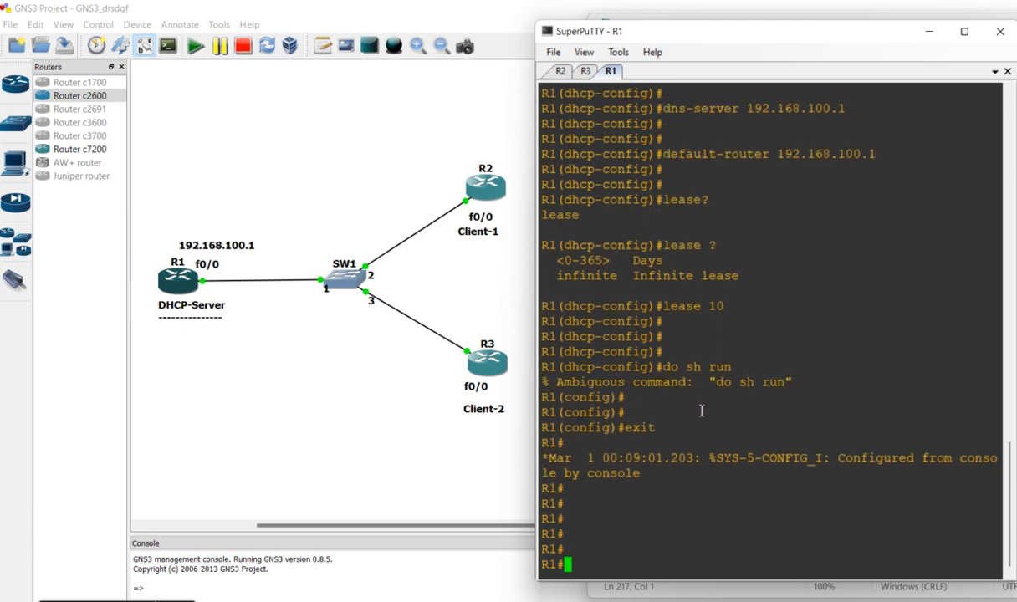
type("sh run")
key("Return")
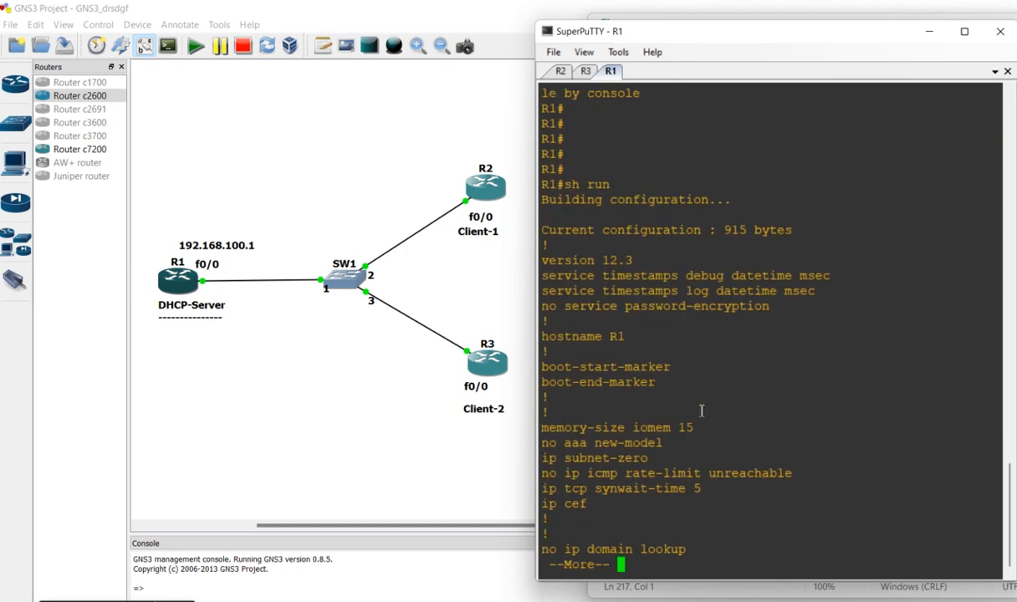
key("space")
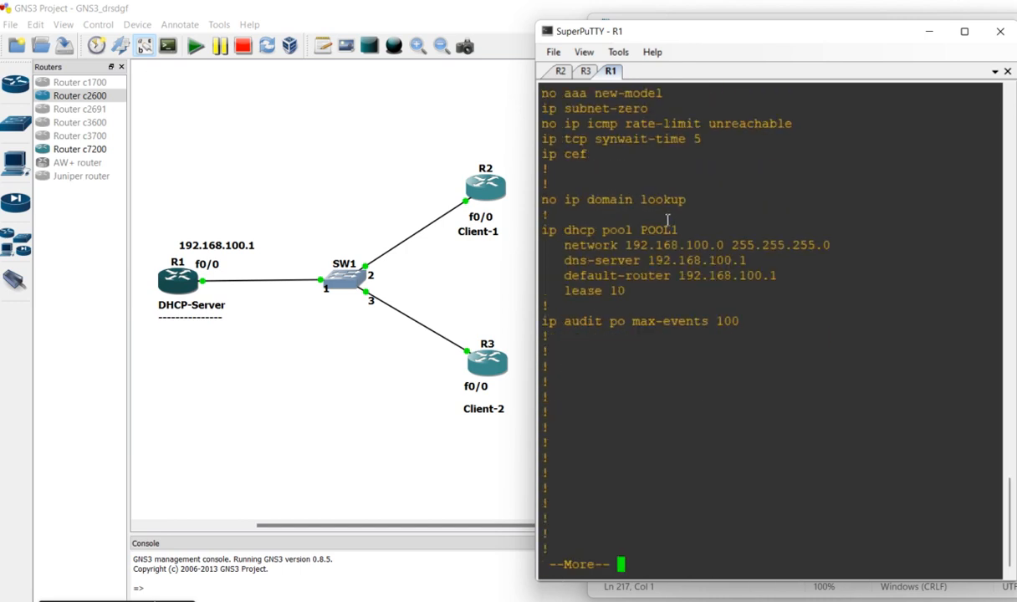
Examine POOL1's network, DNS server, default router and lease entries, and continue the configuration output to its end
double_click(865, 220)
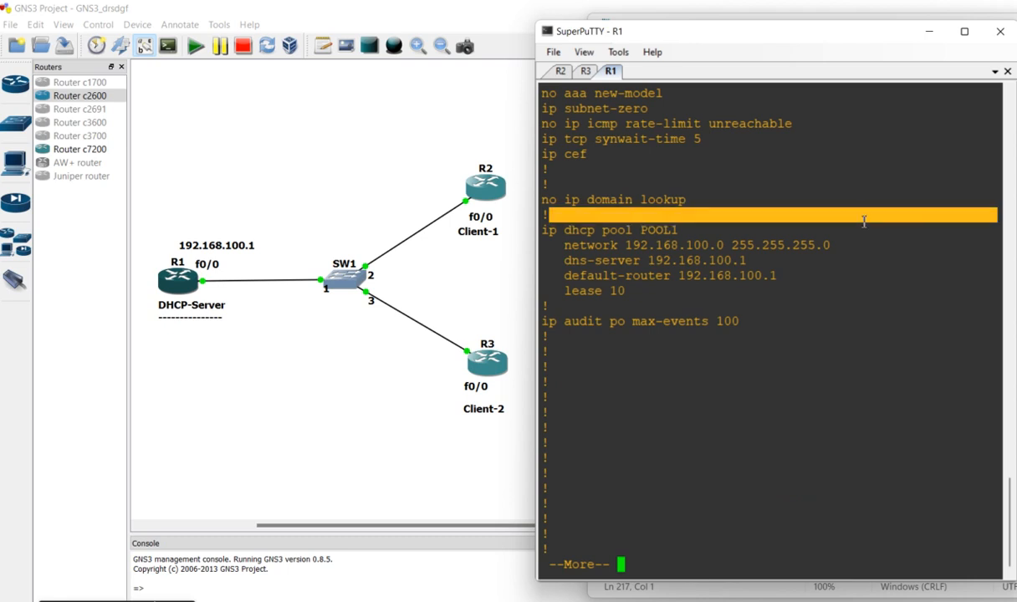
left_click_drag(864, 221, 872, 229)
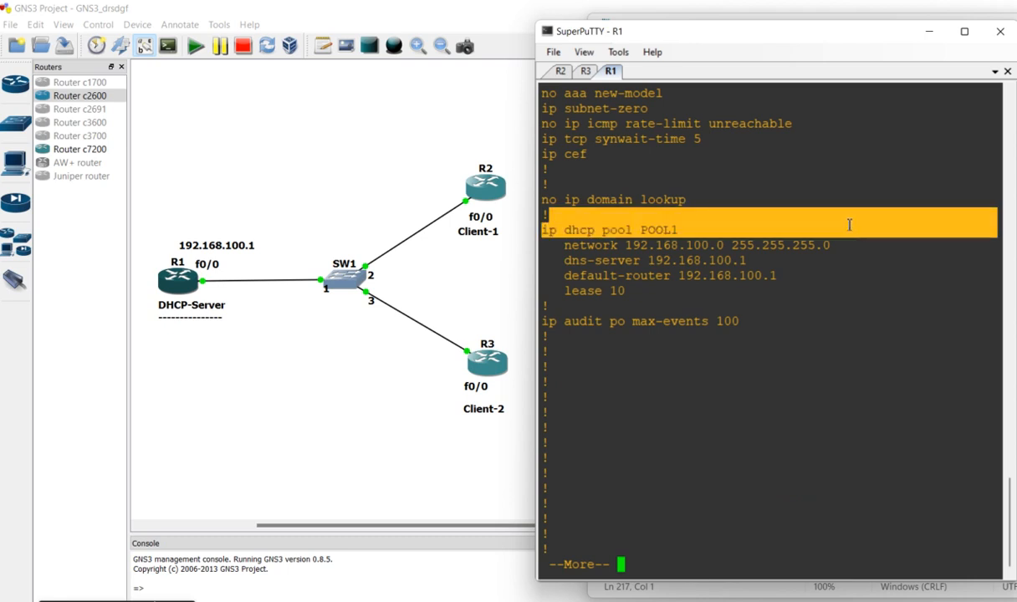
left_click(824, 217)
left_click_drag(840, 232, 863, 246)
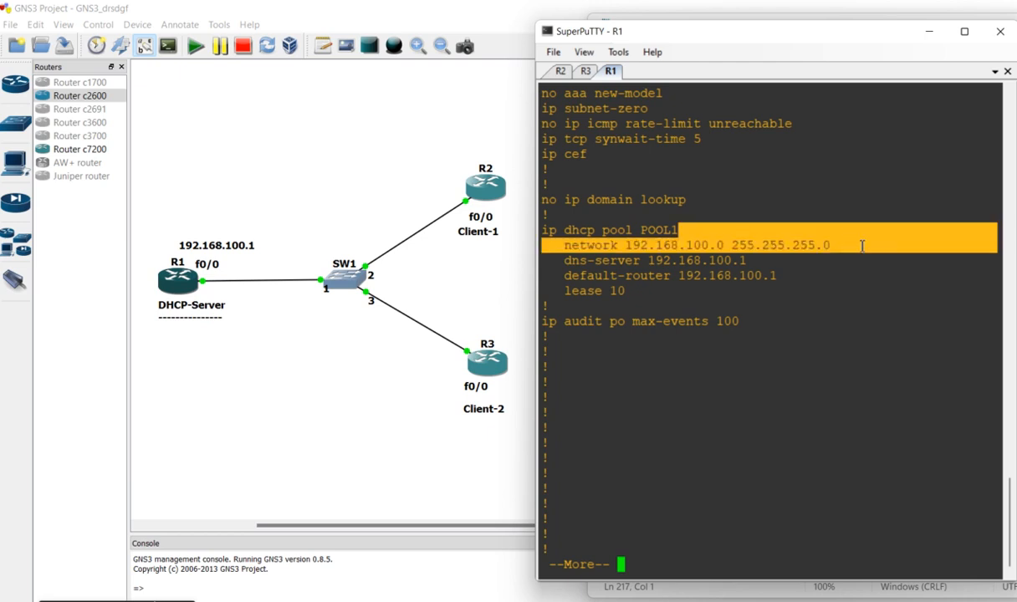
left_click_drag(773, 260, 564, 261)
left_click_drag(790, 276, 565, 275)
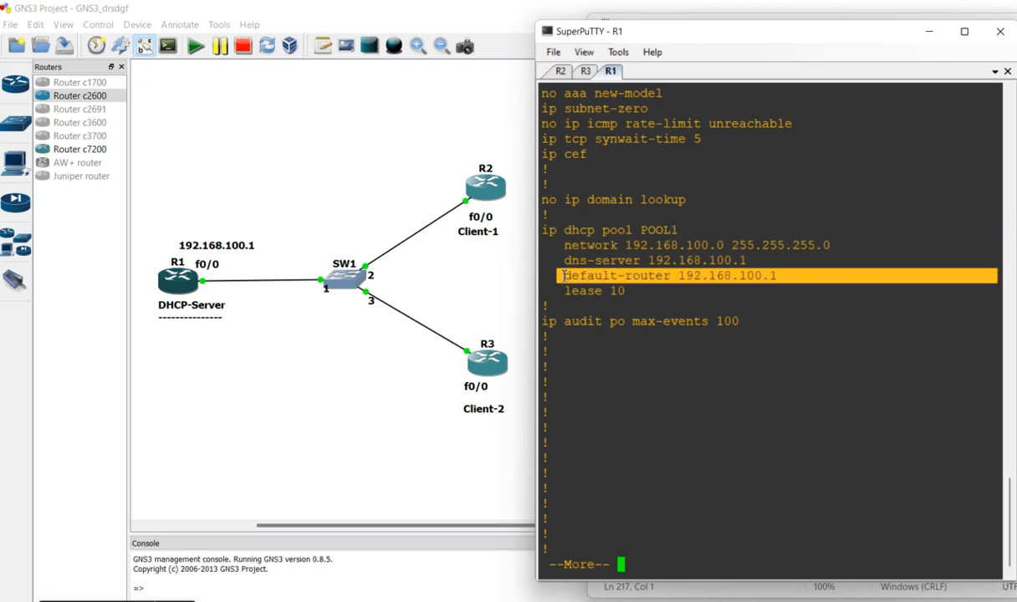
left_click_drag(632, 292, 529, 290)
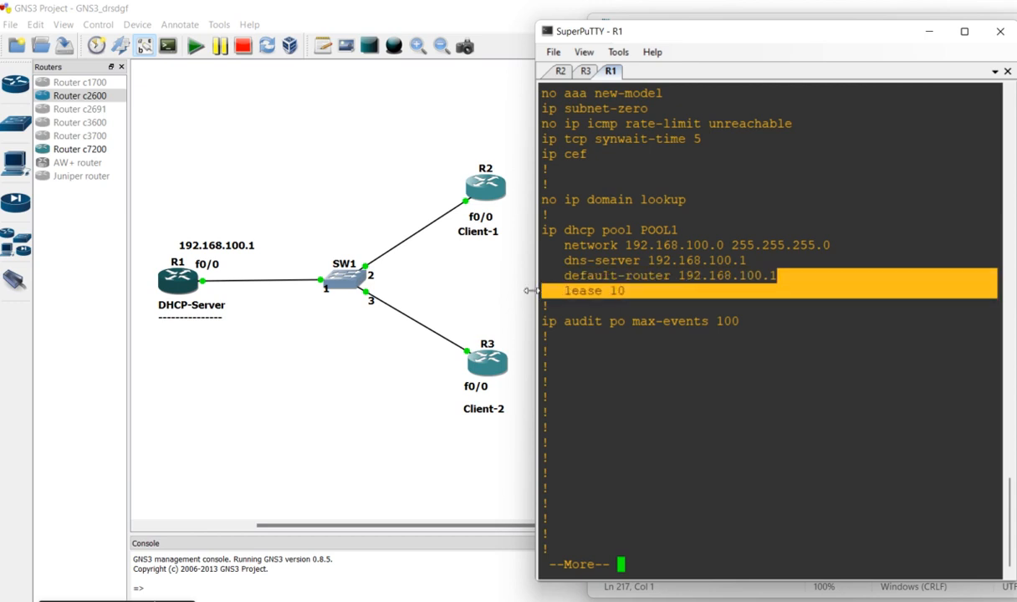
left_click(671, 448)
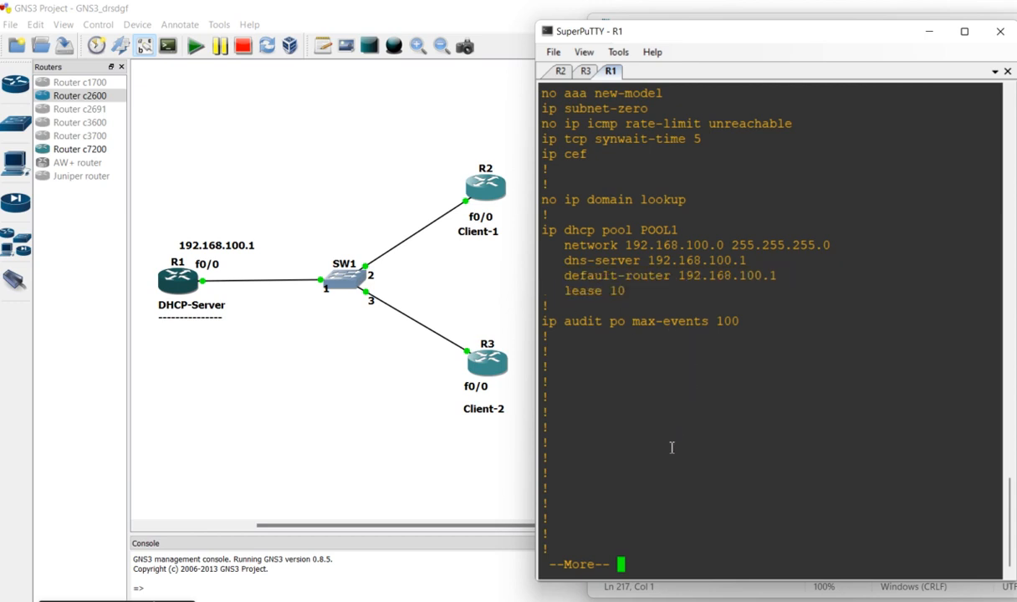
key("space")
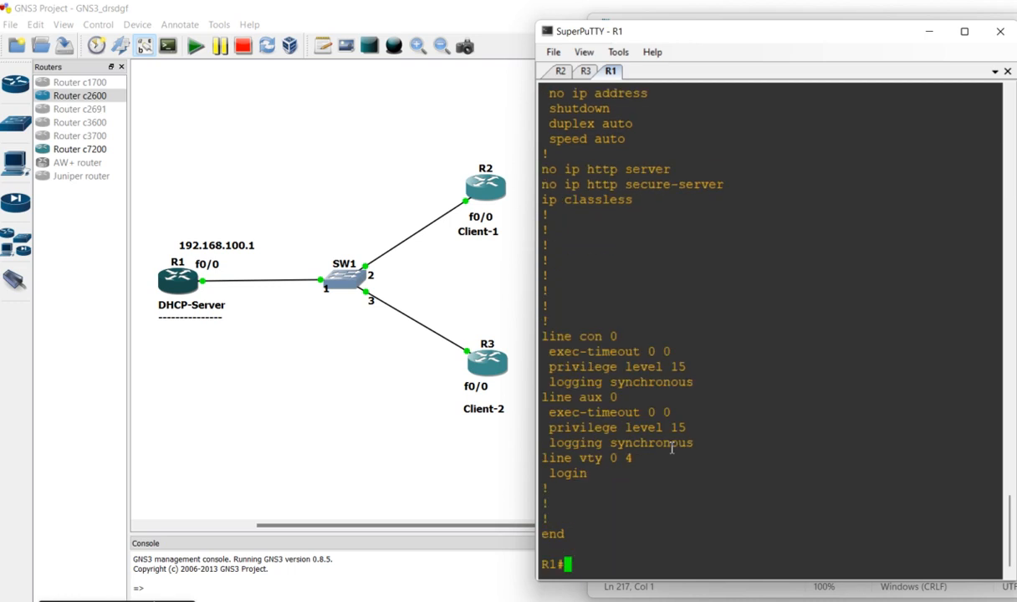
Enter global configuration mode on R1 with "config t"
key("Return")
key("Return")
key("Return")
type("config t")
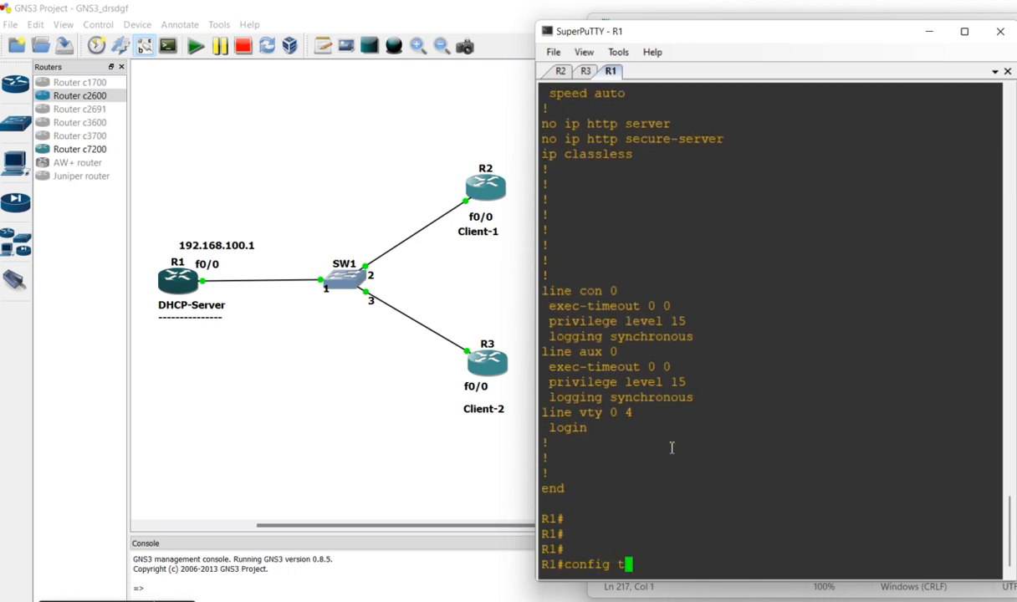
key("Return")
key("Return")
key("Return")
key("Return")
key("Return")
key("Return")
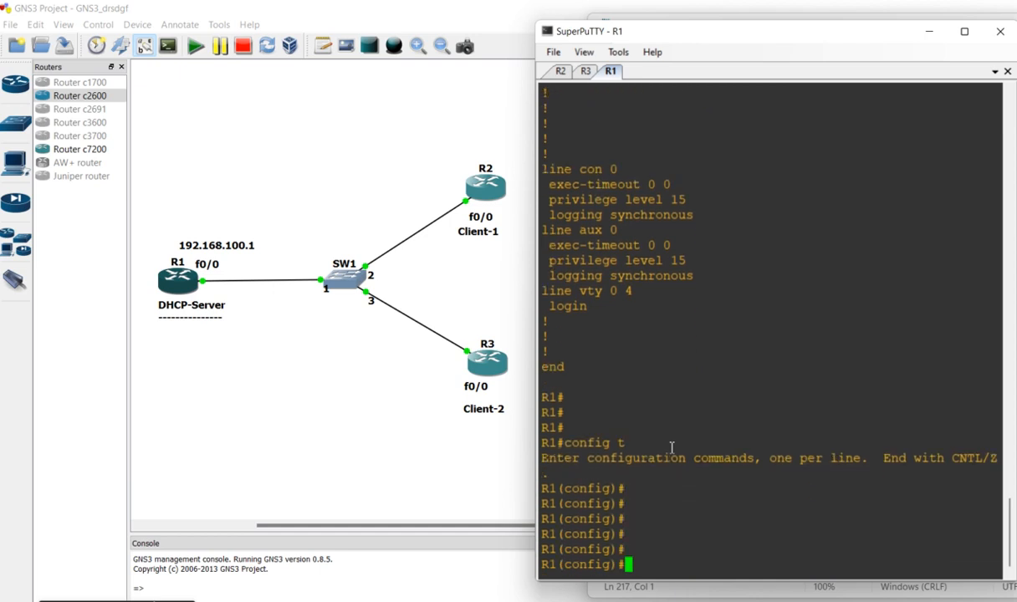
Copy the console lines from "R1#sh run" through "Current configuration" into the end of the Notepad note
key("alt+Tab")
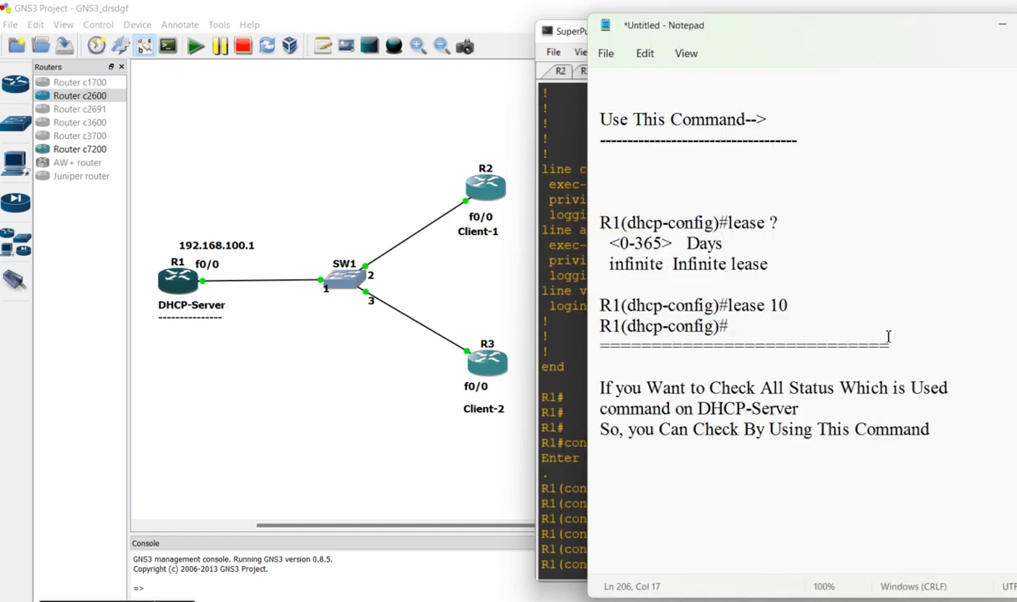
left_click(563, 336)
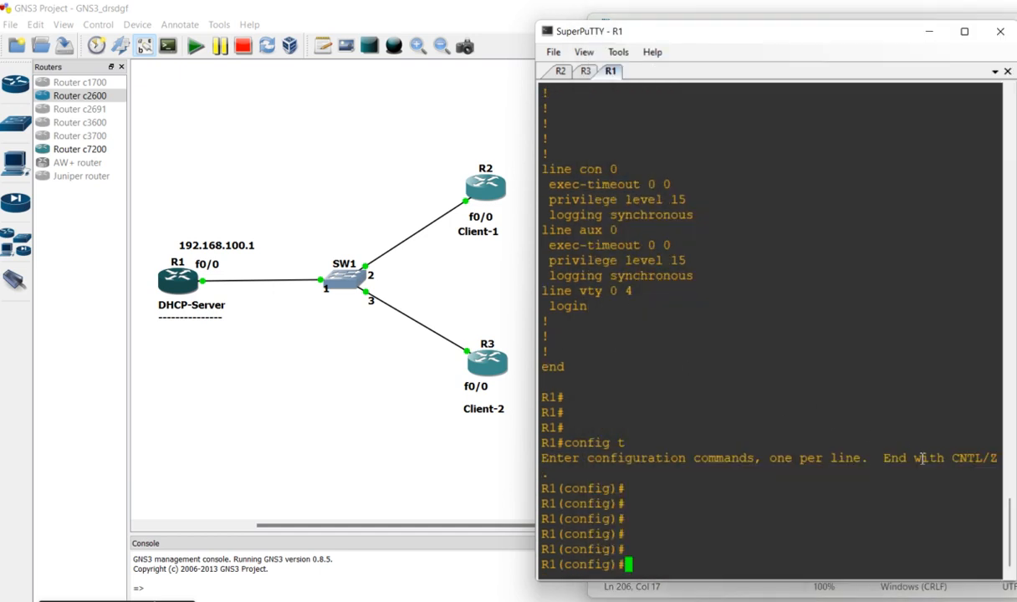
scroll(1011, 500, "up", 5)
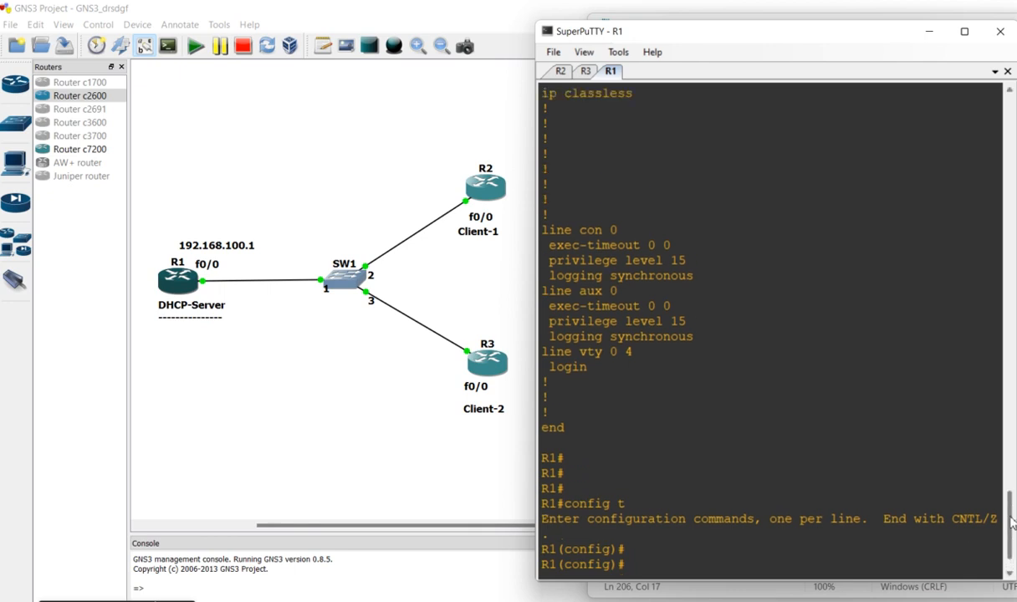
left_click_drag(1011, 500, 1006, 333)
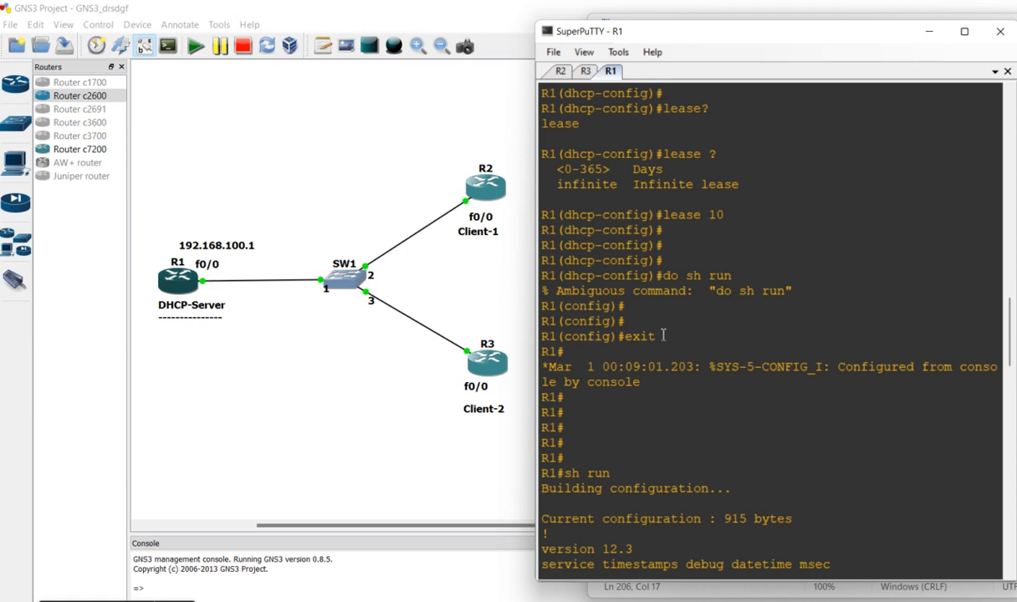
left_click_drag(565, 458, 842, 519)
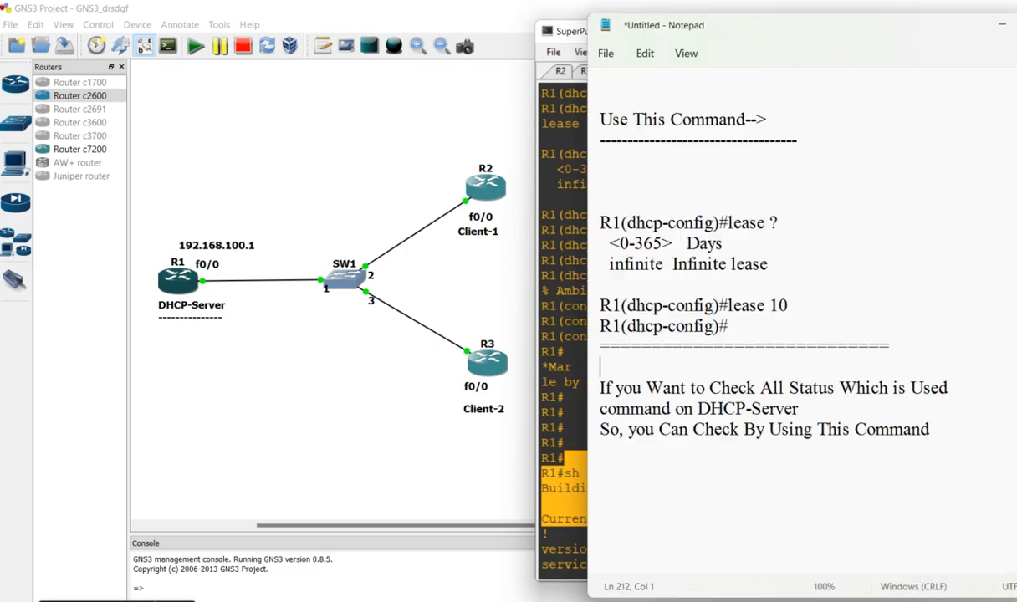
key("alt+Tab")
left_click(661, 492)
type("R1#sh run Building configuration...  Current configuration : 915 bytes")
Below the pasted output, add two rows of dots and a separator row of equal signs, followed by several blank lines
type("...........")
key("Return")
type("...........")
key("Return")
type("=========================")
key("Return")
key("Return")
key("Return")
key("Return")
key("Return")
key("Return")
key("Return")
key("Return")
key("Return")
key("Return")
key("Return")
key("Return")
key("Return")
key("Return")
key("Return")
key("Return")
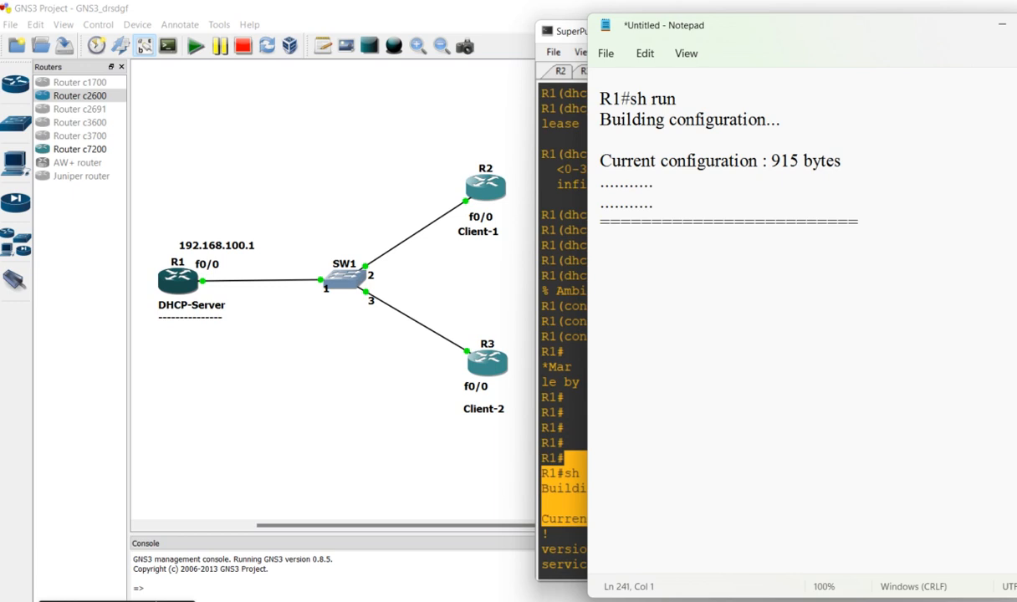
Add the line "now Check All Infomration Which is We Request for" below the separator, leaving a blank line between
left_click(651, 265)
type("now Check")
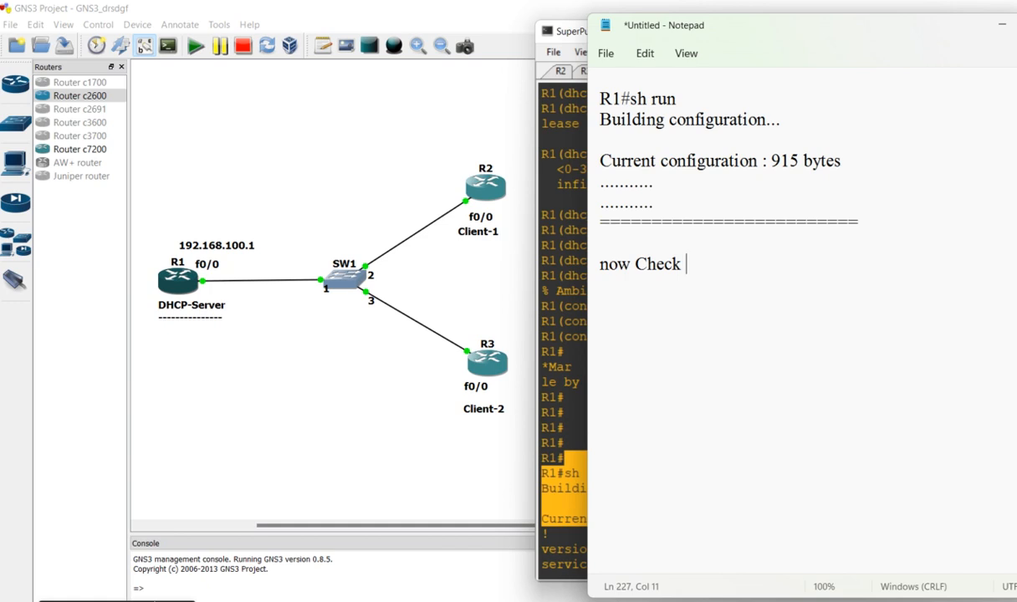
type("All Infomrati")
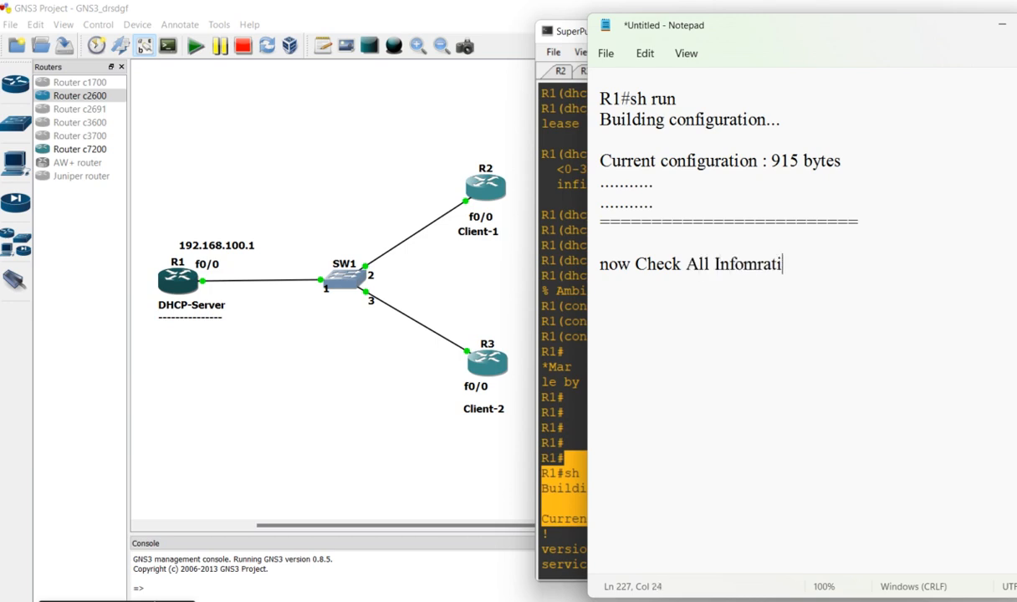
type("on Whihc")
key("BackSpace")
key("BackSpace")
key("BackSpace")
type("ch is ")
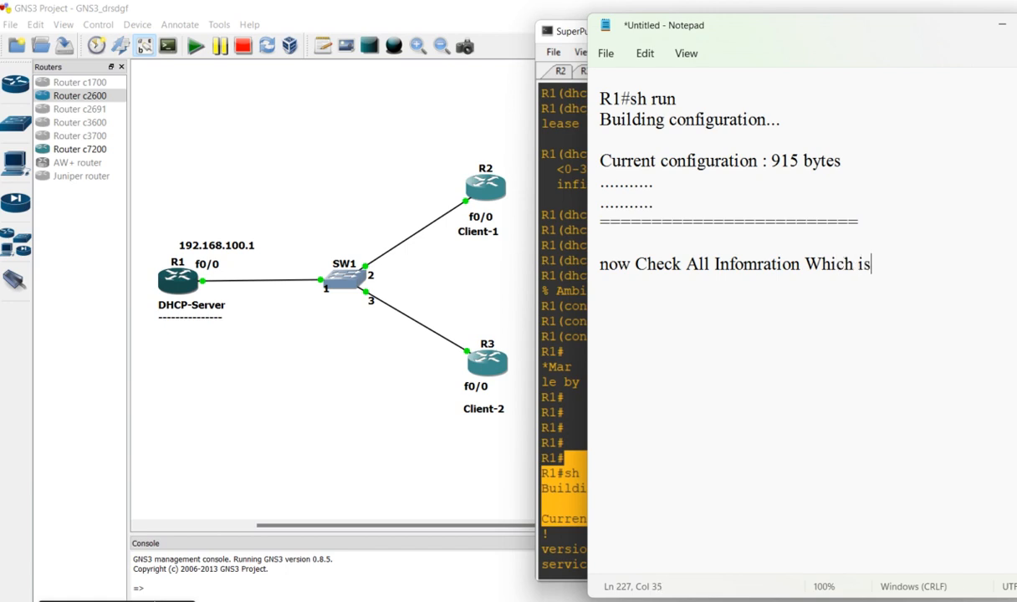
type("We Request")
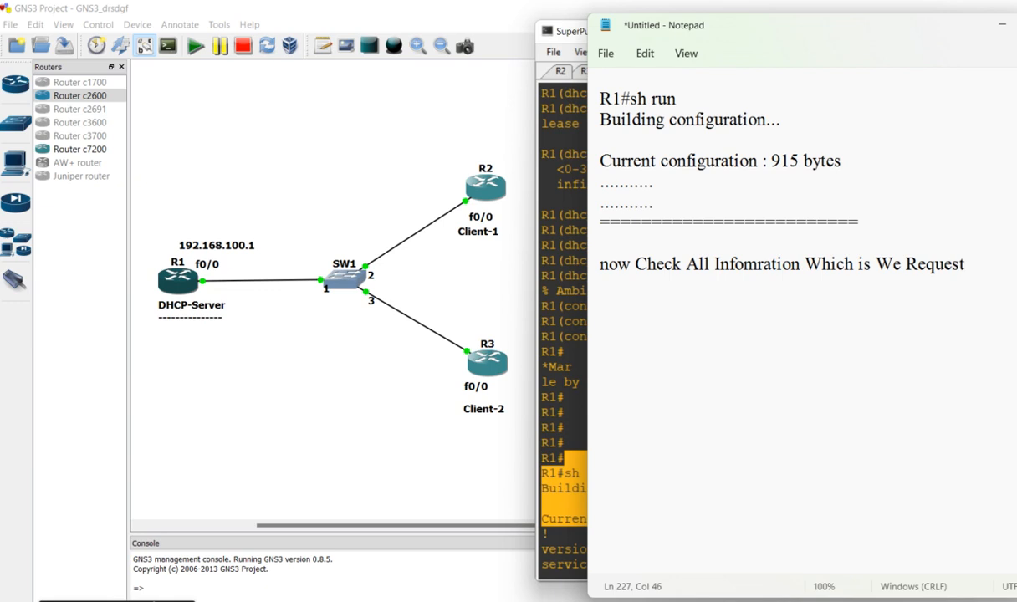
type(" for")
Continue the note on a new line with "IP address from DHCP-SErver"
key("Return")
type("IP addres")
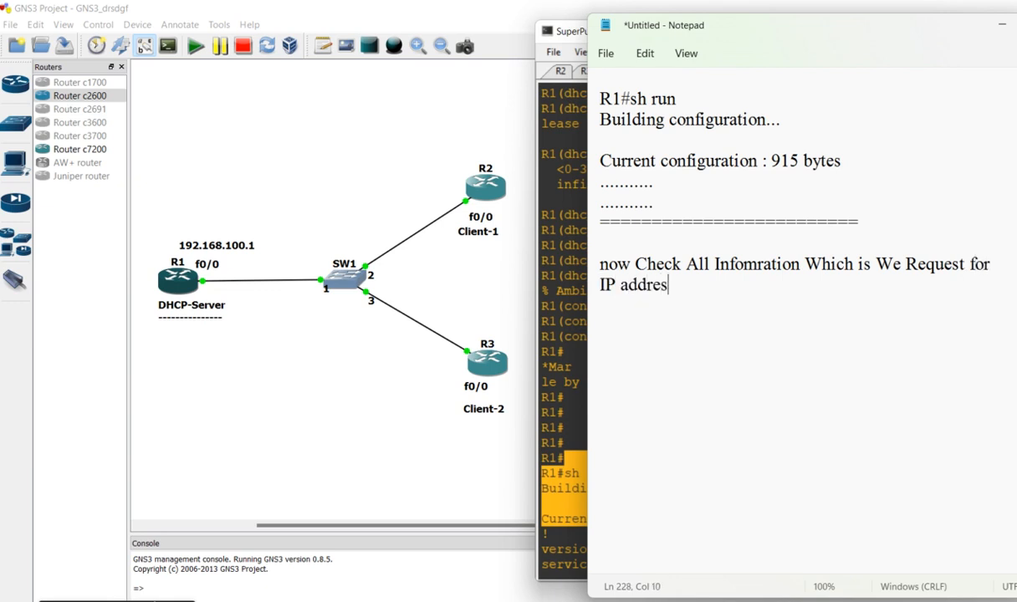
type("s from D")
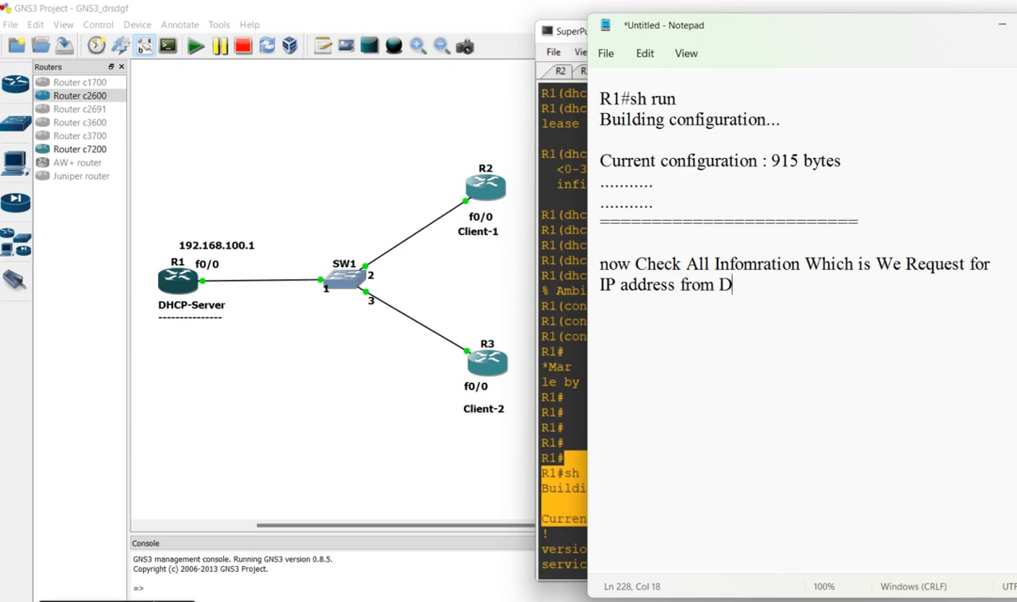
type("HCP-SErver")
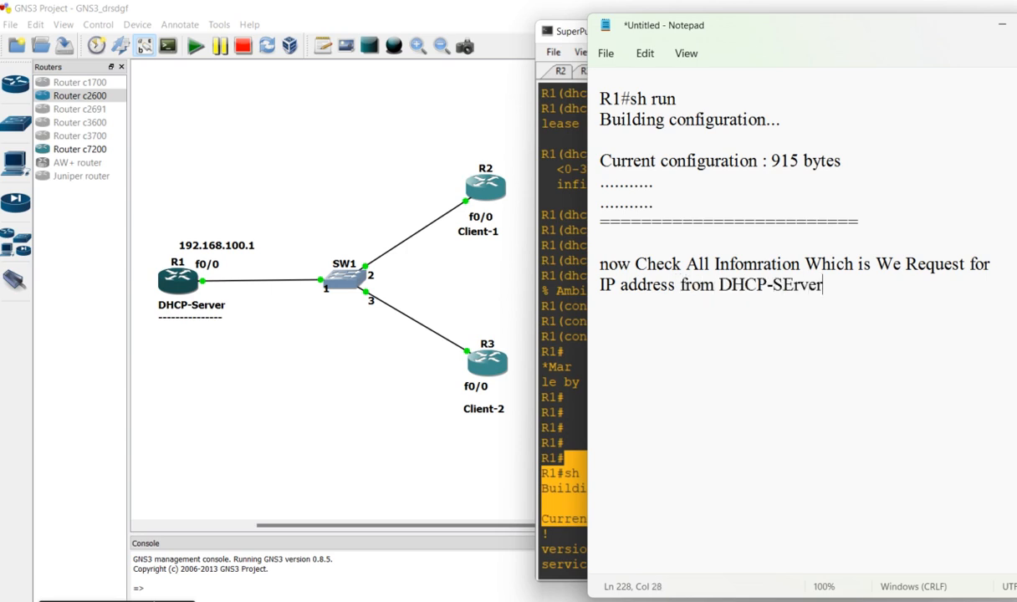
After a blank line, add the line "so, You Need Set a Range..." to the note
key("Return")
key("Return")
type("so, You Need")
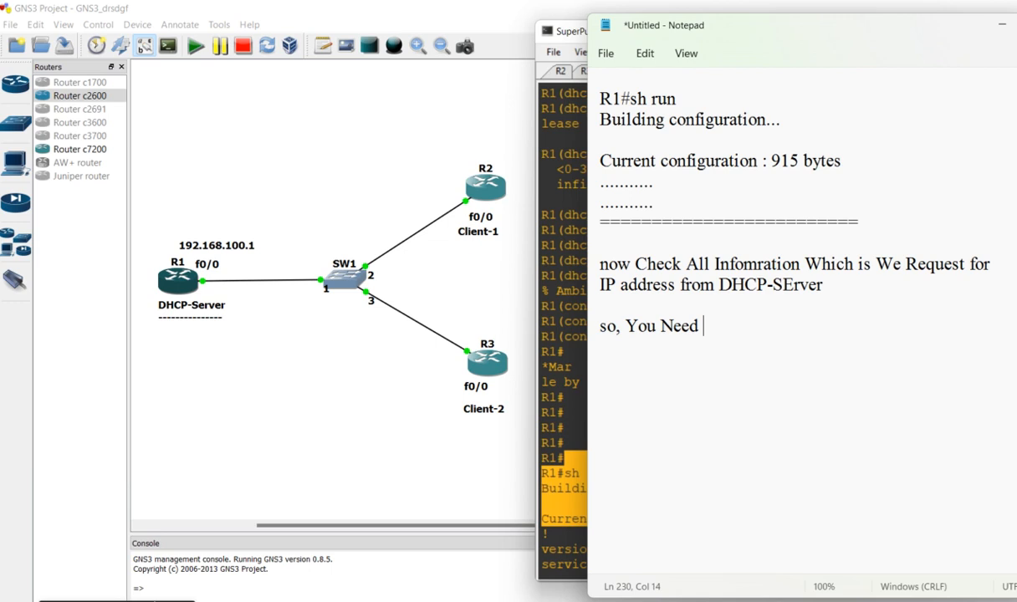
type("Set a Range...")
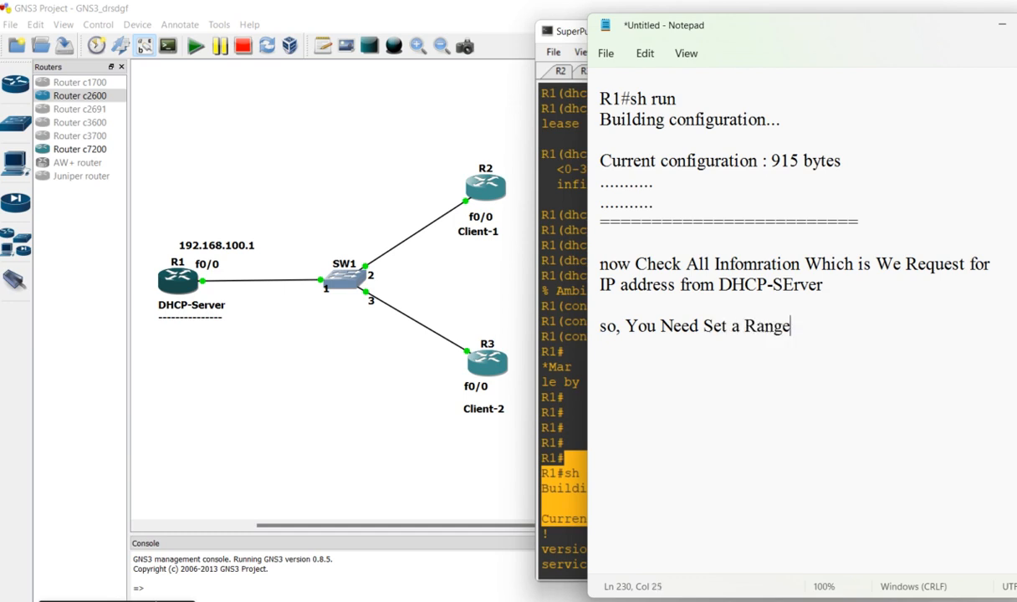
Continue on the following line with "whihc is You Provide IP address To Clinets.."
key("Return")
type("whihc is You ")
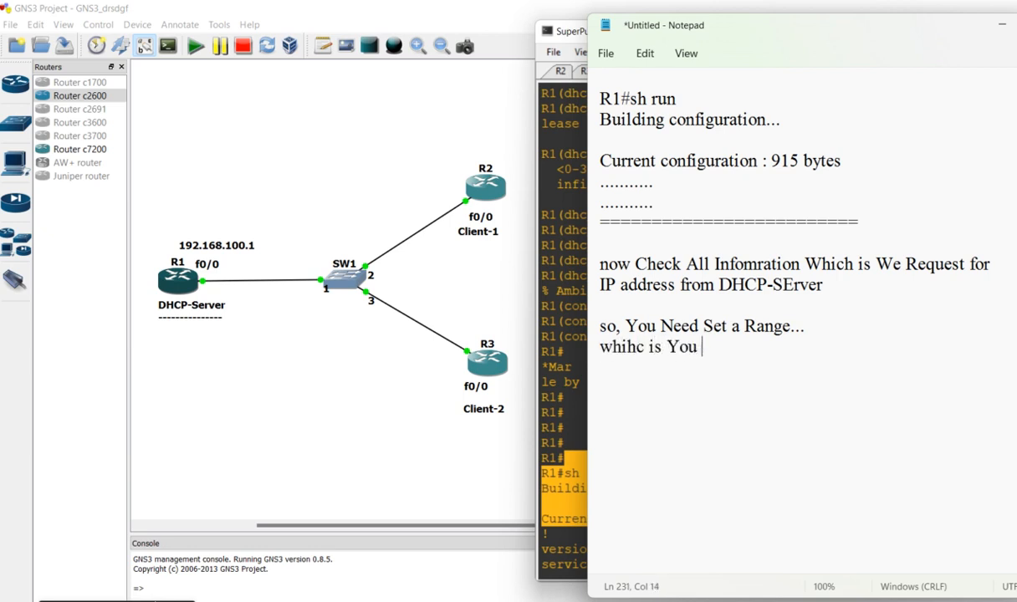
type("Provide I")
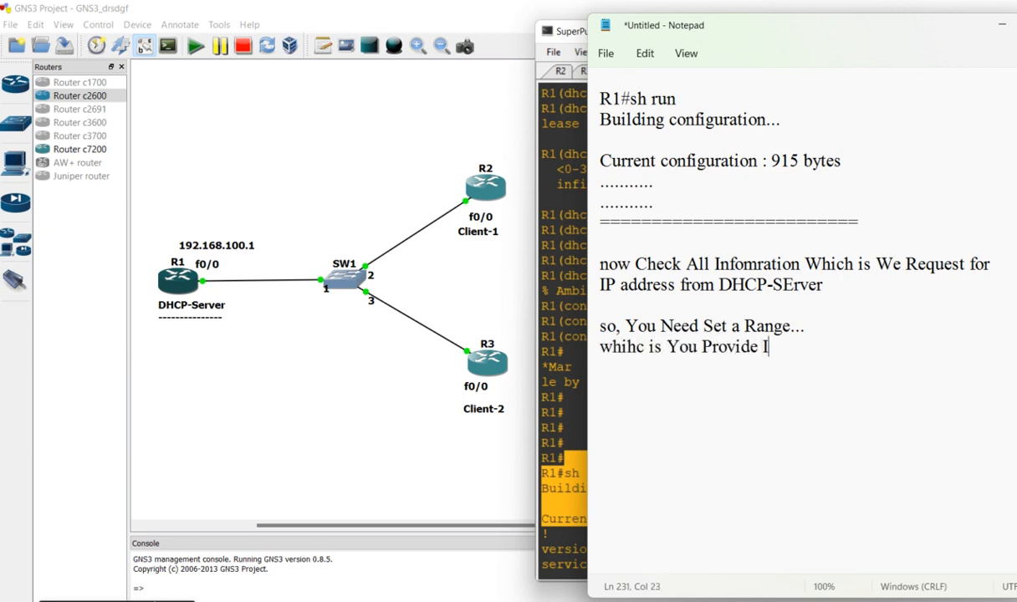
type("P address ")
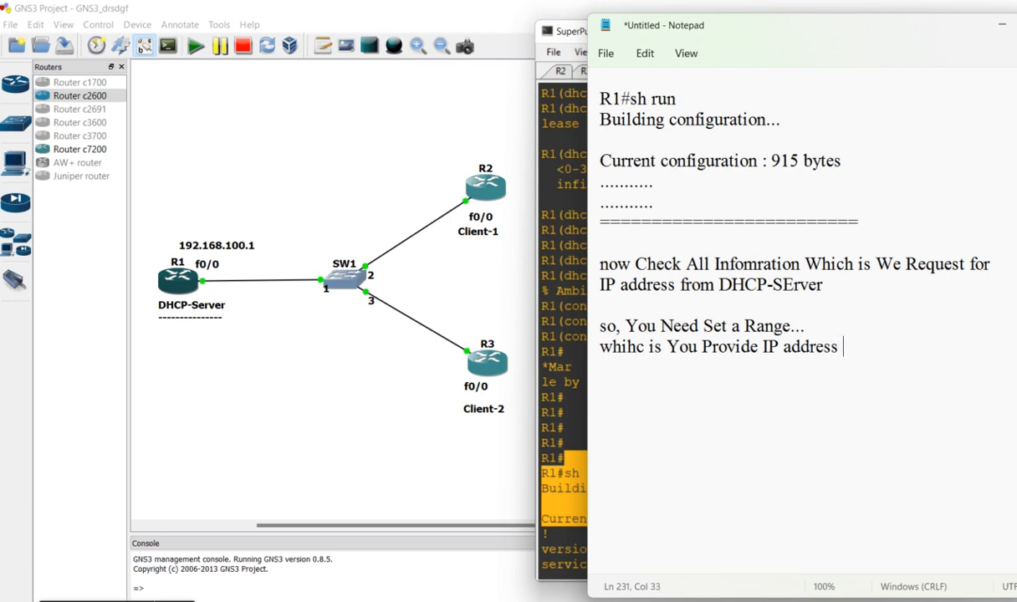
type("To Clinets..")
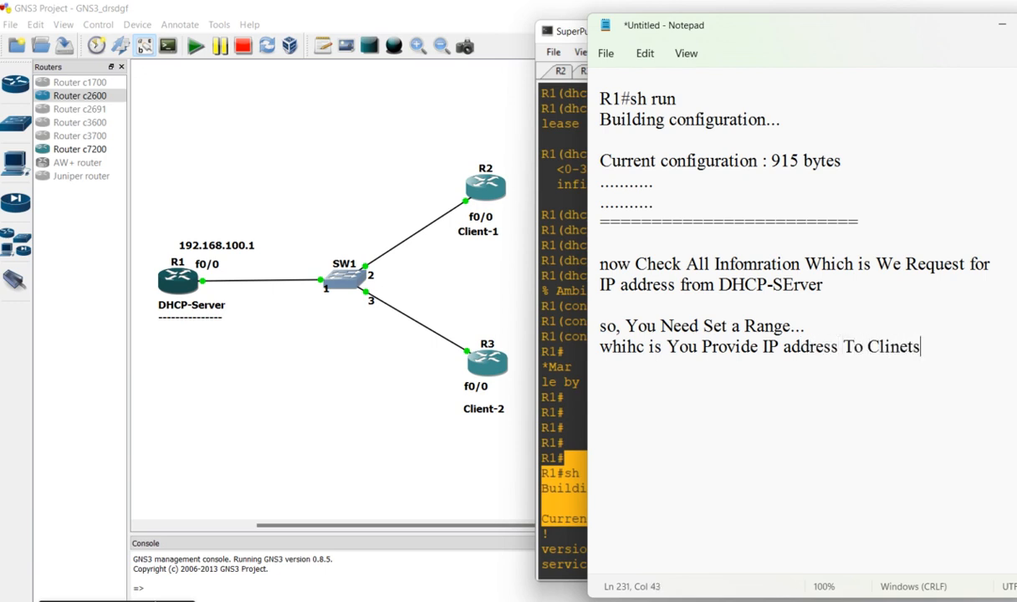
After a blank line, add the heading "Use This command-->" underlined with a row of dashes, and leave space below it
key("Return")
key("Return")
type("Use This")
key("BackSpace")
type("command-->")
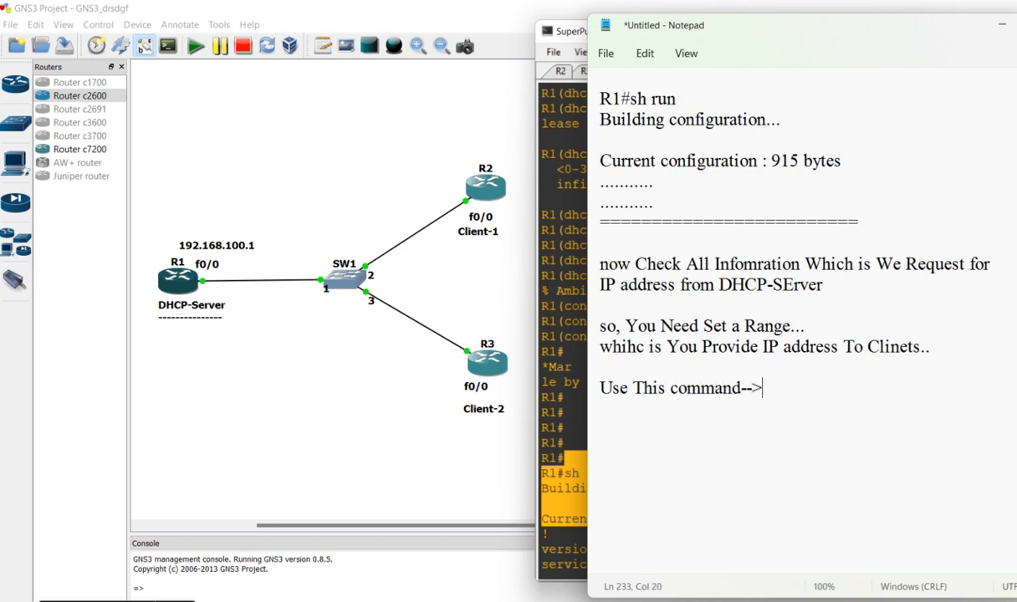
key("Return")
type("--------------------------------")
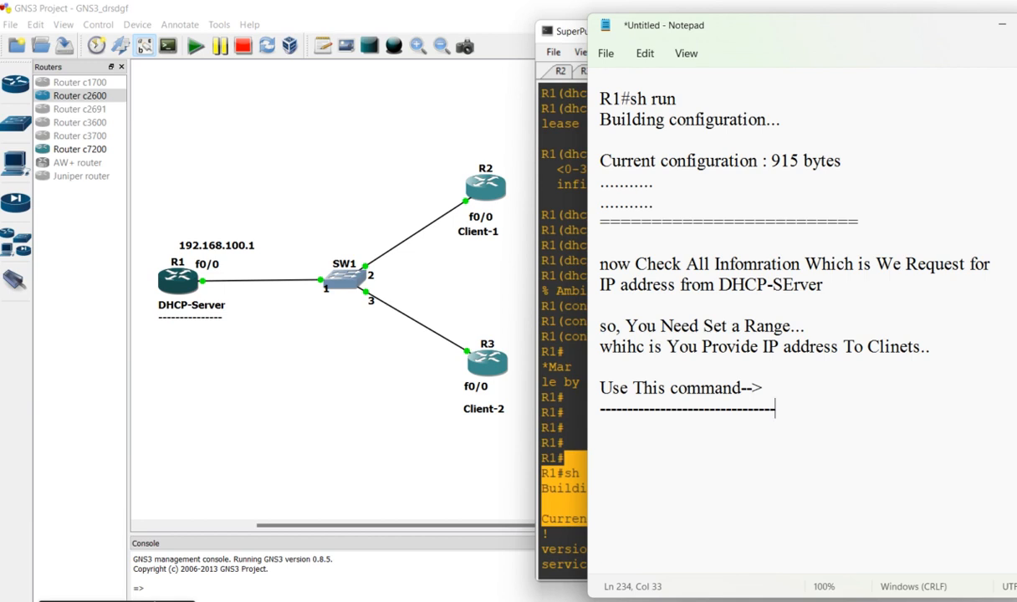
key("Return")
key("Return")
At R1's configuration prompt, begin the DHCP address exclusion command with start address 192.168.100.1
left_click(566, 240)
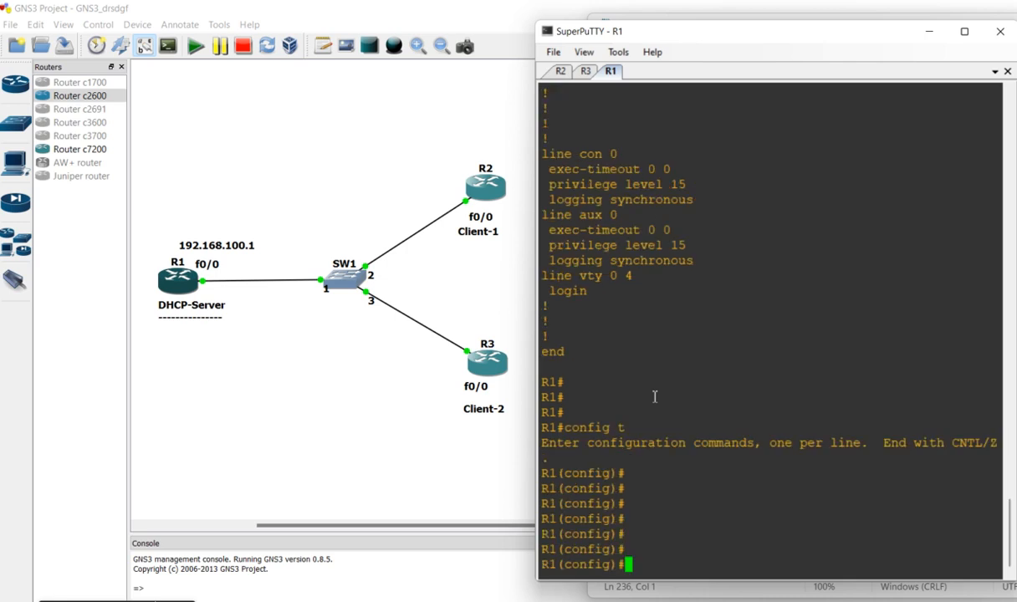
key("Return")
key("Return")
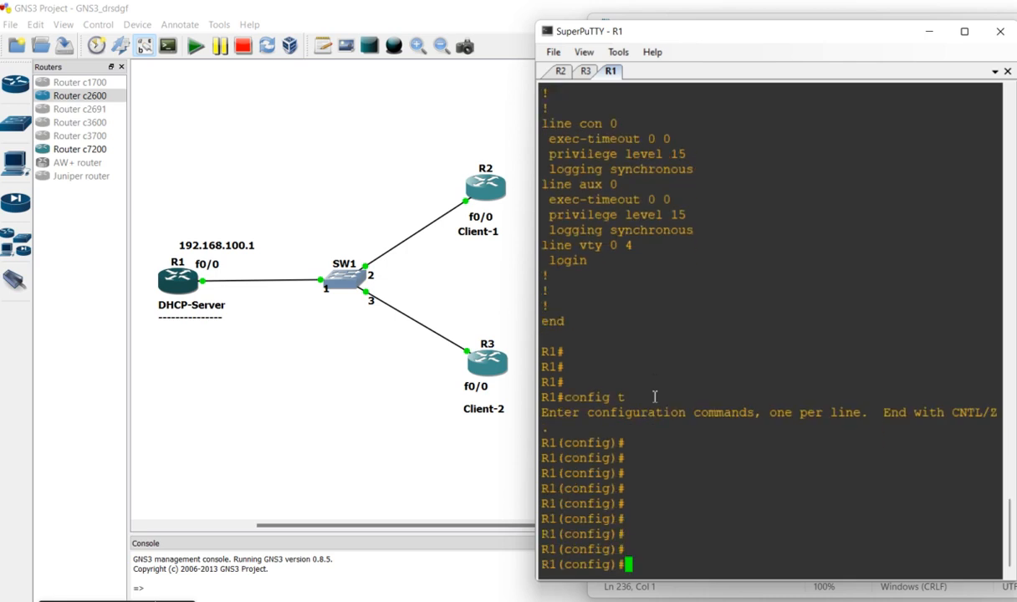
type("ip dhcp ex")
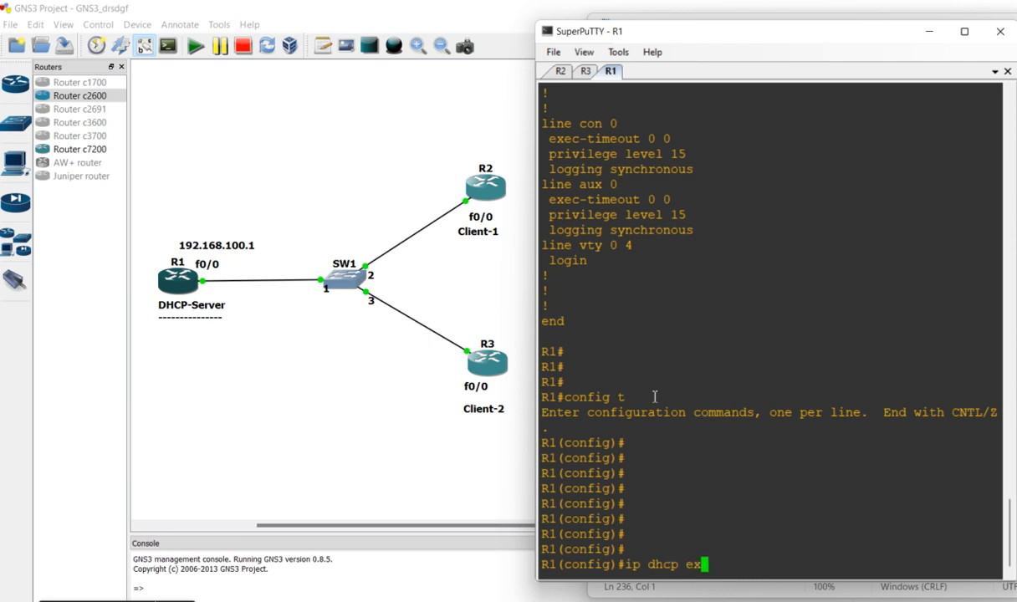
type("clided-address 192.168.100.1")
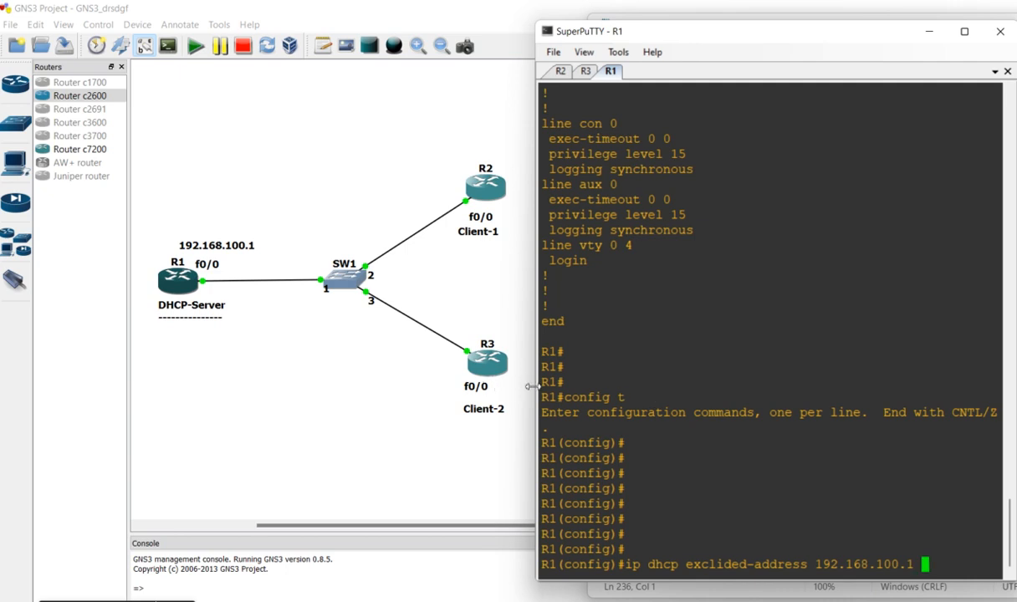
Widen the R1 console and try to run the exclusion command, misspelled "exclided-address", with end address 192.168.100.10
left_click_drag(530, 386, 334, 373)
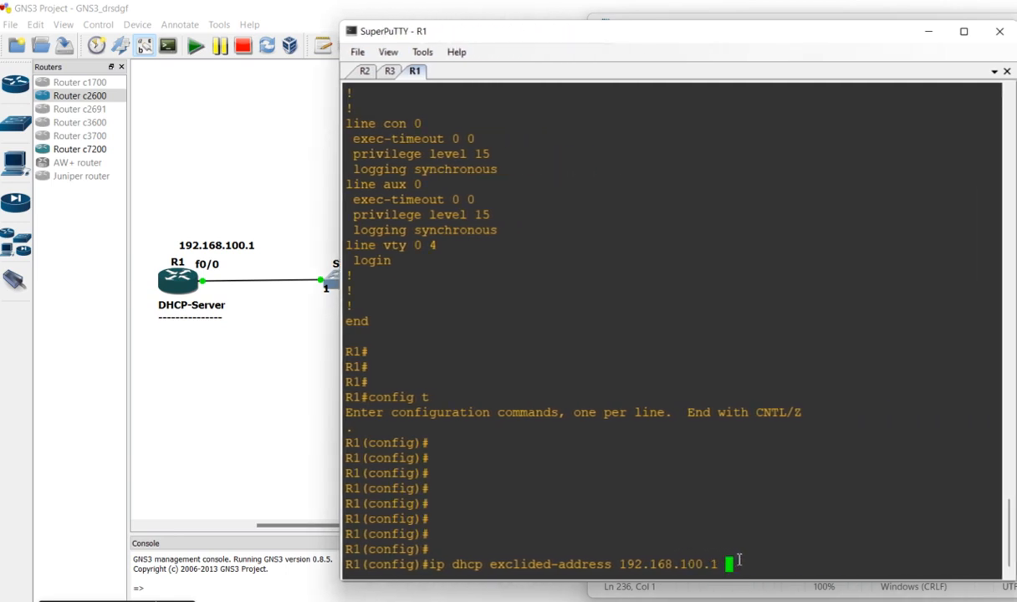
type("192.168.100.")
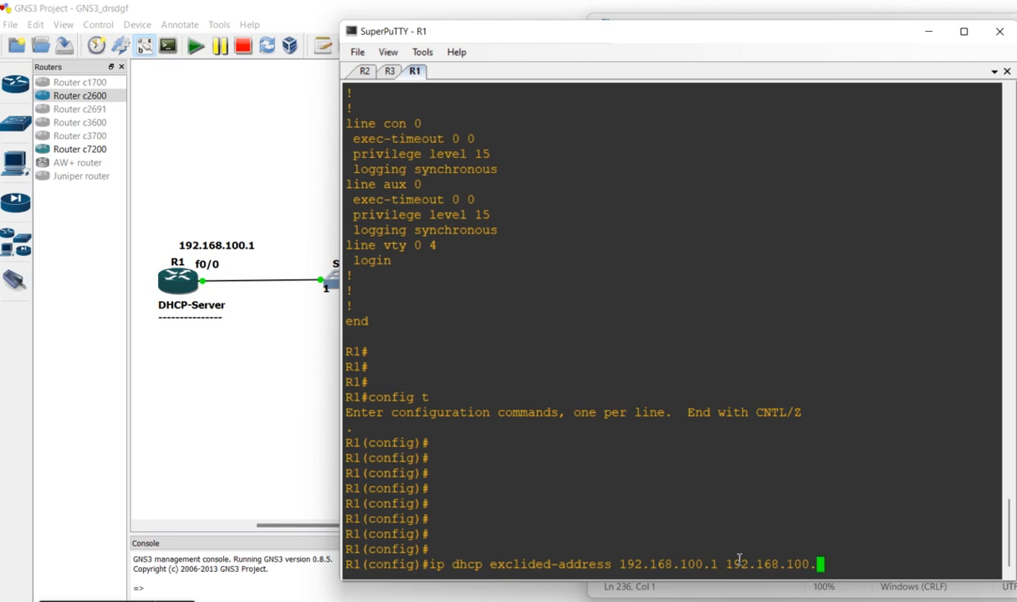
type("10")
double_click(676, 563)
double_click(767, 564)
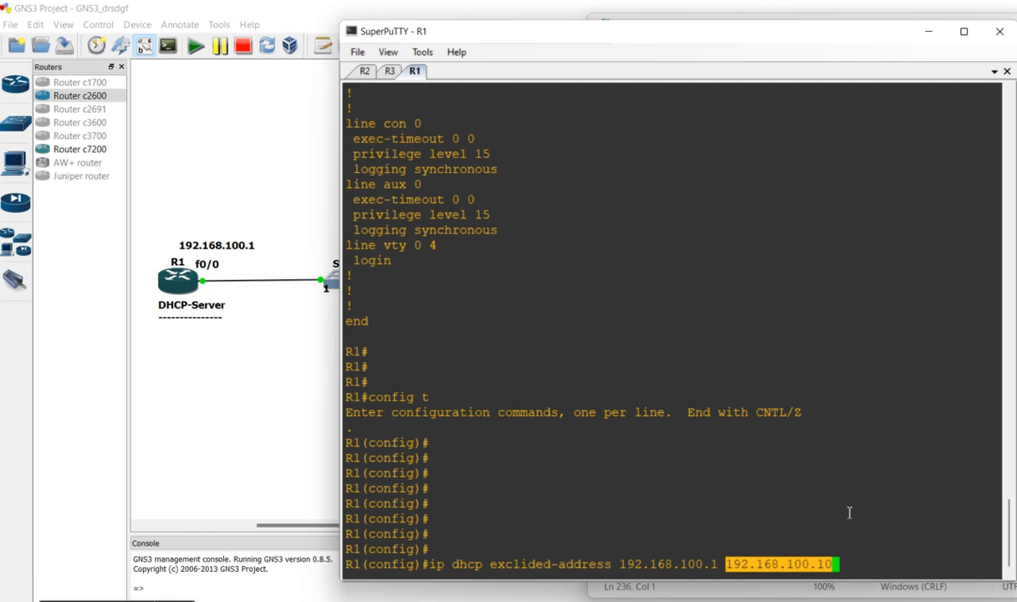
key("Return")
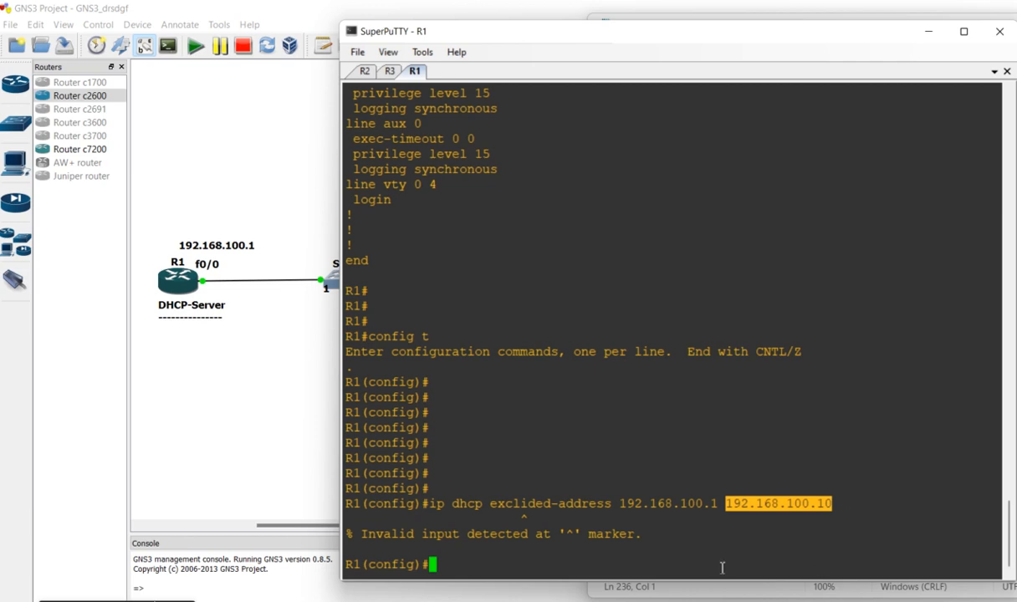
key("Return")
key("Return")
key("Return")
key("Return")
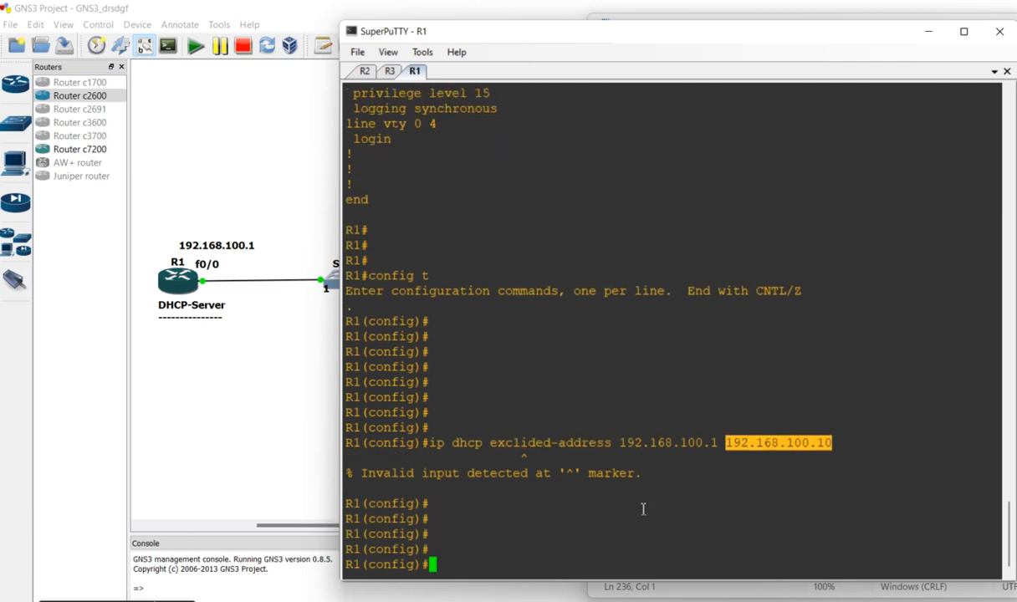
Recall the exclusion command, correct its keyword to "excluded-address", and run it for 192.168.100.1 to 192.168.100.10 on R1
key("Up")
key("Down")
key("Up")
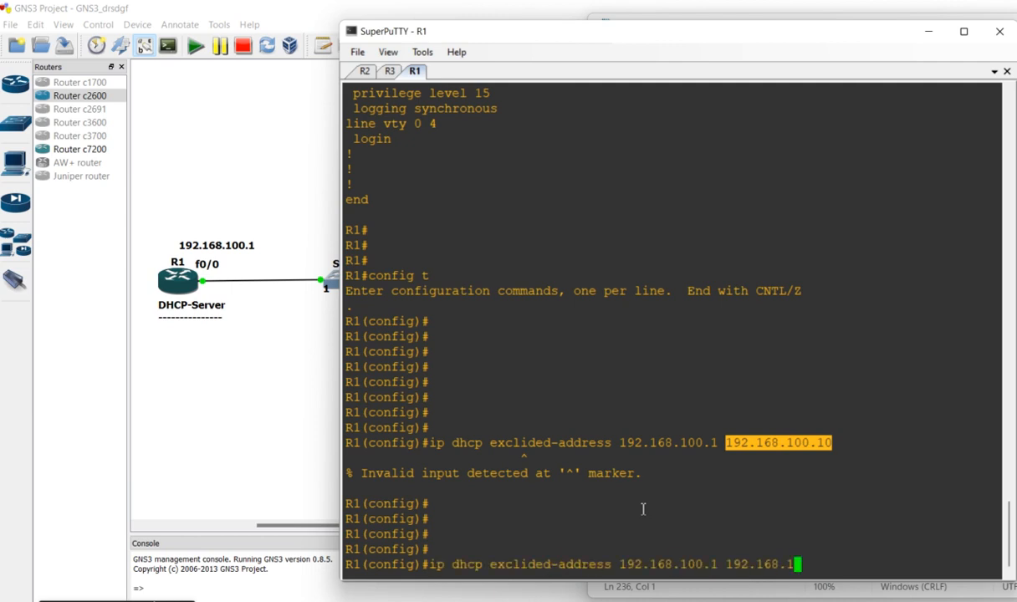
key("Left")
key("Left")
key("Left")
key("Left")
key("Left")
key("Left")
key("Left")
key("Left")
key("Left")
key("Left")
key("Left")
key("Left")
key("Left")
key("Left")
key("Left")
key("Left")
key("Left")
key("Left")
key("Left")
key("Left")
key("Left")
key("Left")
key("BackSpace")
type("u")
key("Right")
key("Right")
key("Right")
key("Right")
key("Right")
key("Right")
key("Right")
key("Right")
key("Right")
key("Right")
key("Right")
key("Right")
key("Right")
key("Right")
key("Right")
key("Right")
key("Right")
key("Right")
key("Right")
key("Right")
key("Right")
key("Right")
key("Right")
key("Right")
key("Right")
key("Right")
key("Right")
key("Return")
key("Return")
key("Return")
key("Return")
Copy the "ip dhcp excluded-address" command from the R1 console into the note below the "Use This command-->" heading
left_click_drag(544, 457, 755, 526)
key("ctrl+c")
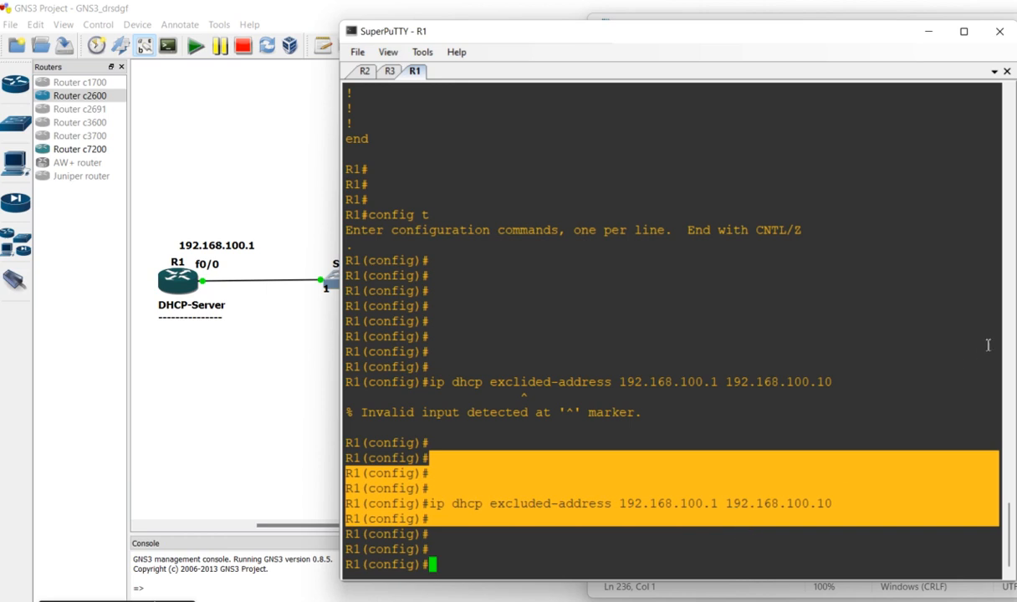
key("alt+Tab")
left_click(756, 425)
key("Return")
key("ctrl+v")
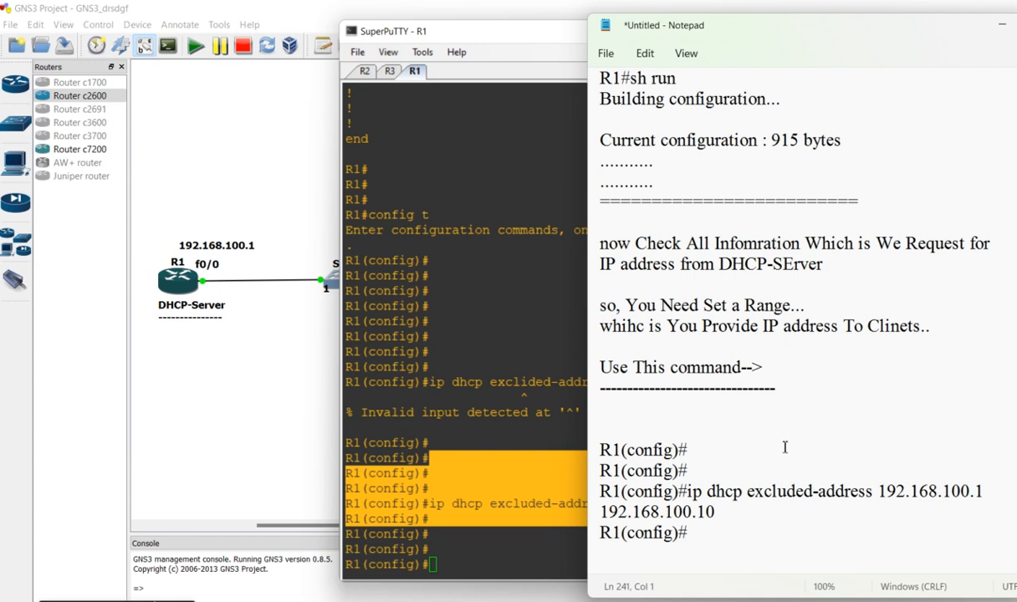
Highlight the start address 192.168.100.1 and the end address 192.168.100.10 in the note's exclusion command
left_click_drag(688, 492, 998, 496)
left_click(878, 493)
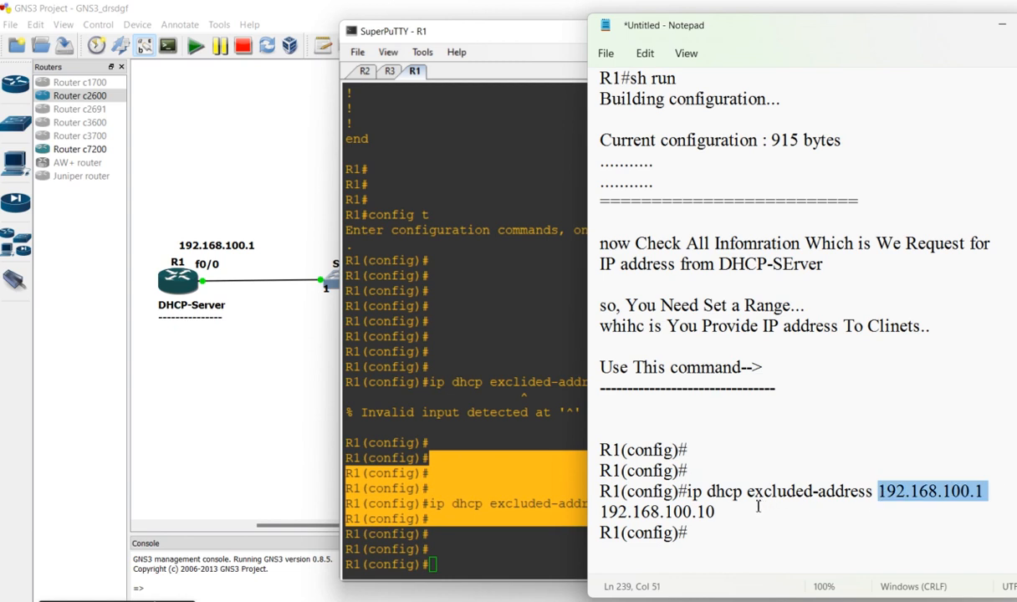
left_click(719, 513)
left_click_drag(715, 513, 586, 514)
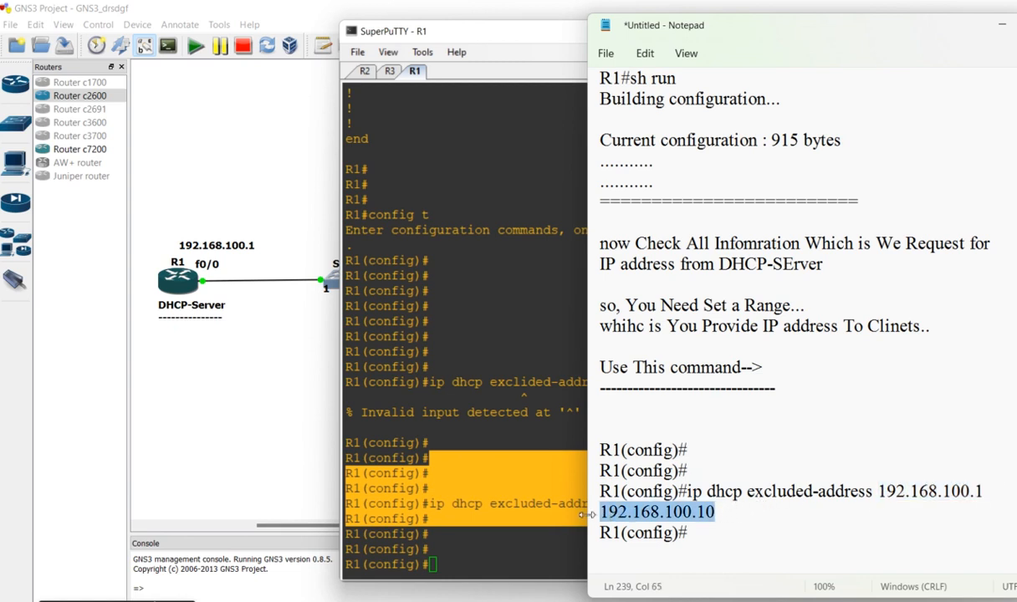
Narrow the R1 console window to uncover the whole topology diagram, and return to the Notepad note
left_click(519, 341)
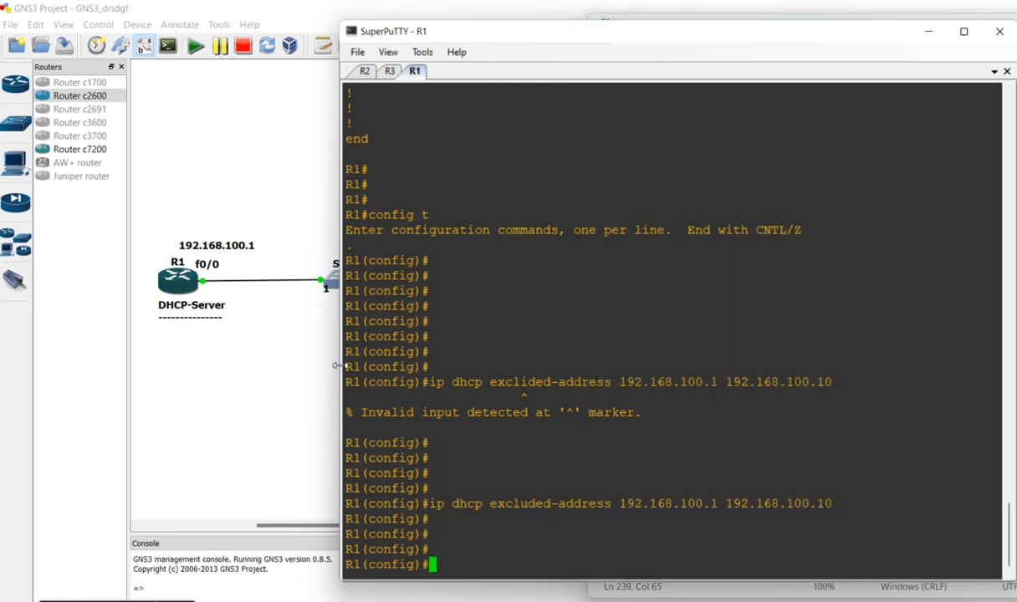
left_click_drag(337, 366, 534, 366)
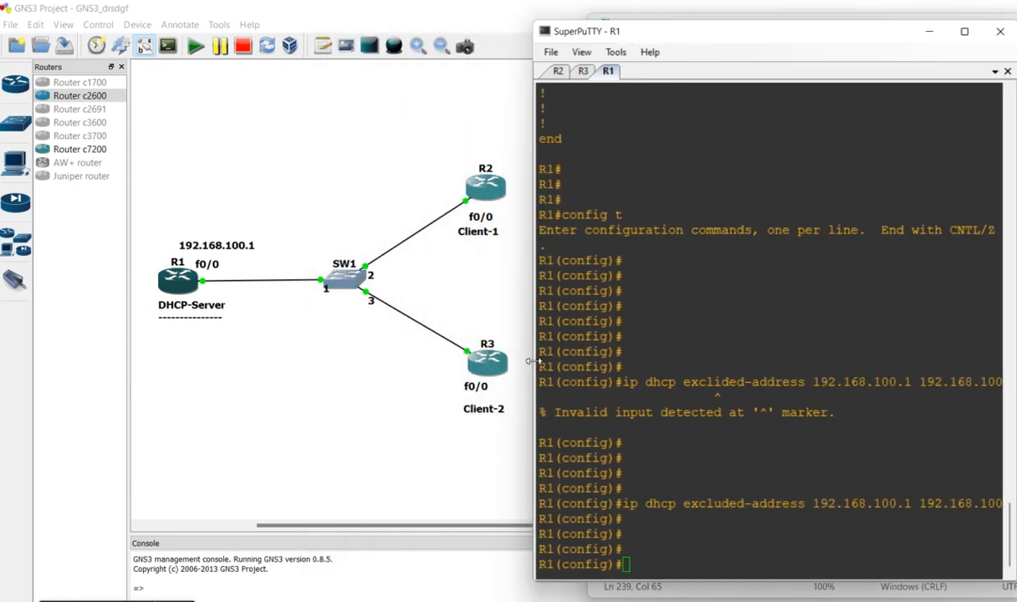
left_click(1015, 452)
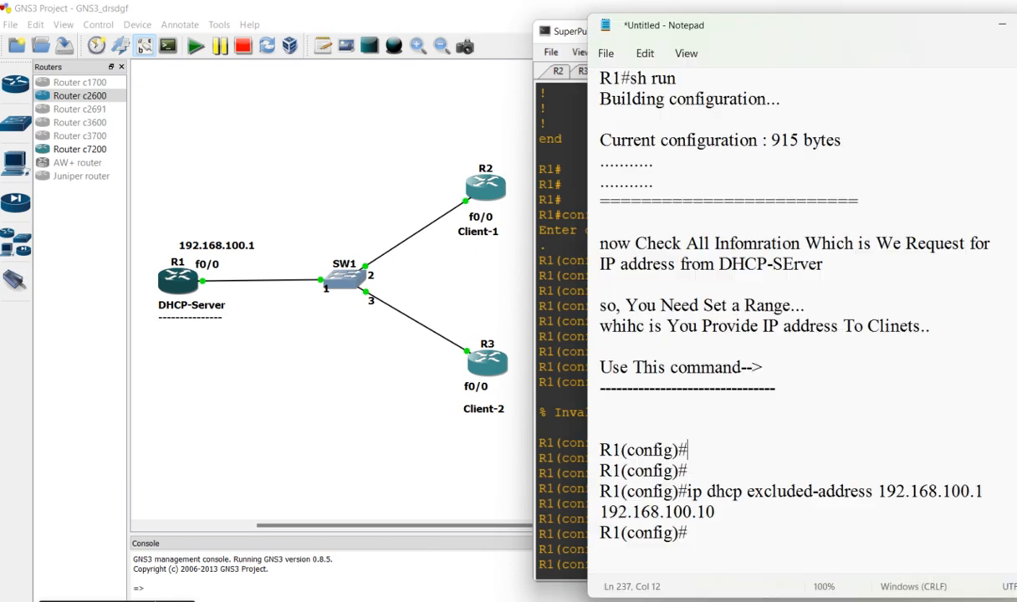
Close the exclusion command section of the note with a row of equals signs and leave blank lines below it
left_click(688, 557)
type("====================================")
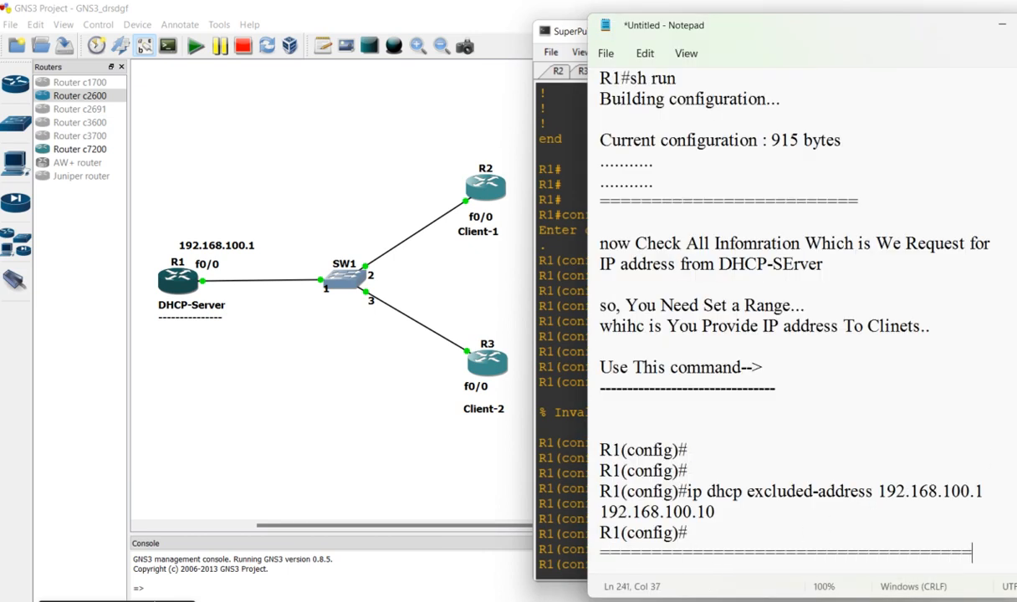
key("Return")
key("Return")
key("Return")
key("Return")
key("Return")
key("Return")
key("Return")
key("Return")
key("Return")
key("Return")
key("Return")
key("Return")
key("Return")
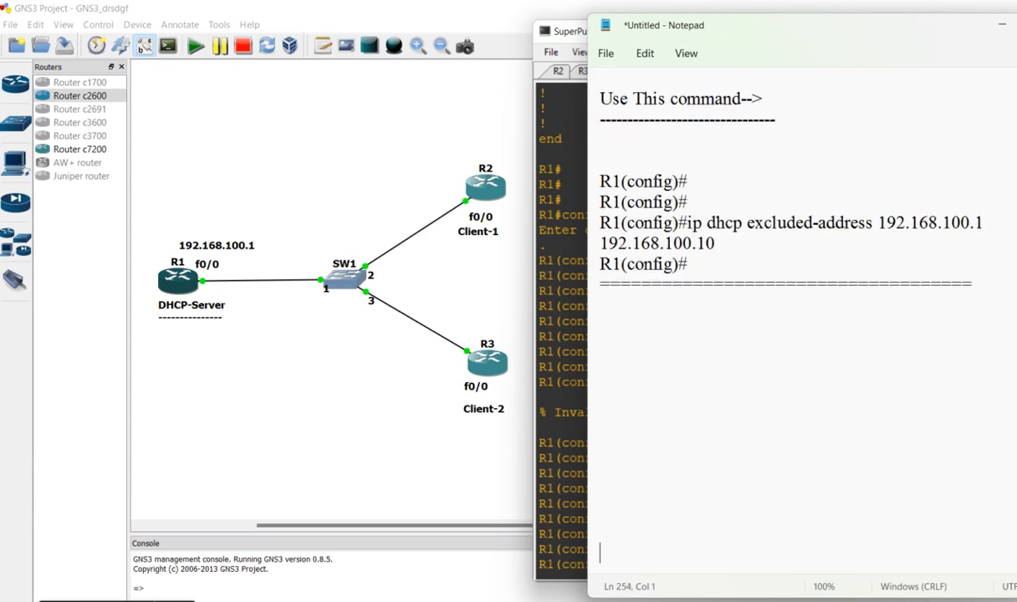
Below the separator, add the line "After That Set DHCP-Server's Interface and IP address" to the note
left_click(641, 311)
type("After That Set")
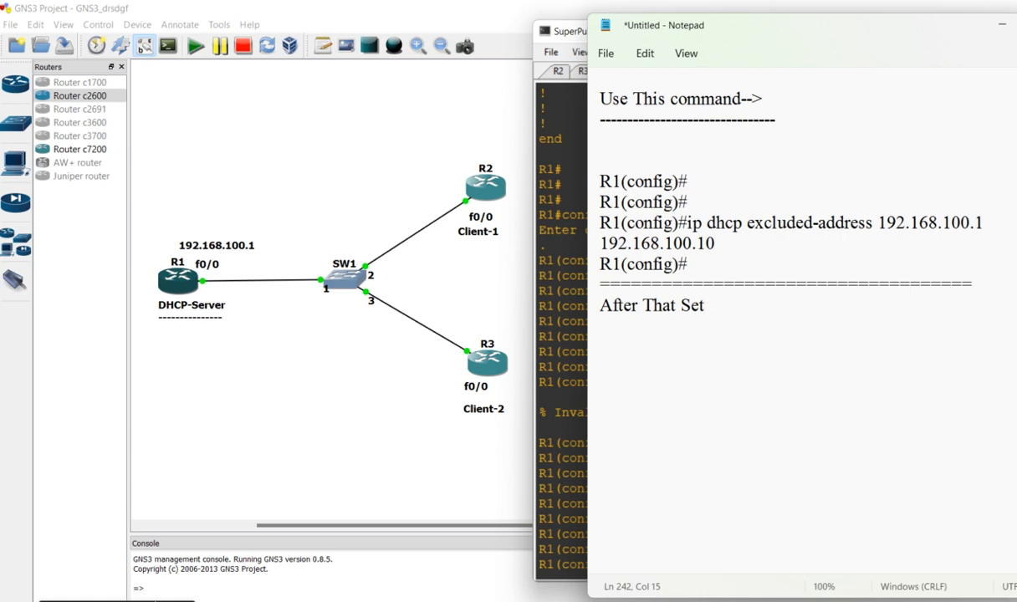
type(" DHCP-Server's Interface")
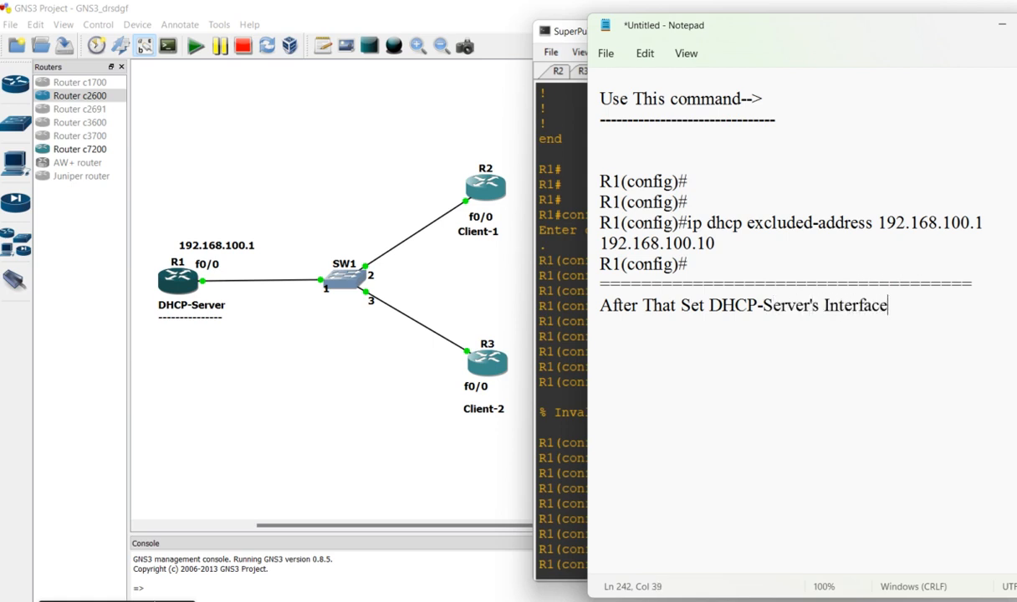
type(" and IP address")
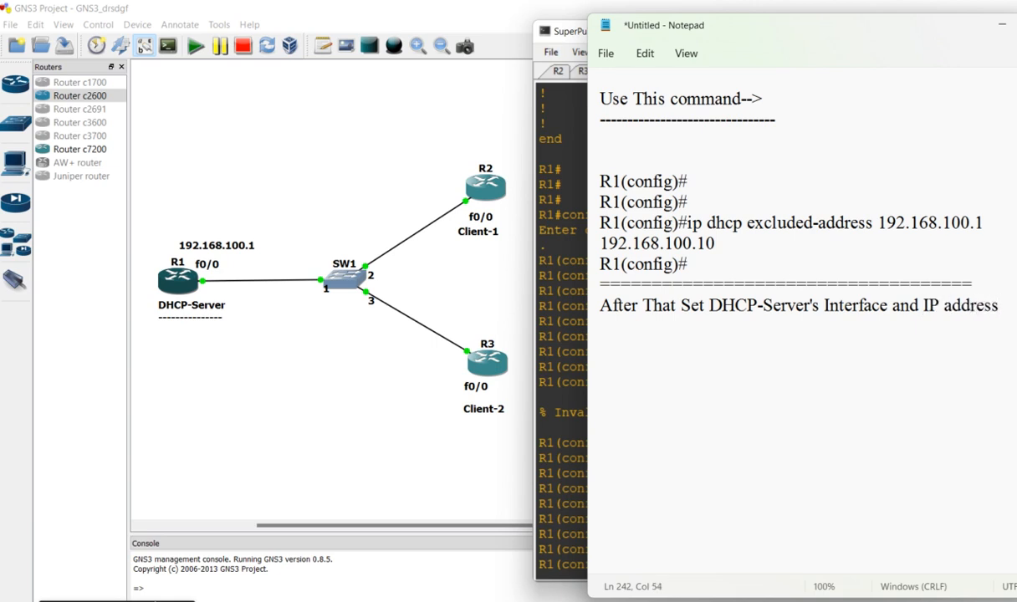
Continue the note on a new line with "and Status UP..."
key("Return")
type("and Status")
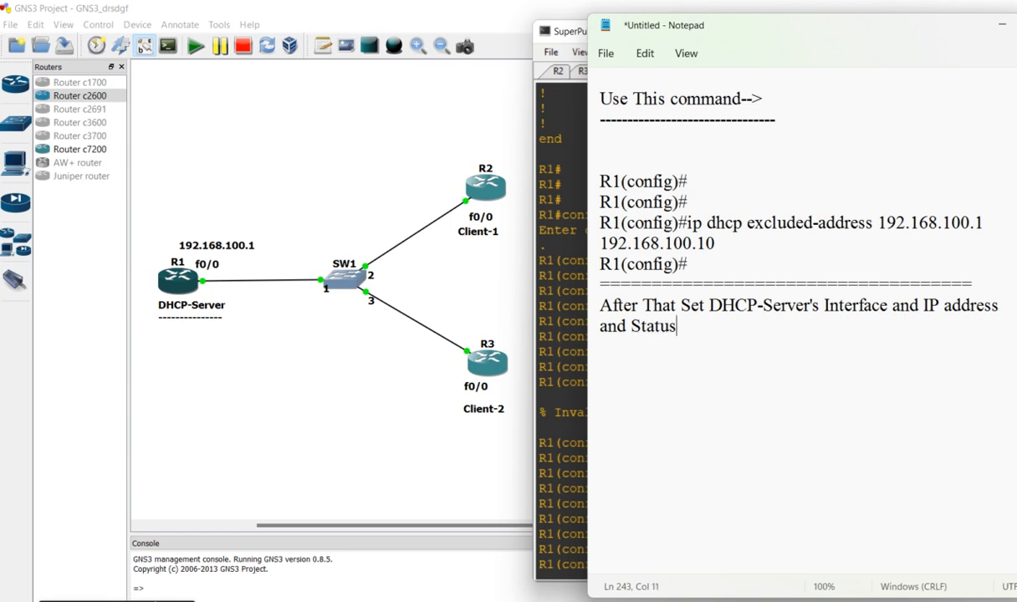
type(" UP...")
After a blank line, add the heading "By Using These Command.." underlined with a row of dashes
key("Return")
key("Return")
type("By Usined")
key("BackSpace")
key("BackSpace")
key("BackSpace")
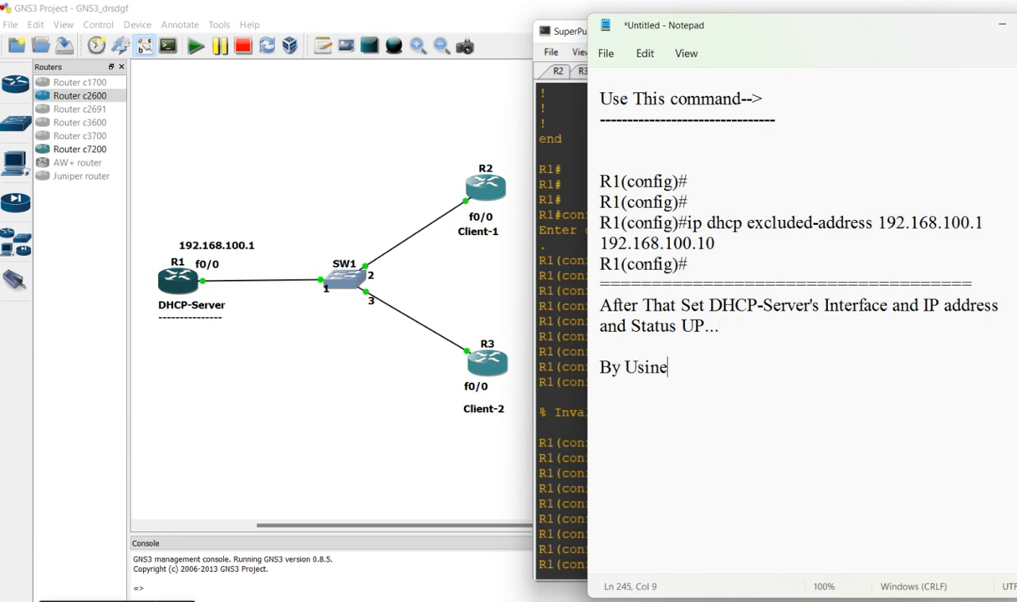
type("g These Co")
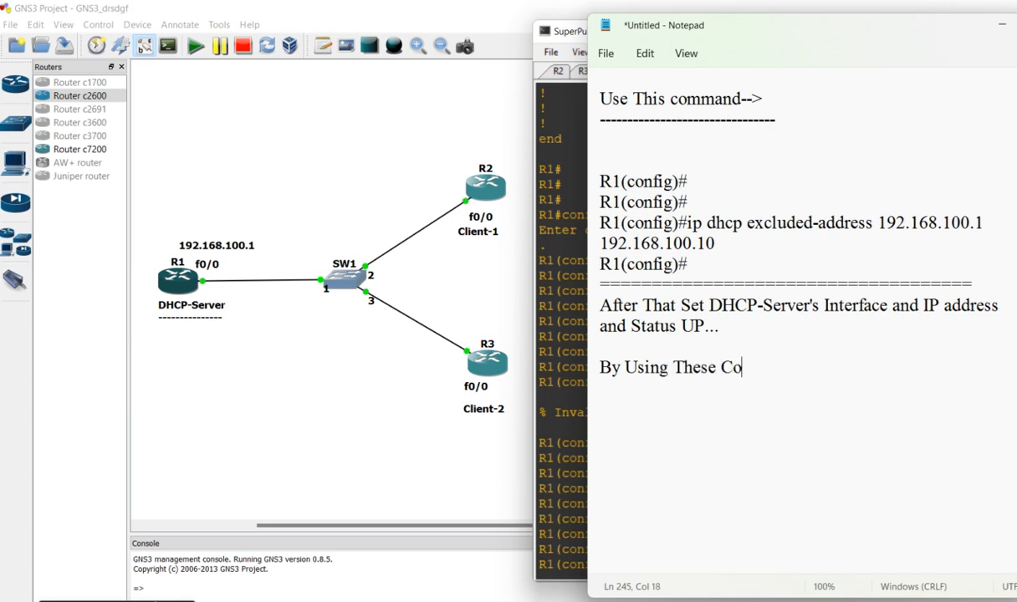
type("mmand..")
key("Return")
type("-")
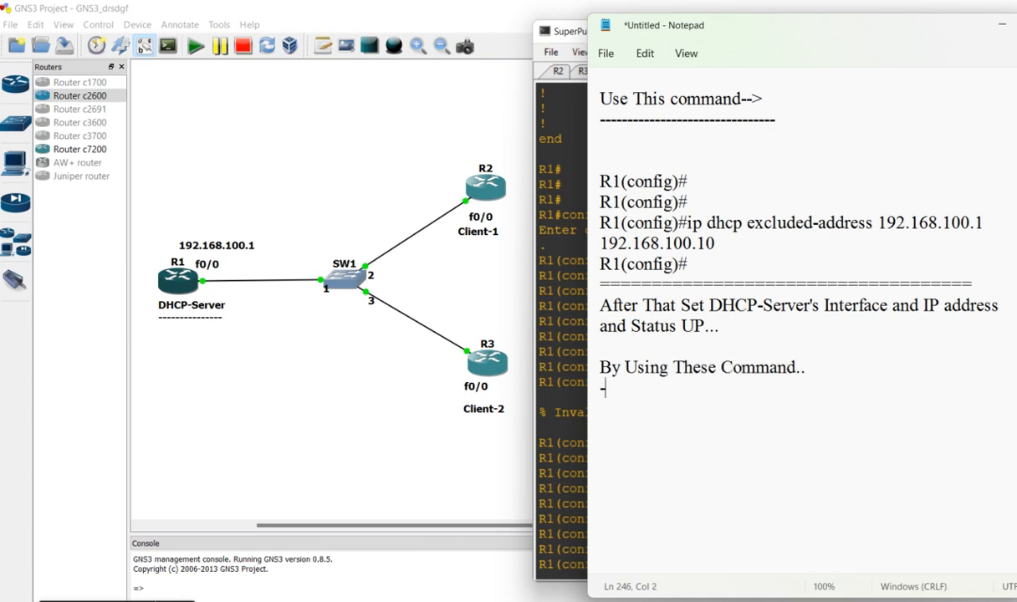
type("-----------------------------------------")
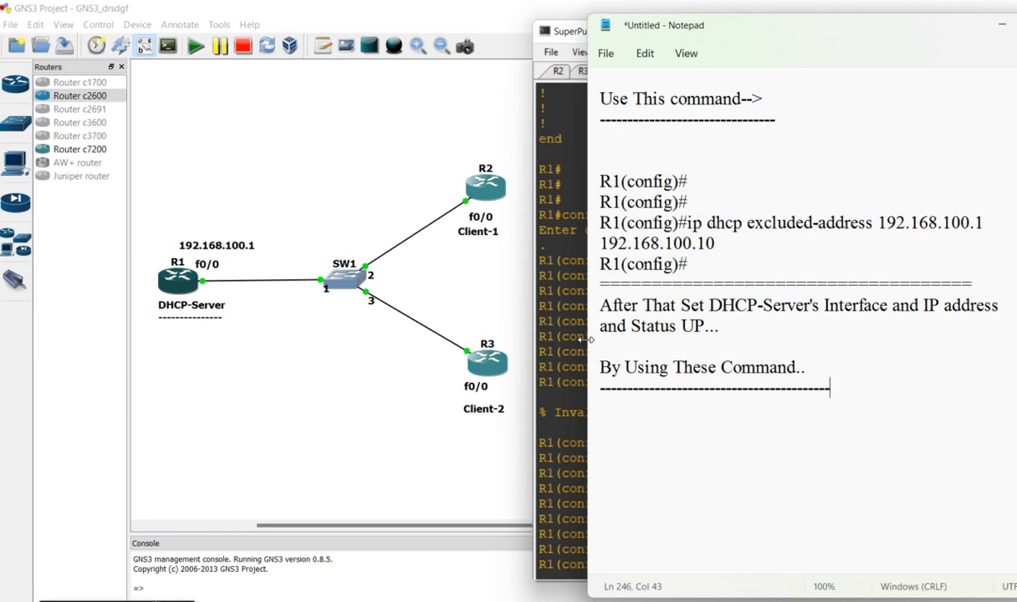
Switch to the R1 console and enter configuration mode for interface f0/0 with "int f0/0"
left_click(558, 323)
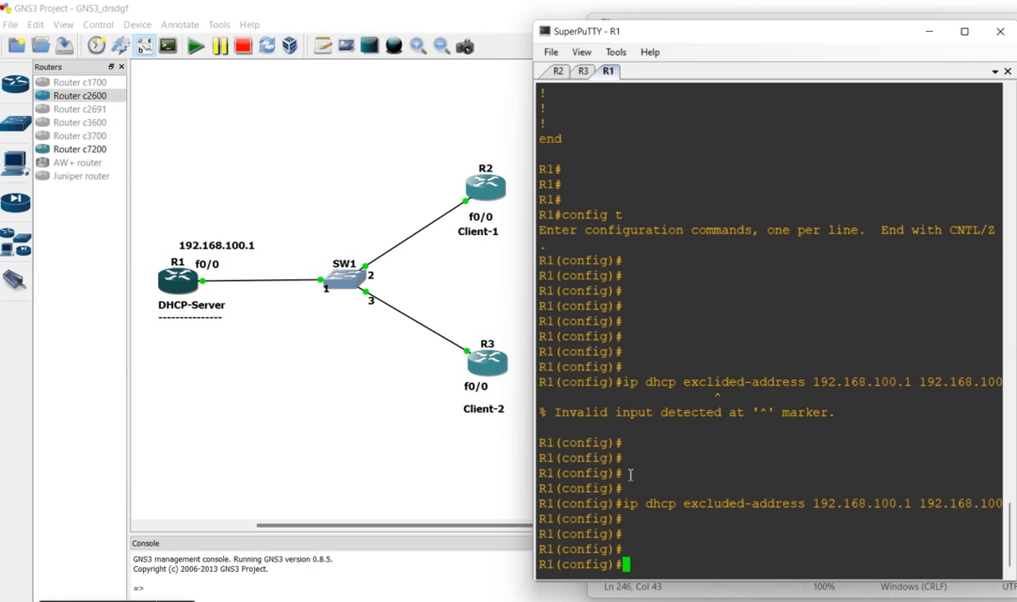
type("int")
type("f0.0")
key("BackSpace")
key("BackSpace")
type("/0")
key("Return")
key("Return")
key("Return")
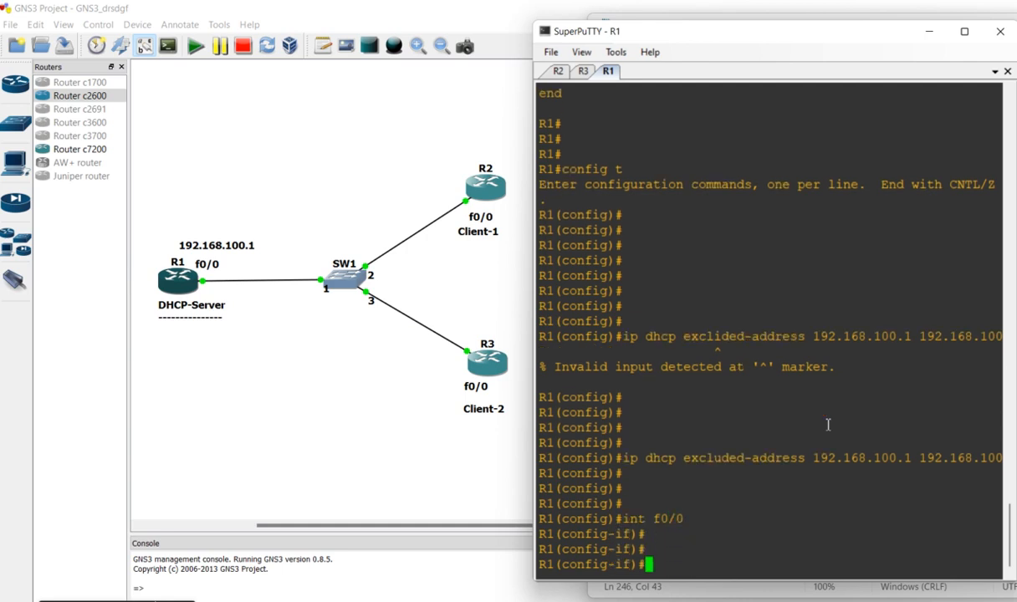
Assign IP address 192.168.100.1 with mask 255.255.255.0 to R1's f0/0 interface
type("ip add 192.168.100.1 255.2")
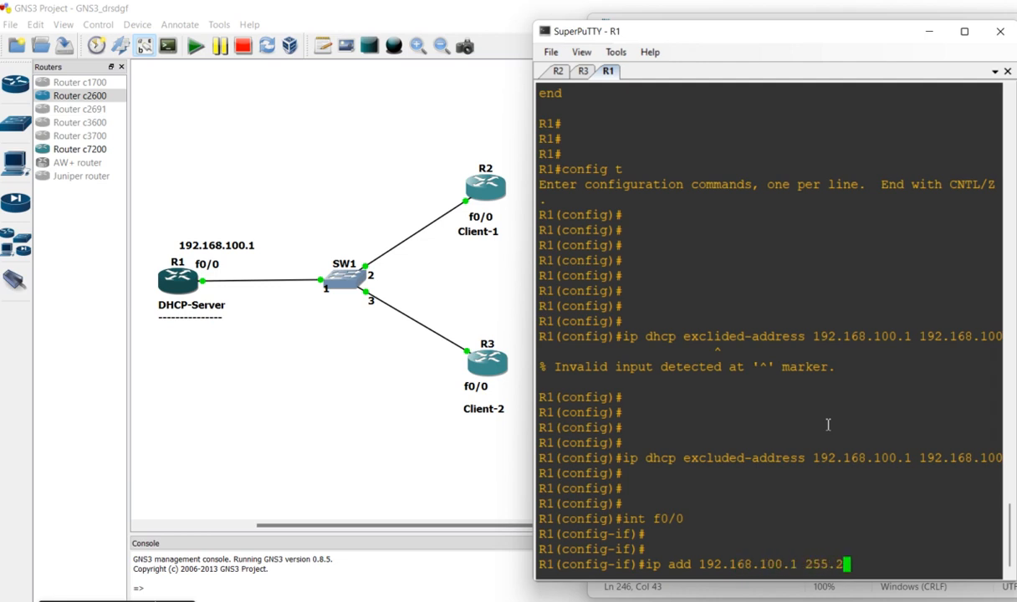
type("55.255.0")
key("Return")
key("Return")
key("Return")
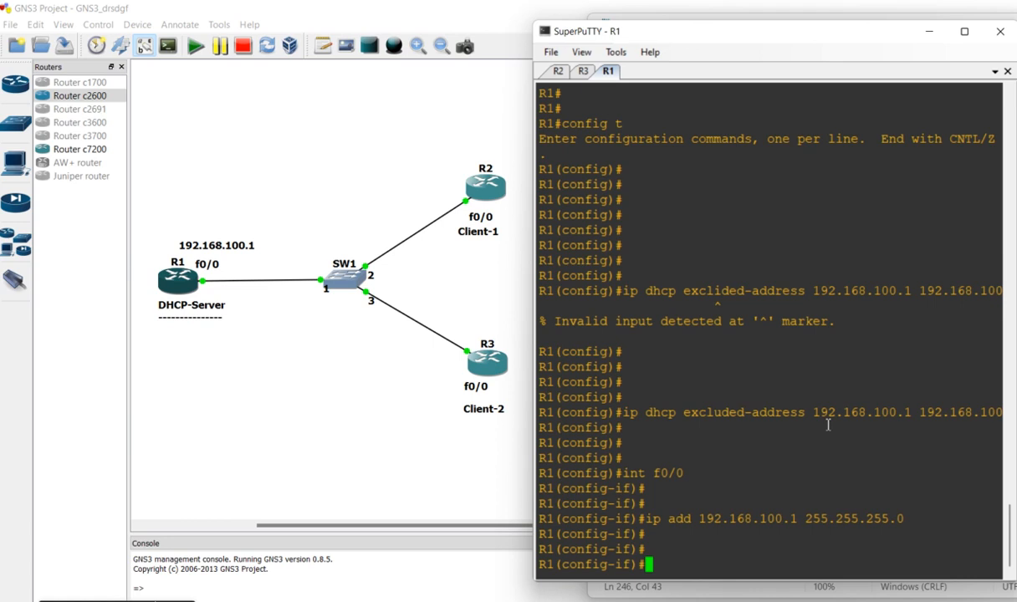
Enable R1's f0/0 interface with "no shut" and exit to global configuration mode
type("no shut")
key("Return")
key("Return")
type("exit")
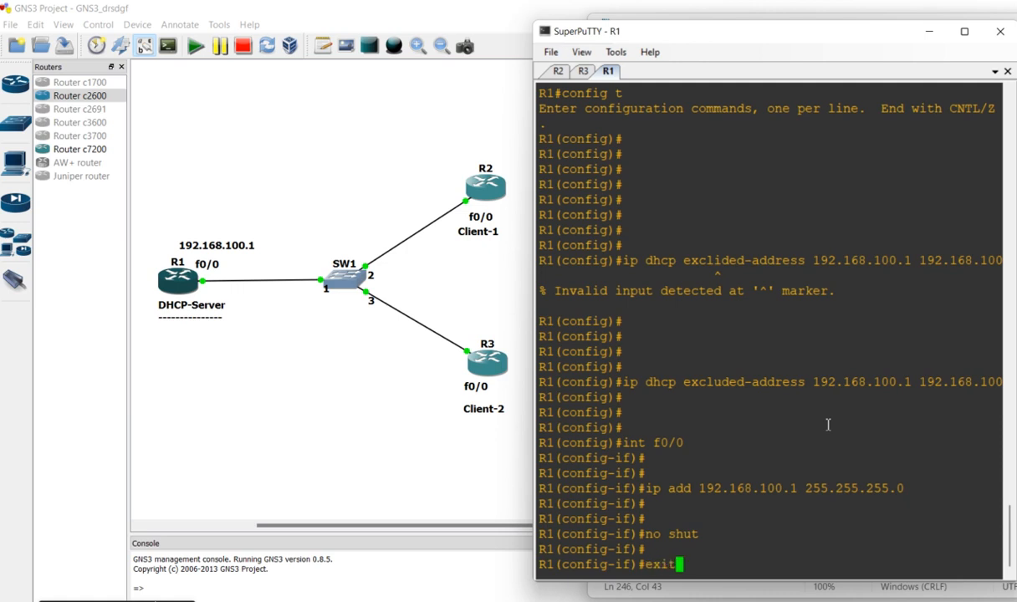
key("Return")
key("Return")
key("Return")
key("Return")
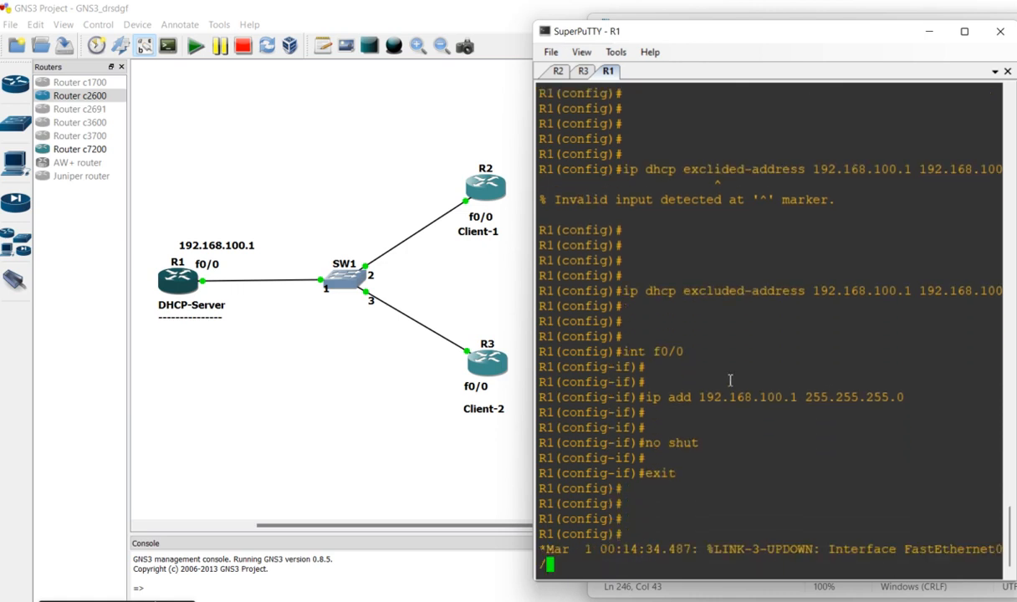
Copy the interface commands from "int f0/0" through "exit" into the note below the "By Using These Command.." heading
left_click_drag(624, 292, 744, 448)
left_click(1015, 450)
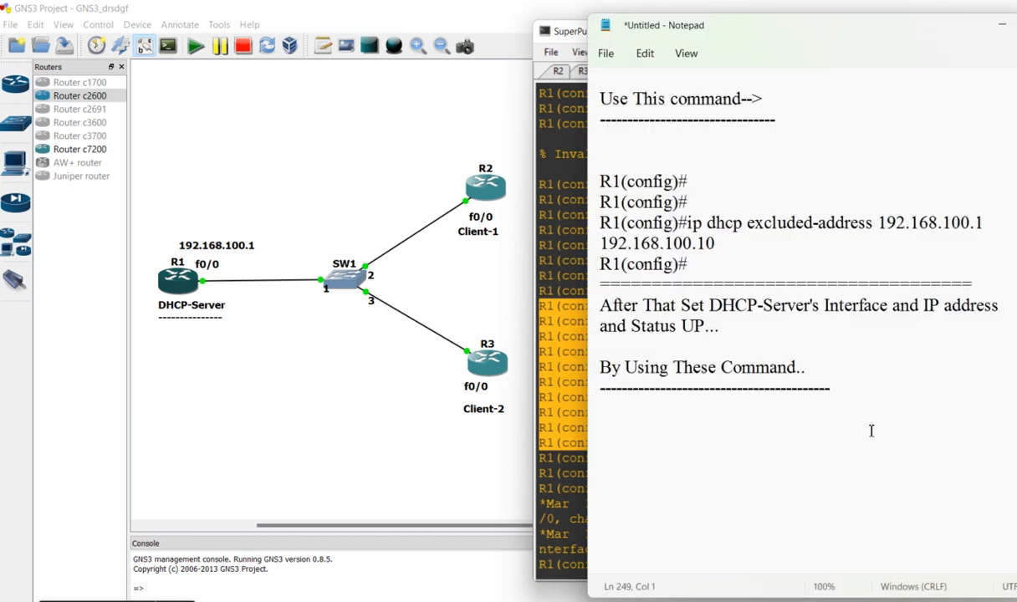
type("R1(config)#int f0/0 R1(config-if)# R1(config-if)# R1(config-if)#ip add 192.168.100.1 255.255.255.0 R1(config-if)# R1(config-if)# R1(config-if)#no shut R1(config-if)# R1(config-if)#exit R1(config)#")
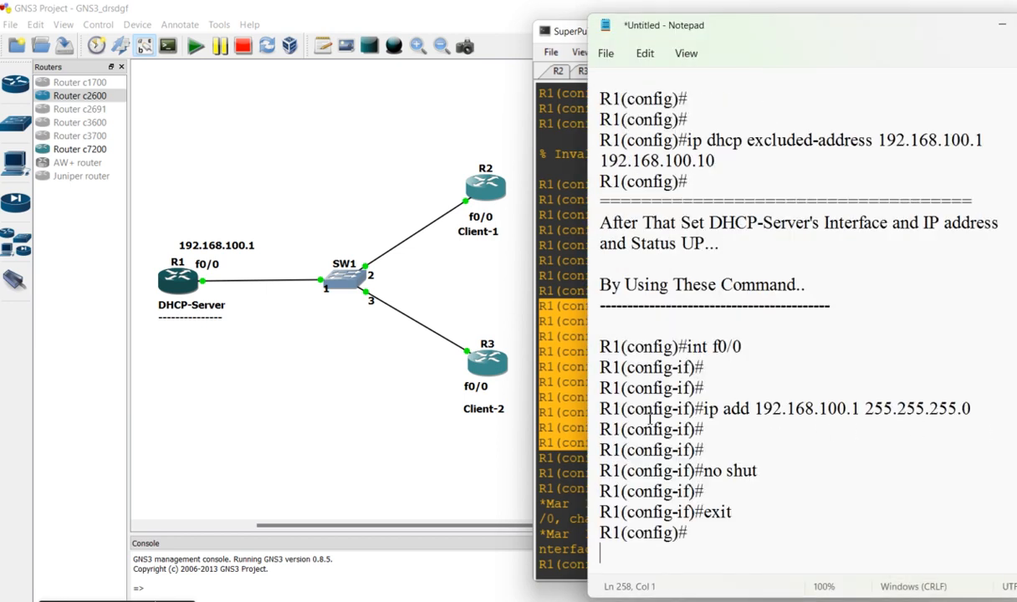
Close off the copied interface commands in the note with a separator line of equals signs
type("=========================================")
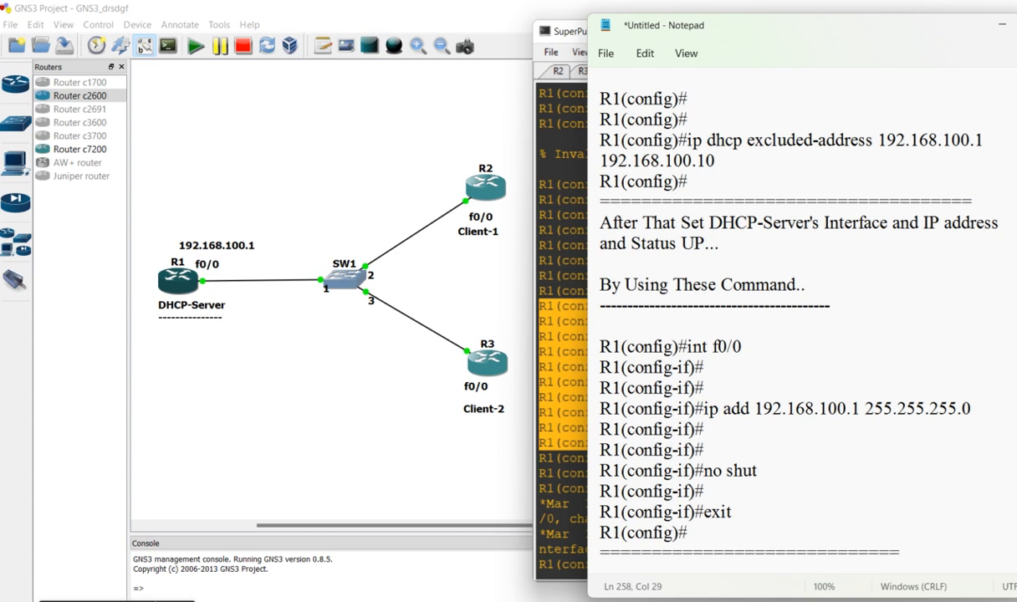
key("BackSpace")
key("BackSpace")
key("Return")
key("Return")
Write the heading "Now Check Status...." below the separator line in the note
type("Now ")
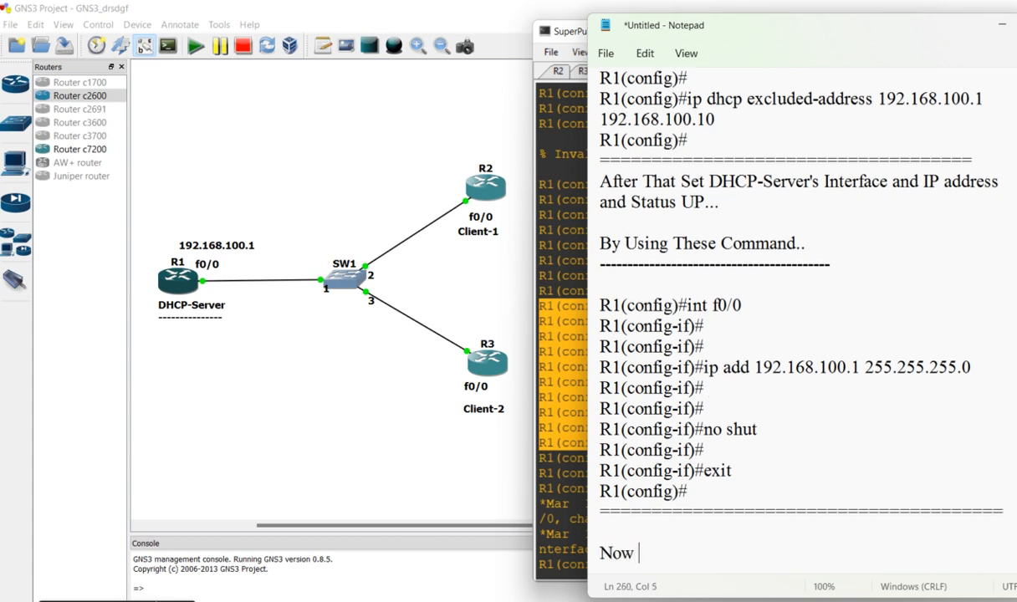
type("Check Stut")
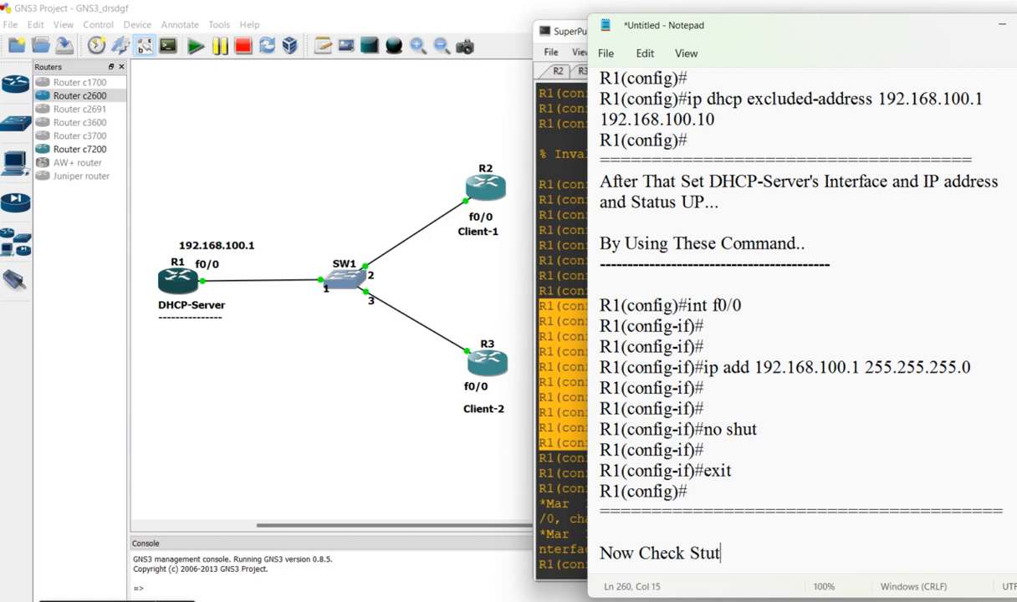
key("BackSpace")
type("atus....")
key("Return")
key("Return")
key("Return")
key("Return")
key("Return")
key("Return")
key("Return")
key("Return")
key("Return")
key("Return")
key("Return")
key("Return")
key("Return")
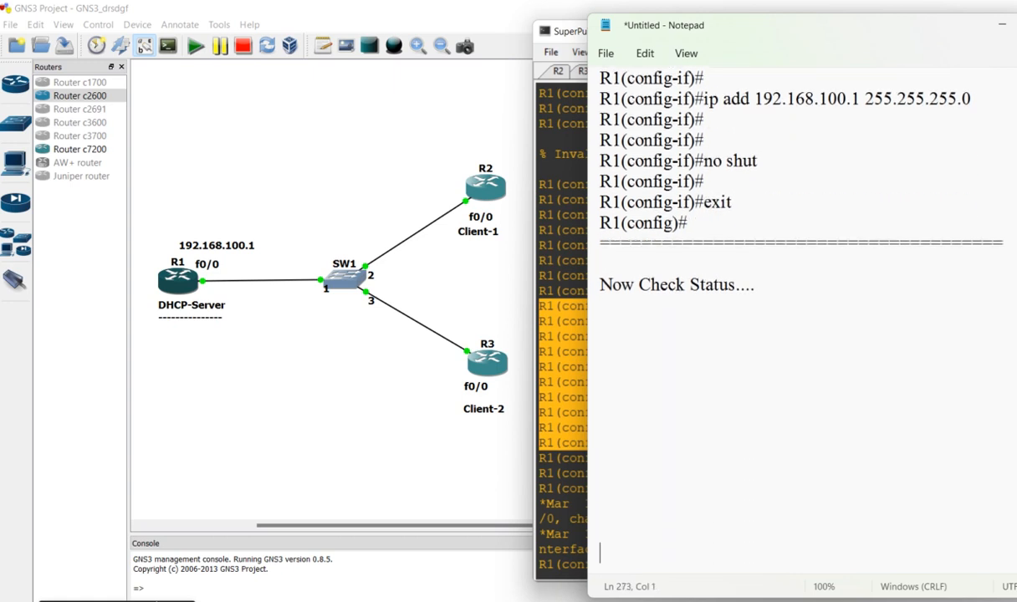
Add the line "Use Command-->" with a dashed underline beneath the "Now Check Status...." heading
left_click(631, 309)
type("Use Command-->")
key("Return")
type("----------------------")
key("Return")
key("Return")
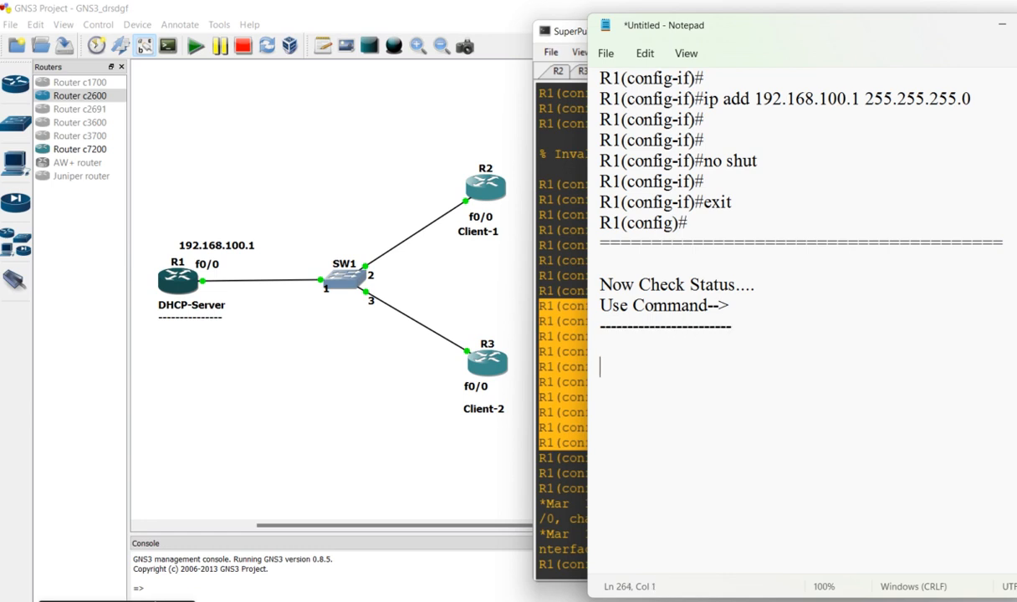
Switch to the R1 console and leave global configuration mode with "exit"
left_click(566, 367)
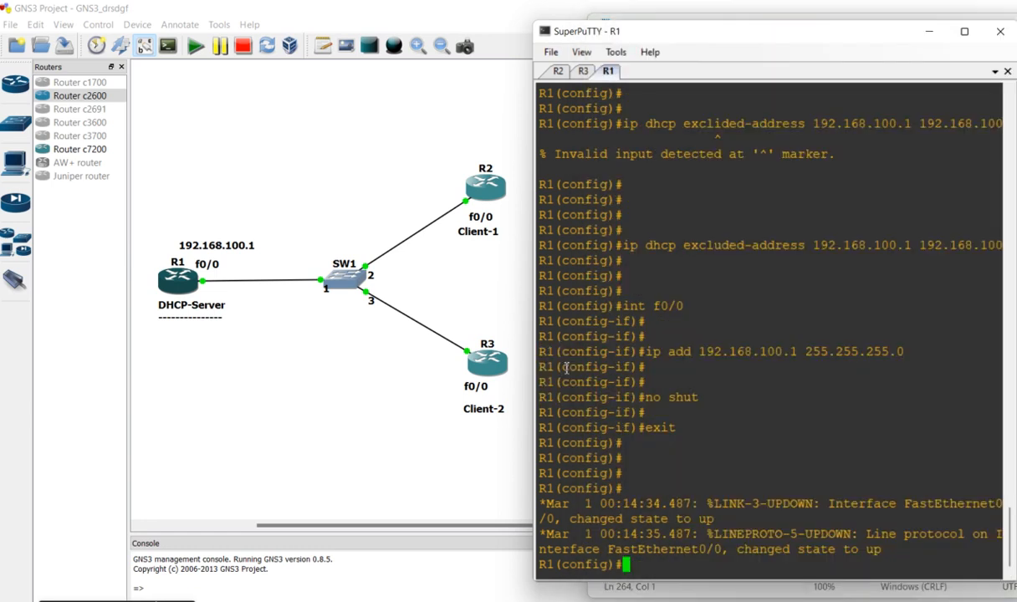
key("Return")
key("Return")
key("Return")
type("exit")
key("Return")
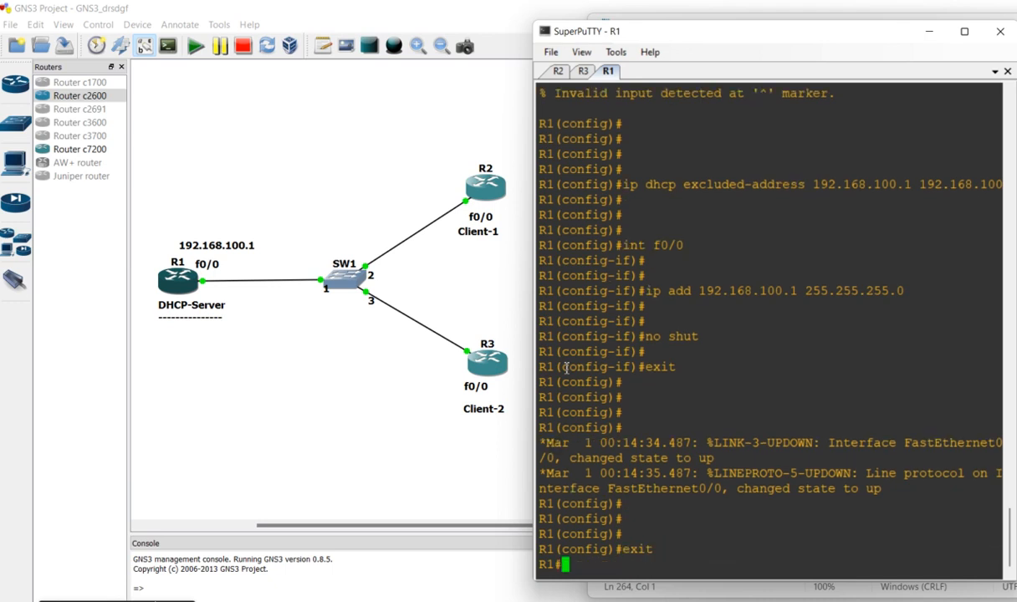
key("Return")
key("Return")
key("Return")
key("Return")
key("Return")
key("Return")
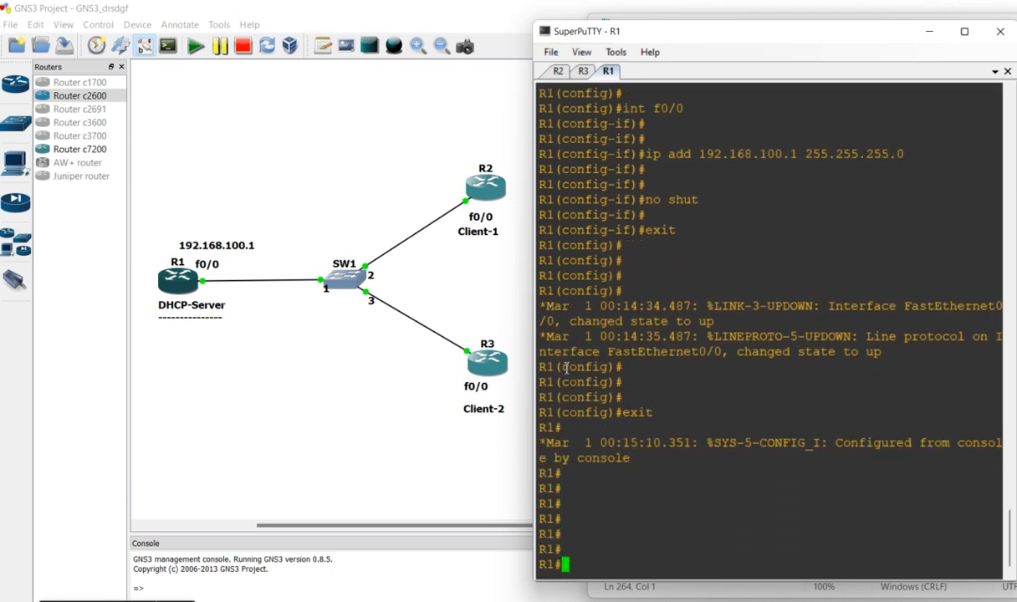
Check R1's DHCP address bindings with "sh ip dhcp binding"
type("sh ip dhcp binding")
key("Return")
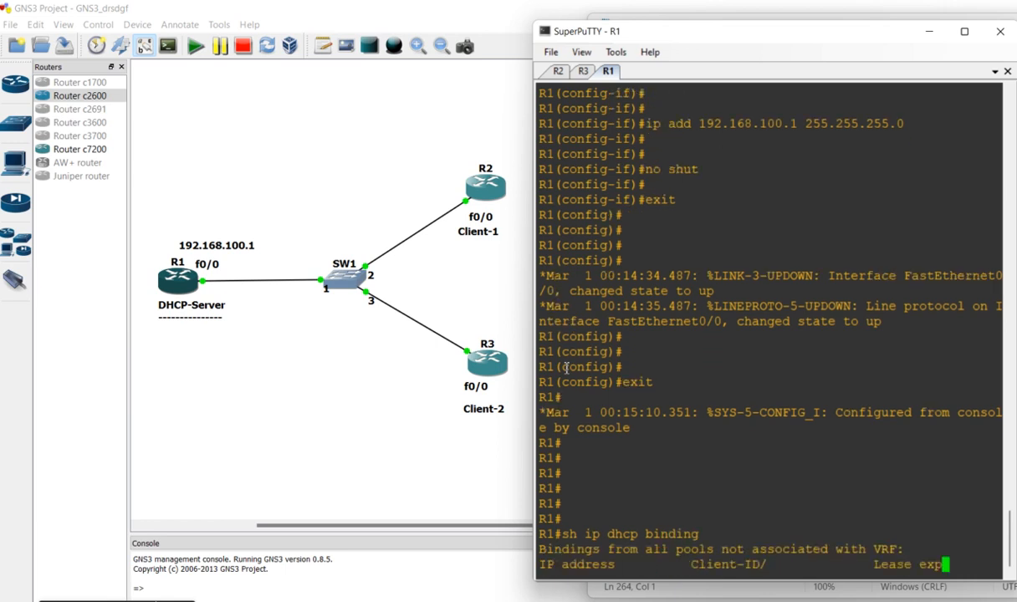
key("Return")
key("Return")
key("Return")
key("Return")
key("Return")
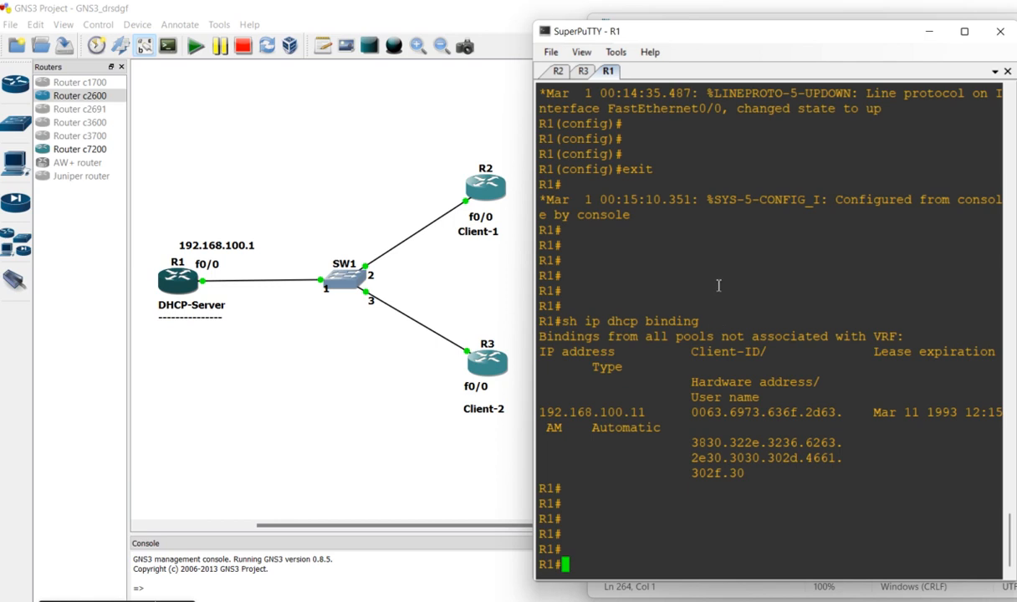
Widen the console window and rerun "sh ip dhcp binding" on R1 so its output fits the window
left_click_drag(634, 290, 753, 504)
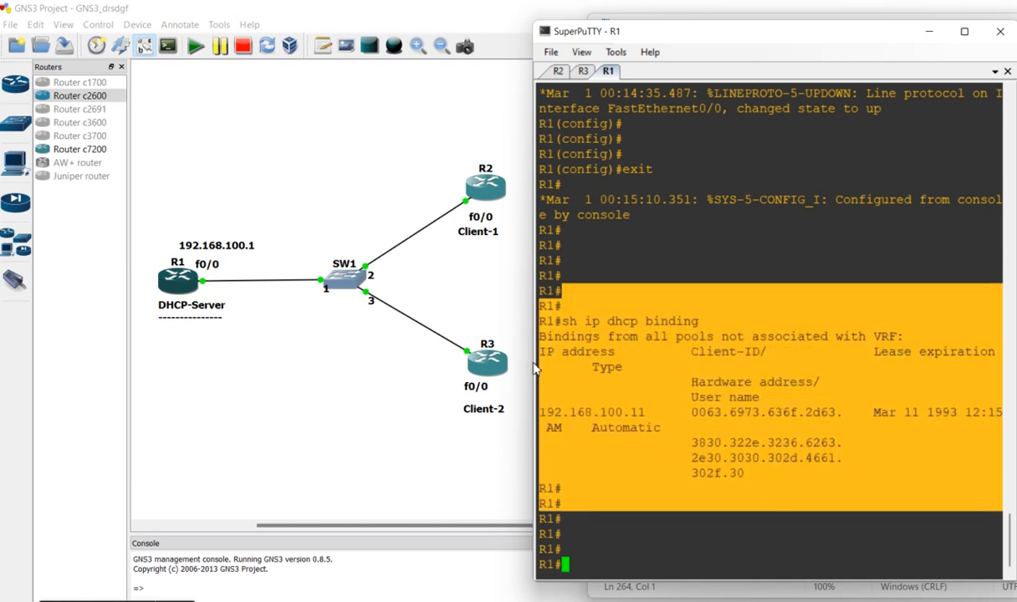
left_click_drag(533, 363, 339, 363)
key("Return")
key("Return")
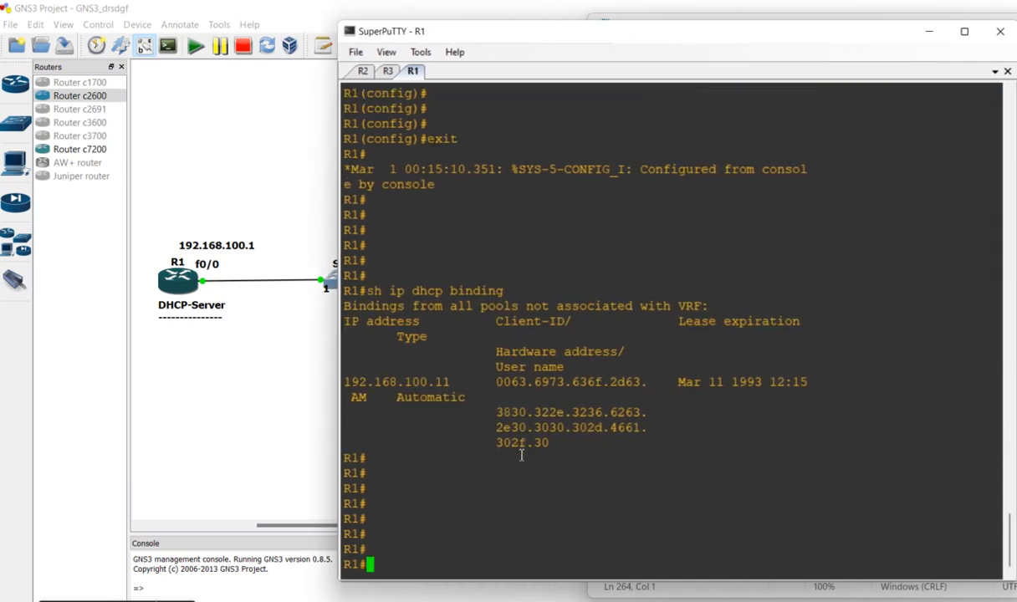
key("Up")
key("Return")
key("Return")
key("Return")
key("Return")
key("Return")
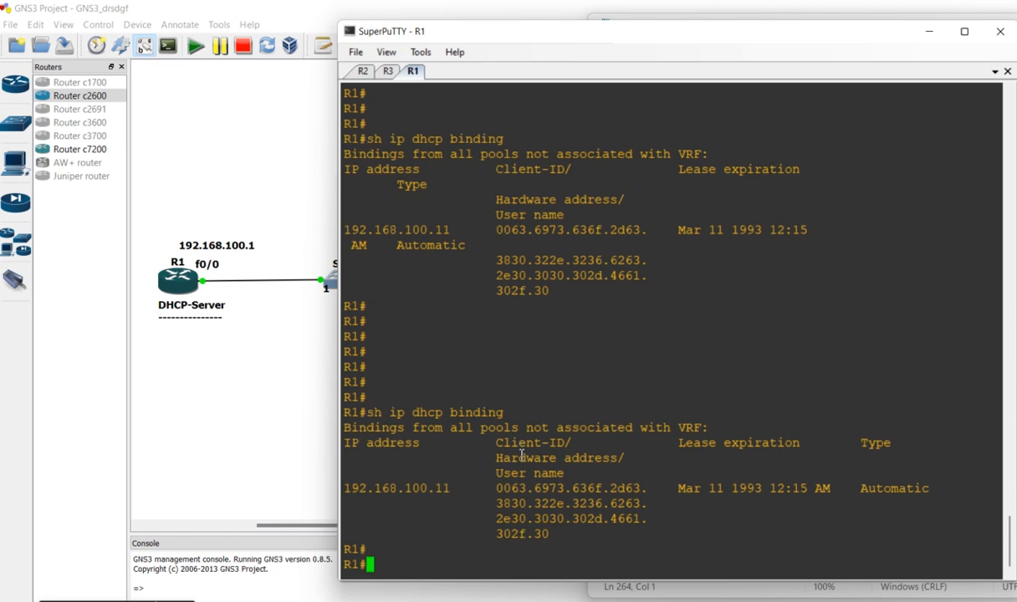
Copy the latest "sh ip dhcp binding" command and output into the note below "Use Command-->" and end it with a dashed line
left_click_drag(466, 445, 328, 445)
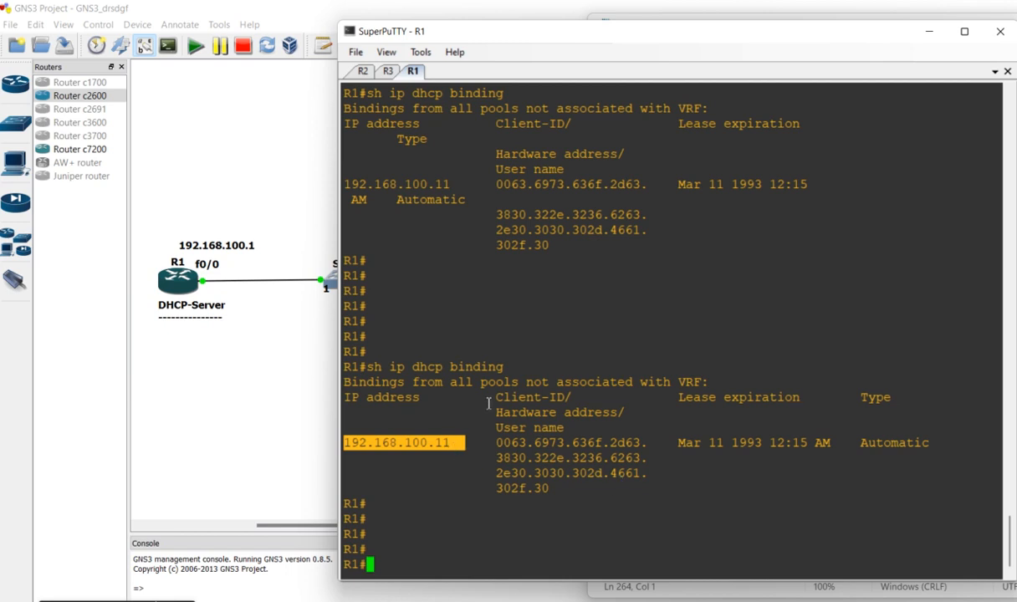
left_click_drag(534, 347, 736, 507)
key("ctrl+c")
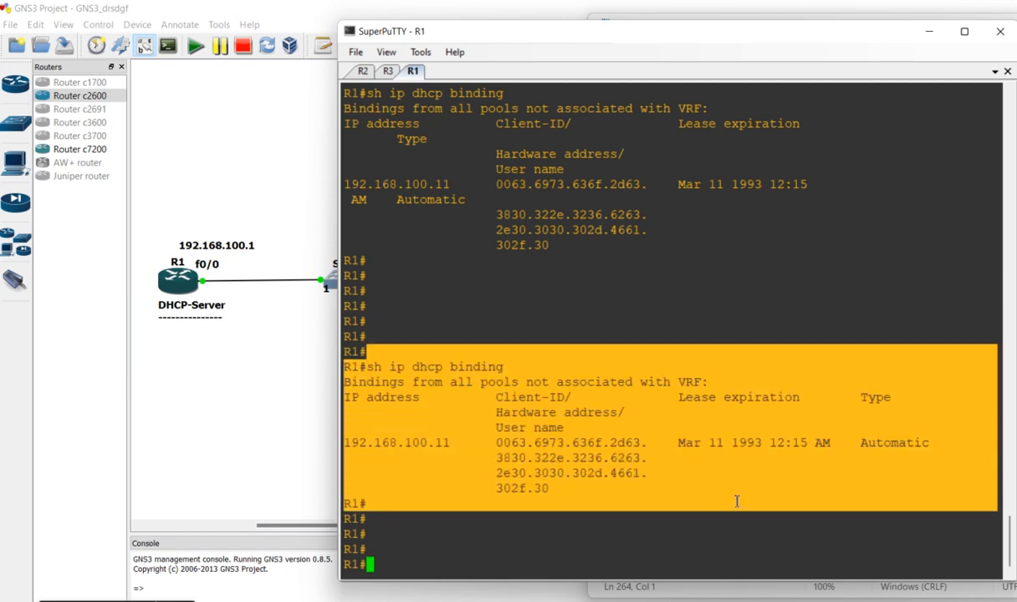
key("alt+Tab")
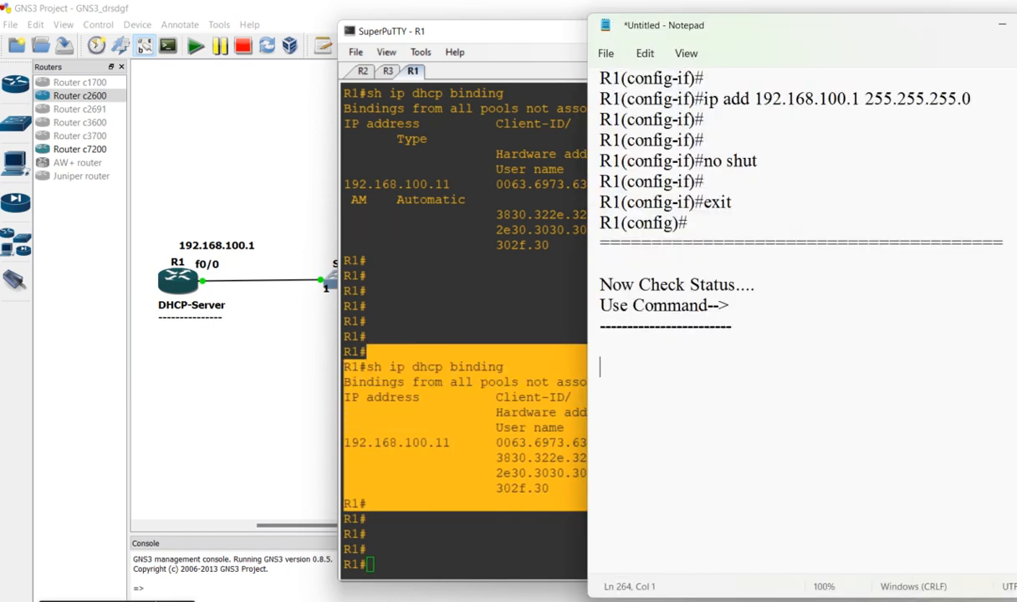
key("ctrl+v")
type("-----------------------------------")
key("Return")
key("Return")
key("Return")
Write the heading "Now Check Status on Clients.." below the dashed line in the note
type("Now Check Ststis")
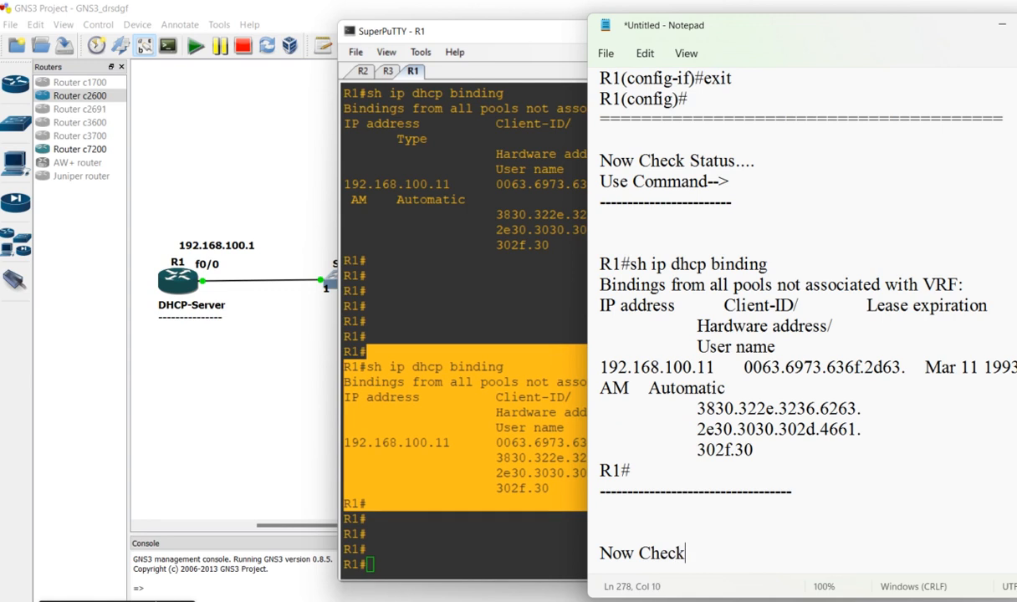
key("BackSpace")
key("BackSpace")
key("BackSpace")
key("BackSpace")
type("atus on ")
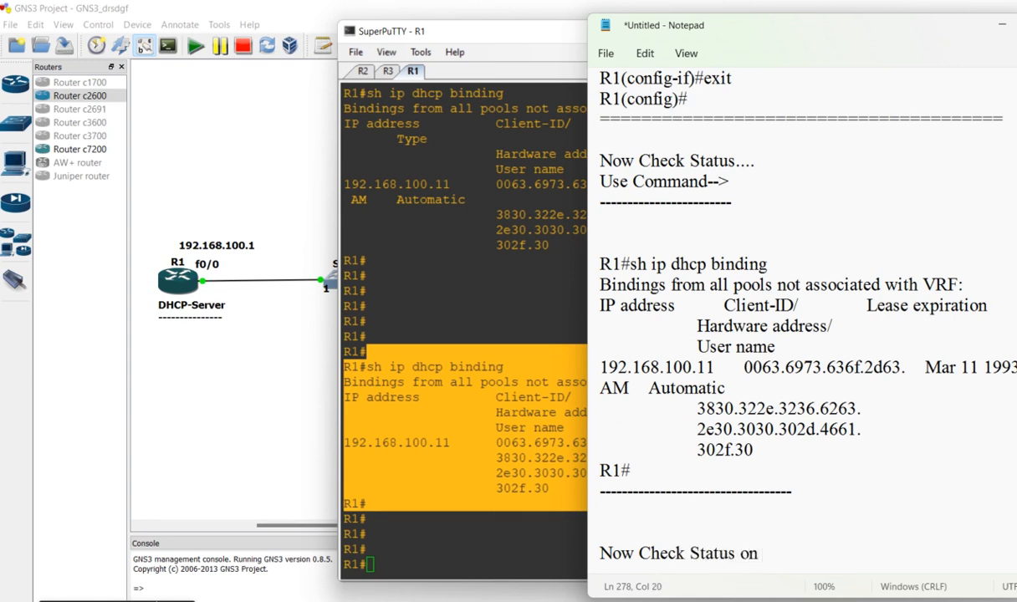
type("Clients..")
key("Return")
key("Return")
Add the explanation "Bcoz Now DHCP-Server Provided IP address to Clinets.." below the clients heading
type("Bcoz Now DHCP-Se")
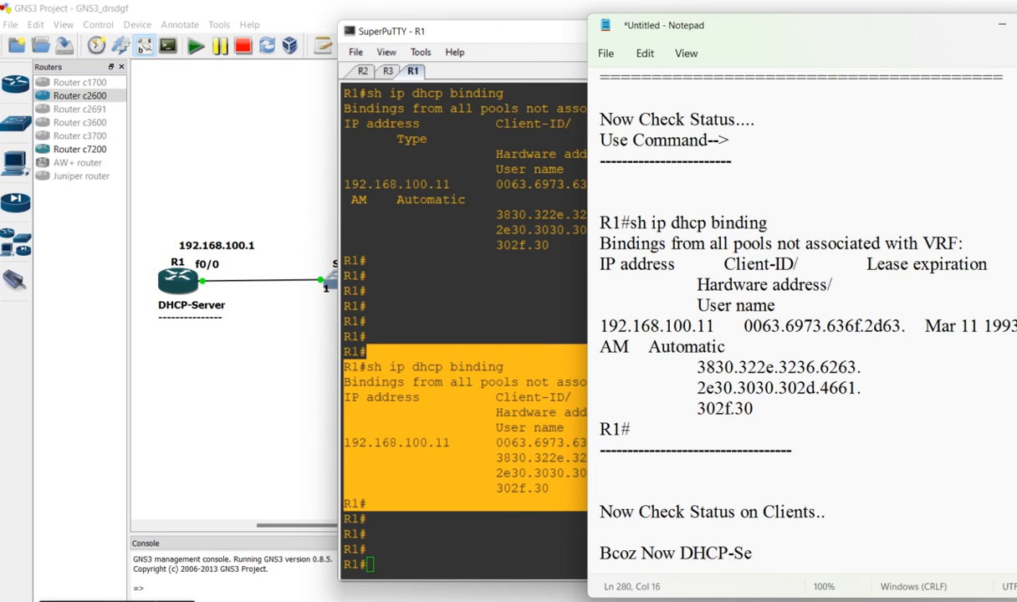
type("rver Provi")
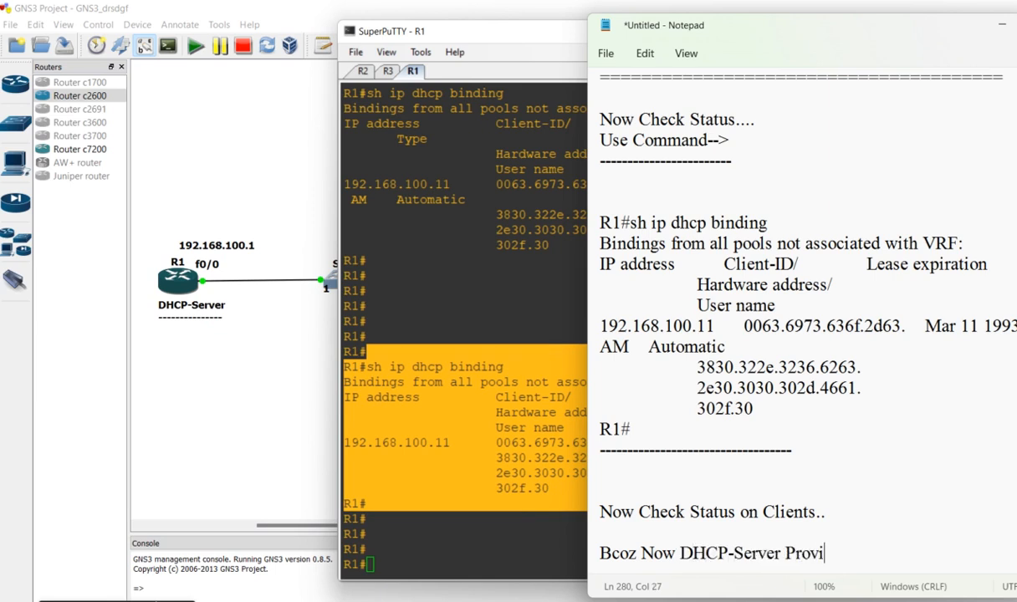
type("ded IP address")
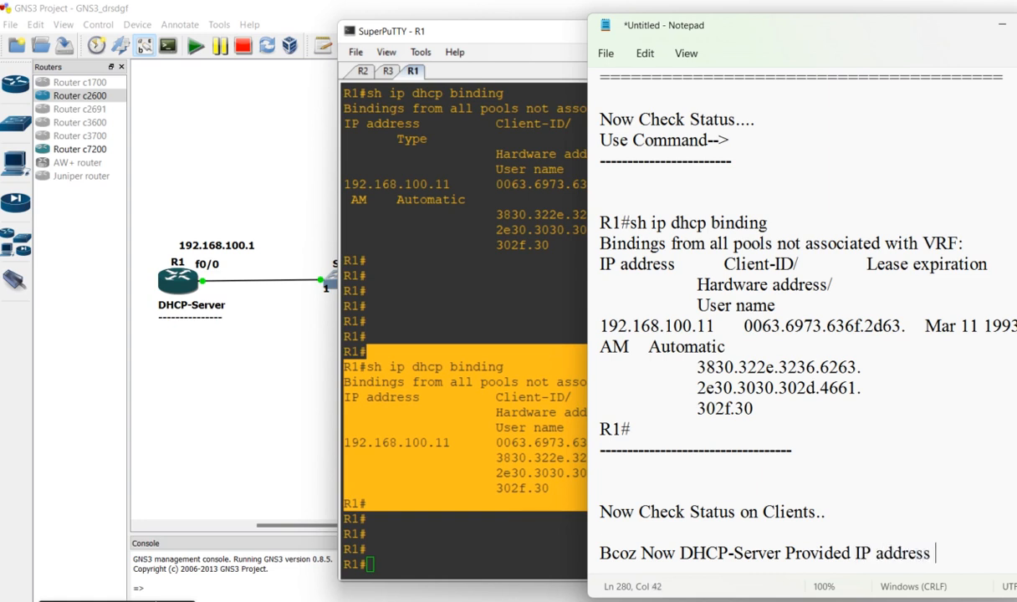
key("Return")
type("to")
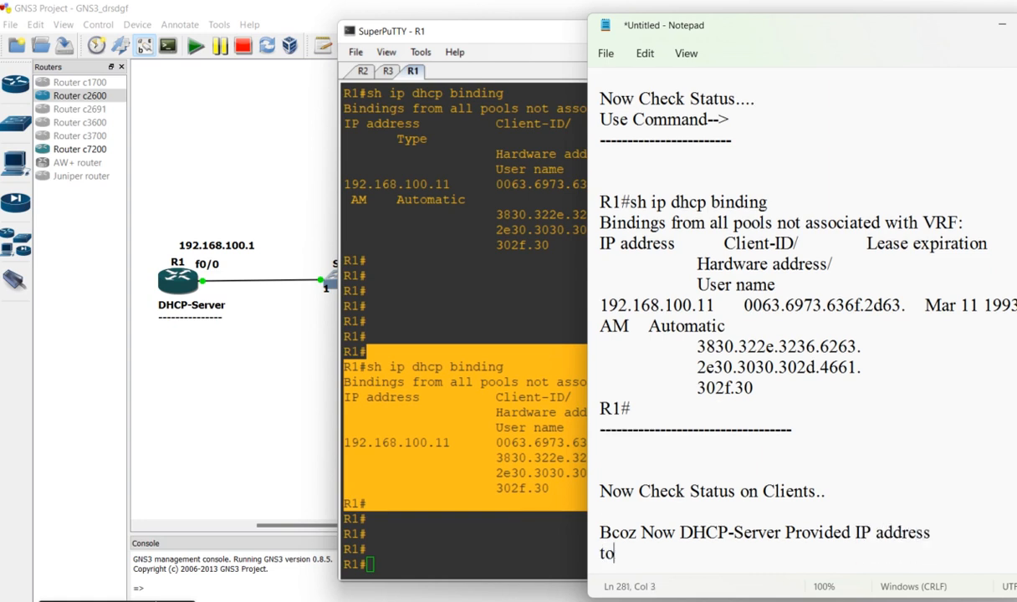
type(" Clinets..")
key("Return")
key("Return")
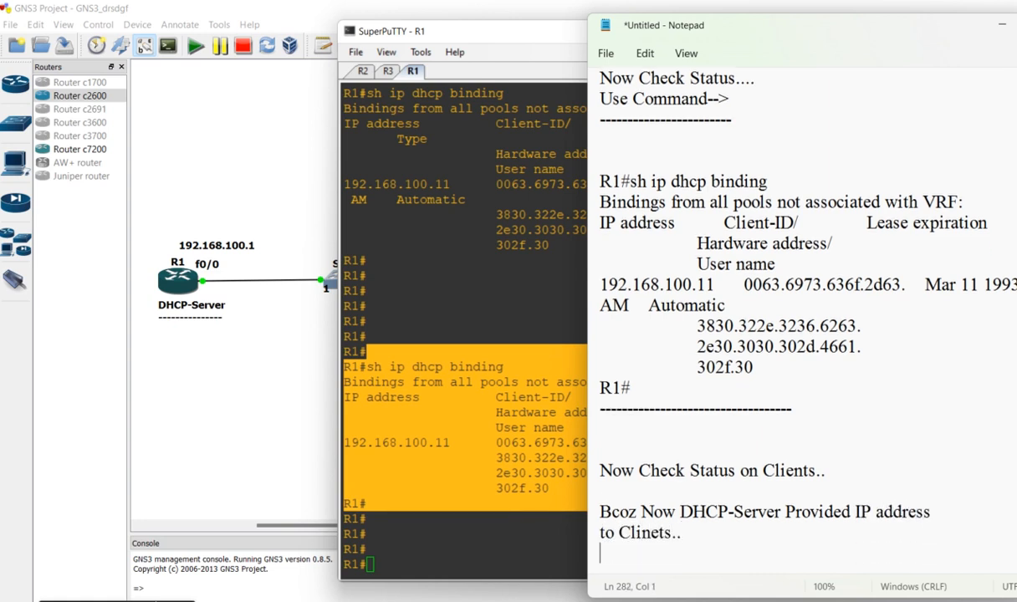
Add the line "Lets Check" with blank space below it in the note
type("Lets Check")
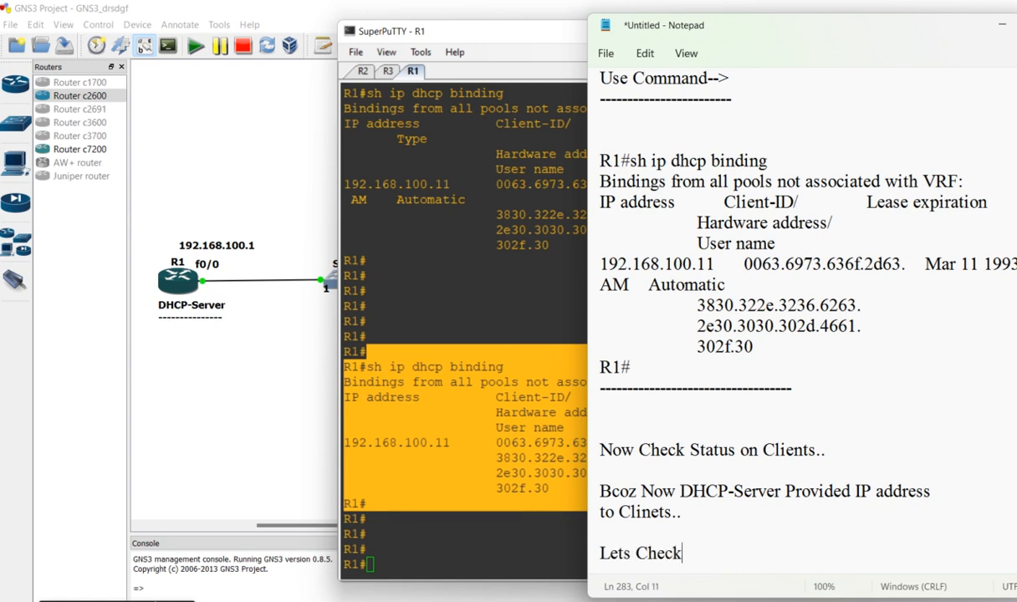
key("Return")
key("Return")
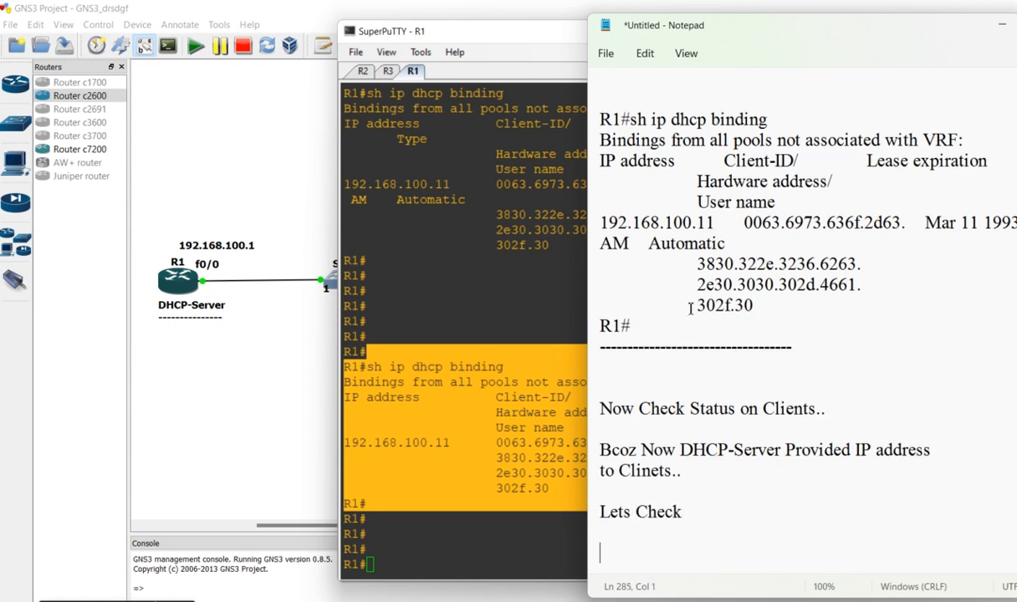
Switch to the R2 console and check FastEthernet0/0's IP address with "do sh ip int brief"
left_click(366, 72)
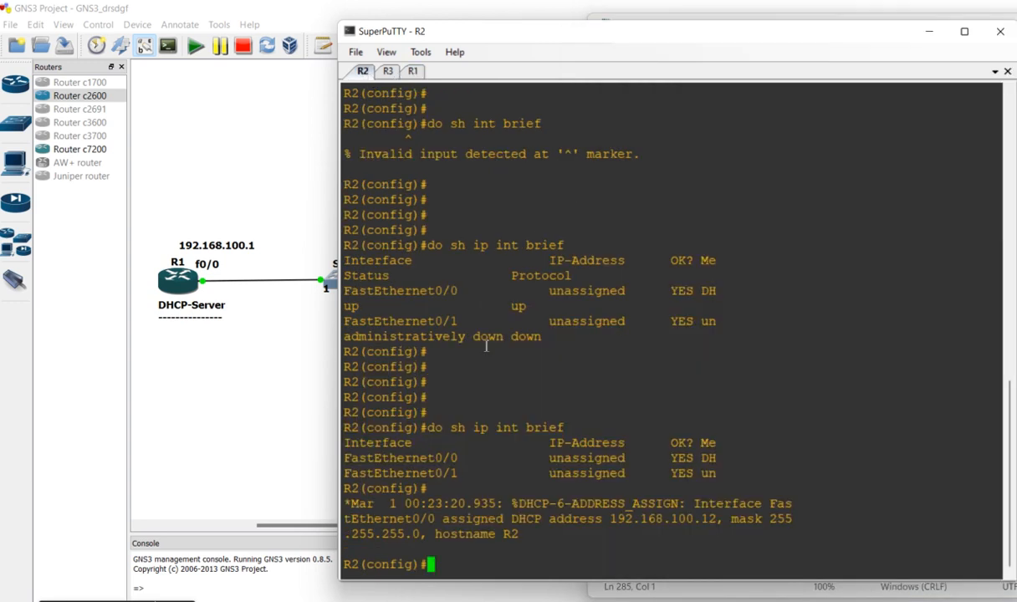
key("Return")
key("Return")
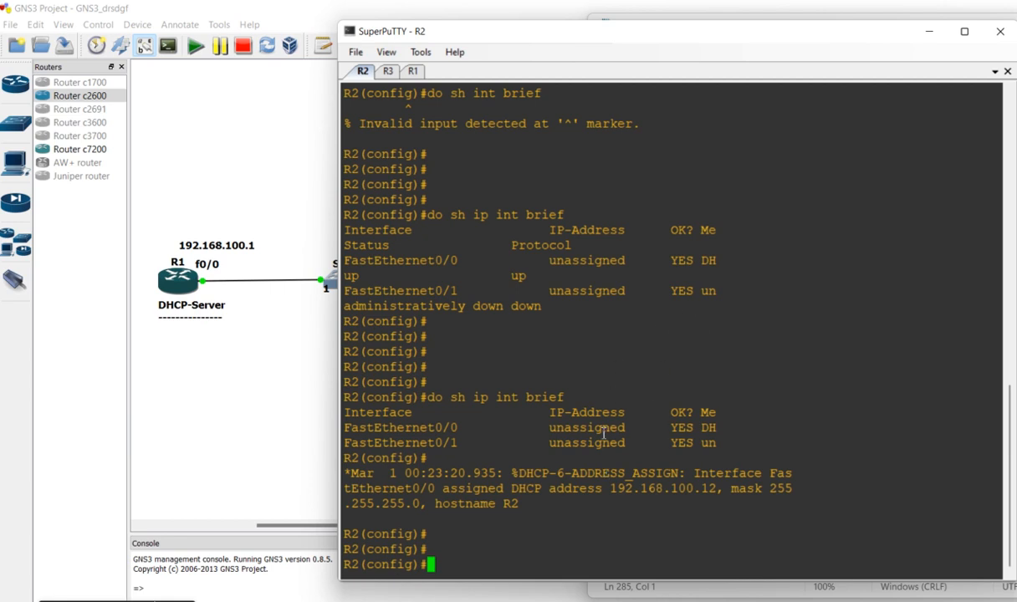
left_click_drag(527, 429, 635, 430)
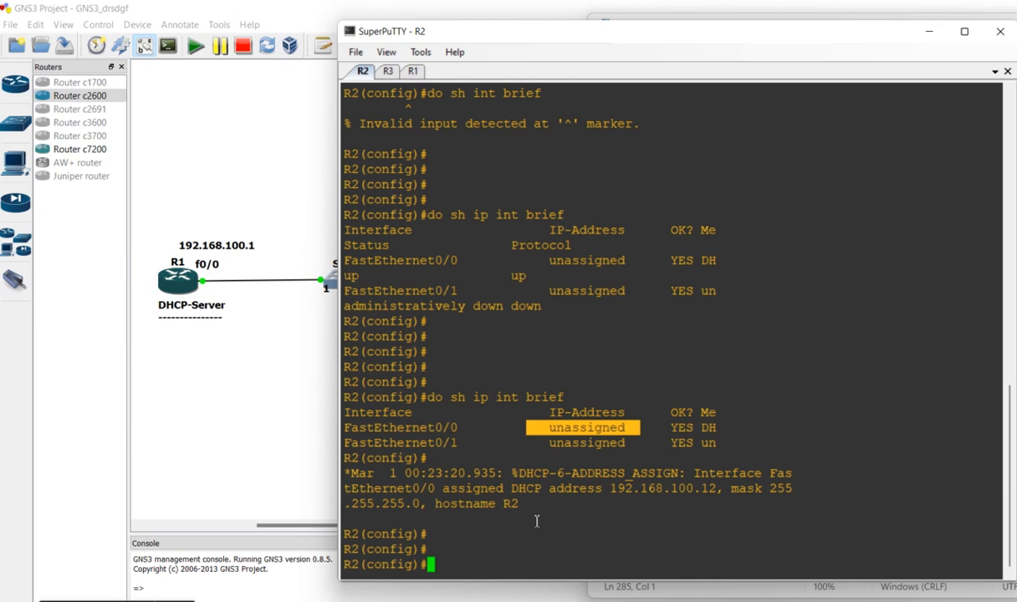
key("Up")
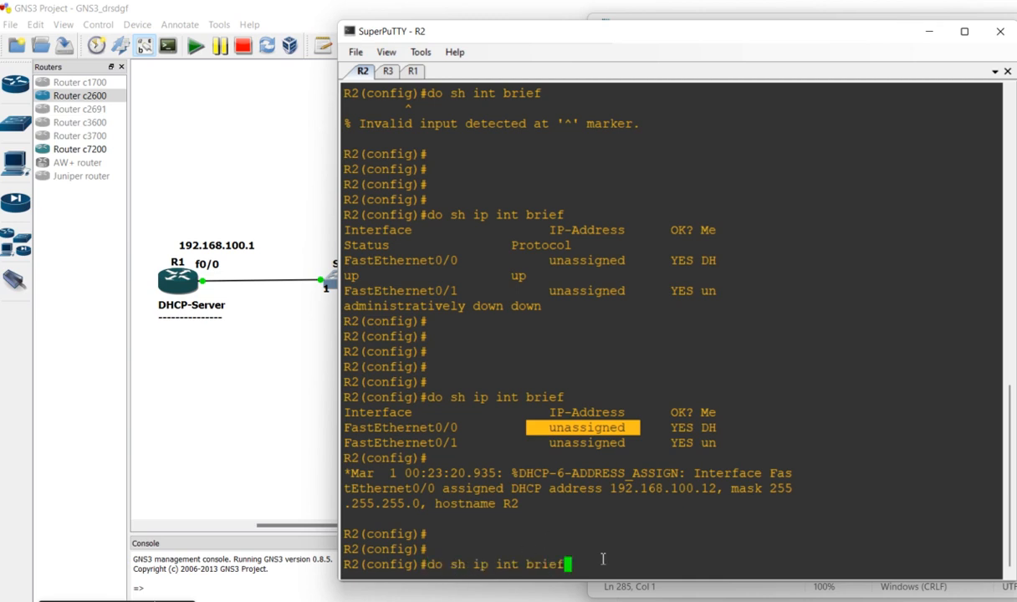
key("Return")
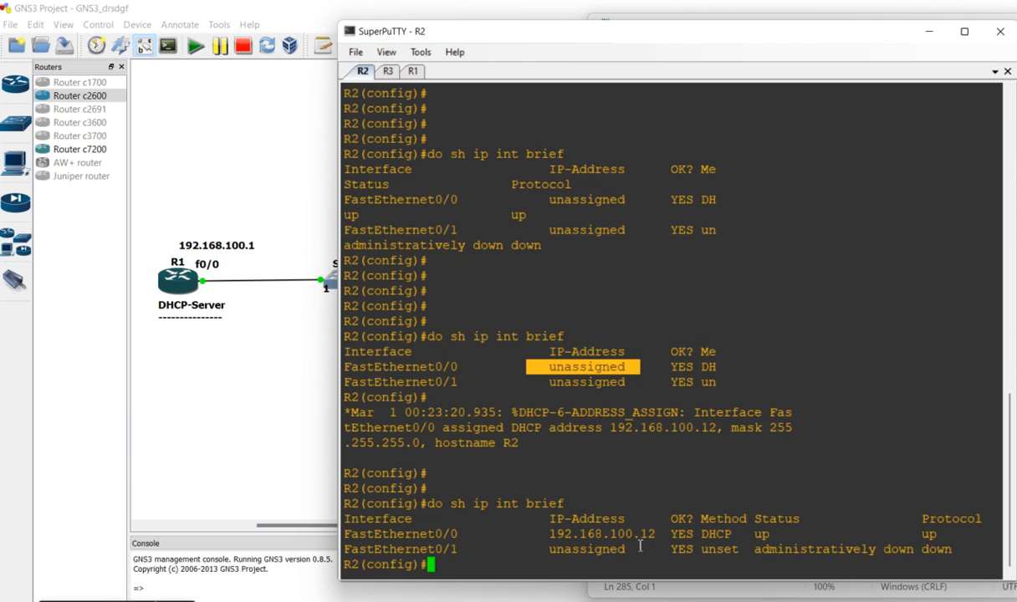
left_click_drag(661, 534, 400, 542)
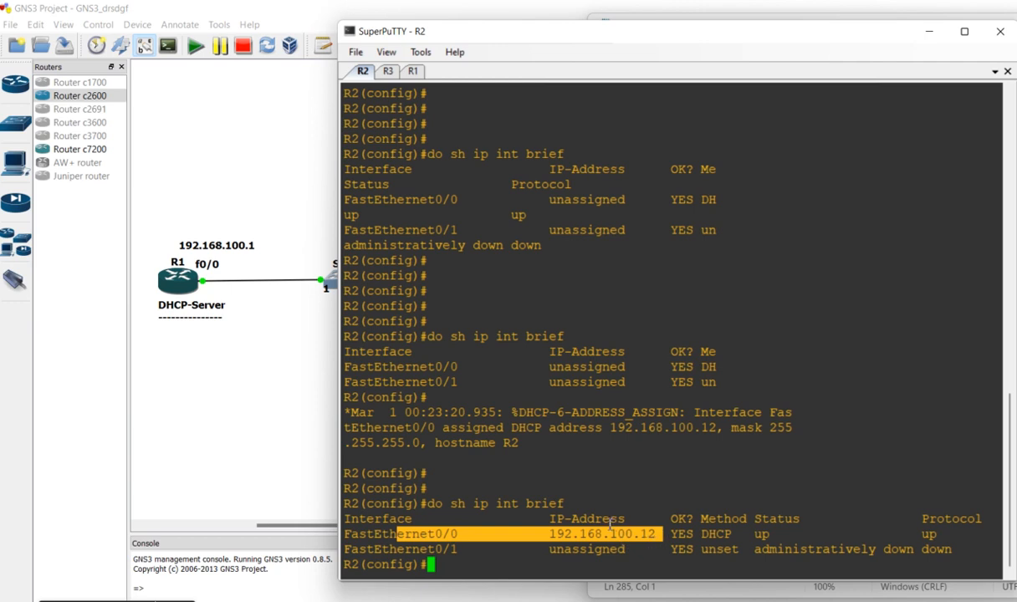
Copy R2's latest "do sh ip int brief" output into the note below "Lets Check" and close it with a line of equals signs
left_click_drag(496, 475, 730, 559)
key("ctrl+c")
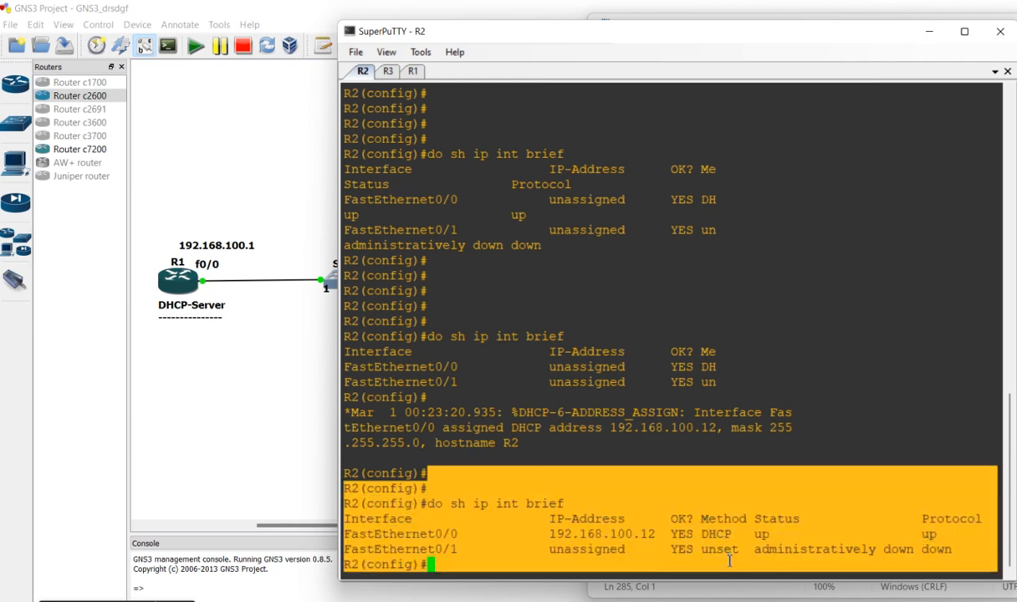
key("alt+Tab")
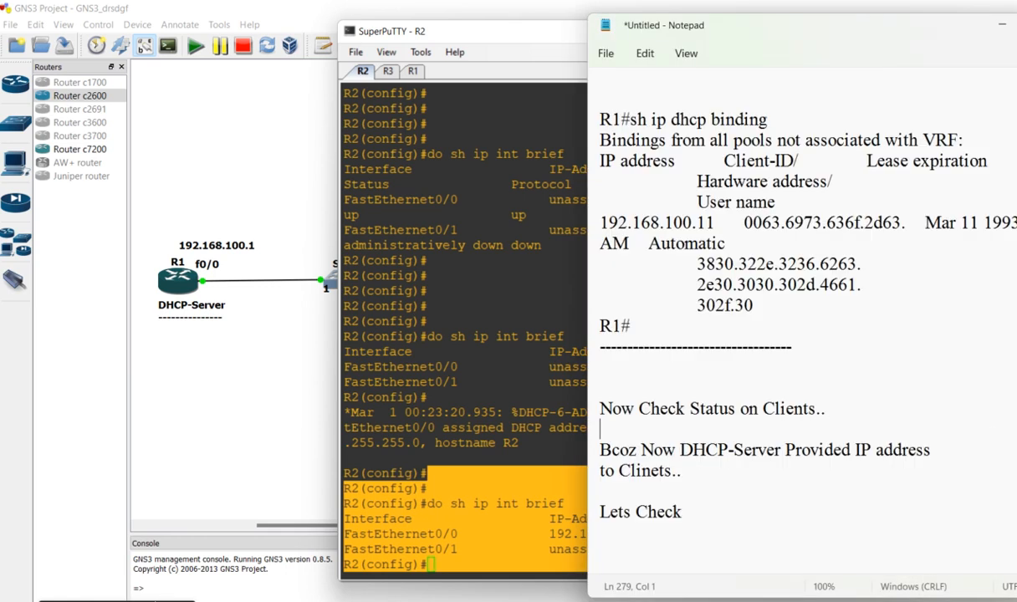
left_click(638, 539)
key("ctrl+v")
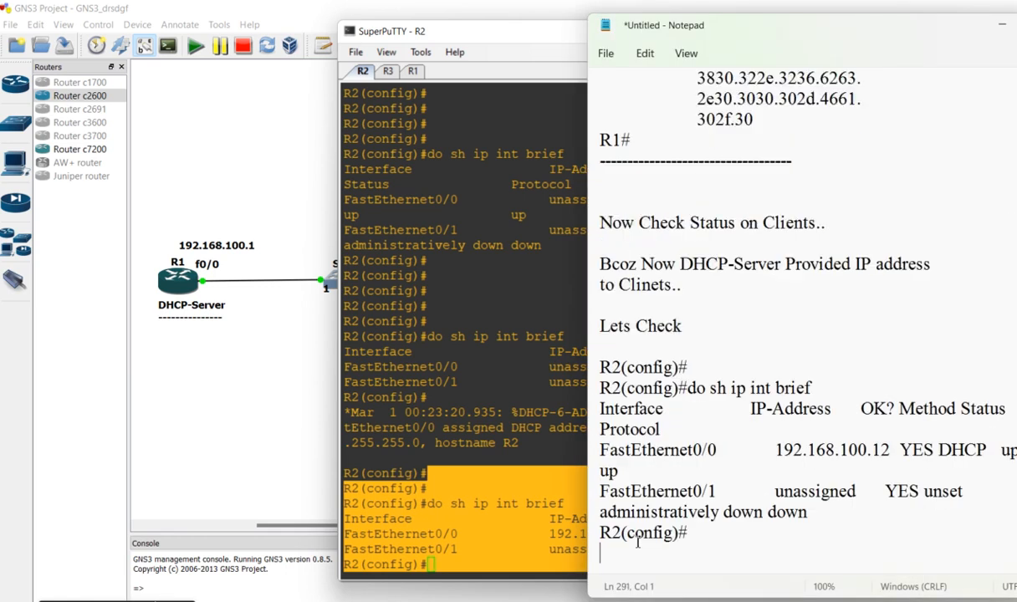
type("============================")
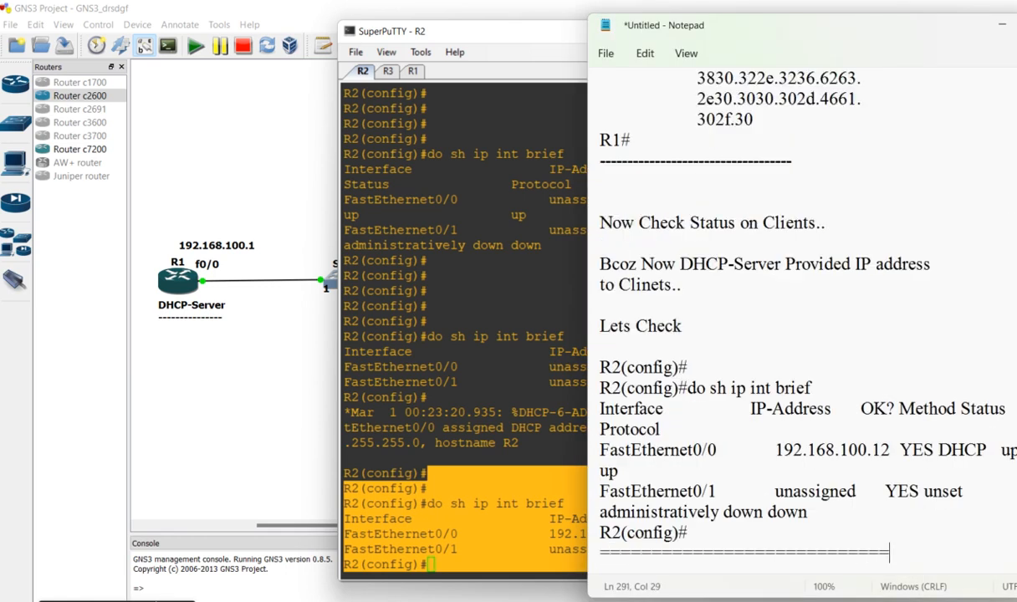
Switch to the R3 console and check FastEthernet0/0's IP address with "do sh ip int brief"
left_click_drag(890, 450, 763, 450)
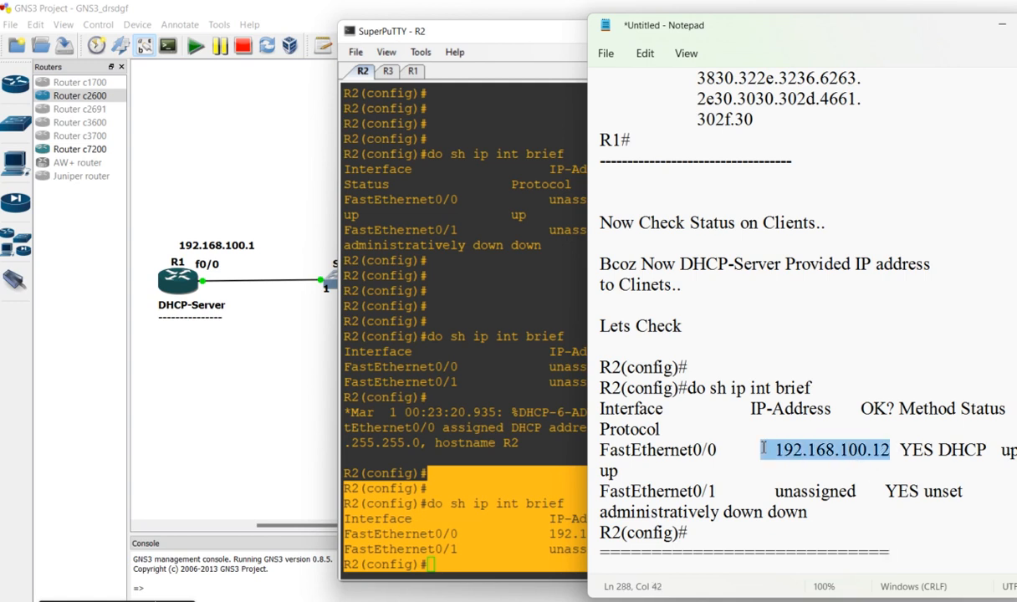
left_click(416, 241)
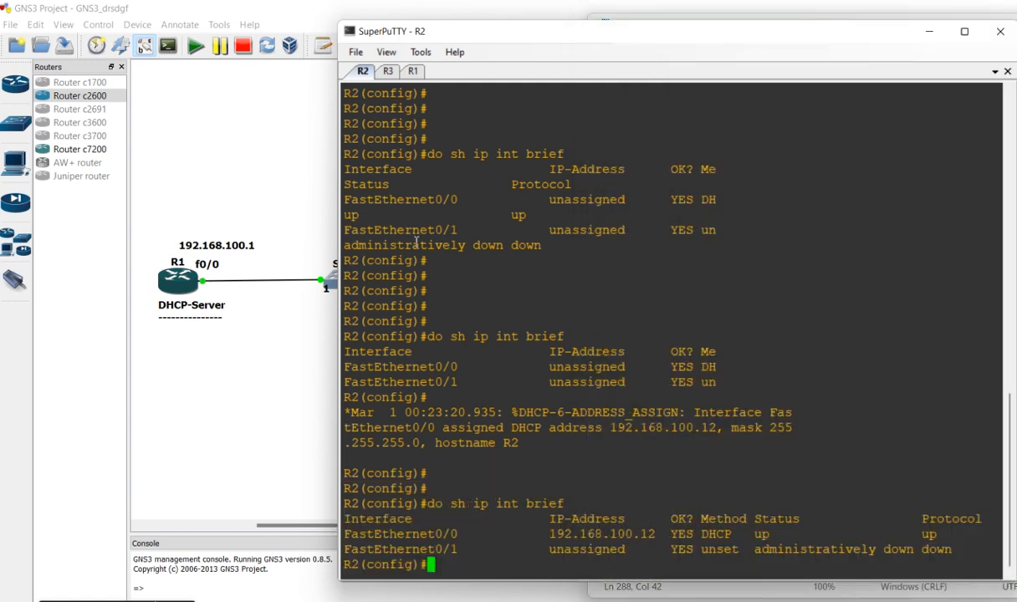
left_click(388, 72)
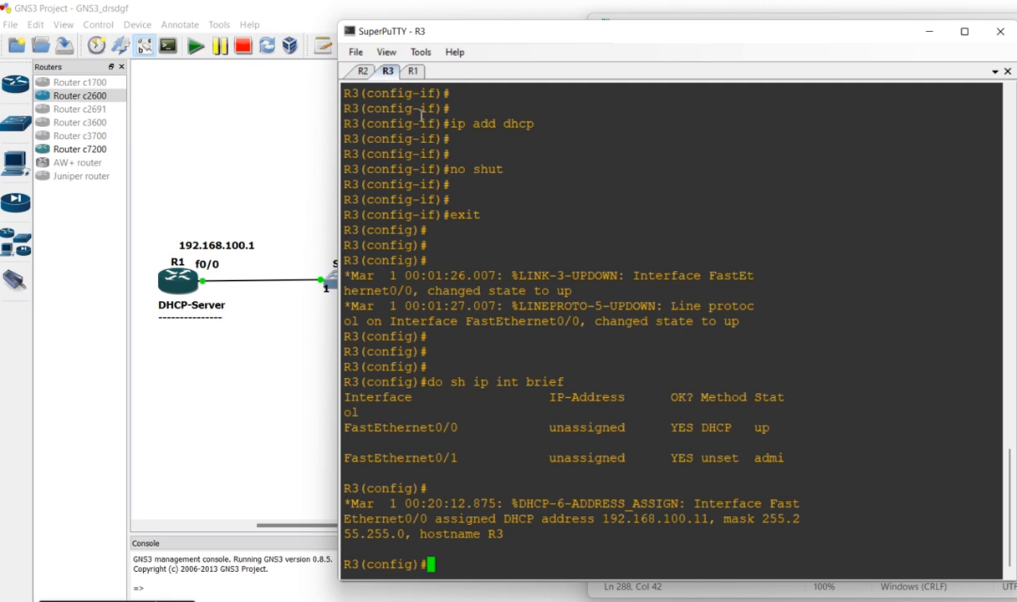
key("Return")
key("Return")
key("Return")
key("Up")
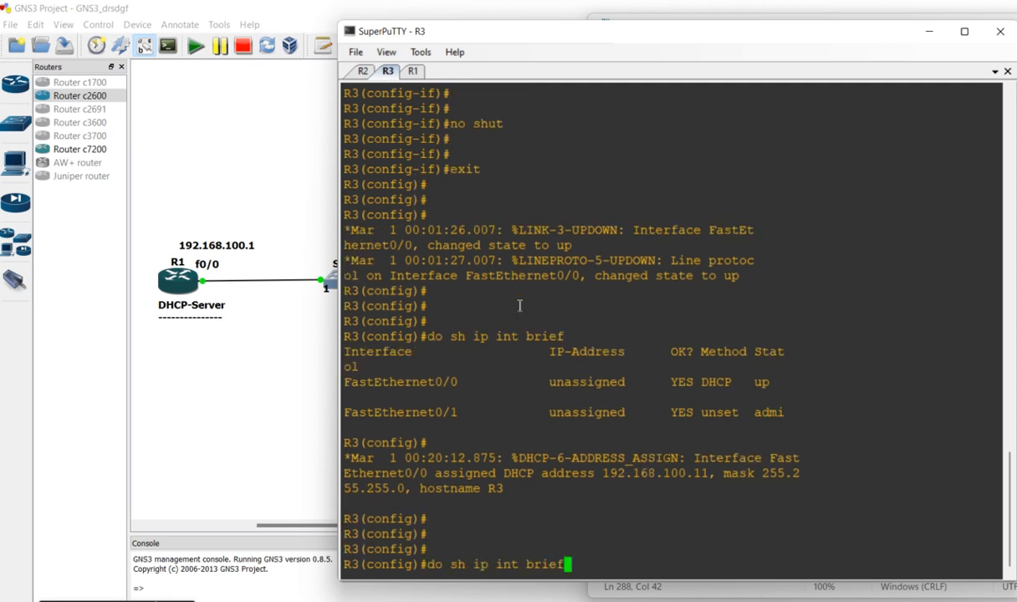
key("Return")
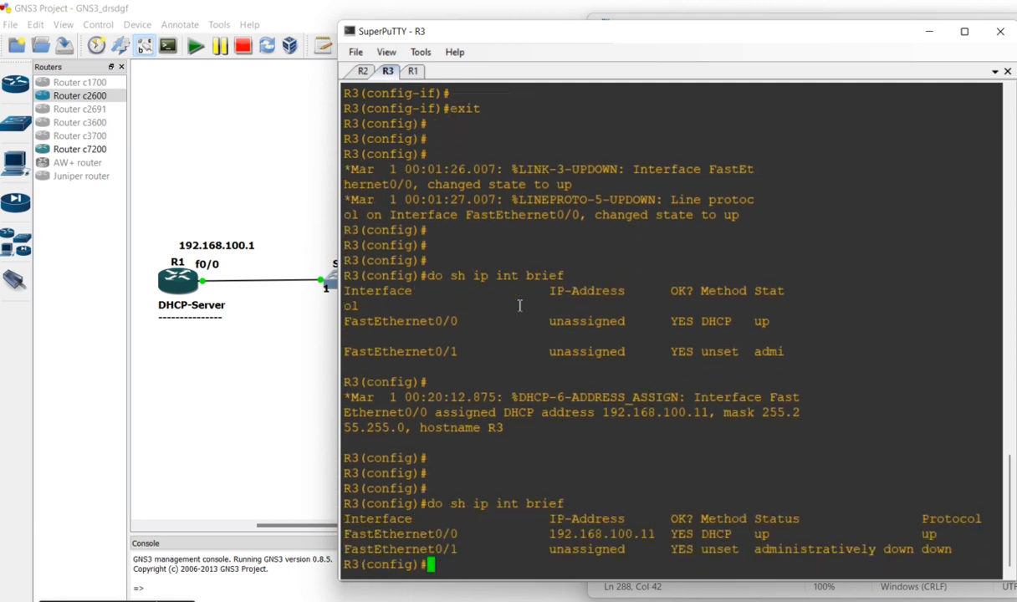
left_click_drag(657, 535, 549, 533)
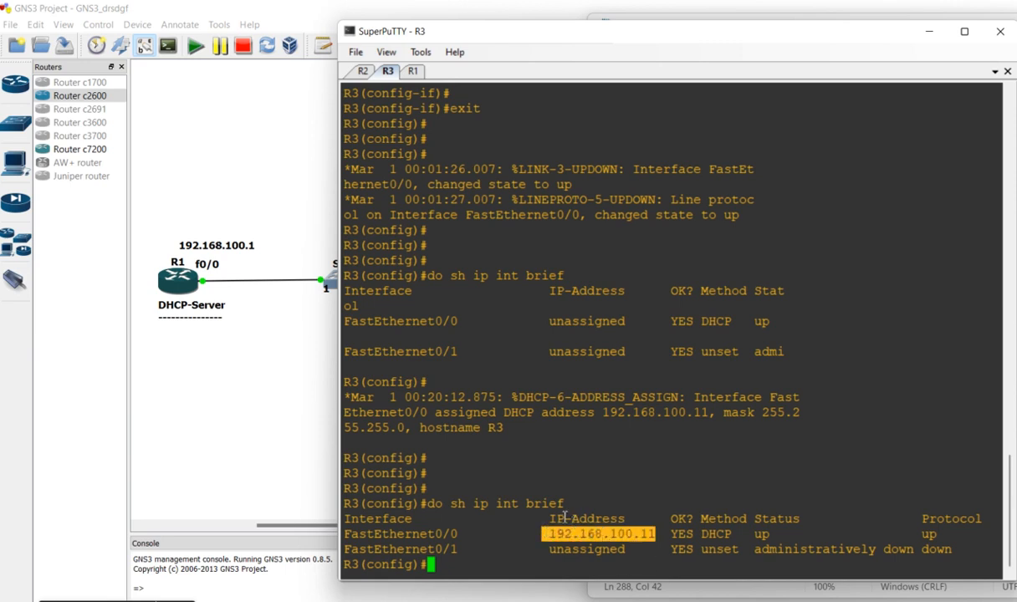
Copy R3's latest "do sh ip int brief" output into the Notepad note below R2's output and close it with a line of equals signs
left_click_drag(458, 470, 646, 567)
key("ctrl+c")
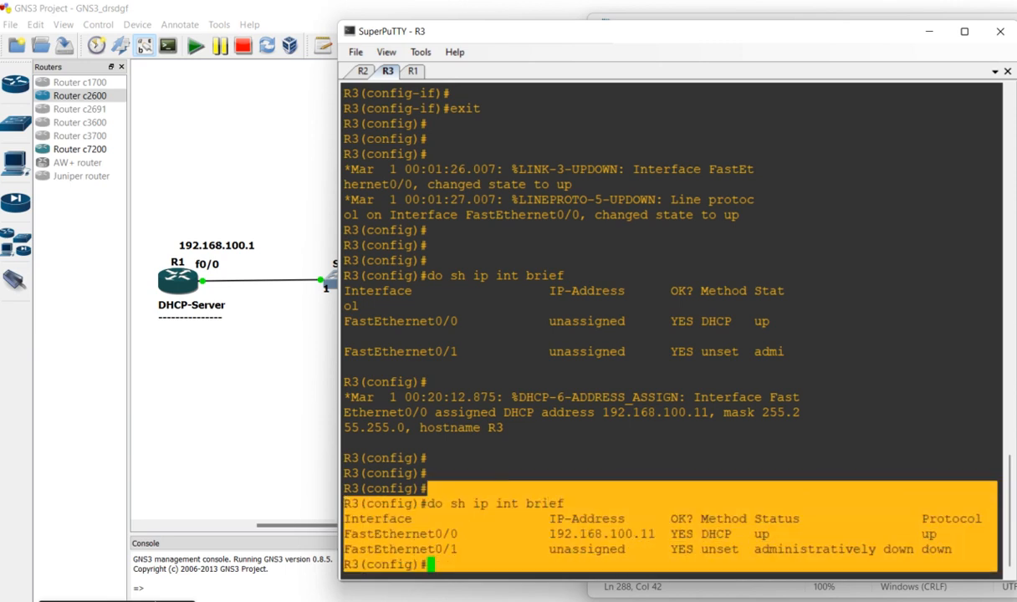
key("alt+Tab")
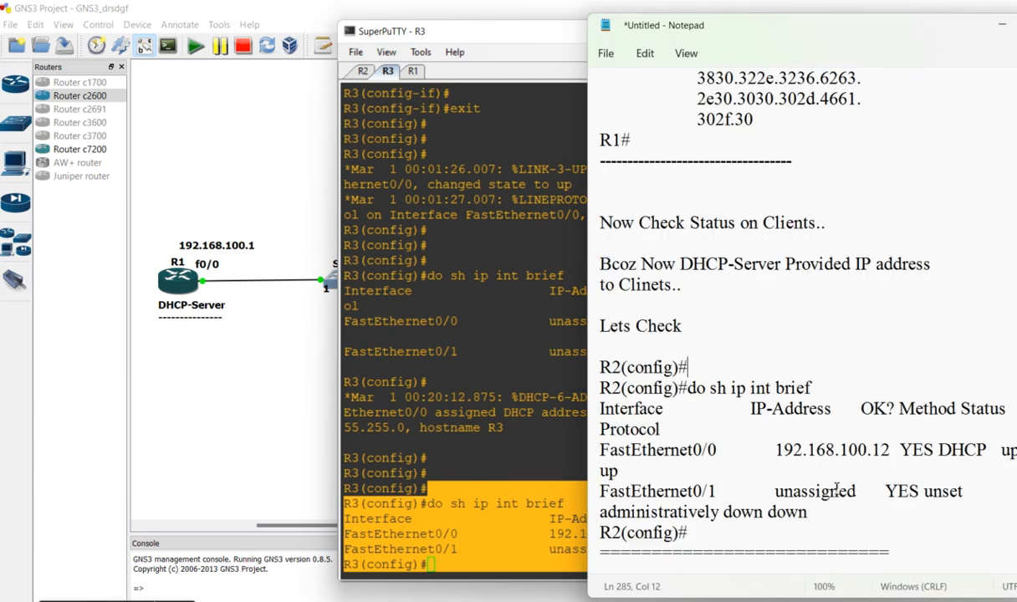
left_click(920, 558)
key("Return")
key("Return")
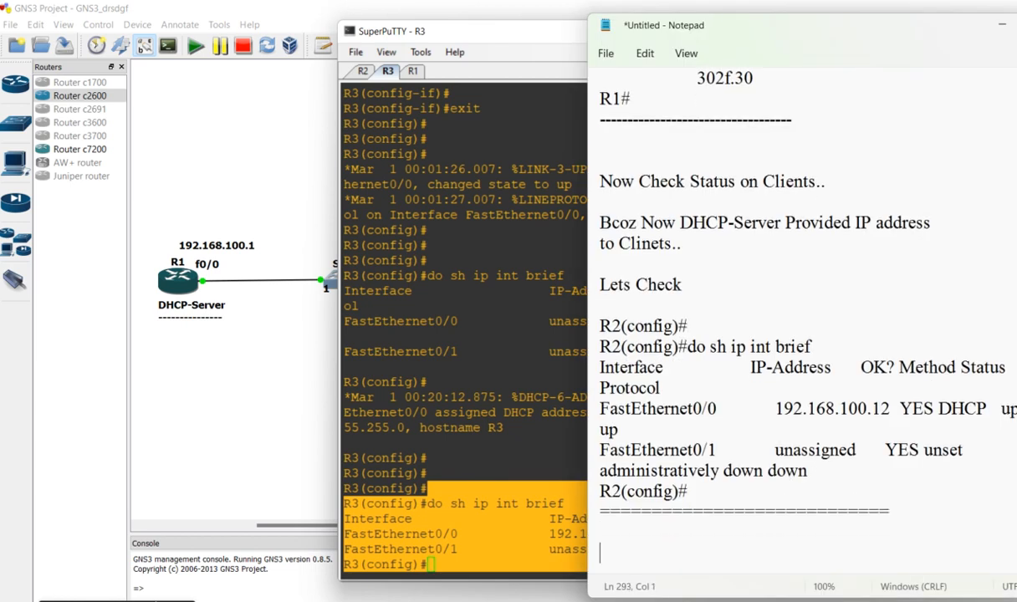
key("ctrl+v")
type("========================")
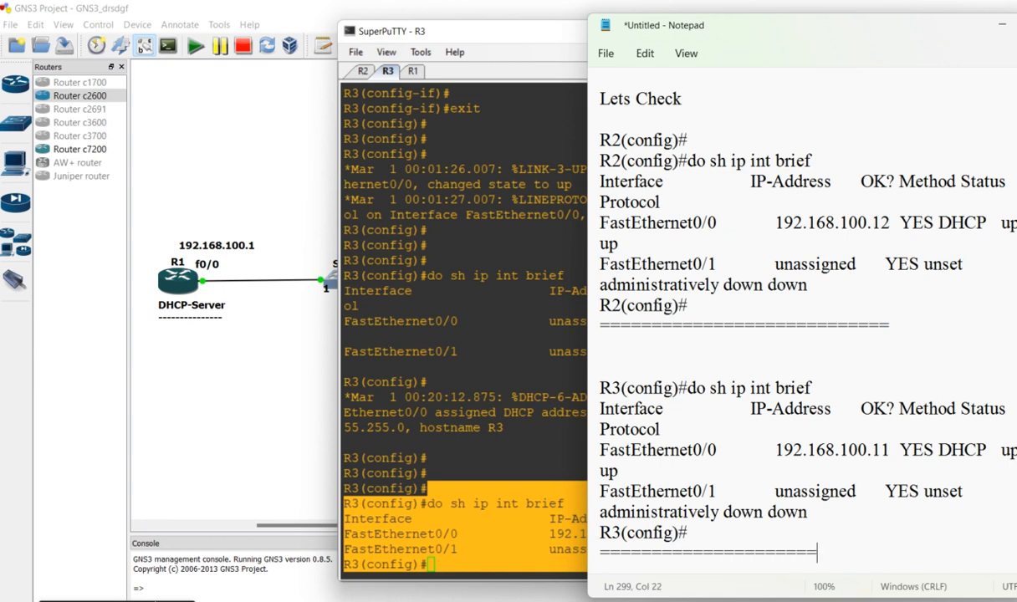
Add the line "You Can See..." to the note below R3's output, with blank space around it
key("Return")
key("Return")
key("Return")
key("Return")
key("Return")
key("Return")
key("Return")
key("Return")
Add the explanation "Here DHCP-SErver Provided ... IP address to Both Clinets.." below "You Can See..."
key("Return")
key("Return")
key("Return")
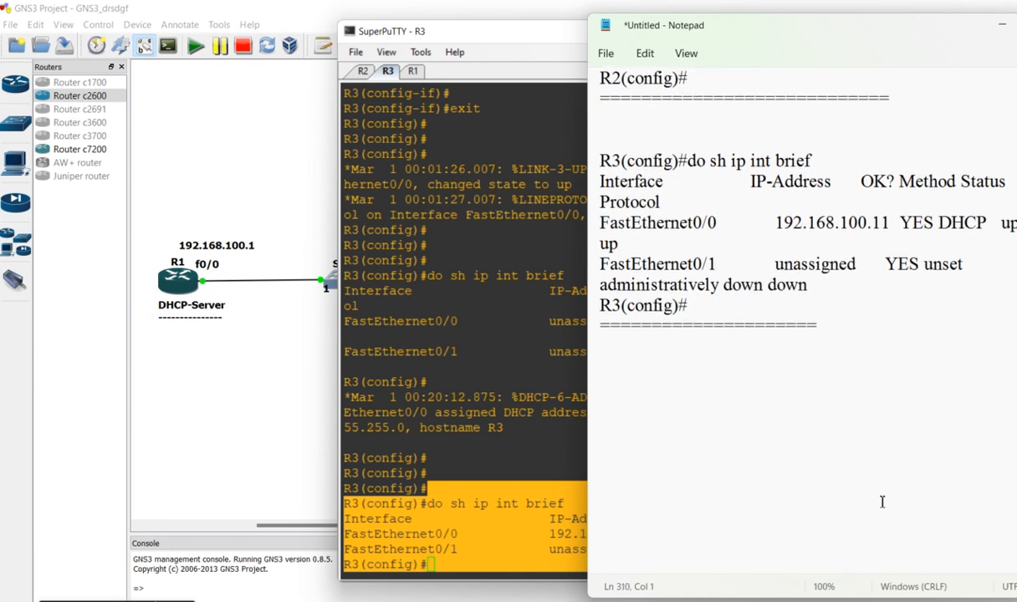
type("You Can See...")
key("Return")
key("Return")
type("Here")
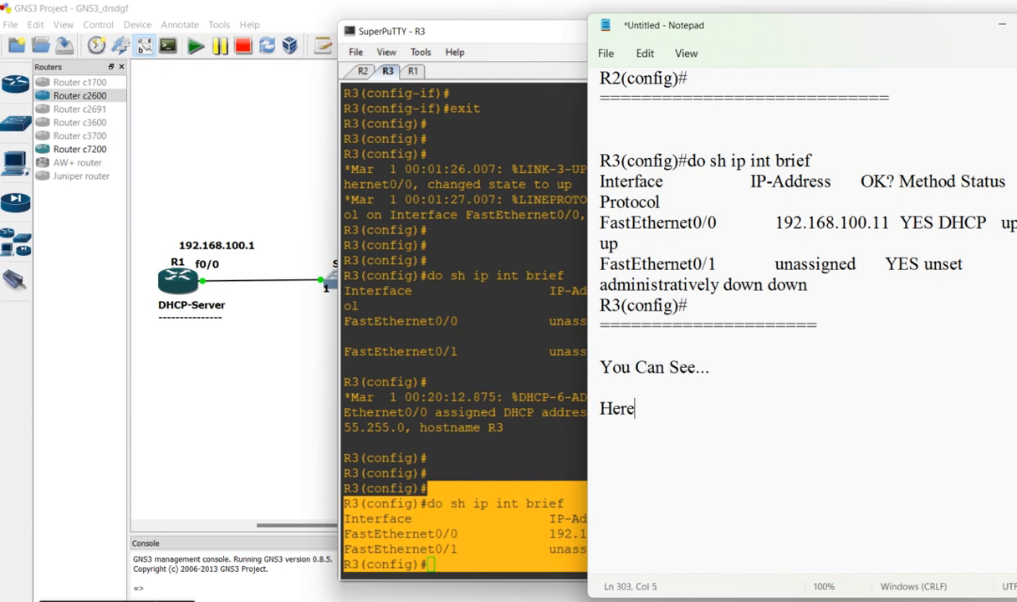
type(" DHCP-SErver P")
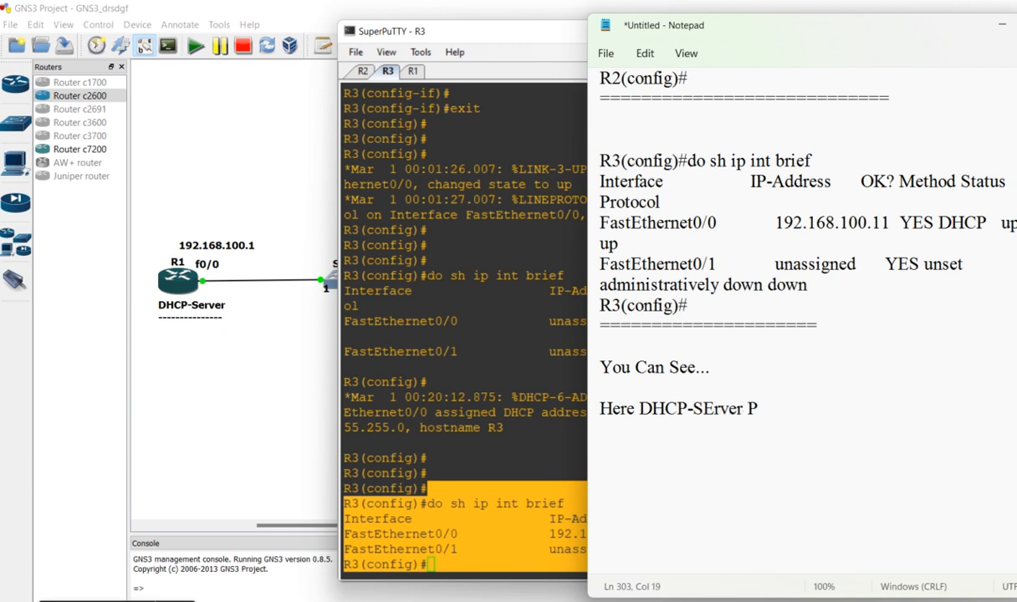
type("rovided ")
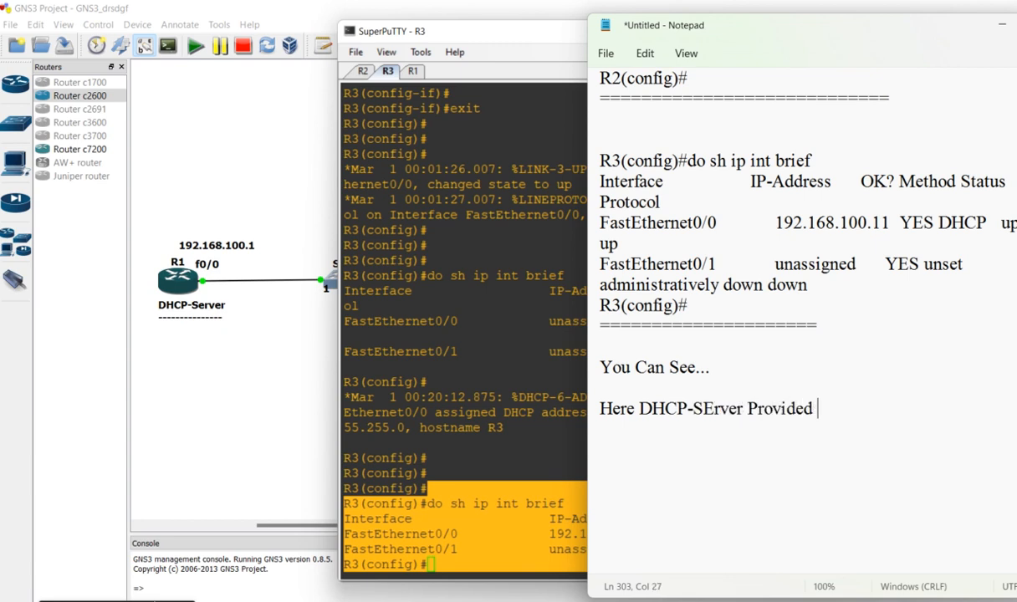
type("... IP add")
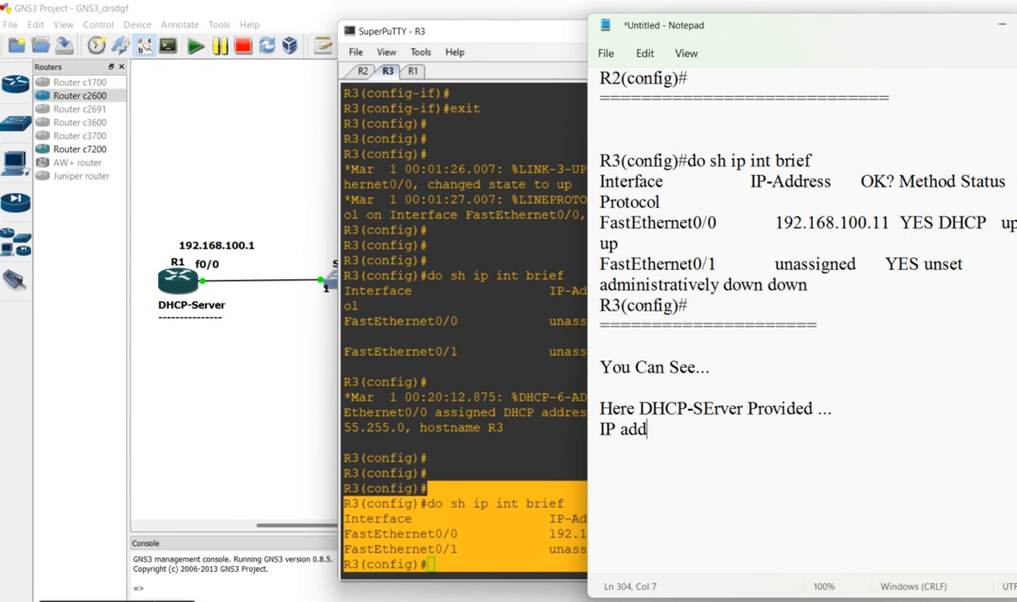
type("ress to Both Cli")
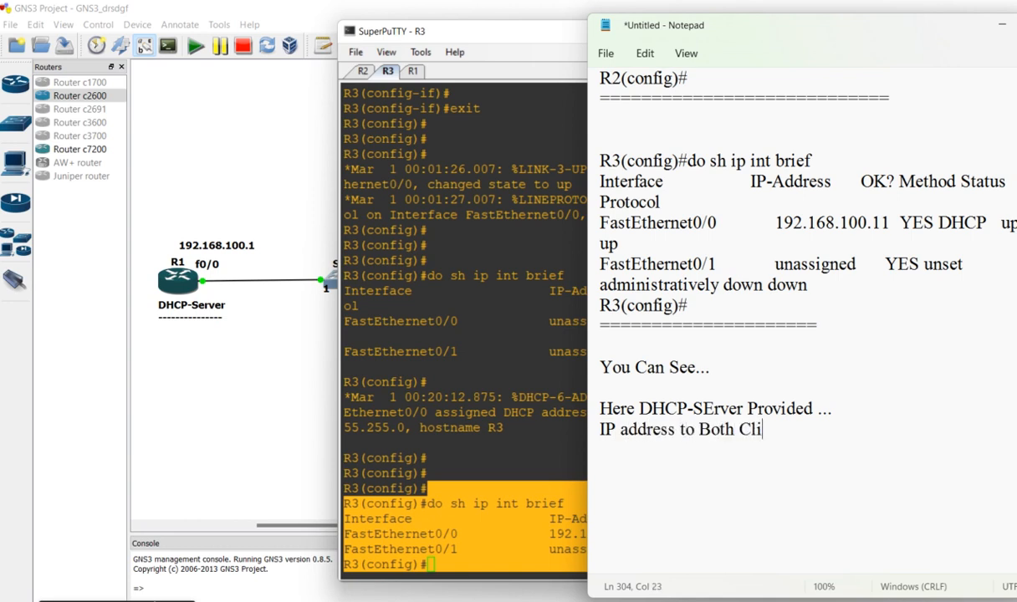
type("nets..  Now")
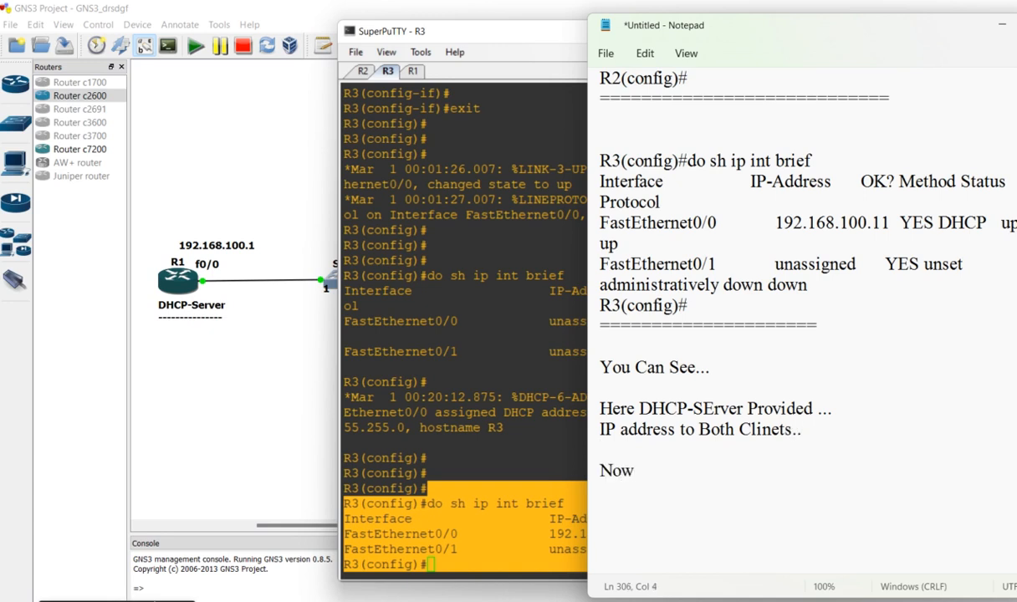
type(" Mention")
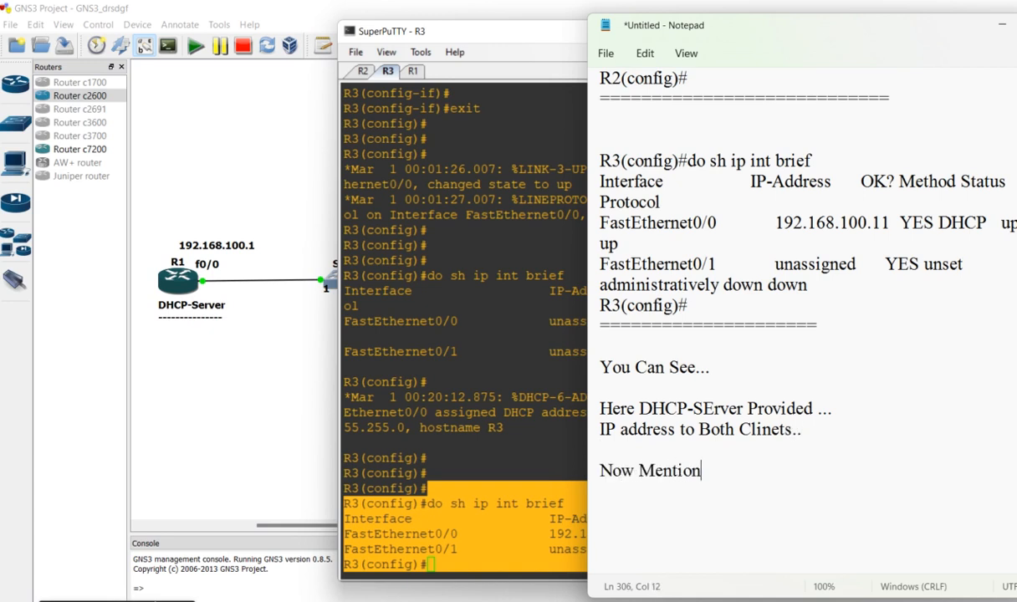
type(" These IP")
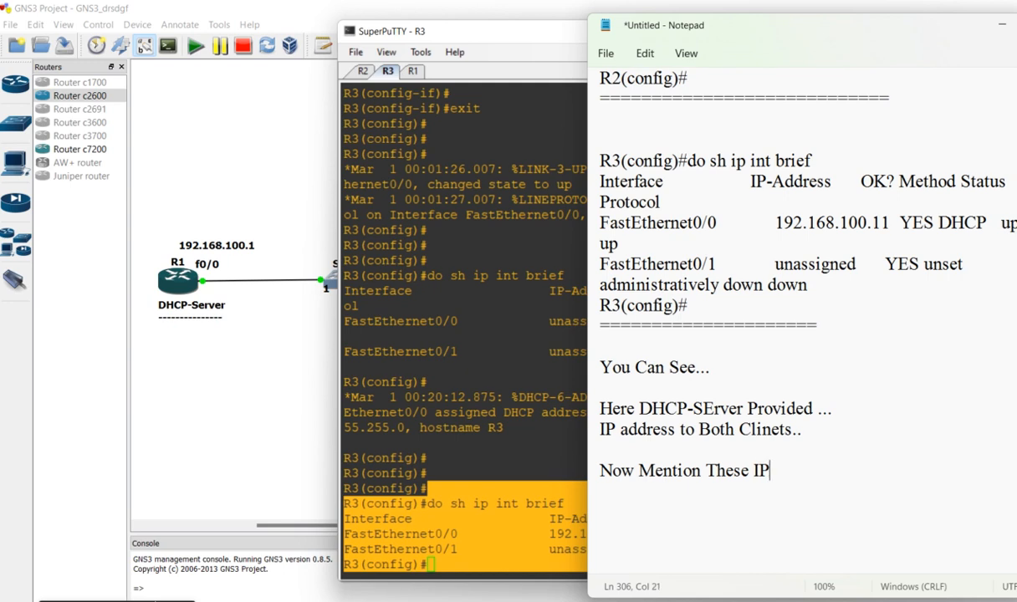
type(" addresses ")
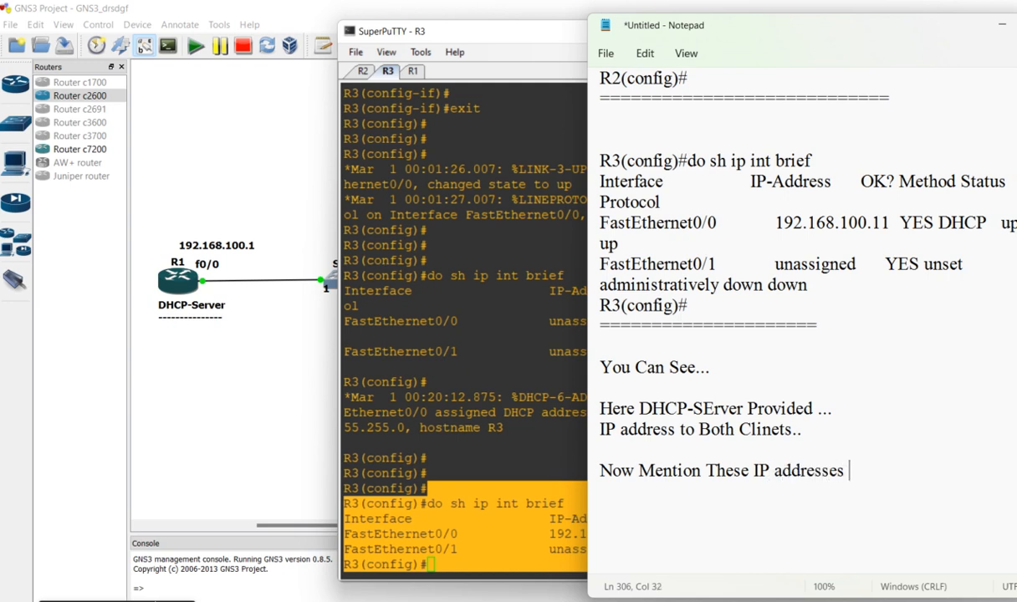
type("on Clinets.")
Add the line "Now Mention These IP addresses on Clinets." followed by blank space in the note
key("Return")
key("Return")
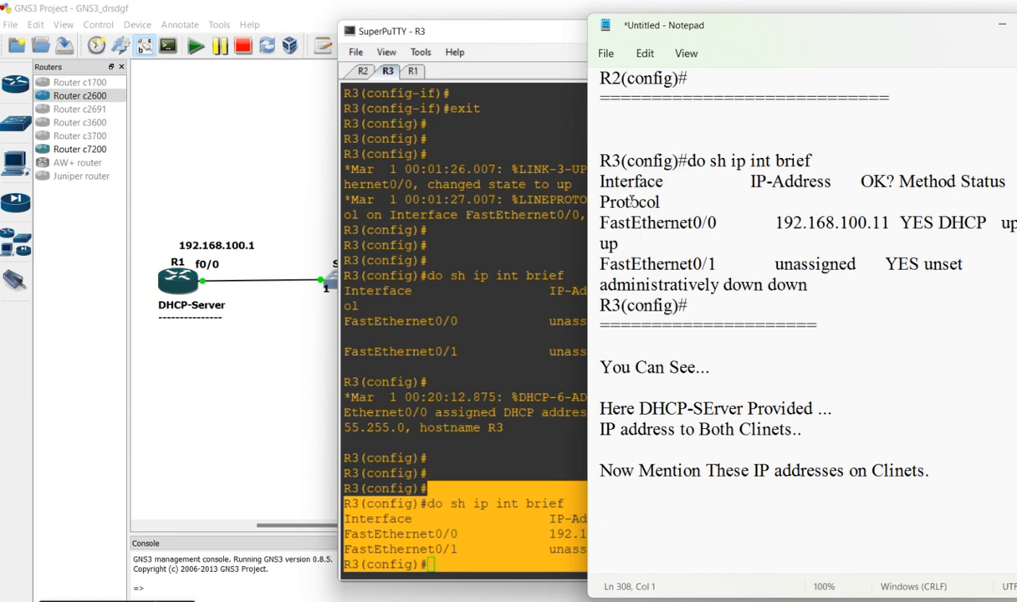
Copy R2's FastEthernet0/0 address from its console and place it as the label "192.168.100.12" under Client-1 in the GNS3 topology
left_click(522, 285)
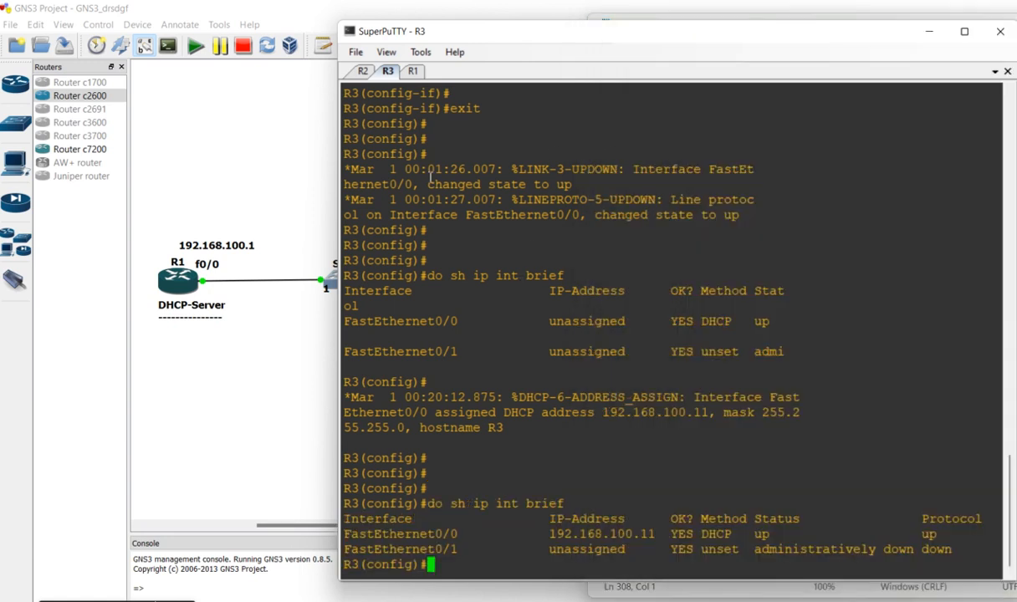
left_click(363, 72)
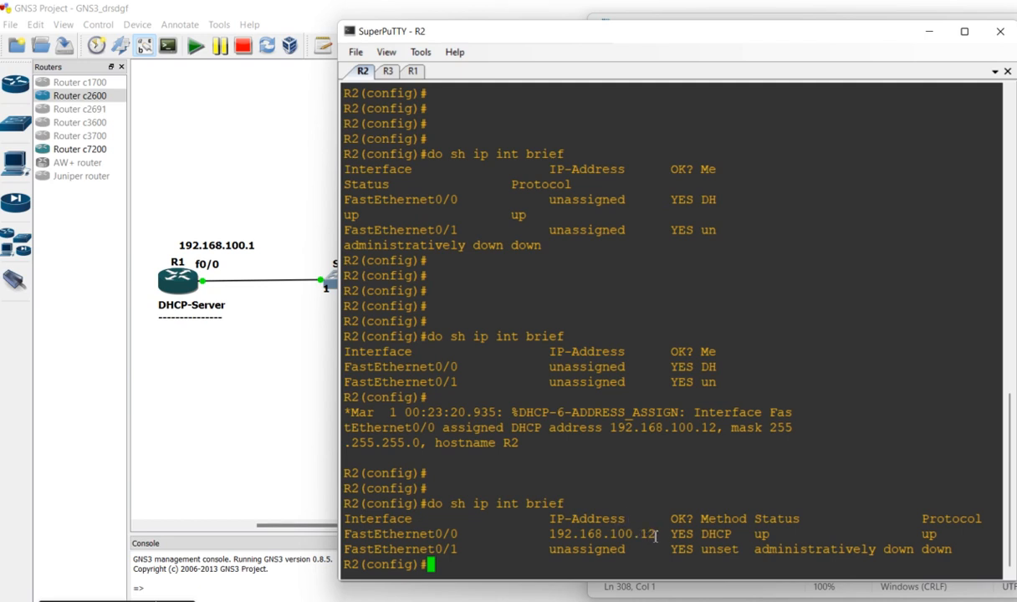
left_click_drag(659, 534, 554, 534)
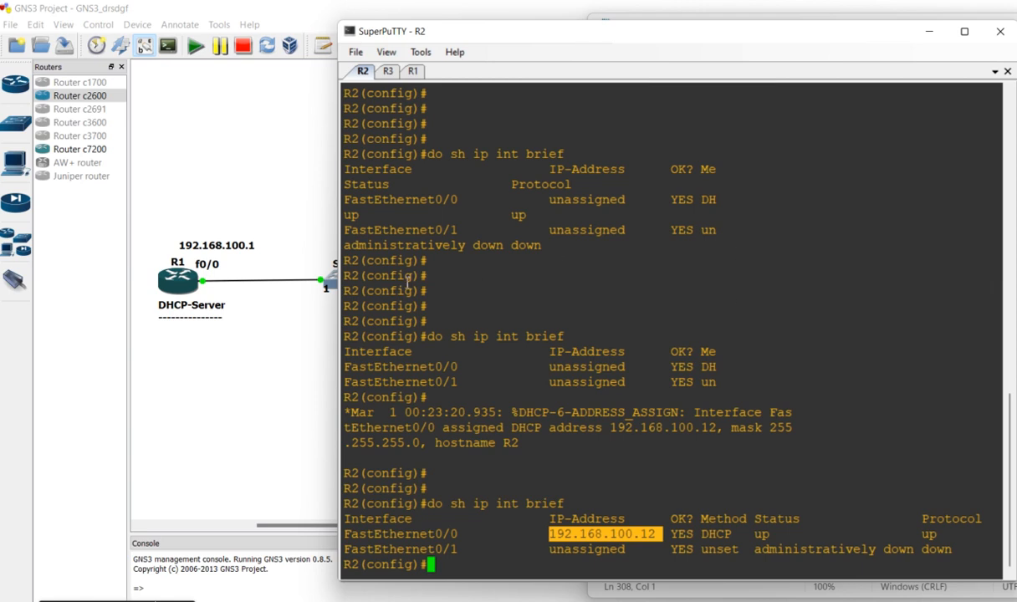
left_click(262, 404)
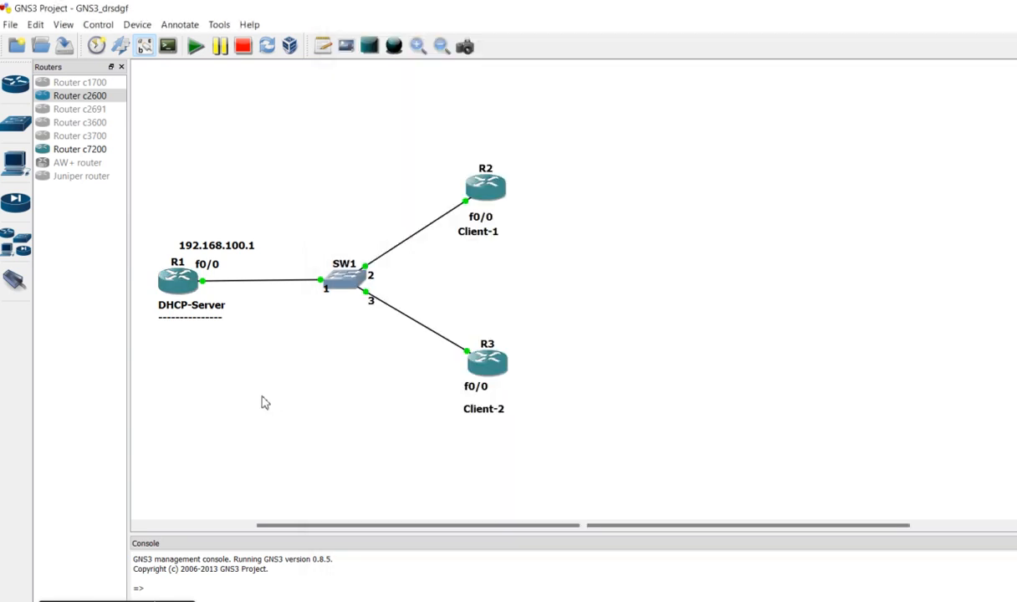
left_click(323, 48)
left_click(452, 243)
type("192.168.100.12")
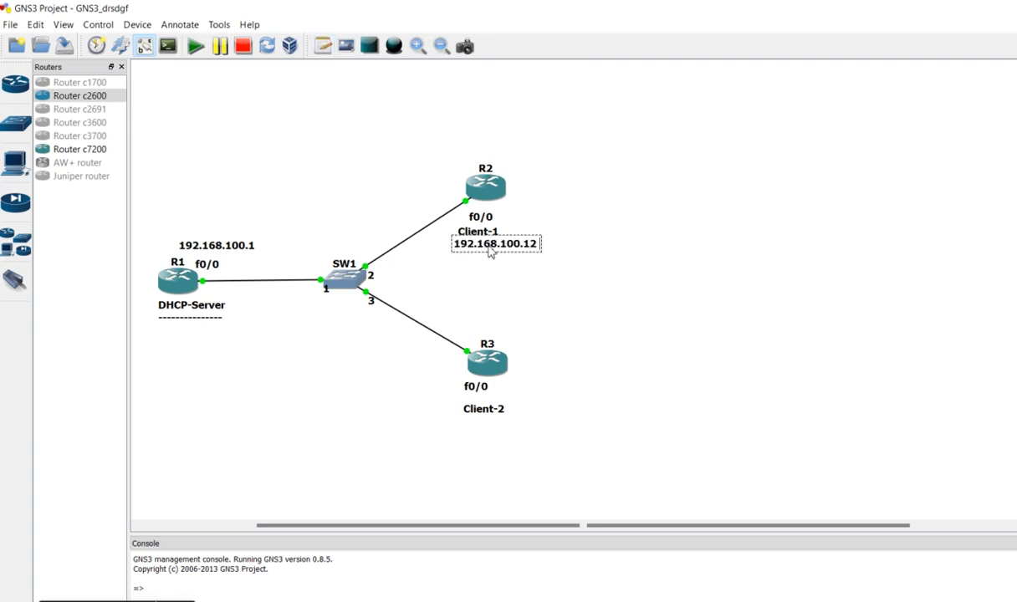
left_click(586, 268)
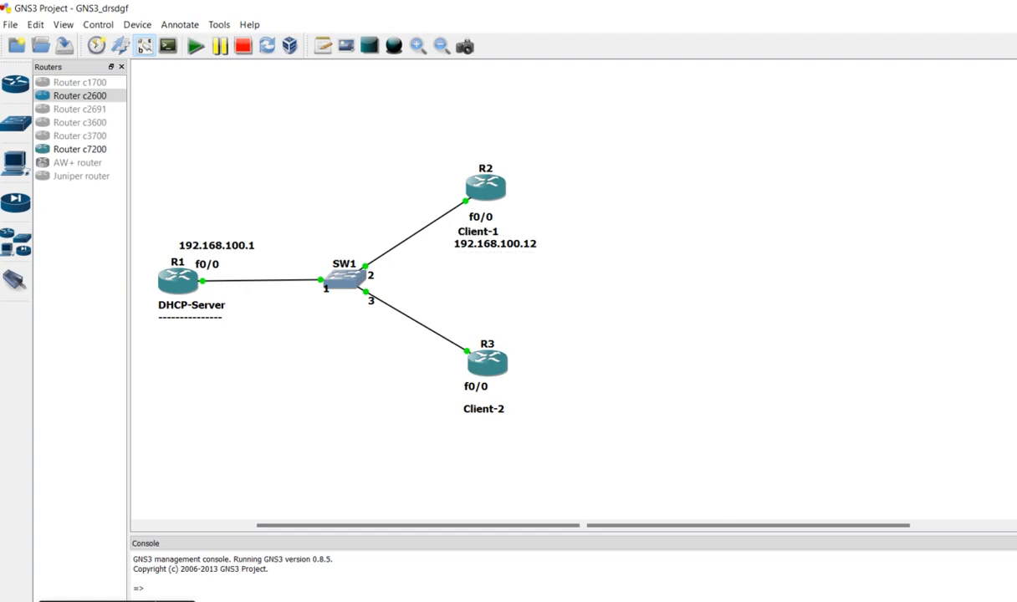
Copy R3's FastEthernet0/0 address from its console and place it as the label "192.168.100.11" under Client-2 in the GNS3 topology
left_click(787, 600)
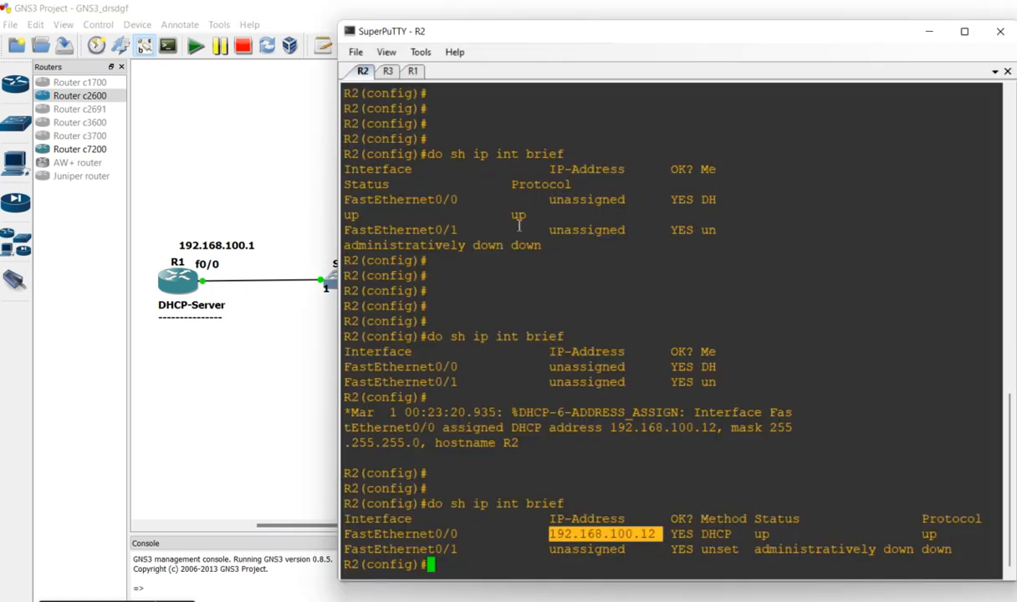
left_click(387, 70)
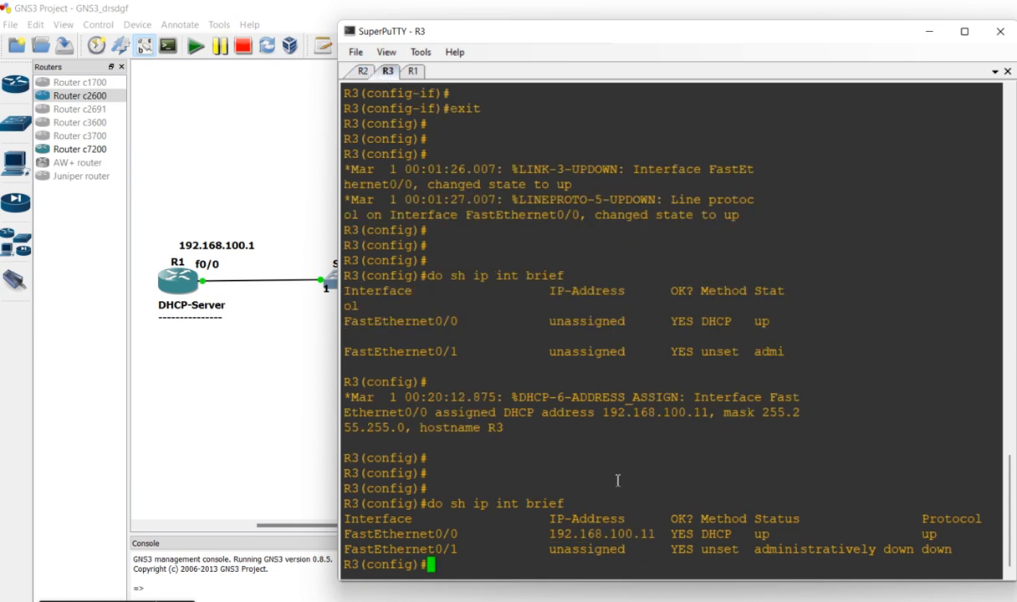
double_click(653, 534)
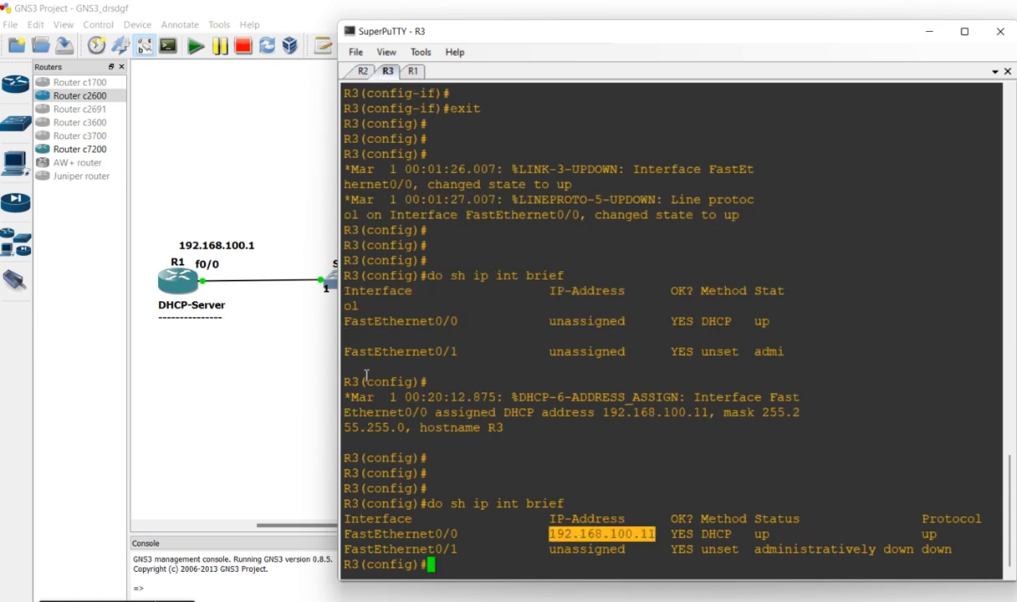
left_click(282, 379)
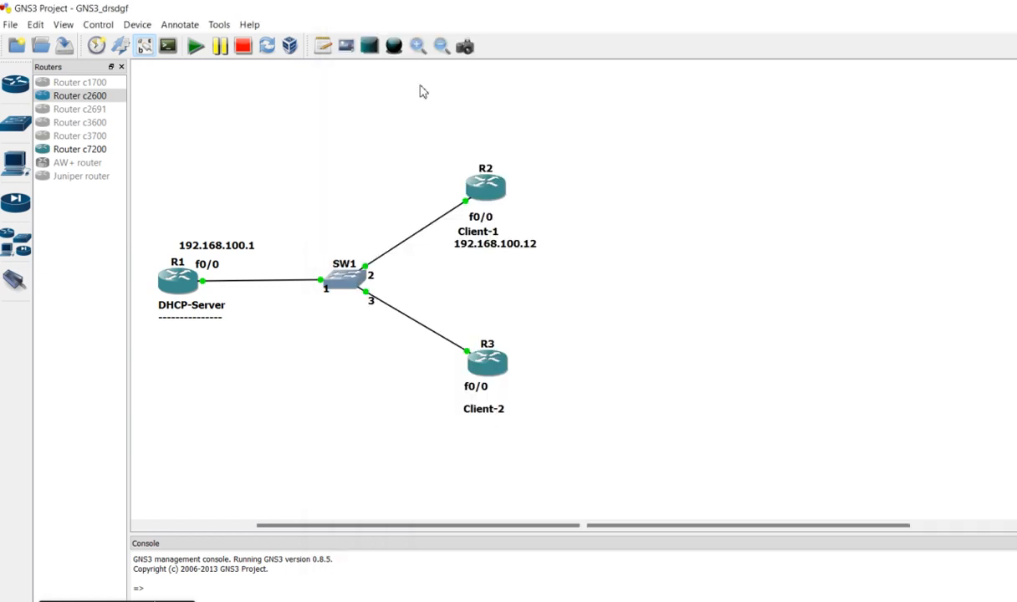
left_click(322, 46)
left_click(461, 425)
type("192.168.100.11")
left_click(598, 266)
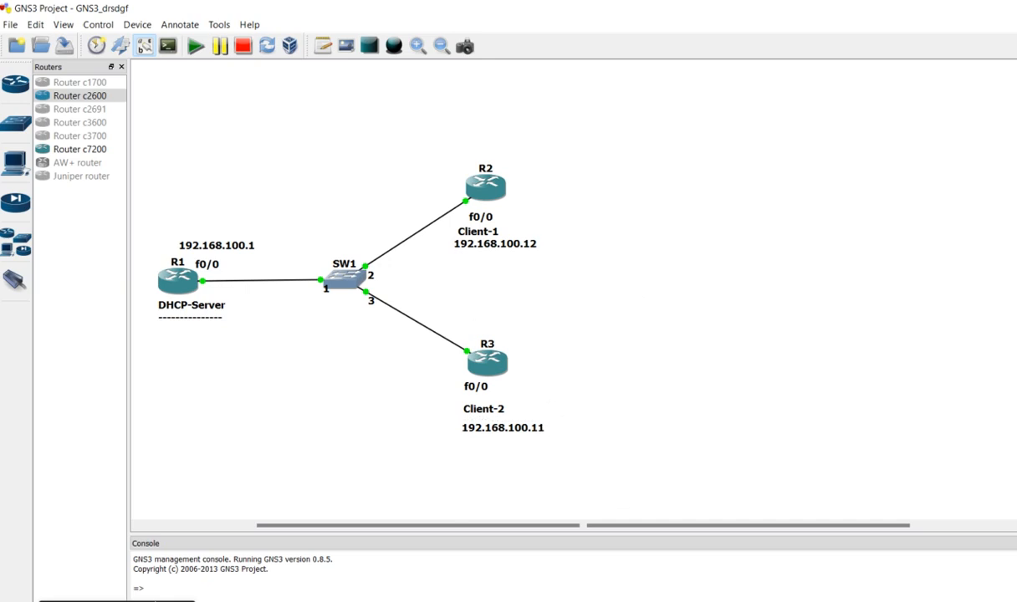
Switch back to the Notepad note and add a separator line of equals signs with blank space below it
key("alt+Tab")
type("==")
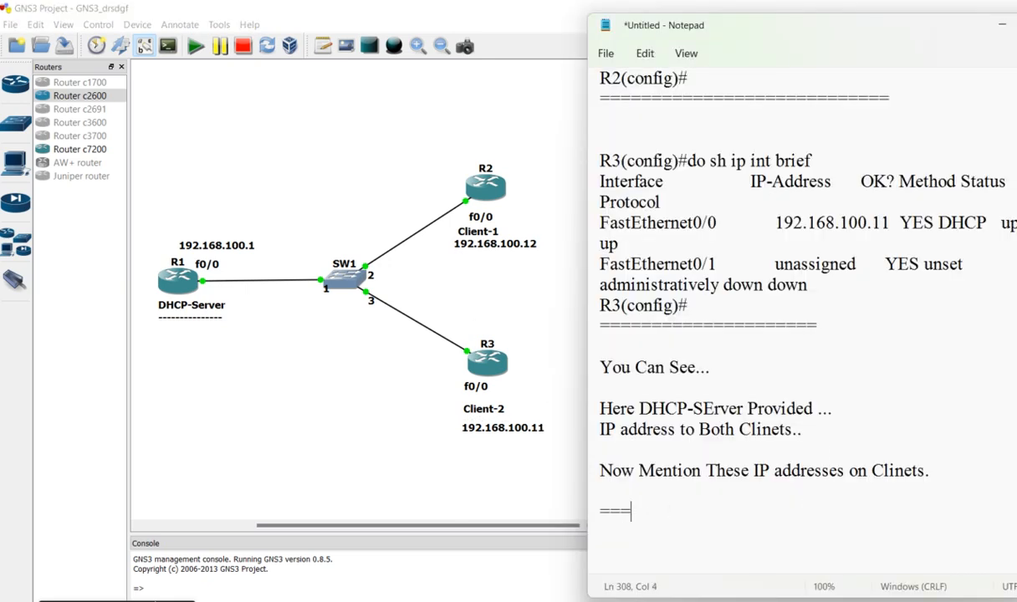
type("============")
key("Return")
key("Return")
Add the line "This is The Process of Configure DHCP-Server" below the separator
type("This is The Pro")
type("cess ")
type("to Co")
key("BackSpace")
key("BackSpace")
key("BackSpace")
key("BackSpace")
key("BackSpace")
type("of Configure")
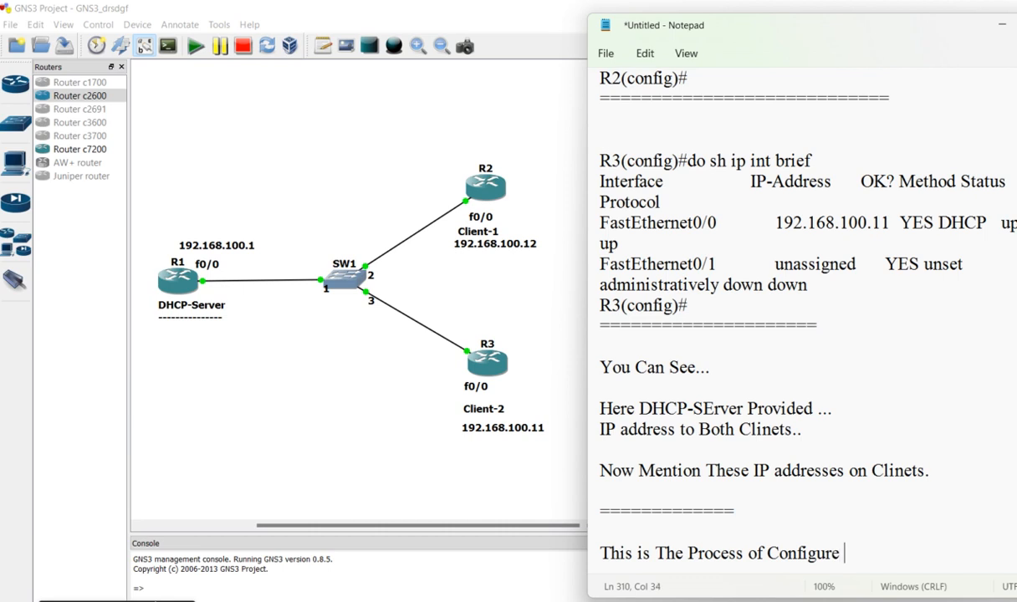
type(" DHCP-Server")
Add the closing remark "By Using Same Process You Can Connect Many Clients." to the note
key("Return")
key("Return")
type("By Using")
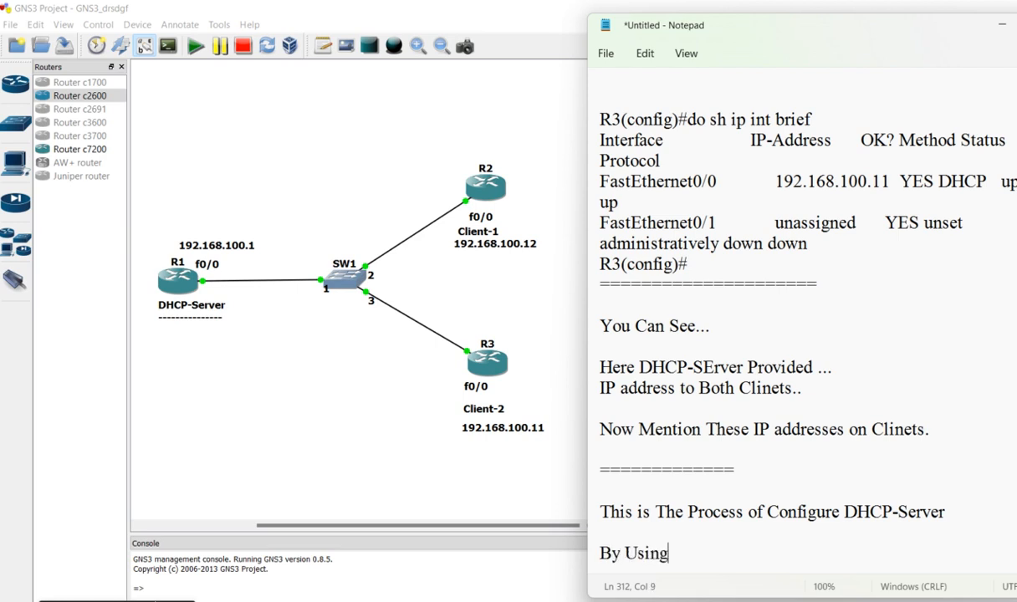
type(" Same Pro")
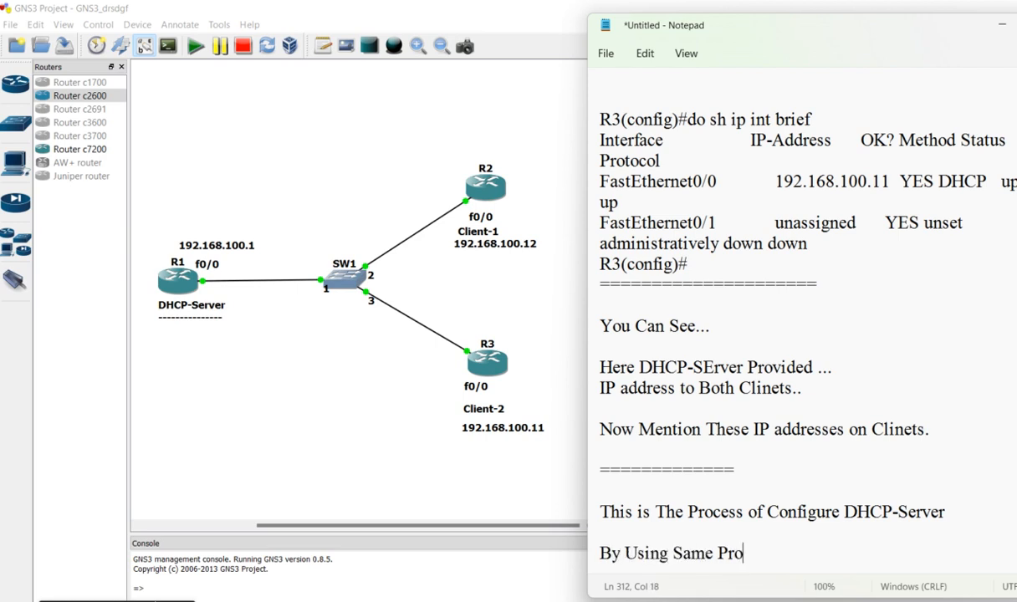
type("cess You C")
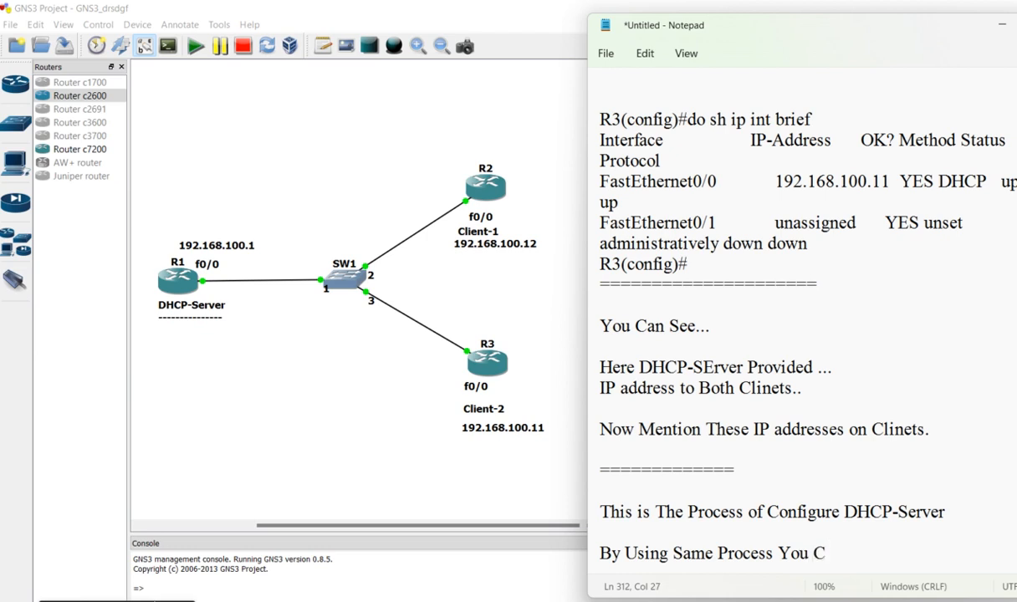
type("an Connec")
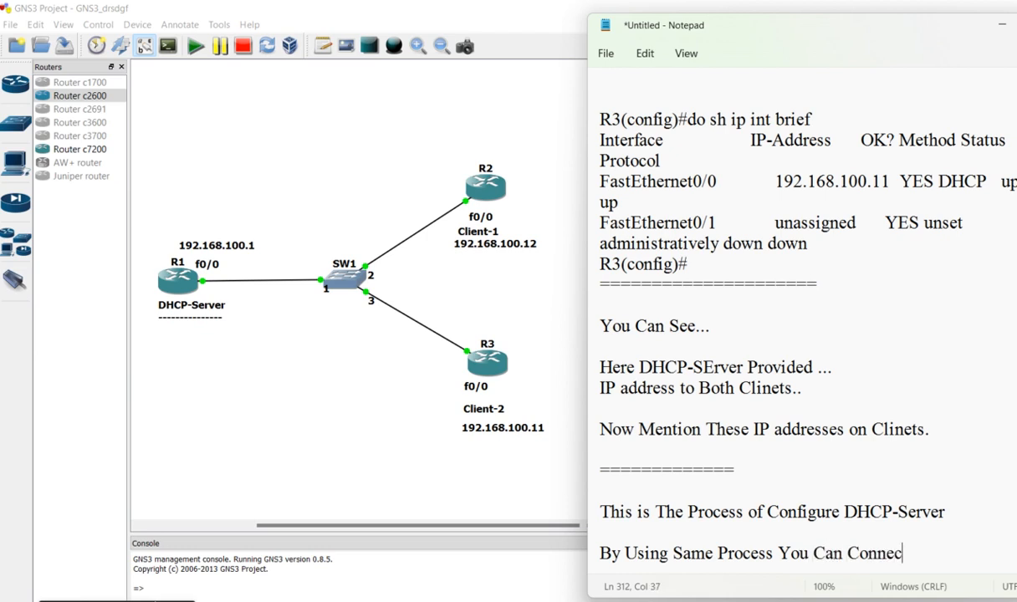
type("t Many")
key("Return")
type("Clients.")
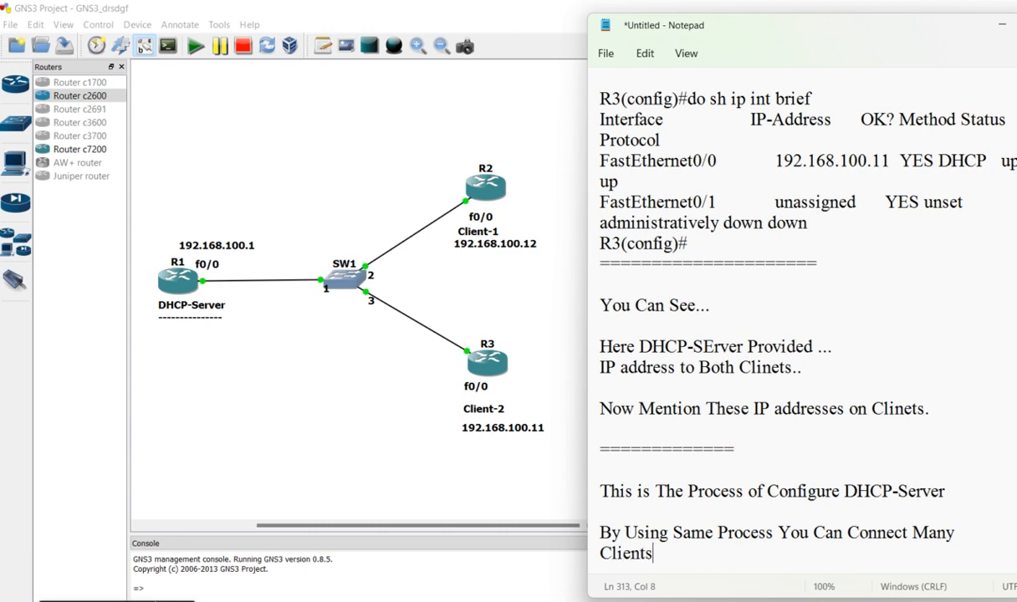
End the note with the lines "OK.." and "DONE", underlining "DONE" with equals signs
key("Return")
key("Return")
type("OK..")
key("Return")
key("Return")
key("Return")
type("DONE")
key("Return")
type("======================")
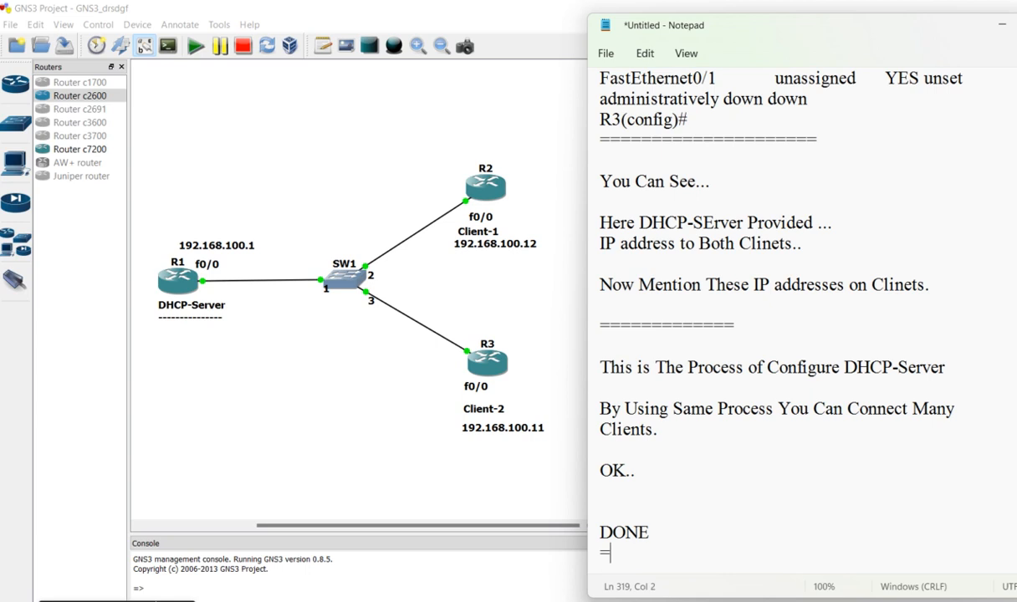